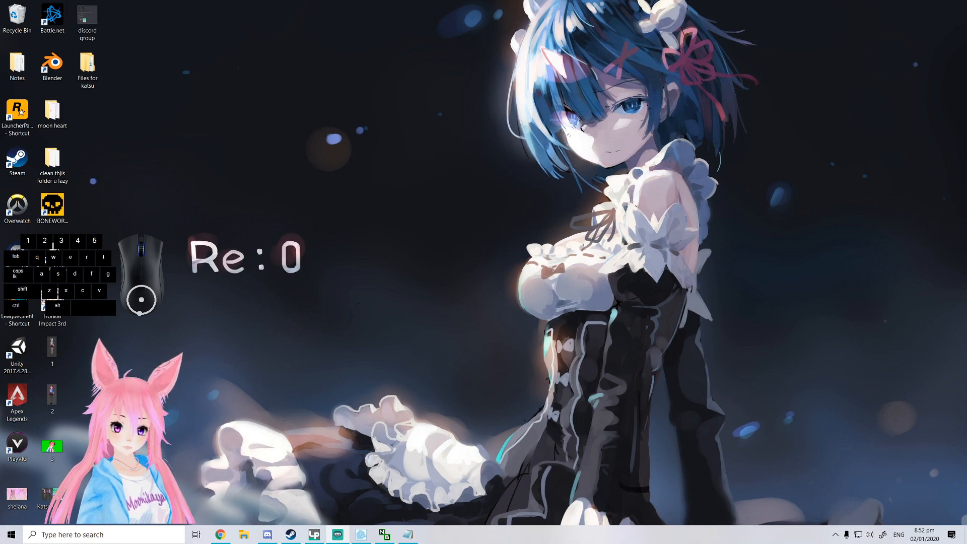
Bring up V-Katsu and load the preset character with dark hair over one eye and a choker.
left_click(365, 536)
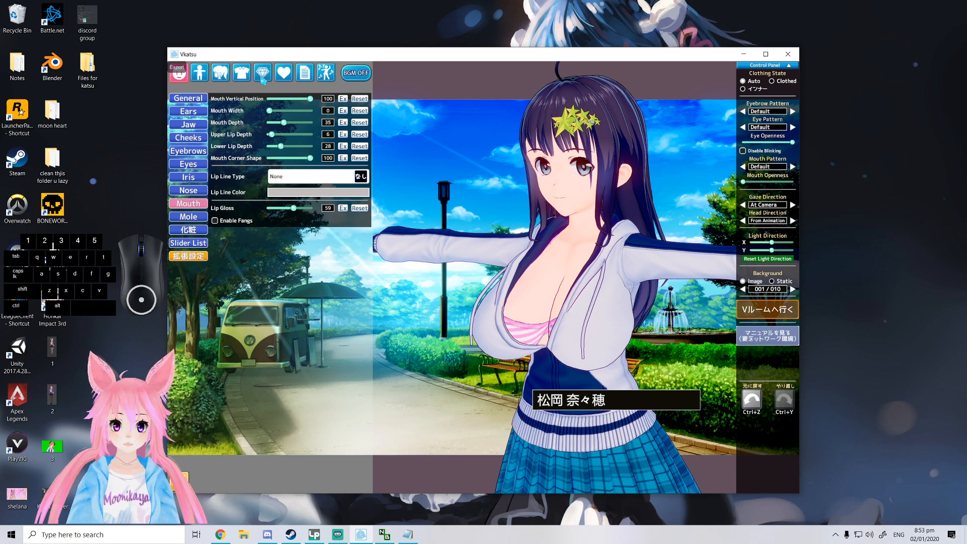
left_click(304, 77)
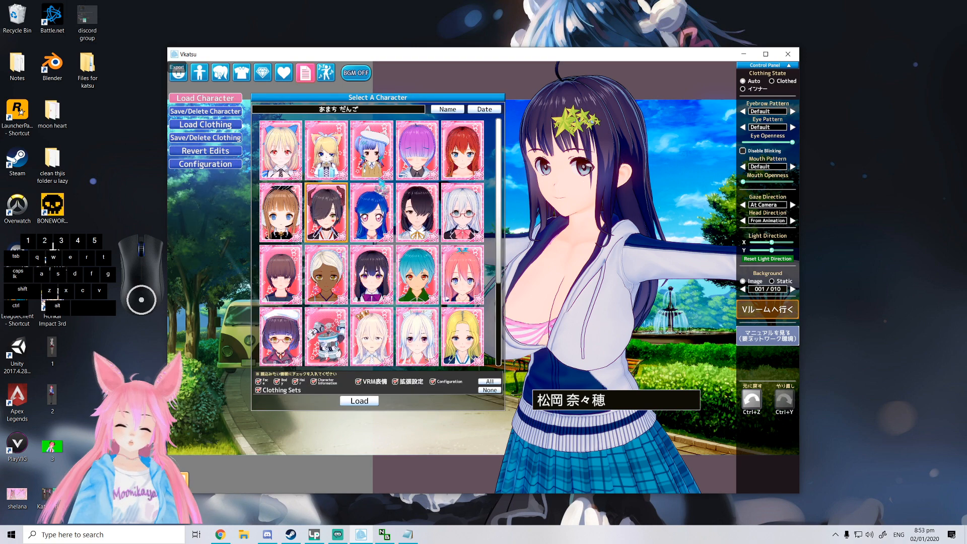
scroll(383, 233, "down", 2)
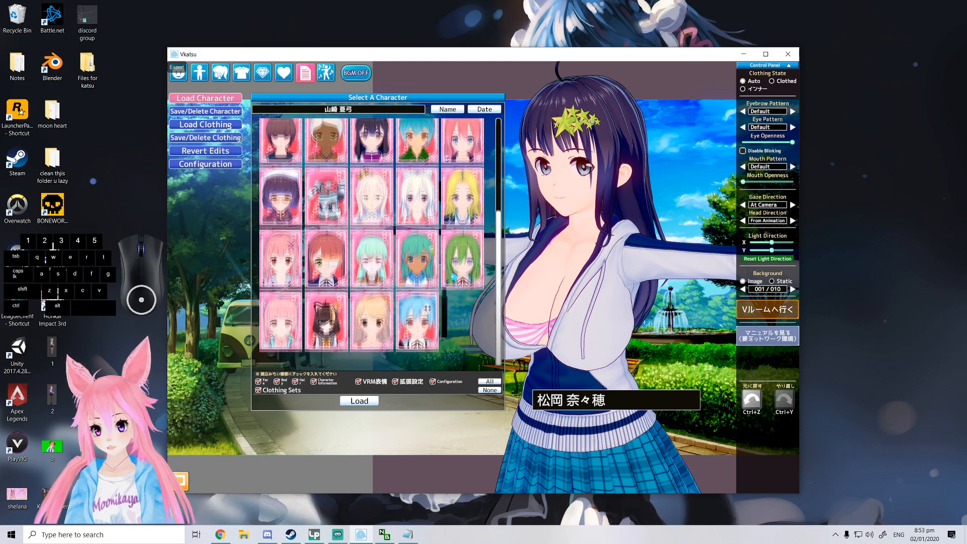
scroll(326, 204, "up", 2)
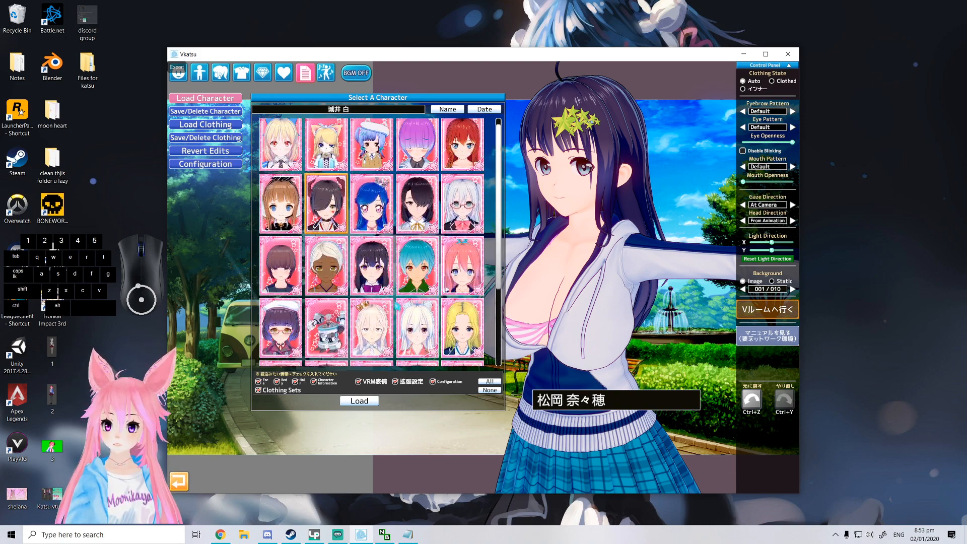
scroll(396, 304, "up", 1)
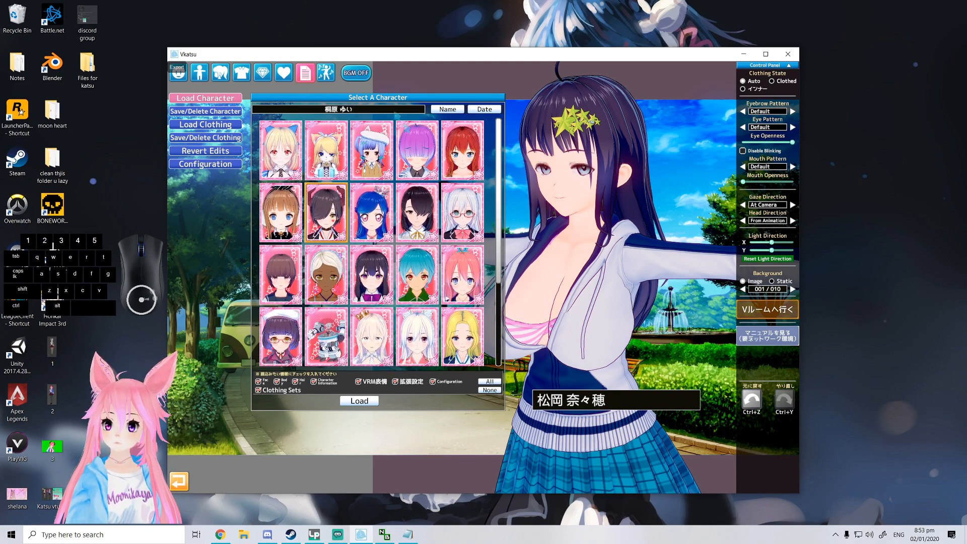
left_click(373, 214)
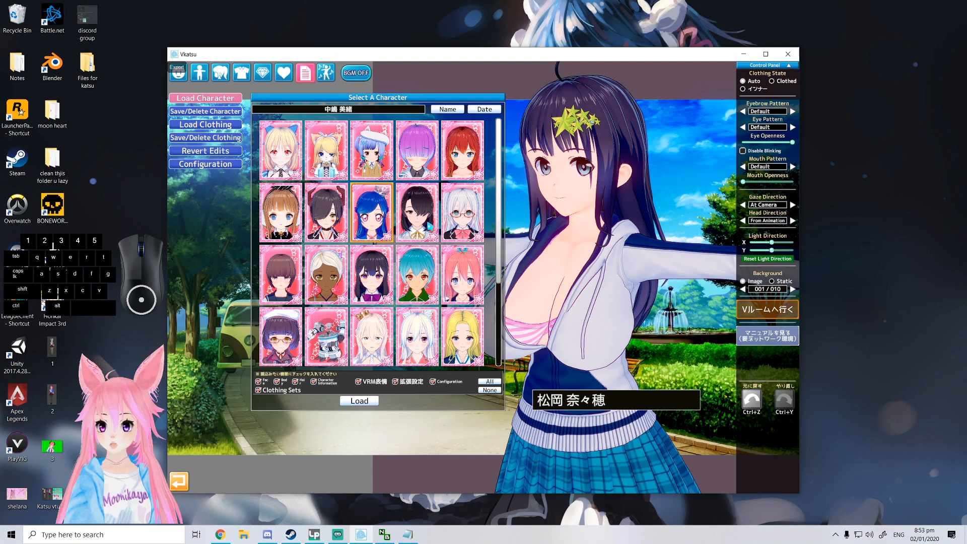
left_click(327, 213)
left_click(366, 403)
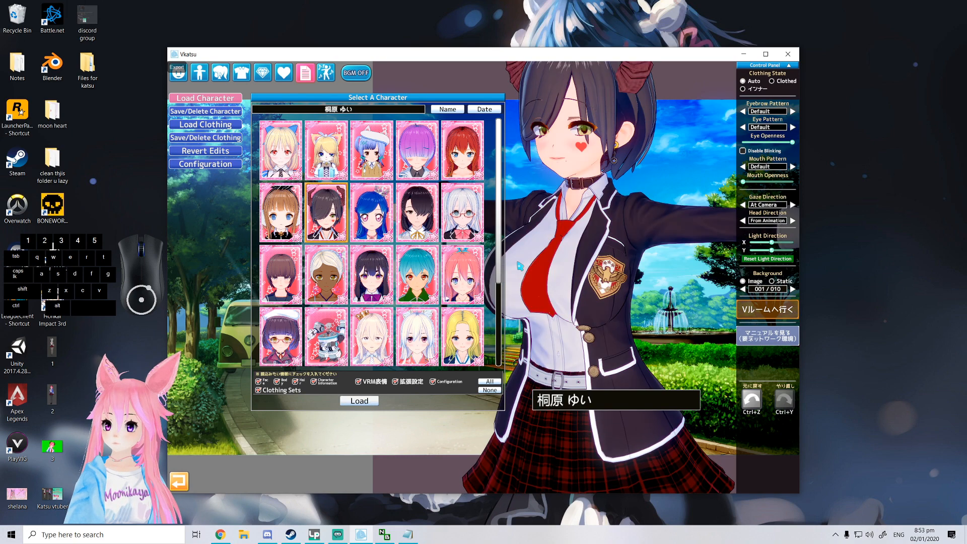
right_click_drag(571, 237, 573, 197)
middle_click_drag(549, 231, 582, 222)
mouse_move(542, 263)
left_mouse_down()
mouse_move(570, 260)
mouse_move(549, 265)
left_mouse_up()
middle_click_drag(550, 264, 571, 271)
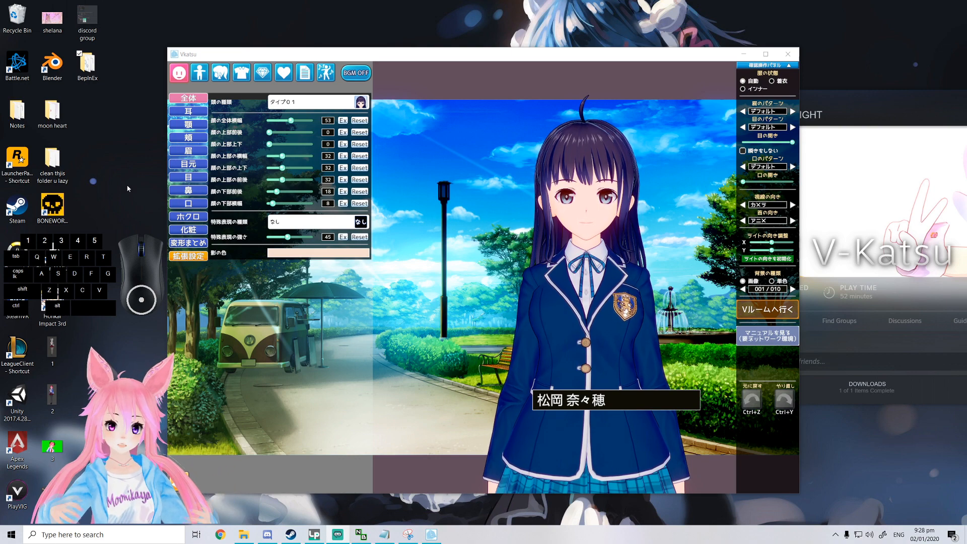
Quit V-Katsu and open its local files folder through the game's properties in the Steam library.
left_click(788, 54)
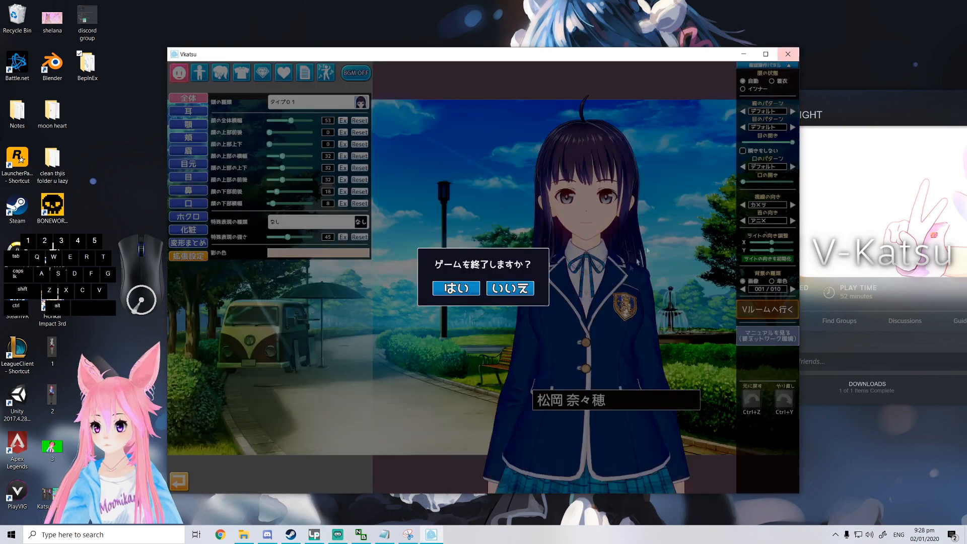
left_click(456, 289)
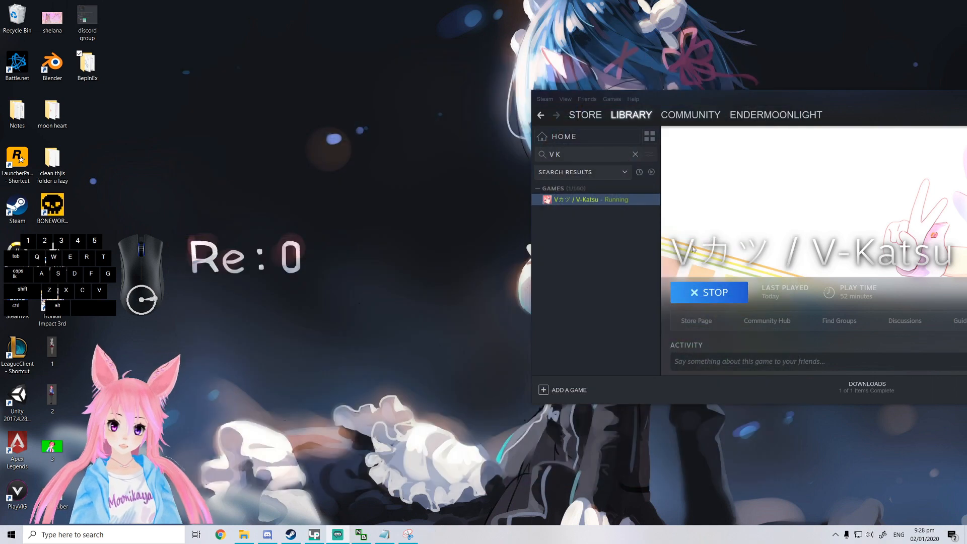
right_click(583, 200)
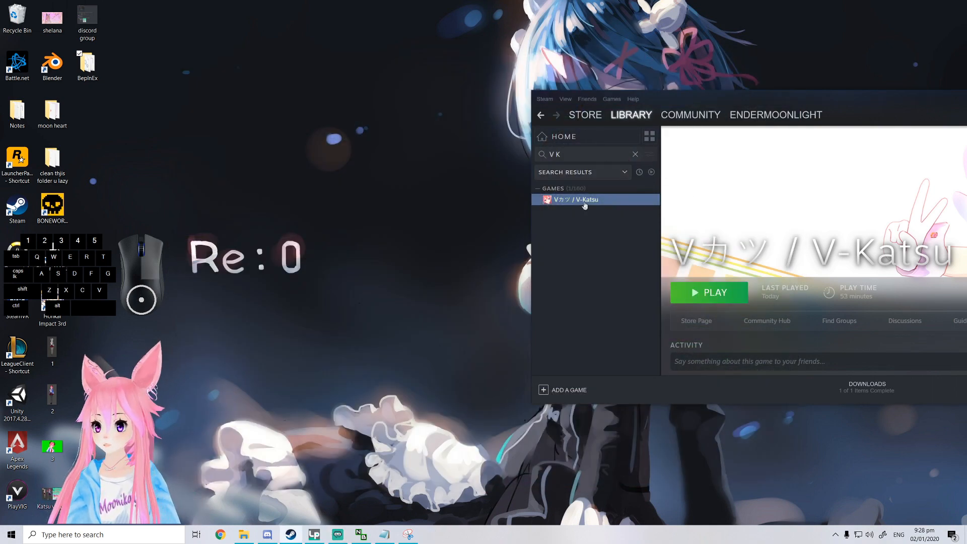
left_click(615, 269)
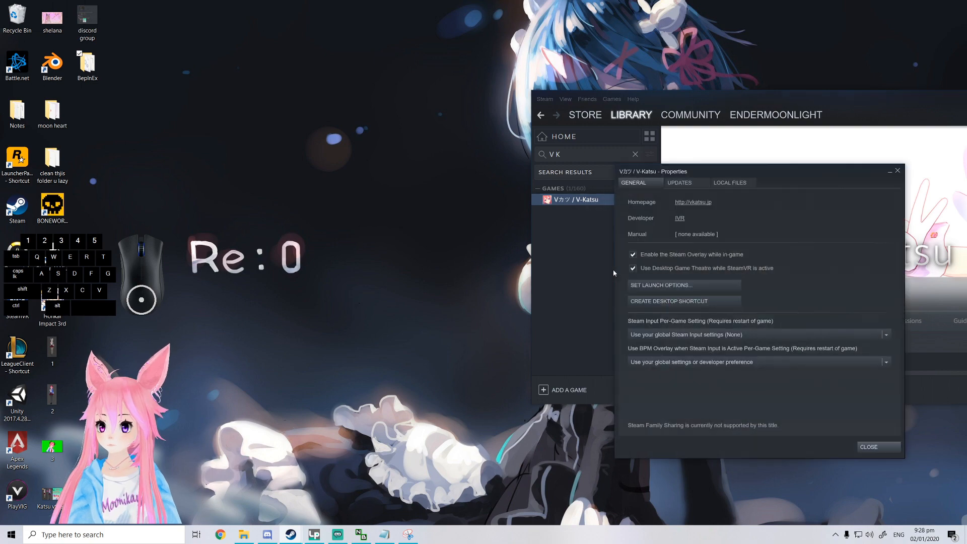
left_click(730, 183)
left_click(674, 220)
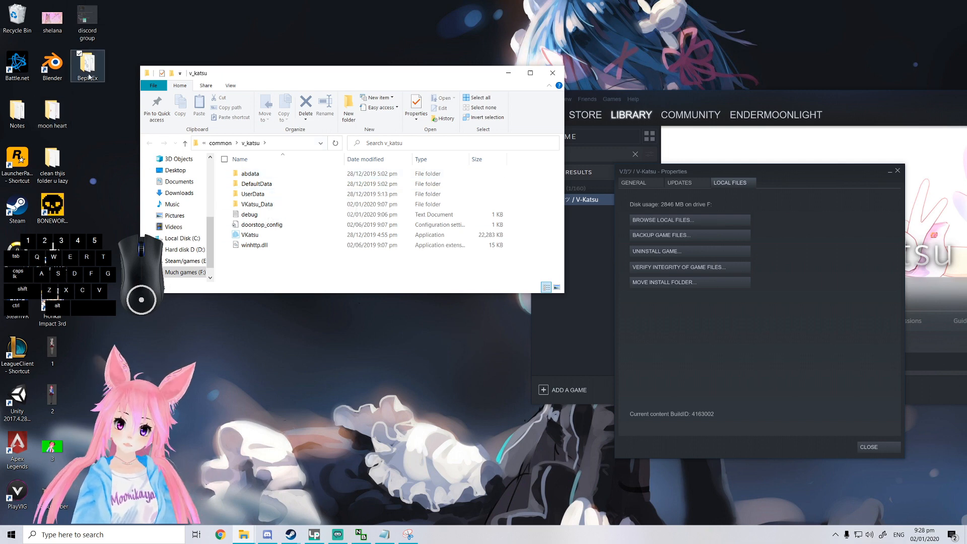
Copy the BepInEx folder from the desktop into the v_katsu game folder and close the Steam properties.
left_click_drag(89, 77, 276, 267)
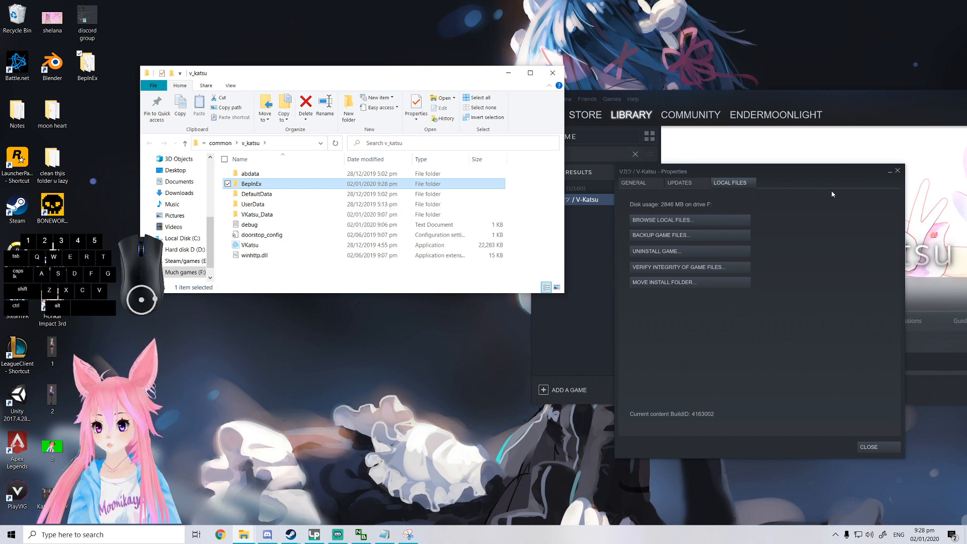
left_click(898, 171)
Launch the VKatsu application from the v_katsu folder and start the character maker with a female character.
left_click(305, 245)
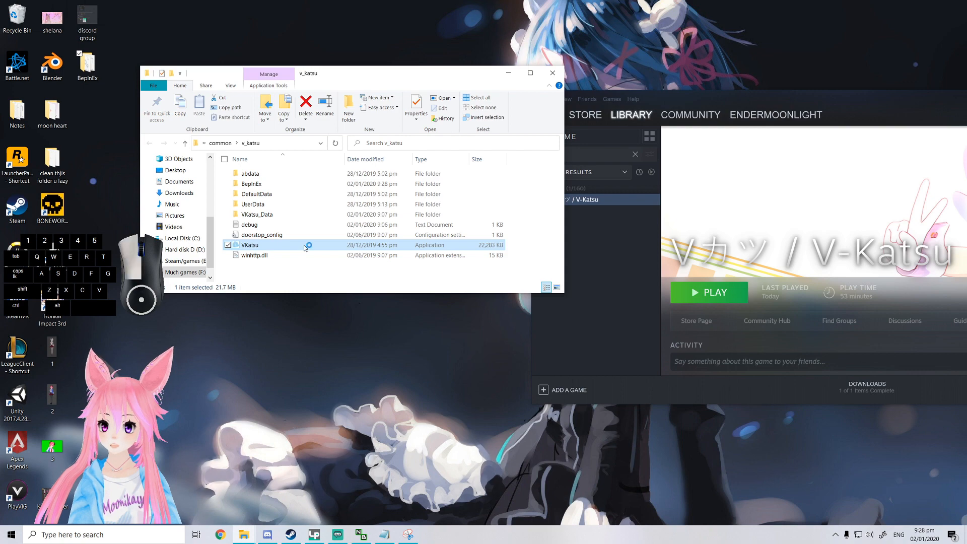
double_click(305, 246)
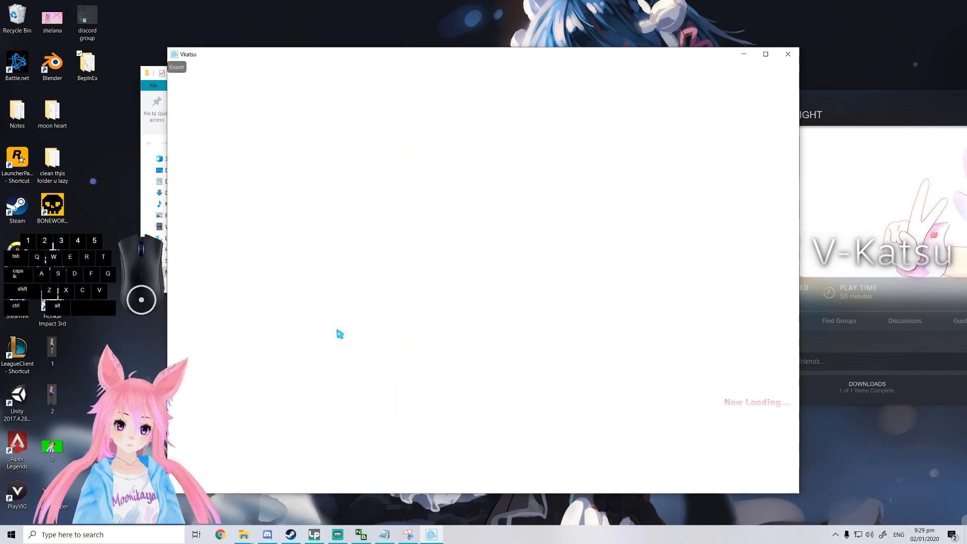
left_click(306, 471)
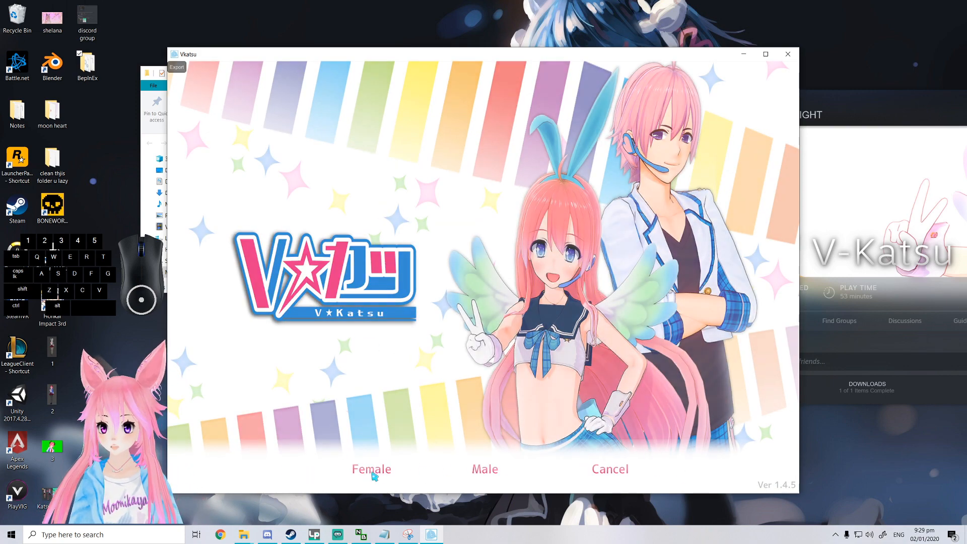
left_click(371, 469)
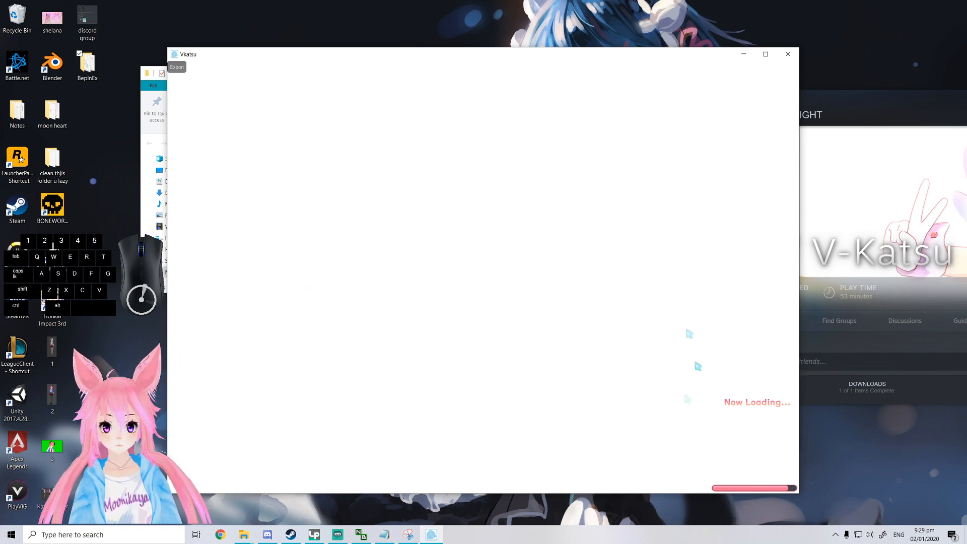
Check the contents of the BepInEx folder inside v_katsu, then close the folder and reposition the game window.
left_click(368, 57)
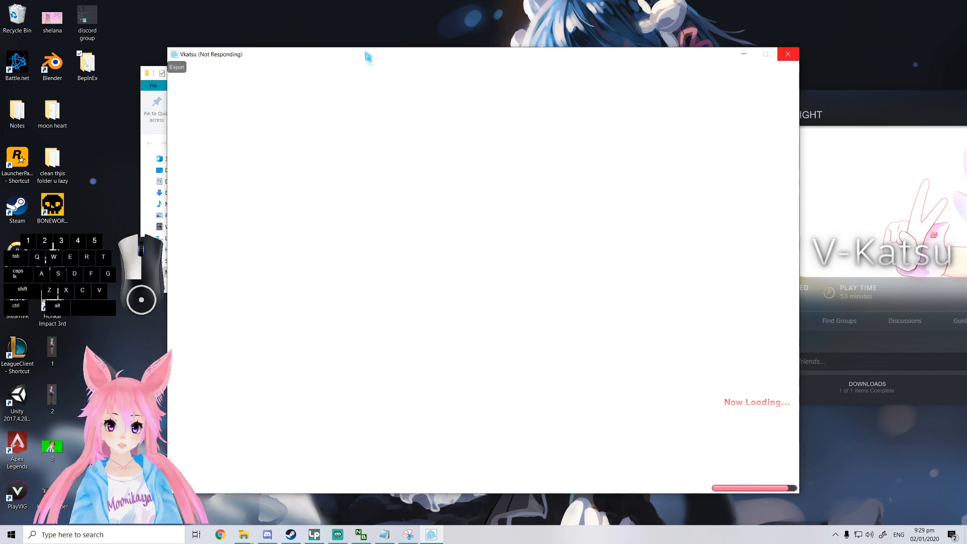
left_click_drag(406, 76, 391, 61)
left_click(291, 74)
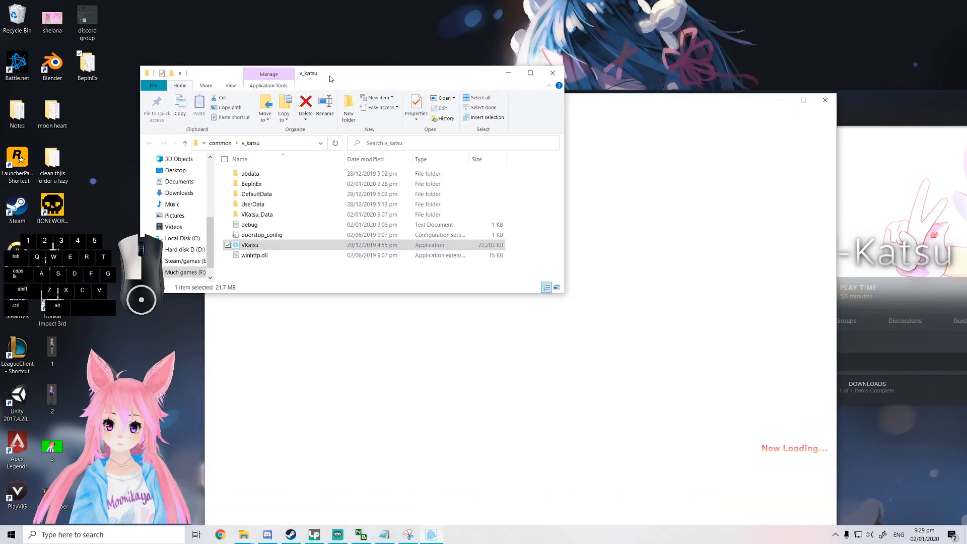
double_click(266, 185)
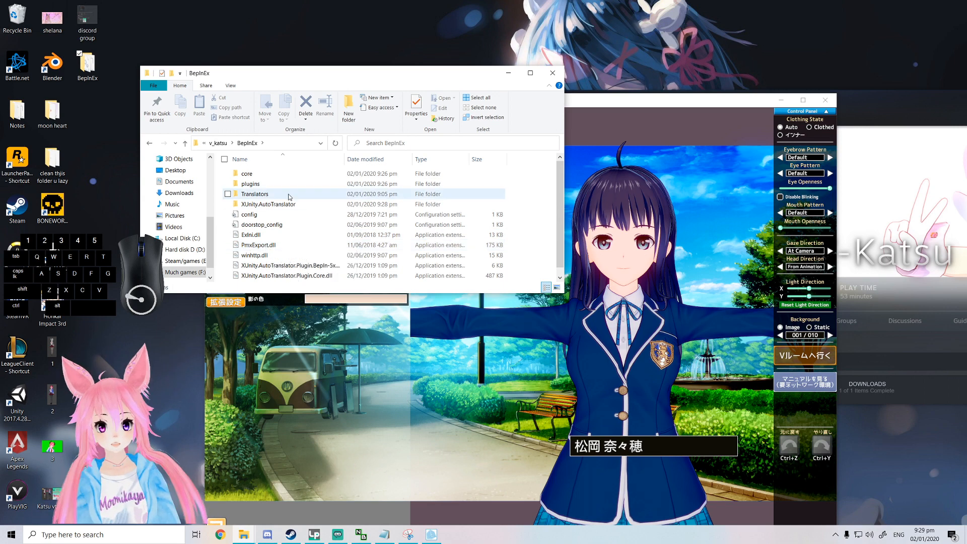
left_click(554, 72)
left_click_drag(576, 105, 575, 42)
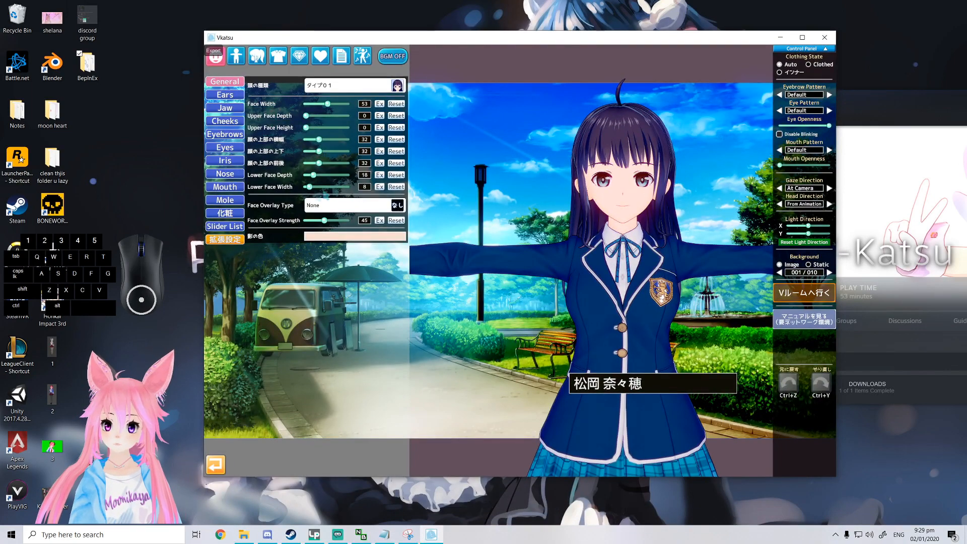
Look through the body, hair, clothing and accessory categories of the character editor to check the English translation.
right_click_drag(581, 221, 657, 291)
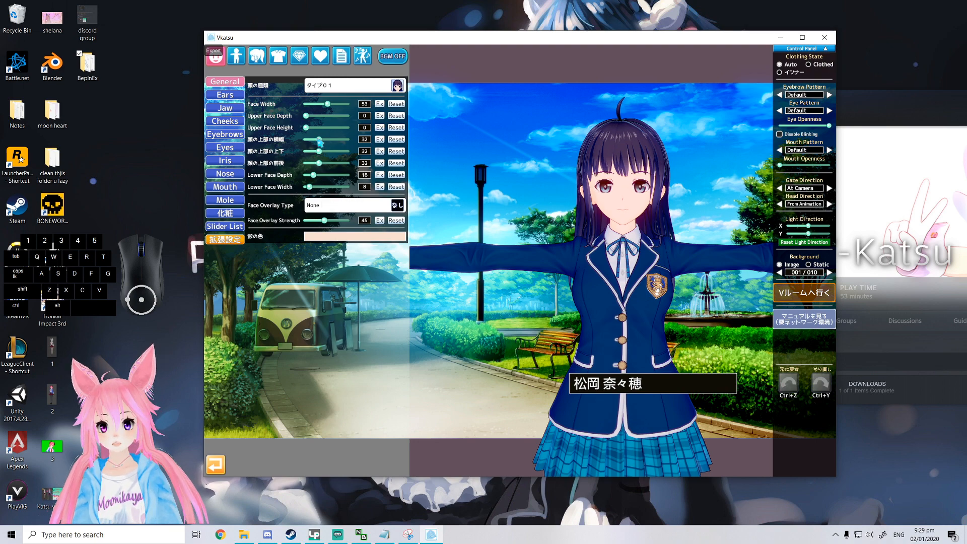
left_click(240, 62)
left_click(256, 61)
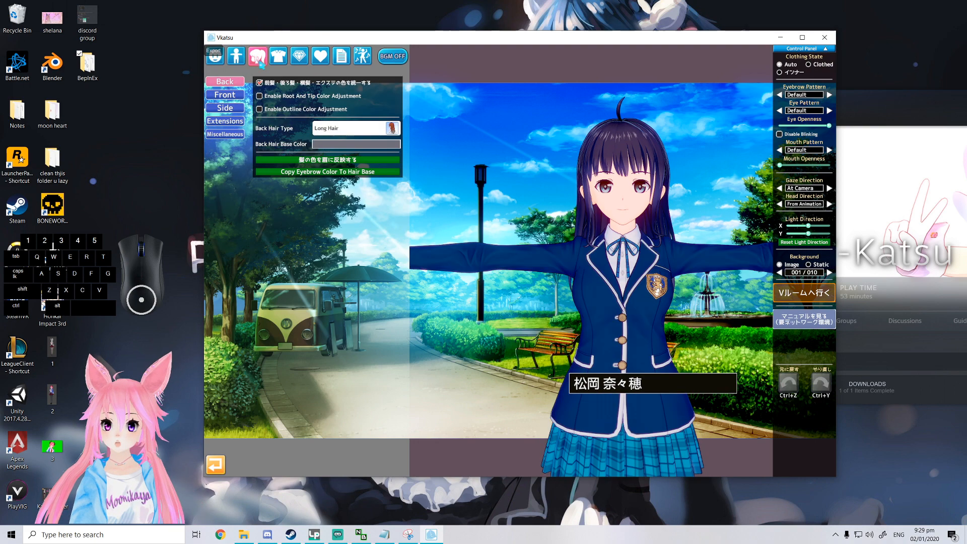
left_click(279, 59)
left_click(301, 58)
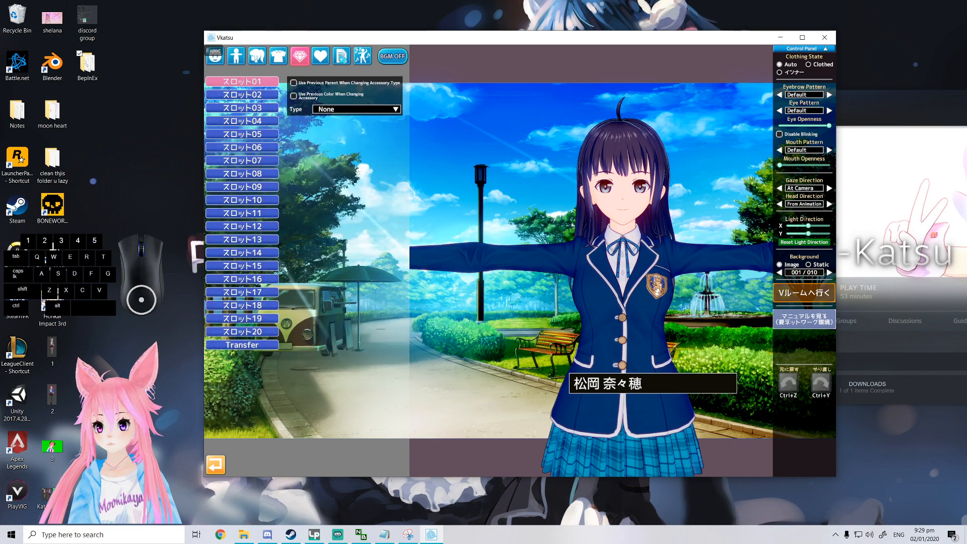
left_click(326, 58)
left_click(282, 59)
left_click(258, 59)
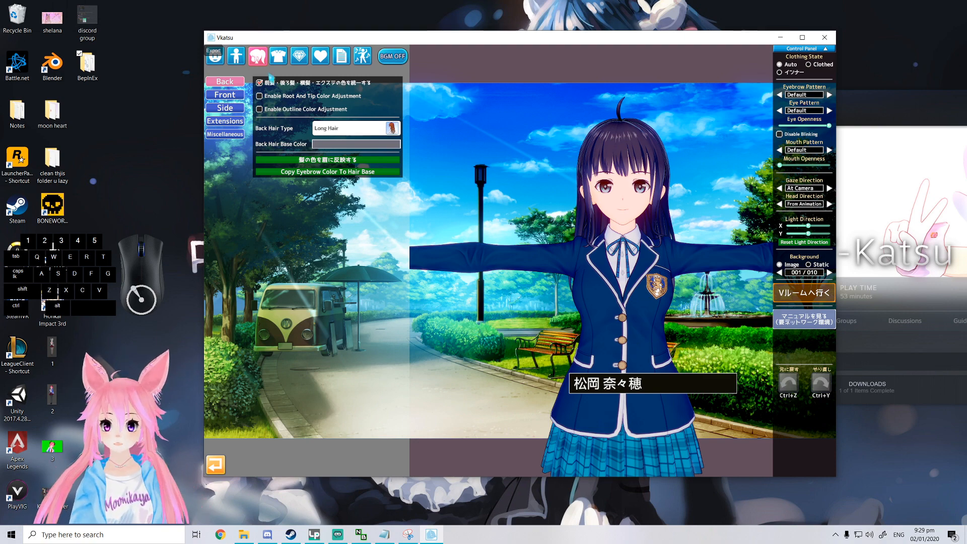
Load the preset character with dark hair over one eye and a choker, and turn on Disable Blinking.
left_click(345, 58)
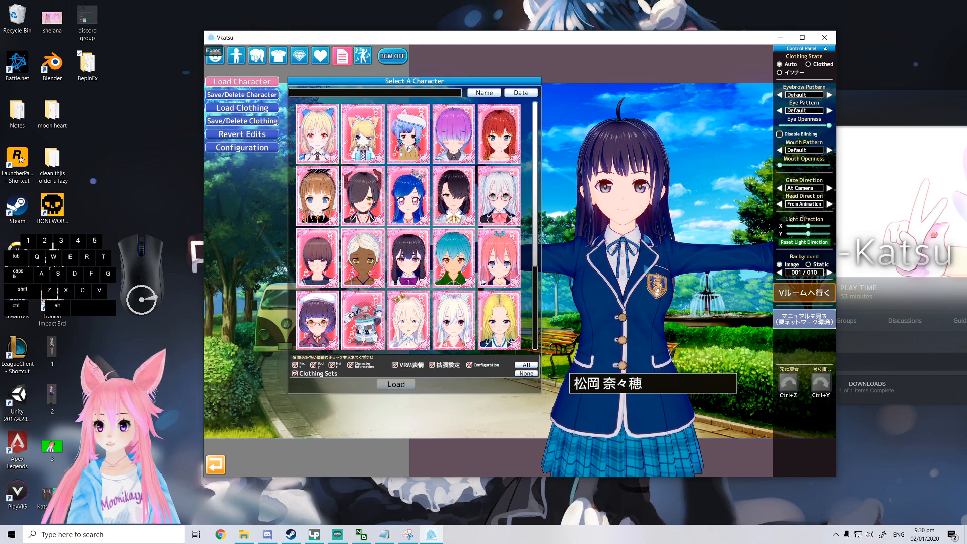
left_click(371, 198)
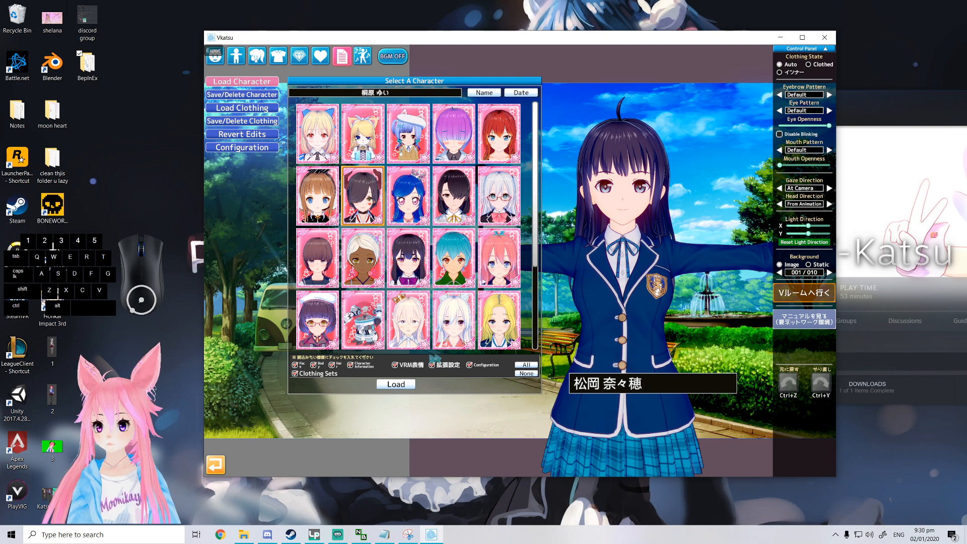
left_click(396, 384)
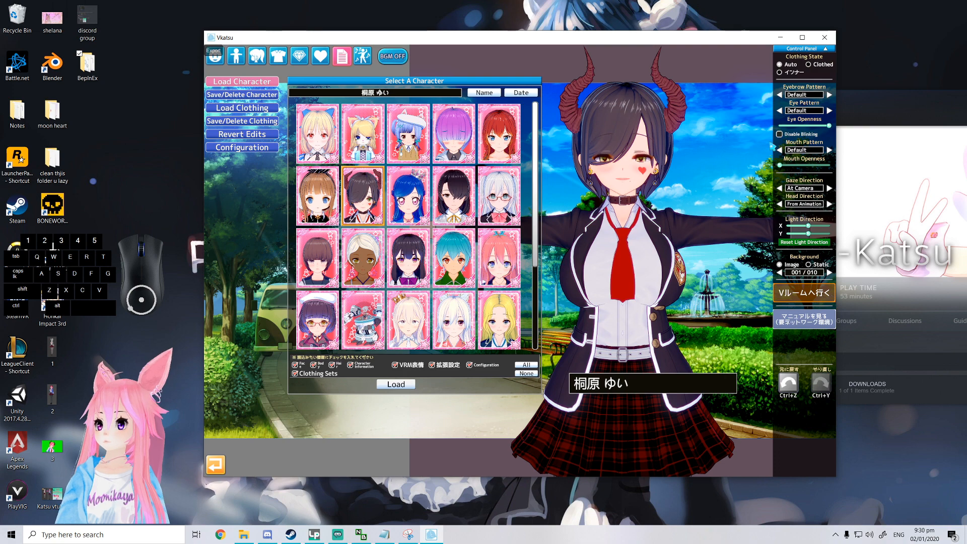
left_click(781, 137)
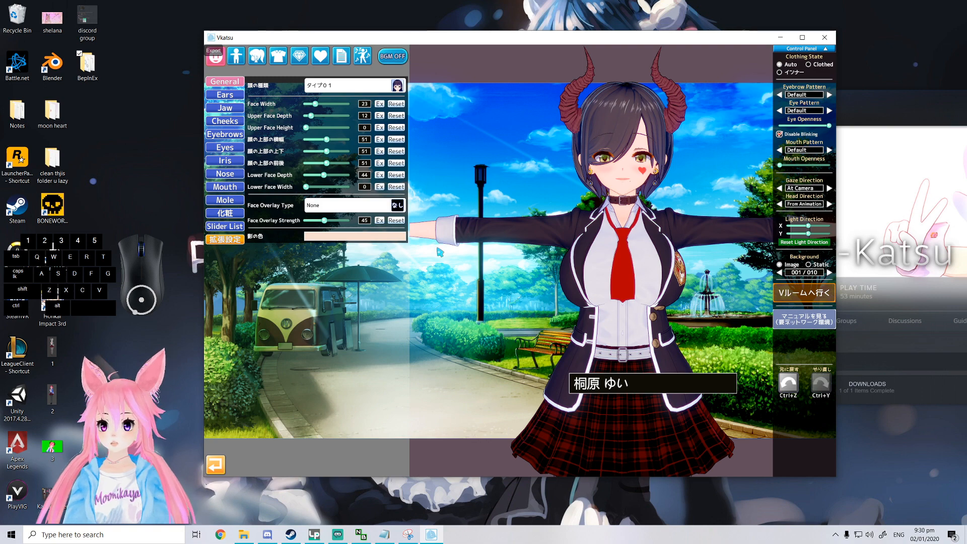
Open a new File Explorer window and go to Local Disk (C:) to find the koikatsu_model folder.
left_click(248, 537)
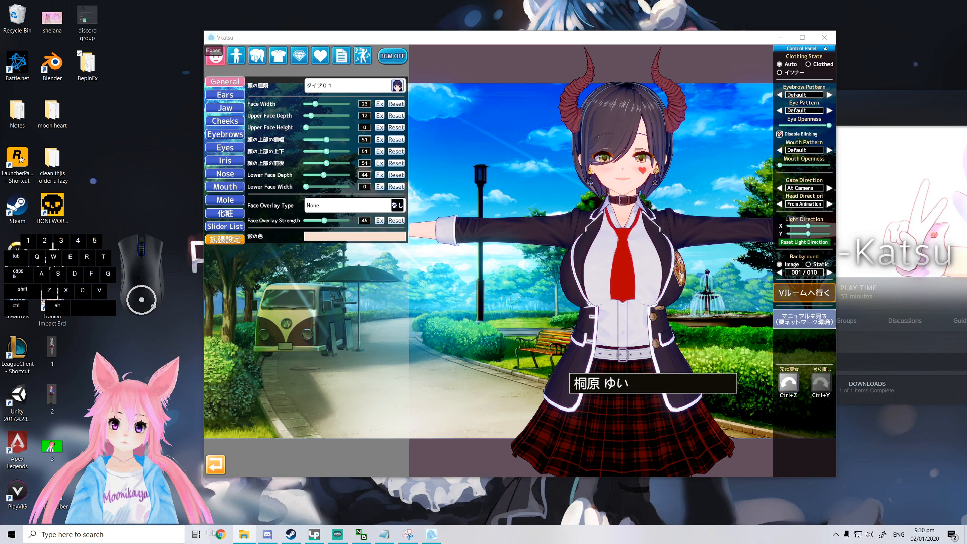
right_click(242, 536)
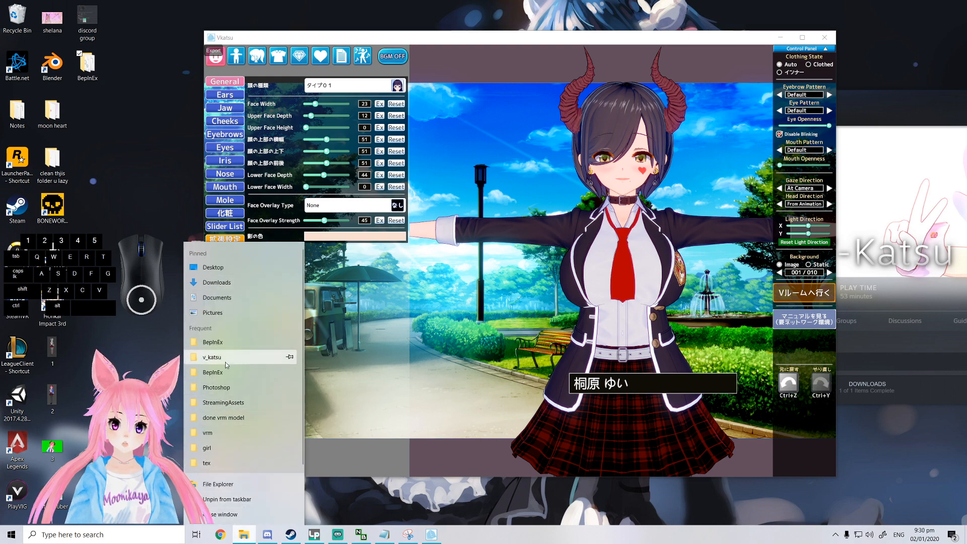
left_click(218, 483)
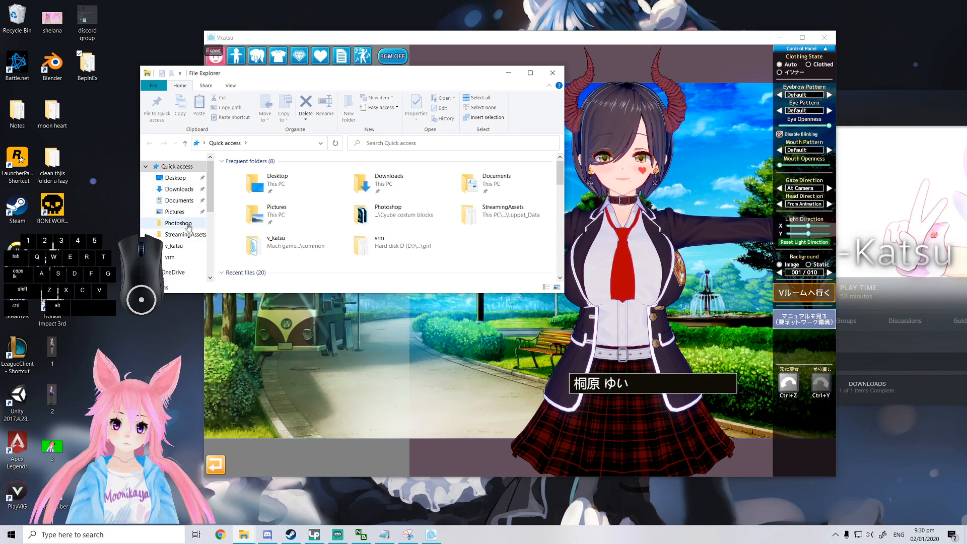
scroll(180, 233, "down", 1)
scroll(180, 232, "down", 2)
left_click(177, 235)
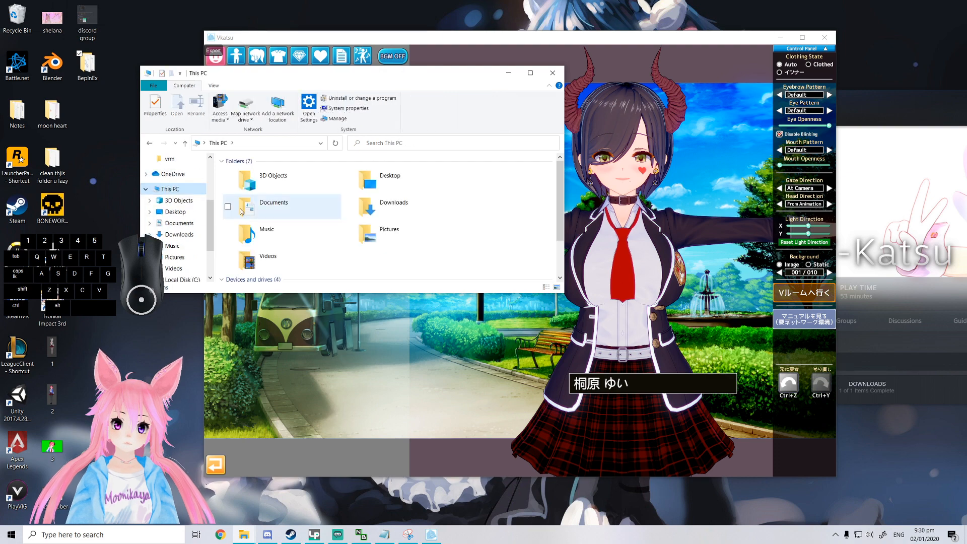
scroll(174, 242, "down", 3)
left_click(179, 227)
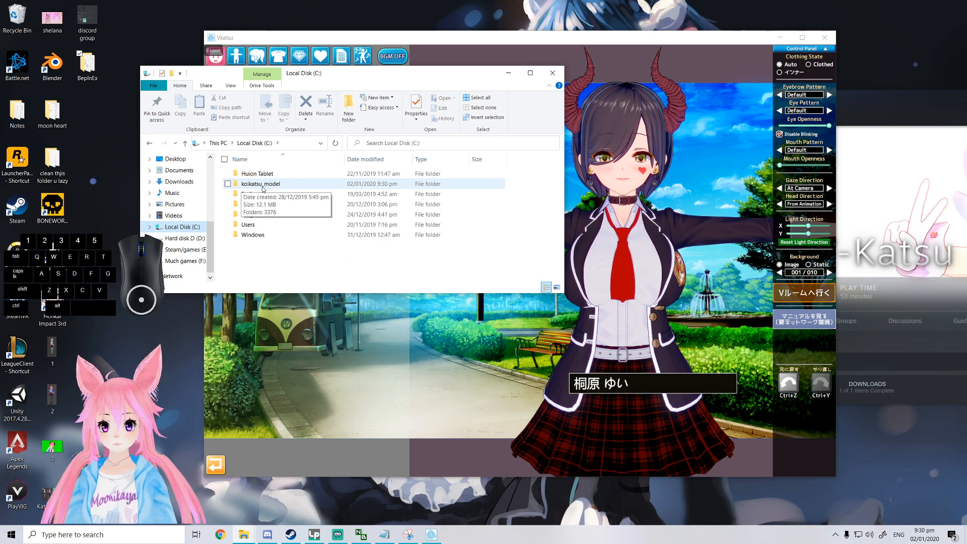
Open the 3376 folder inside koikatsu_model, look over the exported textures and model.pmx, and close the folder window.
double_click(261, 184)
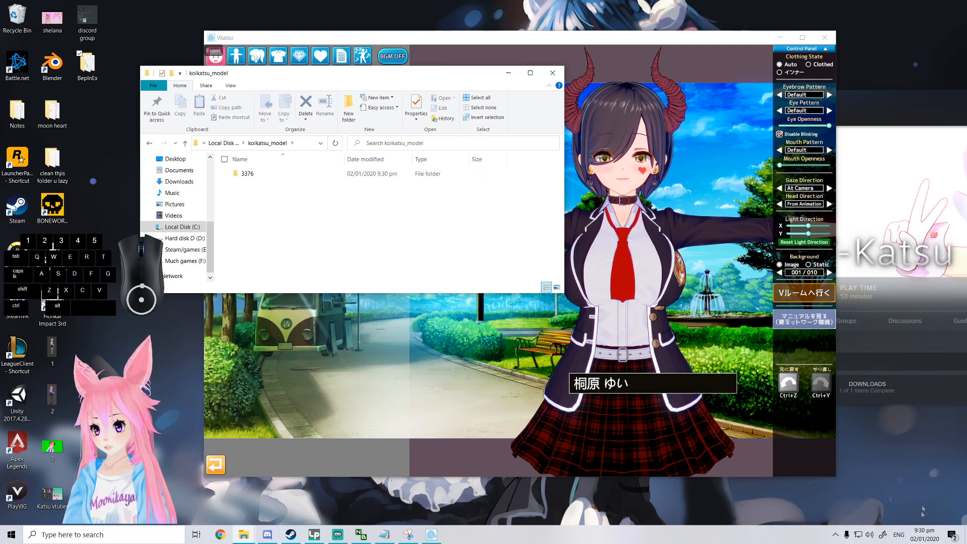
double_click(388, 174)
left_click(530, 72)
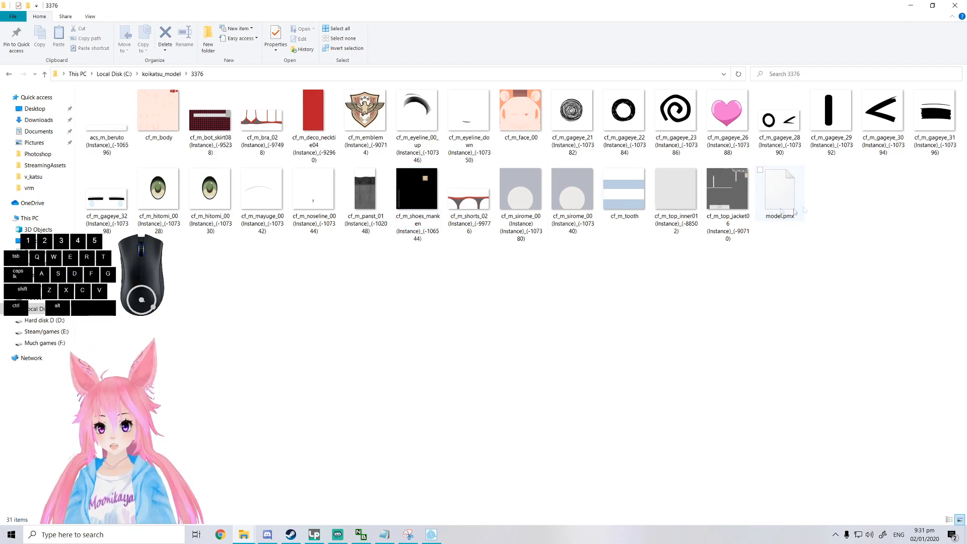
left_click_drag(876, 9, 672, 66)
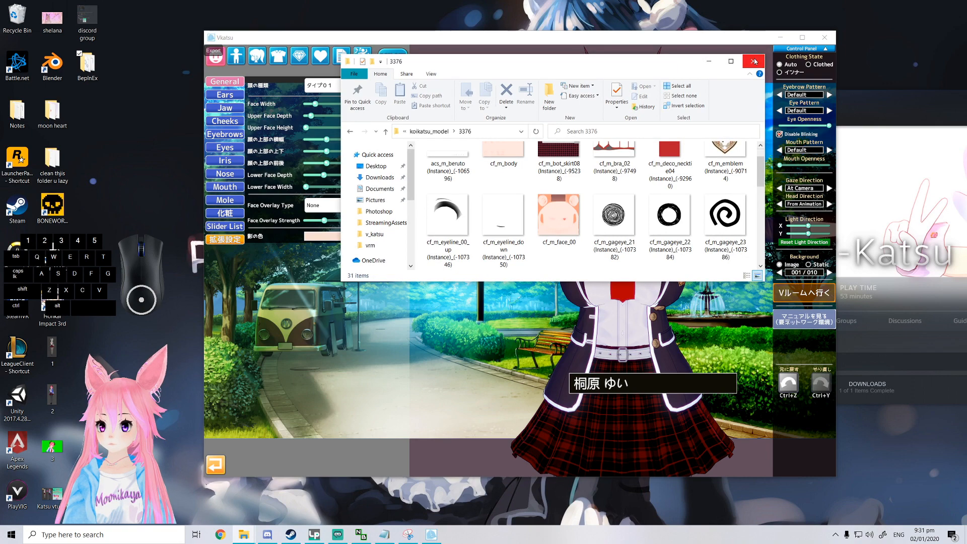
left_click(755, 61)
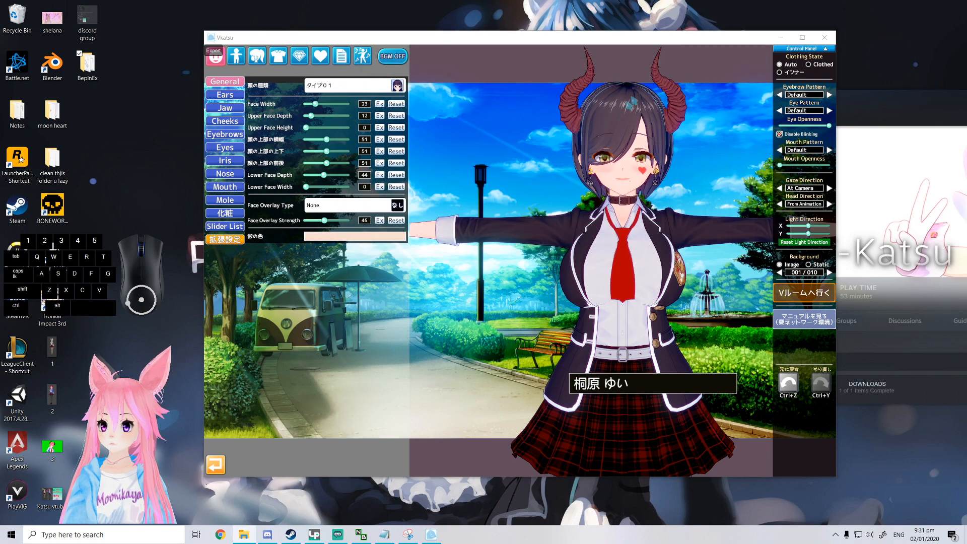
Launch Blender through Steam.
left_click(835, 536)
right_click(837, 517)
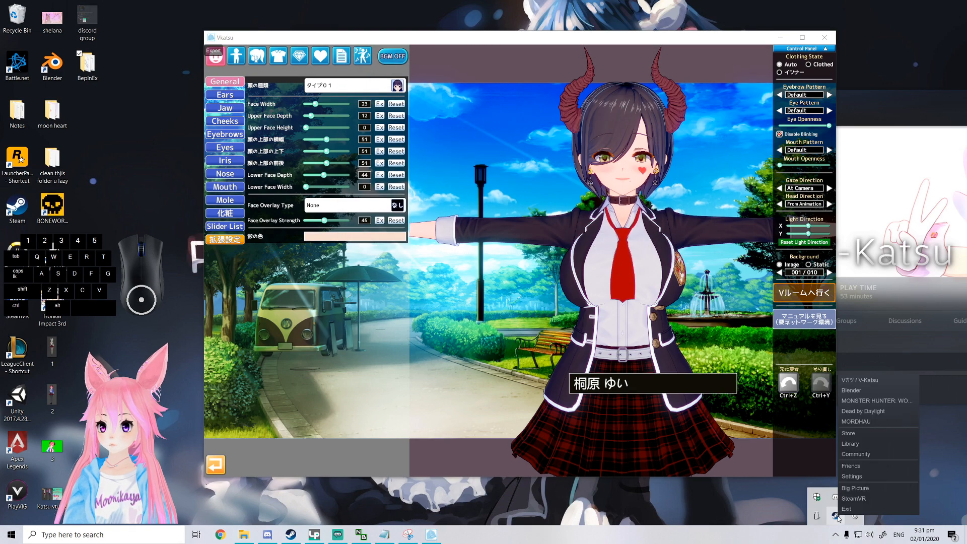
left_click(853, 391)
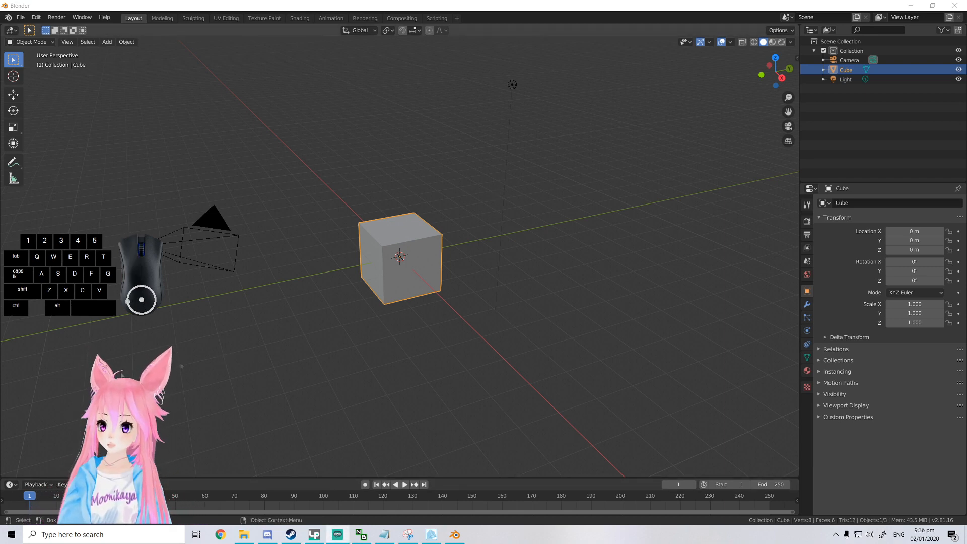
Delete the default camera, cube and light from the scene.
left_click(848, 60)
left_click(846, 69, "ctrl")
left_click(846, 79, "ctrl")
key("Delete")
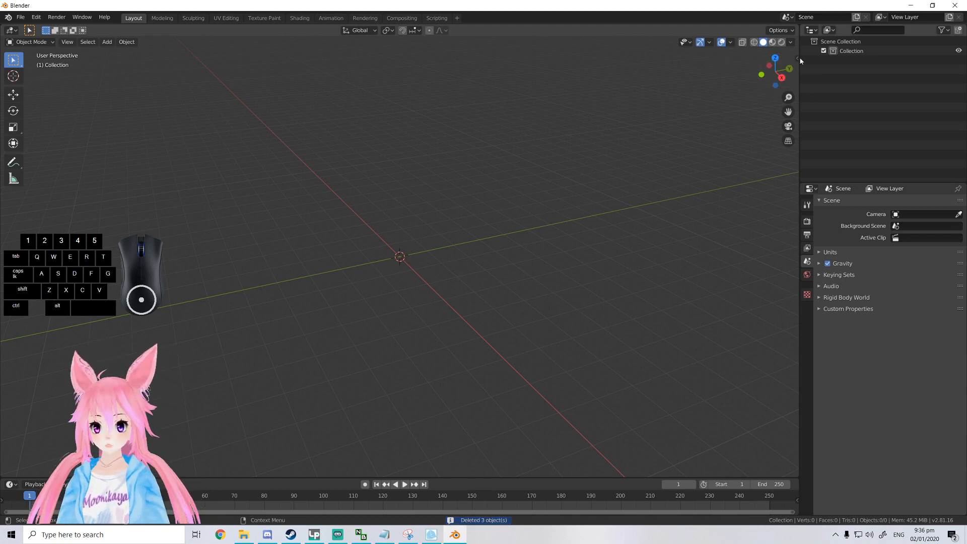
Show the CATS plugin tools in the 3D view and collapse their Optimization section.
mouse_move(799, 58)
left_mouse_down()
mouse_move(760, 61)
mouse_move(813, 64)
left_mouse_up()
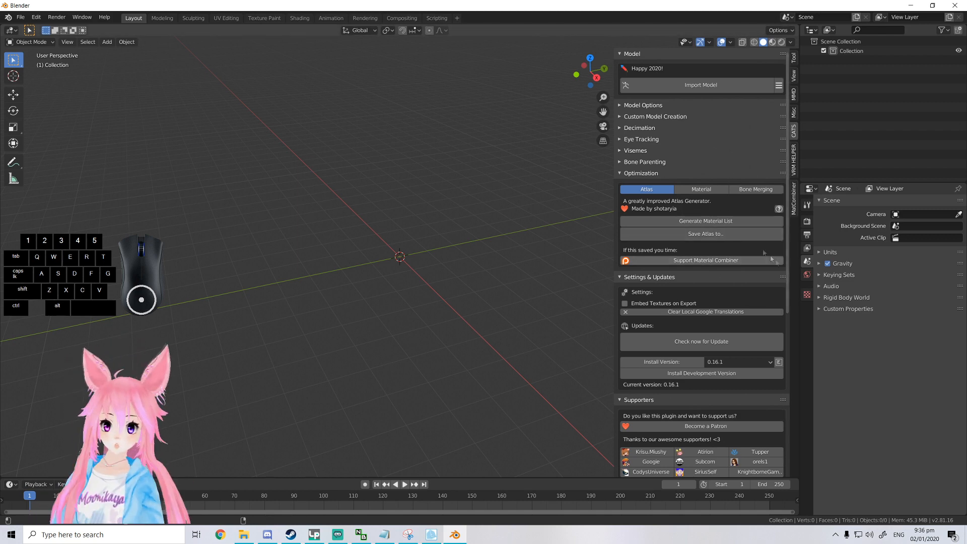
left_click(637, 174)
left_click(637, 174)
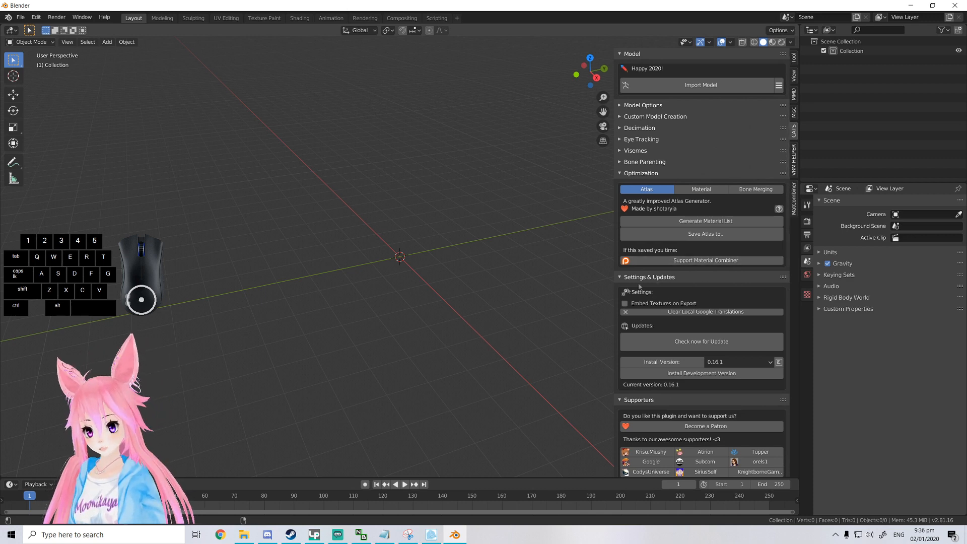
left_click(649, 174)
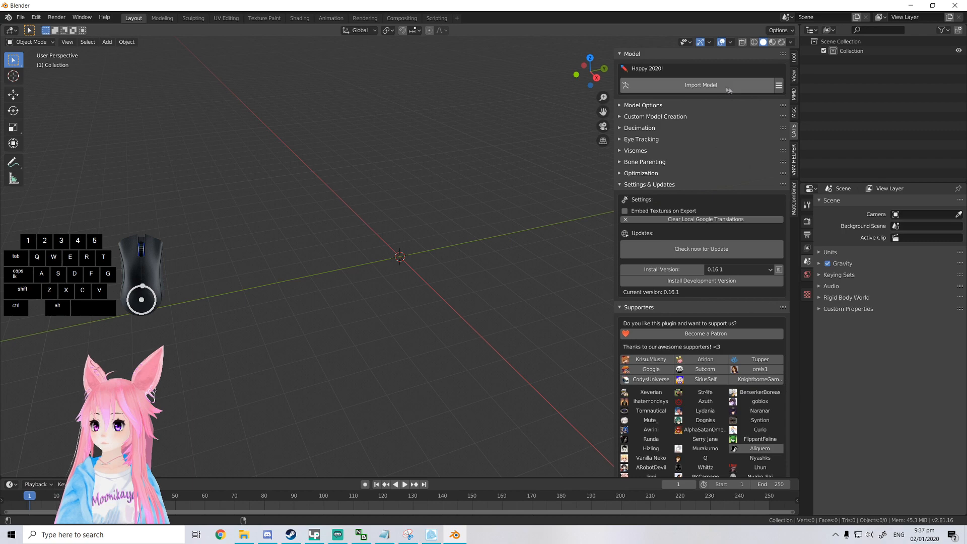
Import model.pmx from C:\koikatsu_model\3376 with the CATS model importer.
left_click(703, 86)
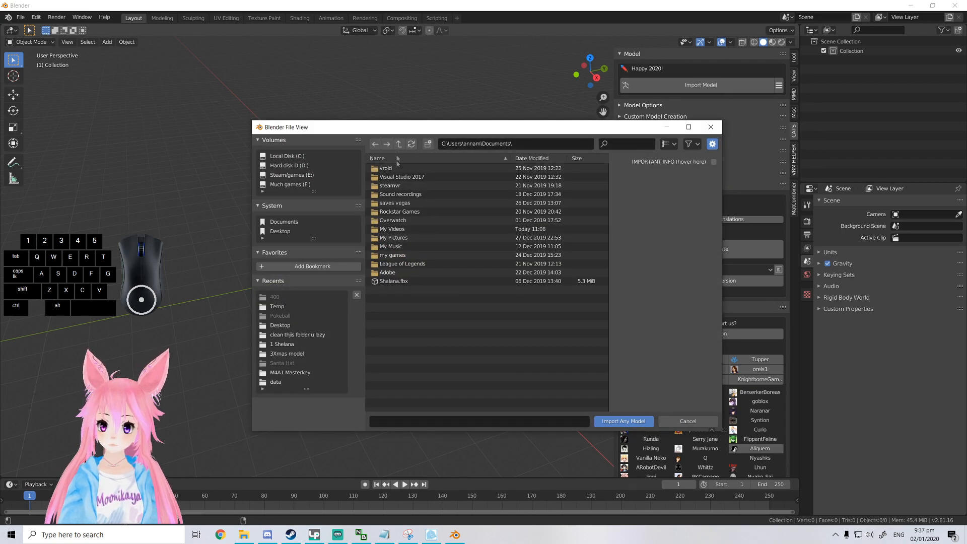
left_click(292, 156)
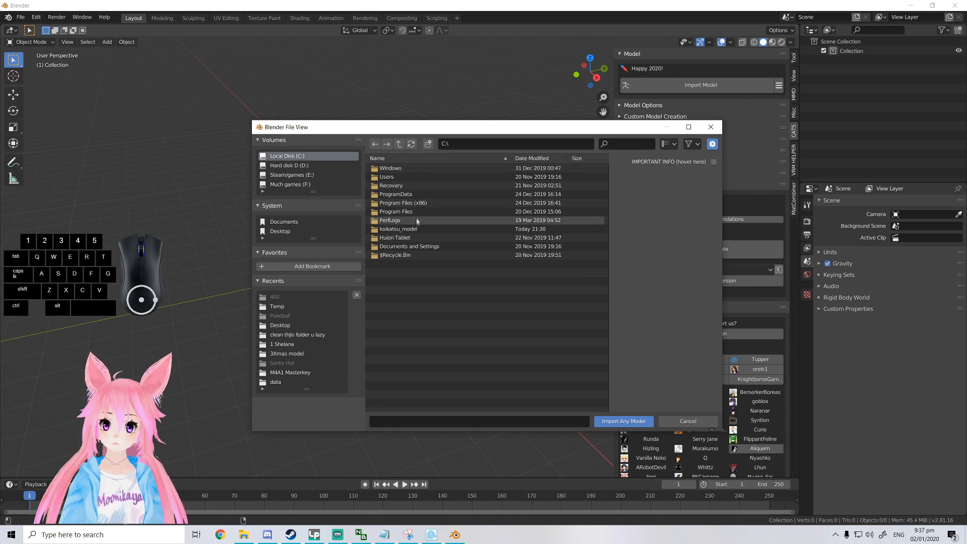
left_click(412, 230)
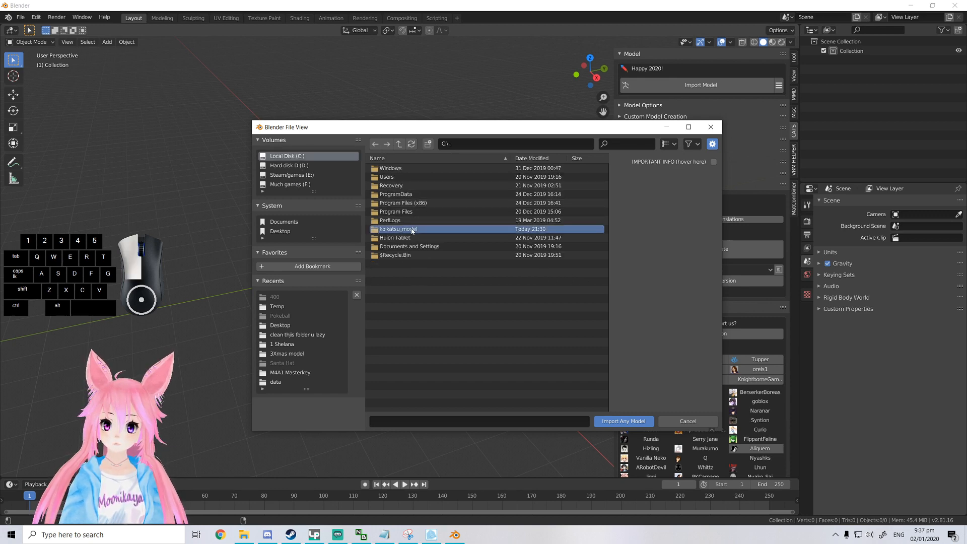
double_click(412, 229)
double_click(393, 169)
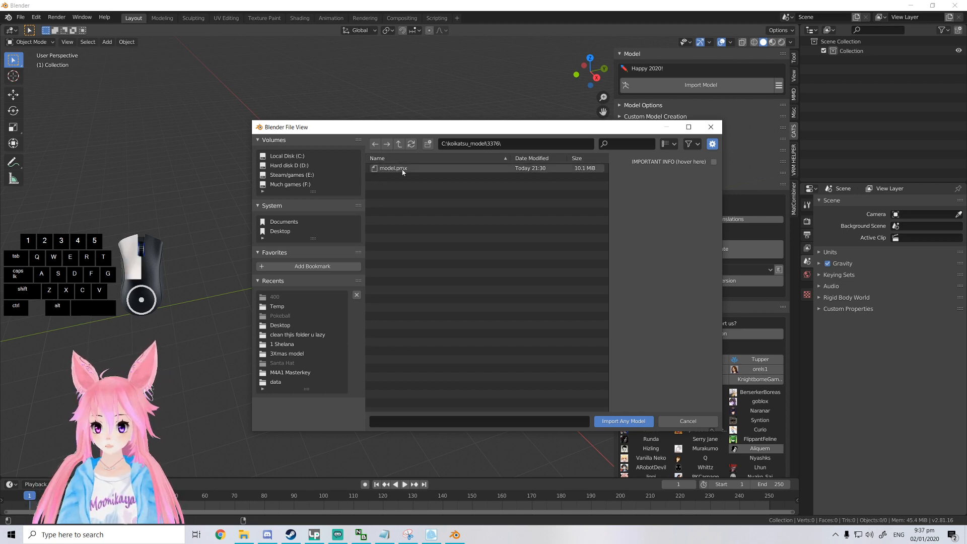
left_click(391, 169)
left_click(622, 423)
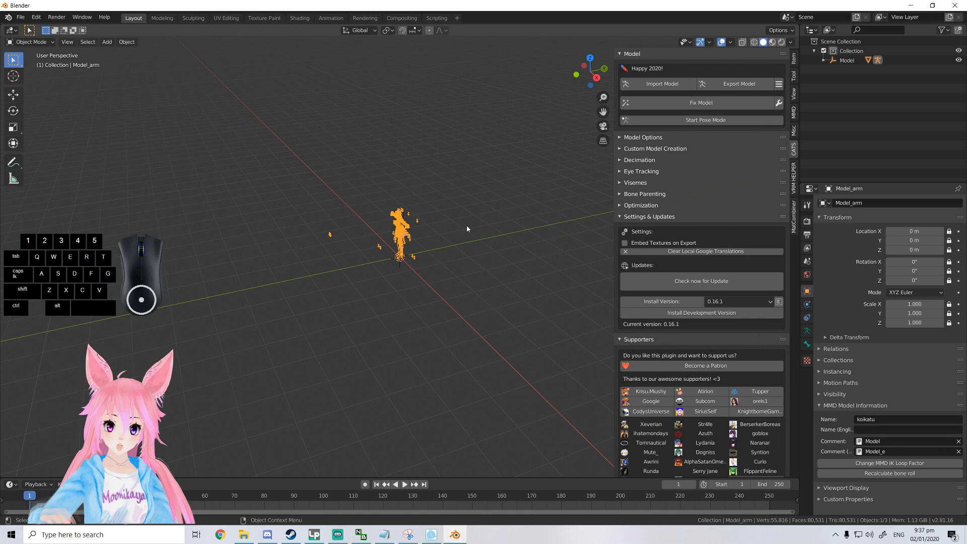
Run the CATS Fix Model operation on the imported model.
right_click(466, 227)
middle_click_drag(484, 167, 479, 252)
left_click(679, 101)
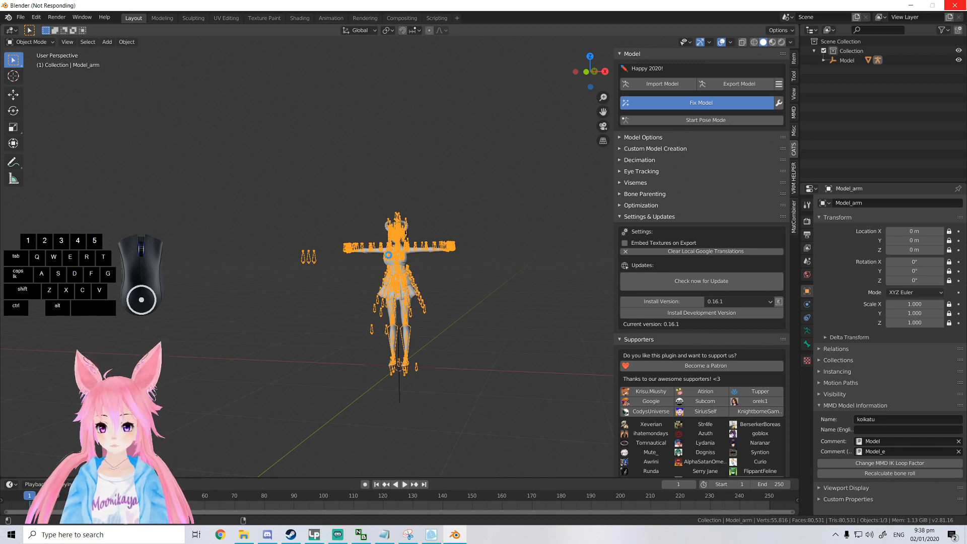
Examine the fixed model's body, clothing and hand bones from the front and up close.
scroll(443, 322, "up", 5)
scroll(477, 315, "up", 3)
middle_click_drag(490, 322, 15, 333)
scroll(471, 326, "down", 4)
scroll(149, 319, "up", 5)
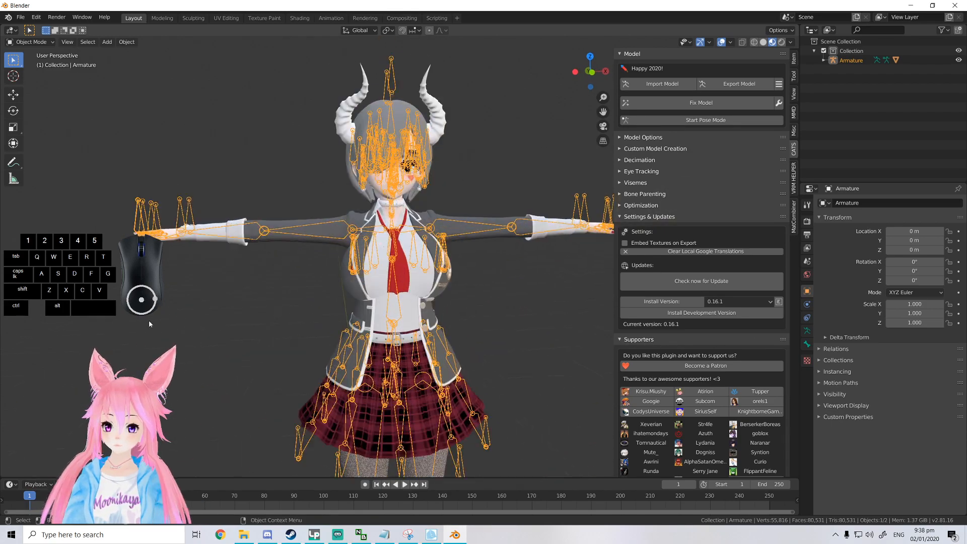
scroll(155, 320, "down", 1)
middle_click_drag(153, 324, 445, 319, "shift")
scroll(445, 319, "up", 4)
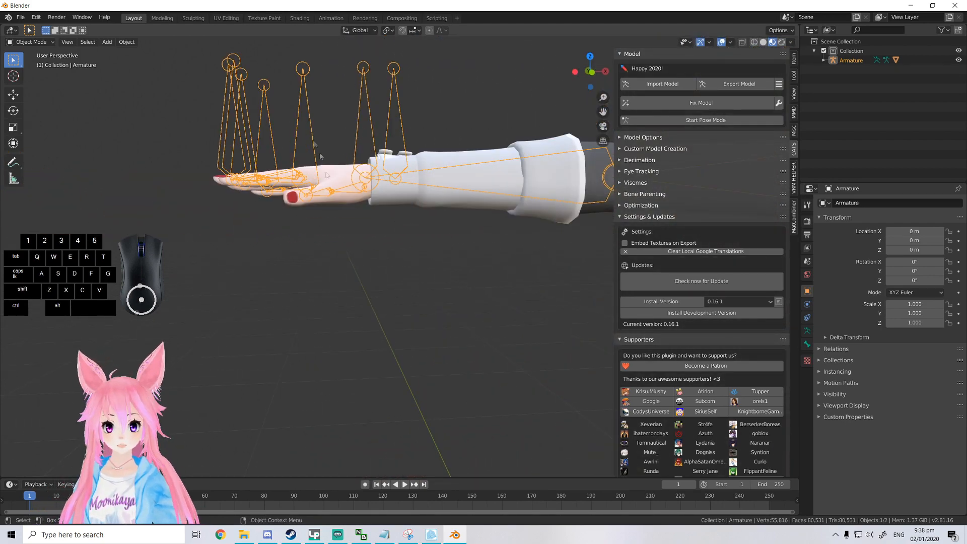
scroll(414, 304, "down", 8)
middle_click_drag(414, 305, 276, 279, "shift")
scroll(376, 249, "up", 4)
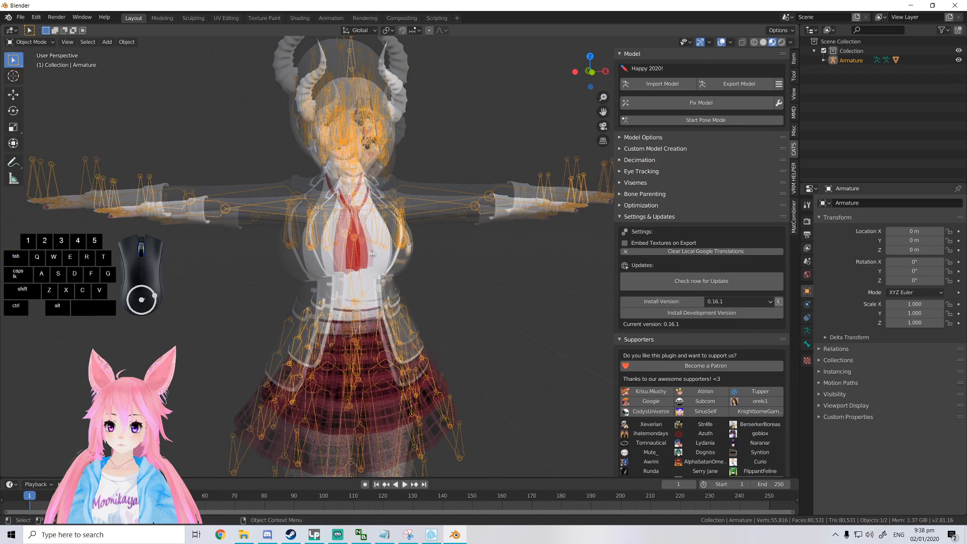
Inspect the model's head closely, checking the face, eyes and hair for texture faults.
middle_click_drag(376, 249, 485, 375, "shift")
scroll(455, 403, "up", 7)
scroll(479, 385, "down", 8)
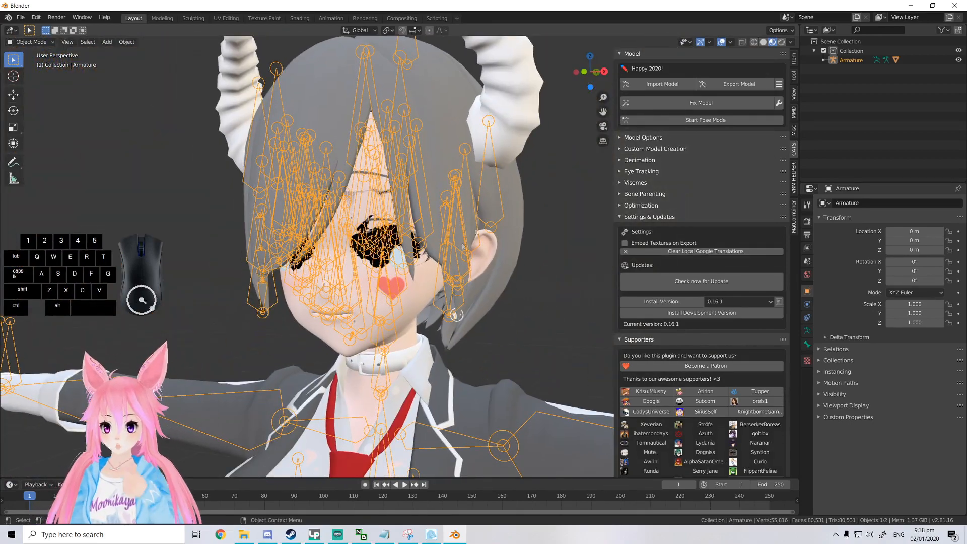
scroll(374, 249, "up", 6)
scroll(374, 250, "down", 3)
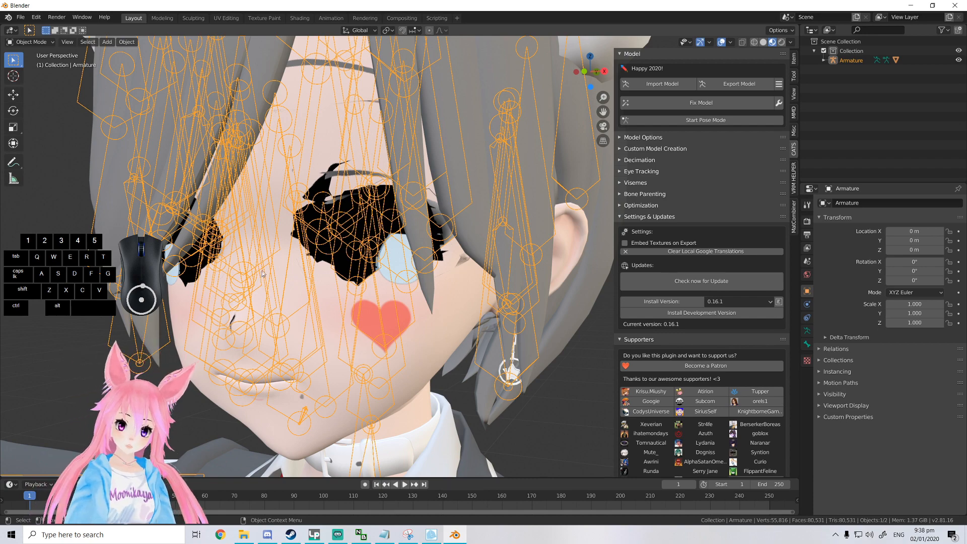
scroll(397, 278, "down", 4)
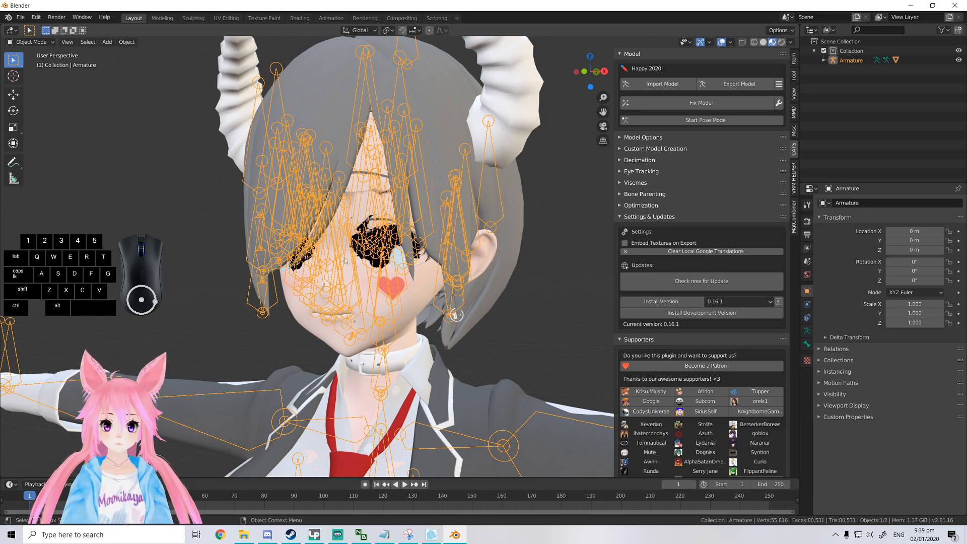
Select the Body mesh and enter Edit Mode, keeping the face in close view.
scroll(341, 258, "up", 3)
scroll(465, 329, "up", 2)
left_click(466, 328)
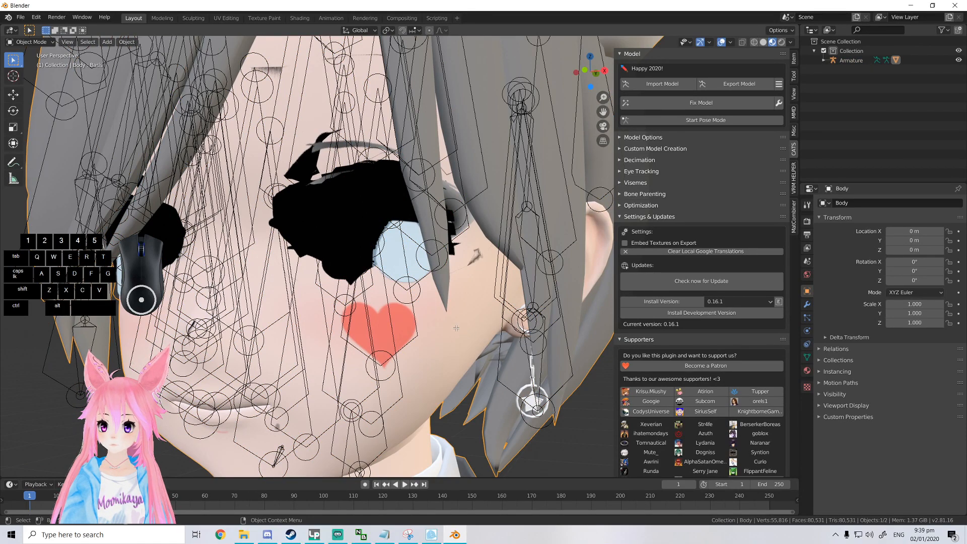
key("Tab")
scroll(456, 328, "down", 2)
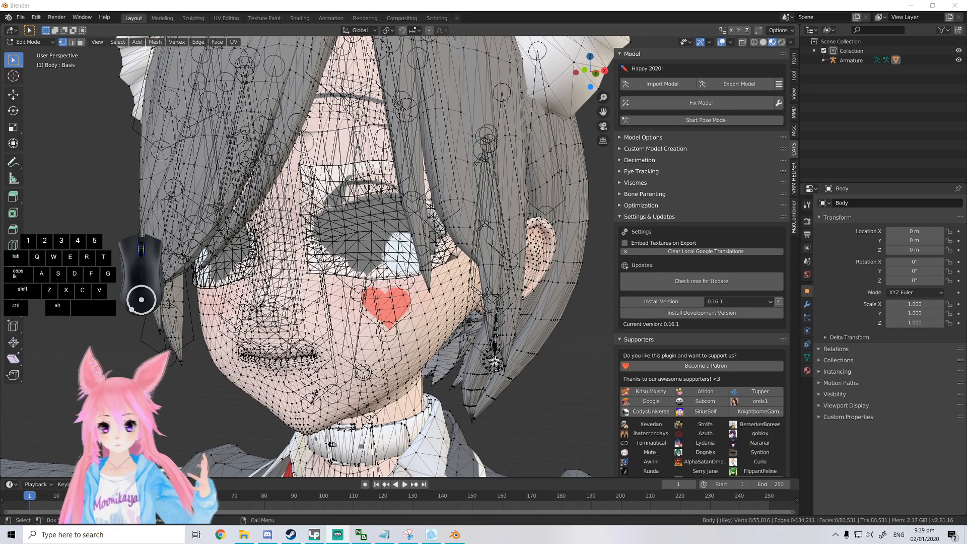
With the Basis shape key active, select the linked dark mesh pieces over both eyes and move them back along Y into the head.
left_click(371, 231)
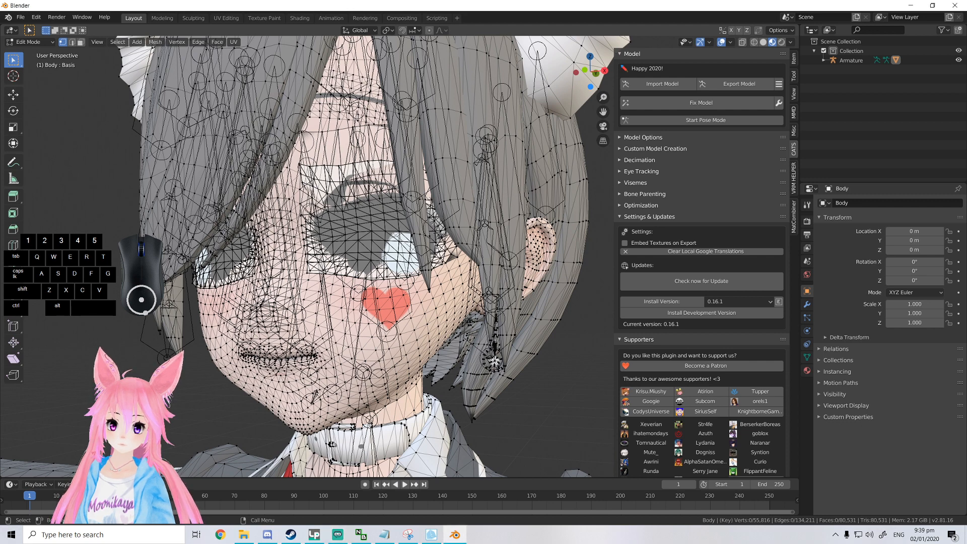
key("l")
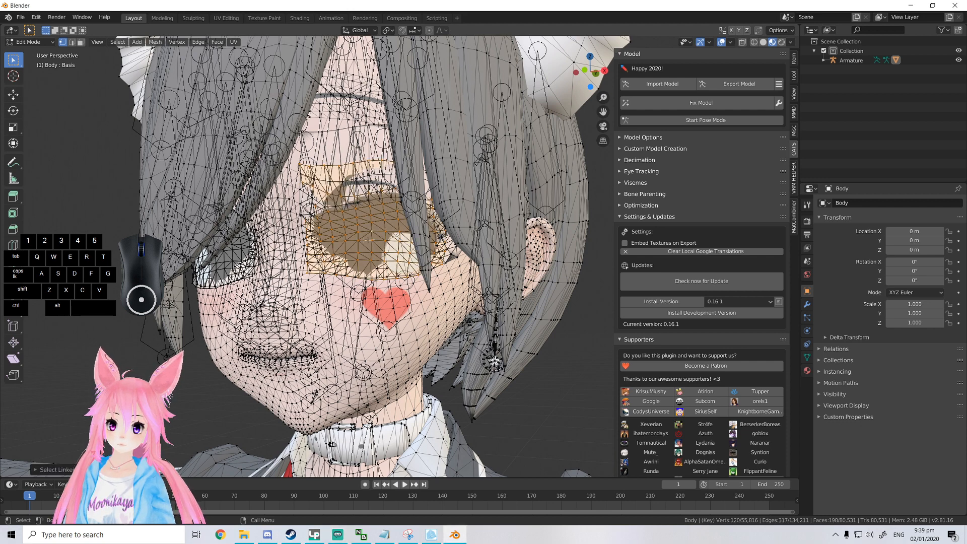
key("l")
scroll(353, 252, "down", 6)
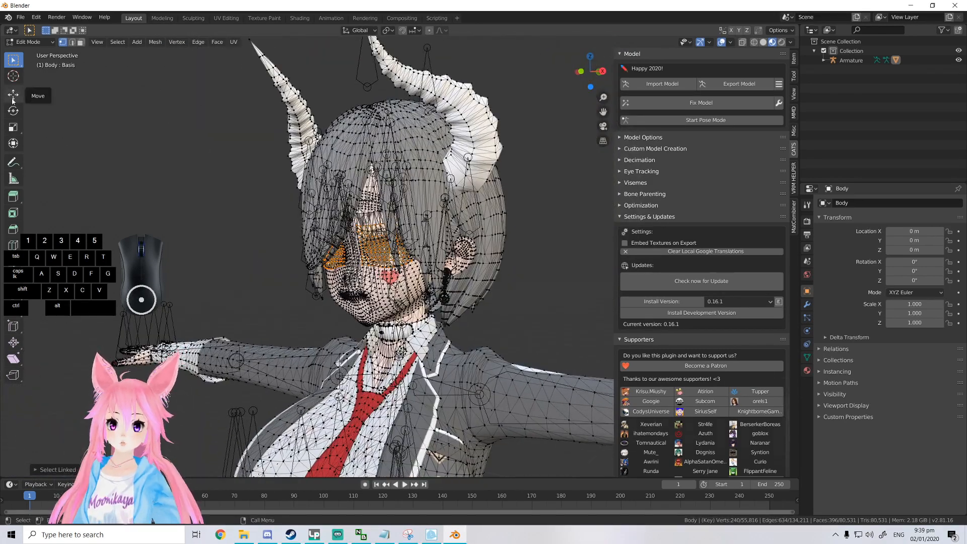
left_click(13, 95)
scroll(353, 252, "up", 5)
scroll(343, 239, "up", 2)
left_click(807, 358)
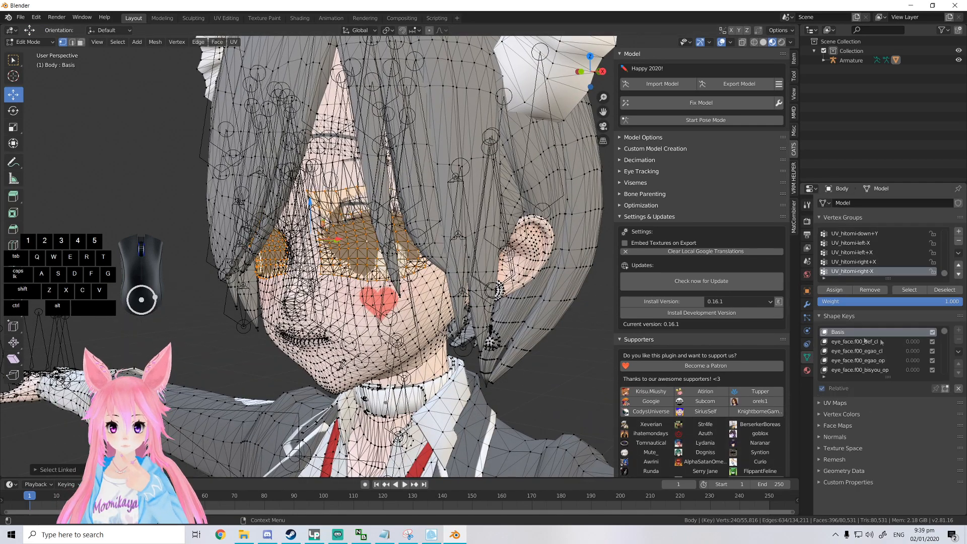
middle_click_drag(354, 248, 328, 254)
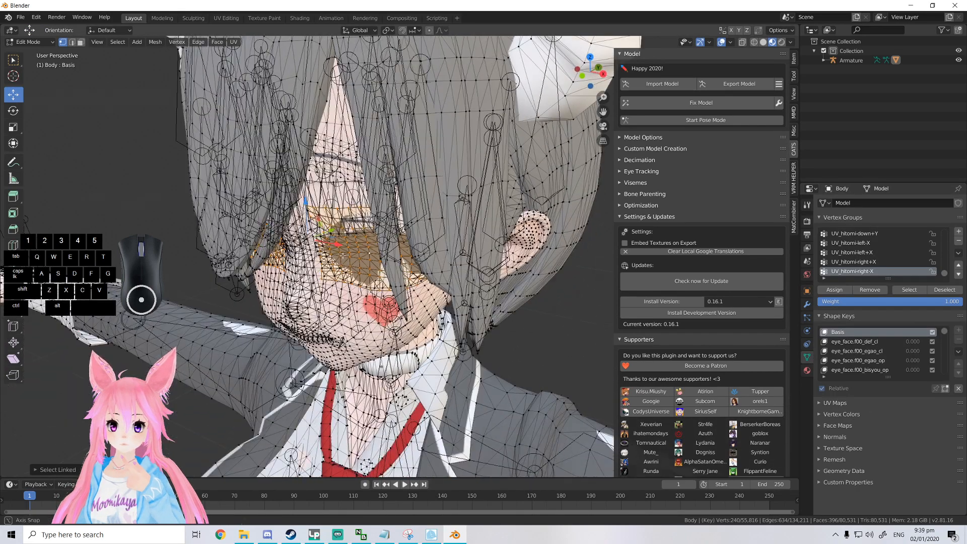
left_click_drag(331, 230, 348, 226)
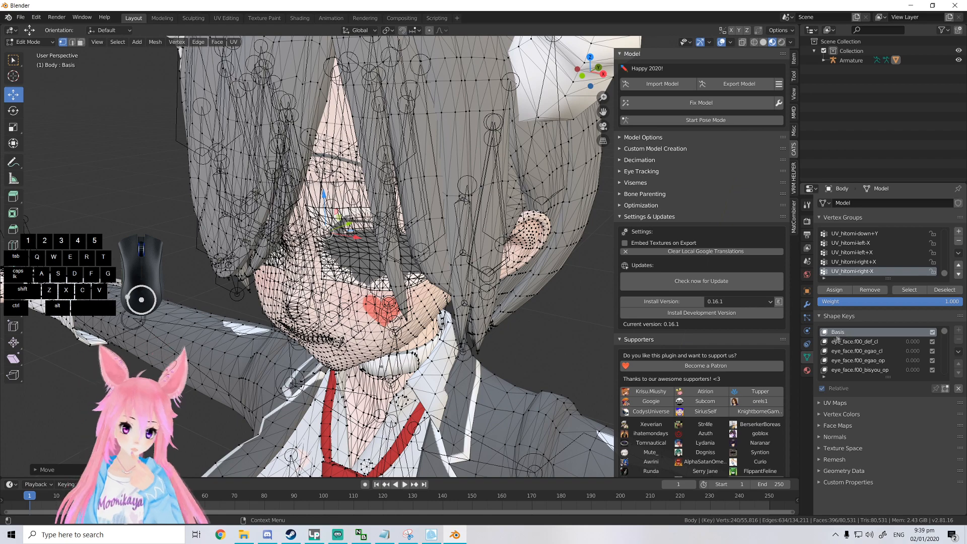
middle_click_drag(589, 347, 521, 323)
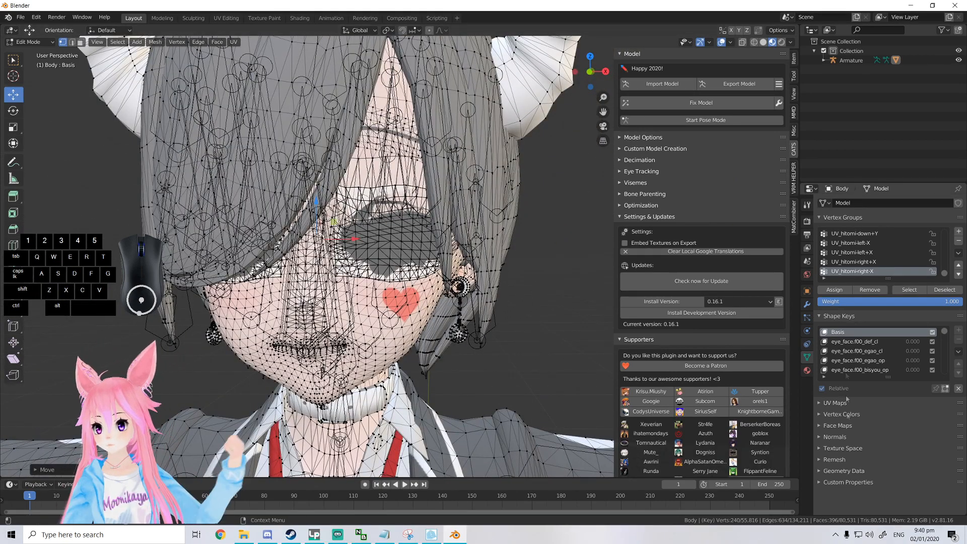
Select the next layer of linked dark pieces over both eyes and move it back along Y behind the face.
left_click(390, 241)
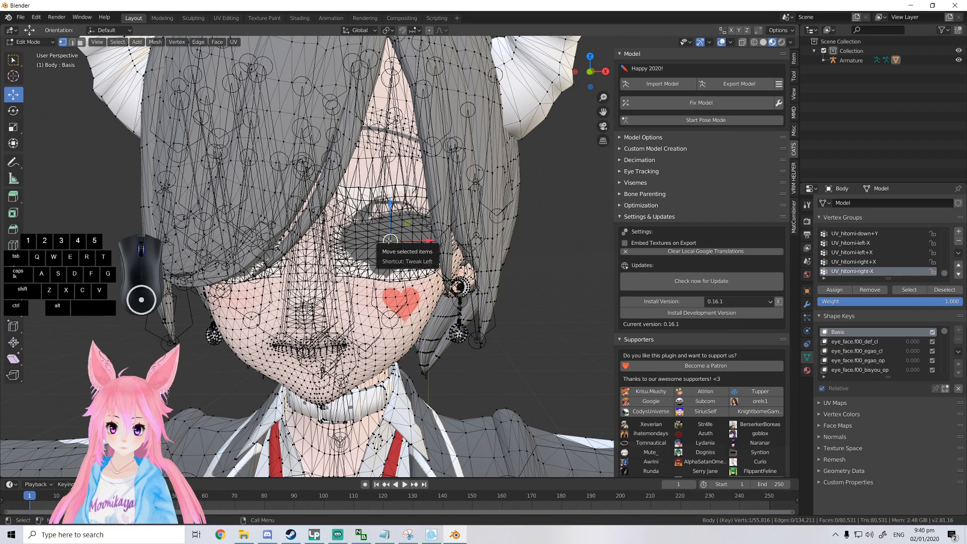
key("l")
middle_click_drag(358, 242, 349, 231)
scroll(403, 253, "up", 5)
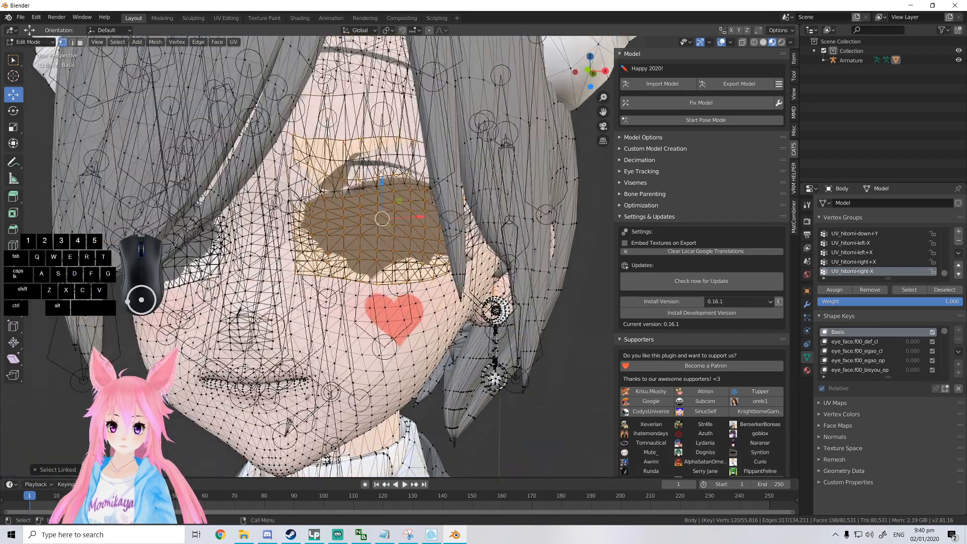
middle_click_drag(414, 252, 393, 251)
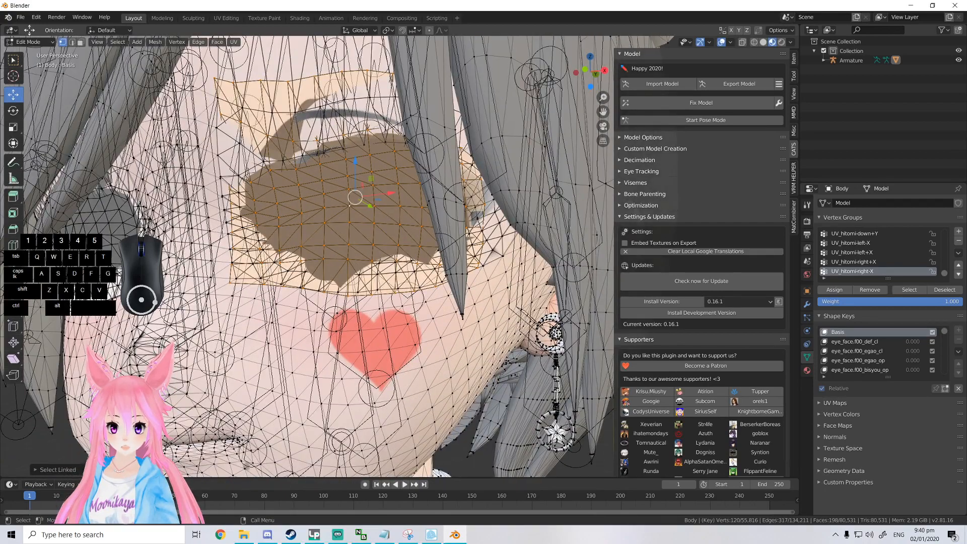
key("l")
middle_click_drag(126, 216, 177, 257)
middle_click_drag(212, 187, 222, 228)
left_click_drag(222, 226, 243, 208)
middle_click_drag(243, 208, 378, 269)
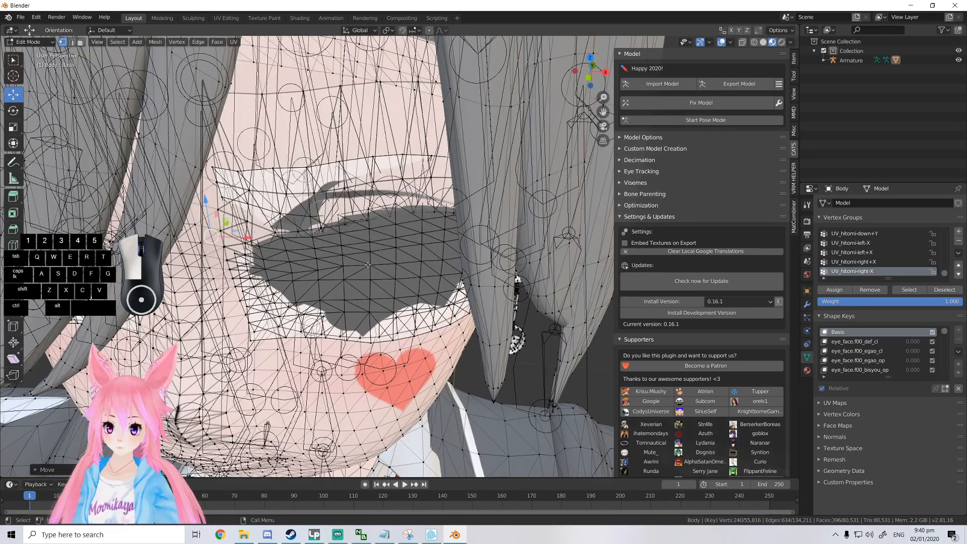
Select the linked pieces of the next dark layer over both eyes and move them back along Y into the head.
left_click(368, 264)
key("l")
middle_click_drag(362, 268, 333, 238)
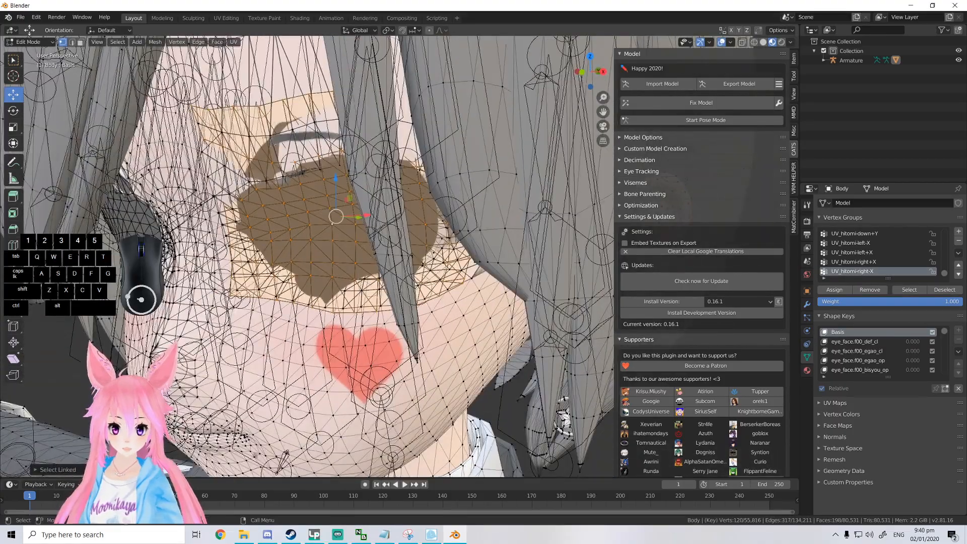
key("l")
middle_click_drag(126, 233, 138, 245)
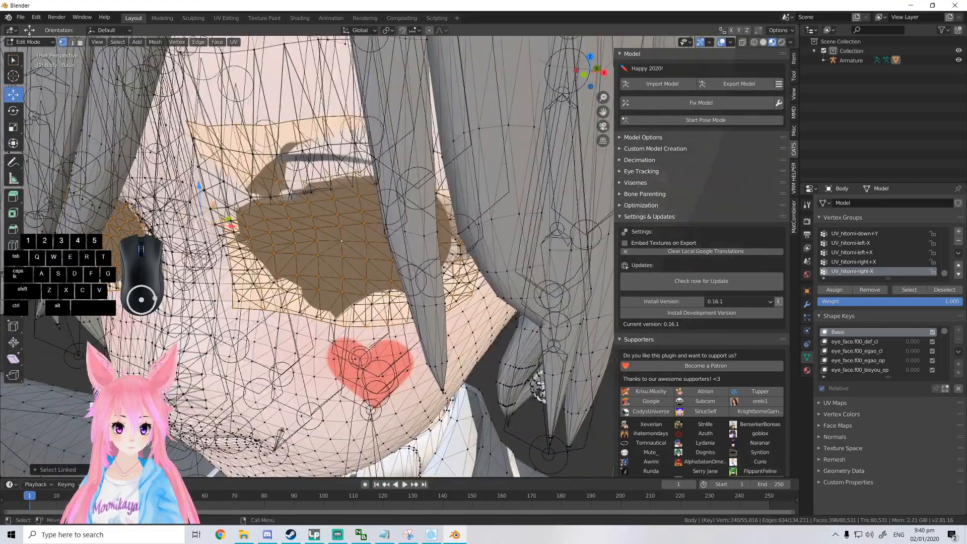
key("g")
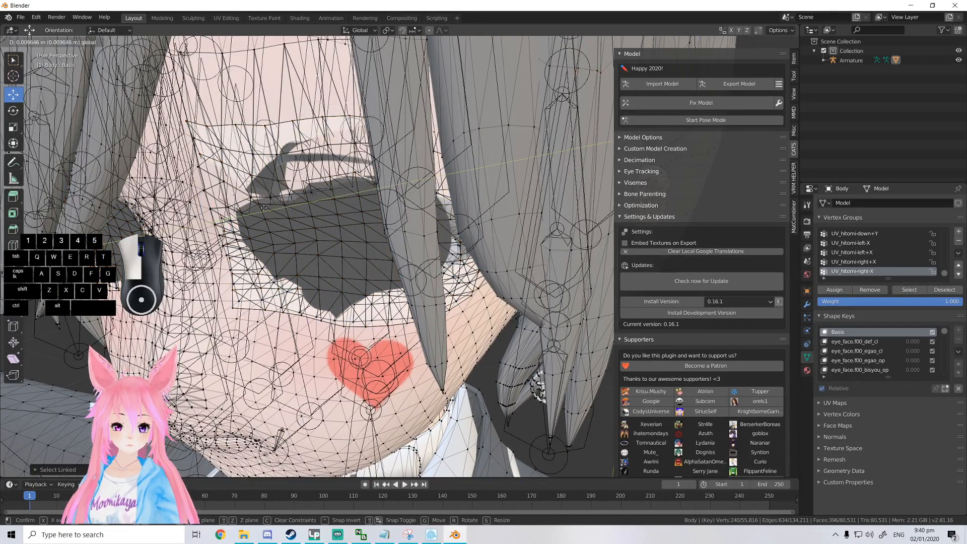
left_click(316, 240)
Select the next two layers of linked pieces covering both eyes one after another, moving each back along Y behind the face.
left_click(316, 240)
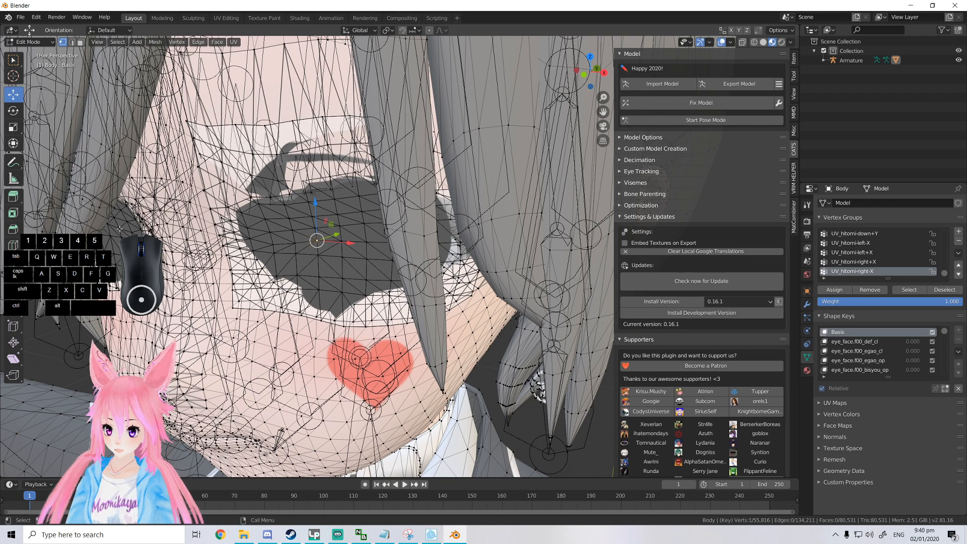
key("l")
middle_click_drag(317, 241, 317, 247)
key("l")
left_click_drag(227, 219, 287, 210)
left_click(317, 245)
key("l")
key("l")
left_click(315, 233)
key("l")
key("l")
left_click_drag(227, 218, 285, 209)
Move the remaining layers over both eyes, including the spiral-patterned one, back along Y so the green irises are uncovered.
left_click(316, 236)
key("l")
key("l")
left_click(316, 235)
key("l")
key("l")
left_click(316, 235)
key("l")
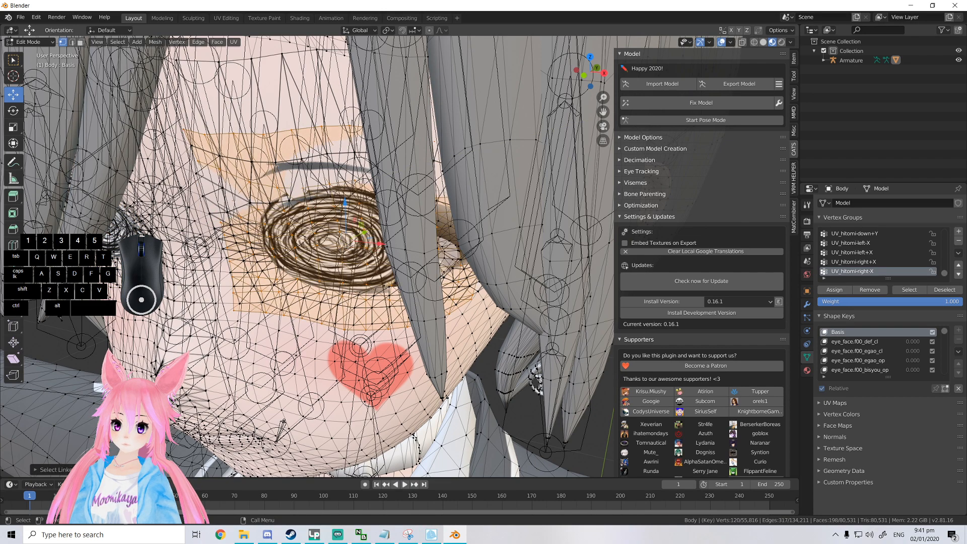
left_click_drag(227, 218, 284, 210)
scroll(284, 210, "down", 1)
mouse_move(285, 209)
middle_mouse_down()
mouse_move(277, 200)
mouse_move(285, 198)
middle_mouse_up()
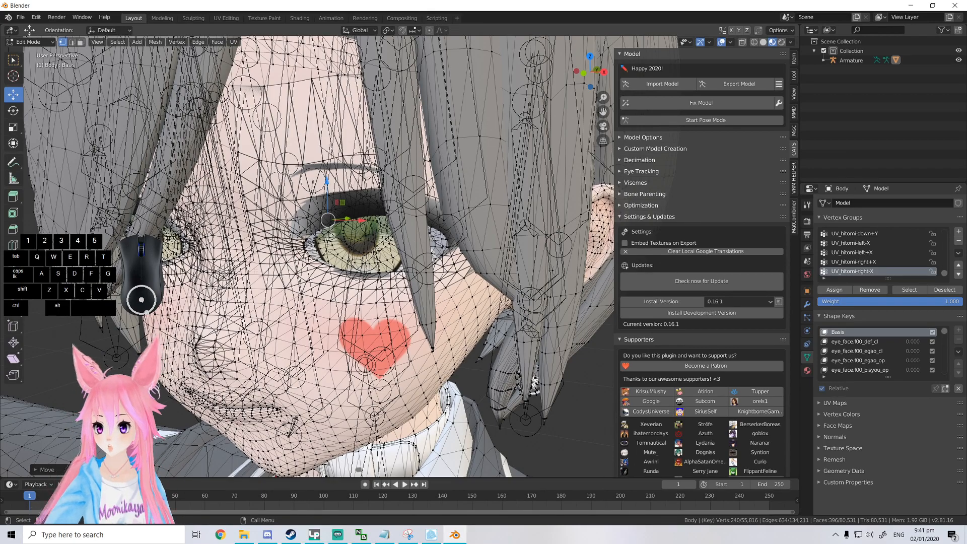
Examine the uncovered eyes from the front and the shifted eye layers inside the head.
scroll(393, 272, "up", 2)
middle_click_drag(389, 248, 384, 219)
scroll(384, 220, "down", 4)
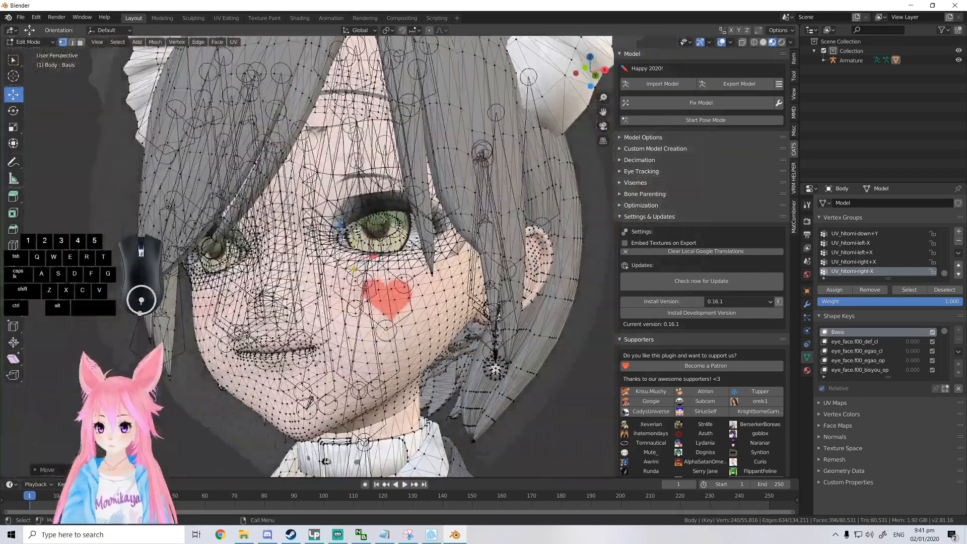
scroll(384, 220, "up", 10)
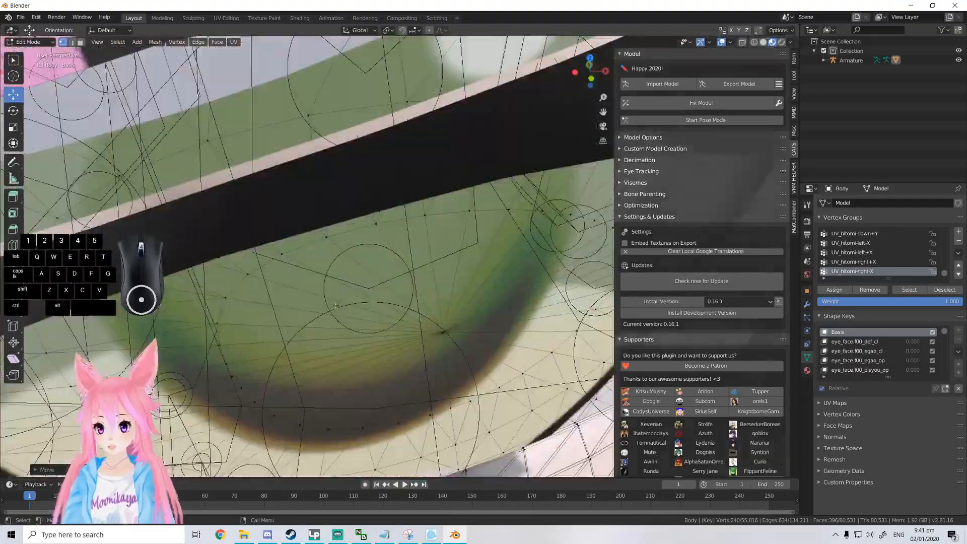
middle_click_drag(336, 305, 455, 287)
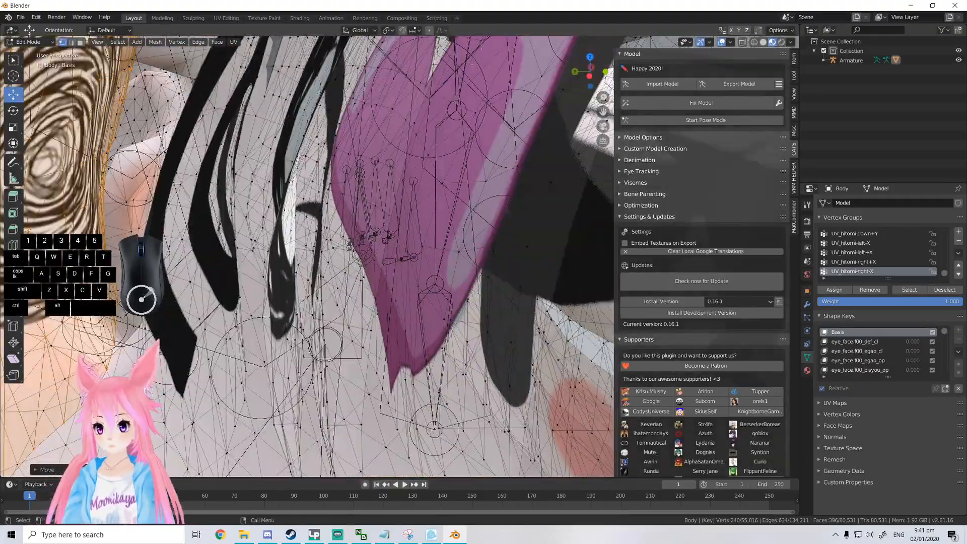
middle_click_drag(468, 200, 242, 152)
middle_click_drag(175, 196, 157, 154)
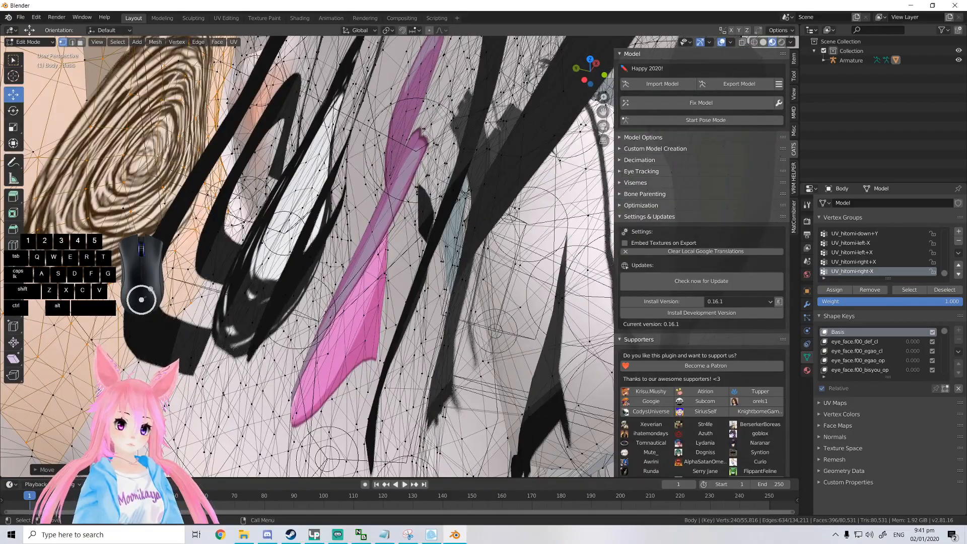
middle_click_drag(384, 272, 346, 257)
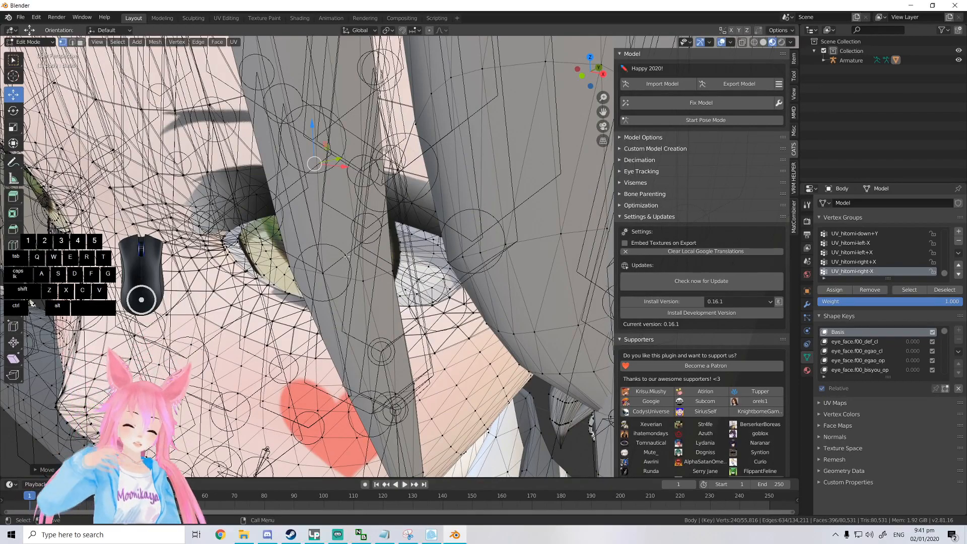
scroll(380, 190, "down", 4)
middle_click_drag(380, 190, 398, 159)
middle_click_drag(428, 223, 535, 263, "shift")
scroll(472, 196, "up", 7)
scroll(472, 196, "down", 5)
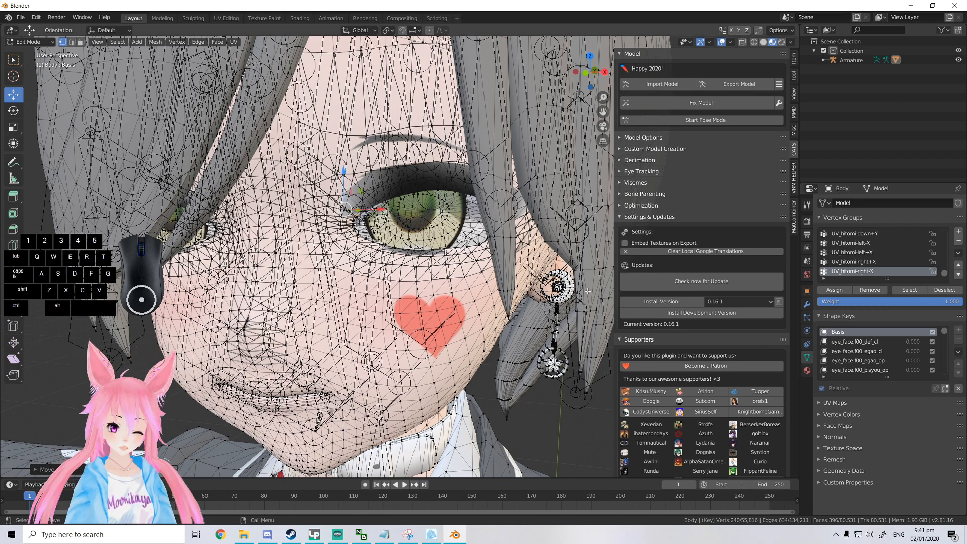
Return to Object Mode, add a new shape key to the Body mesh and name it "hEART EYE".
key("Tab")
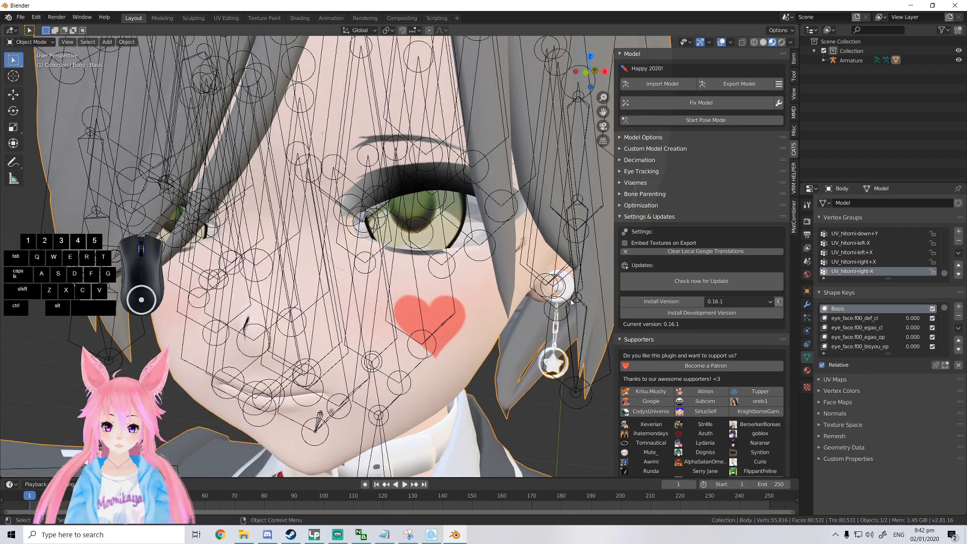
scroll(510, 298, "down", 2)
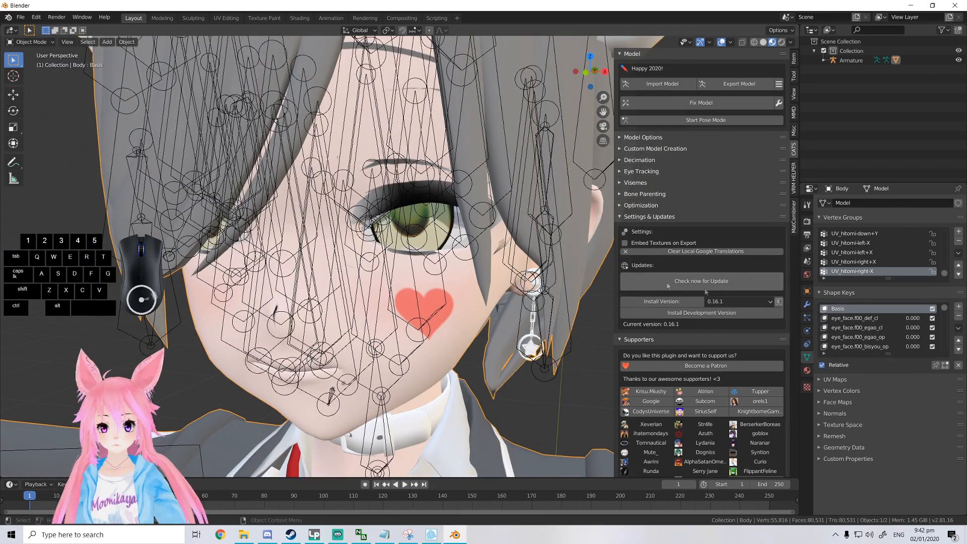
left_click(959, 310)
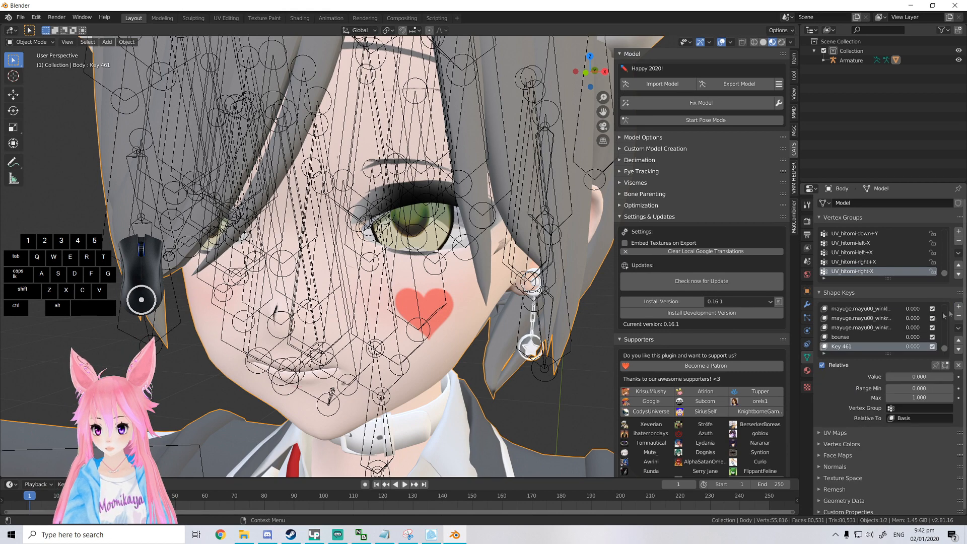
double_click(852, 348)
type("hEART EYE")
key("Return")
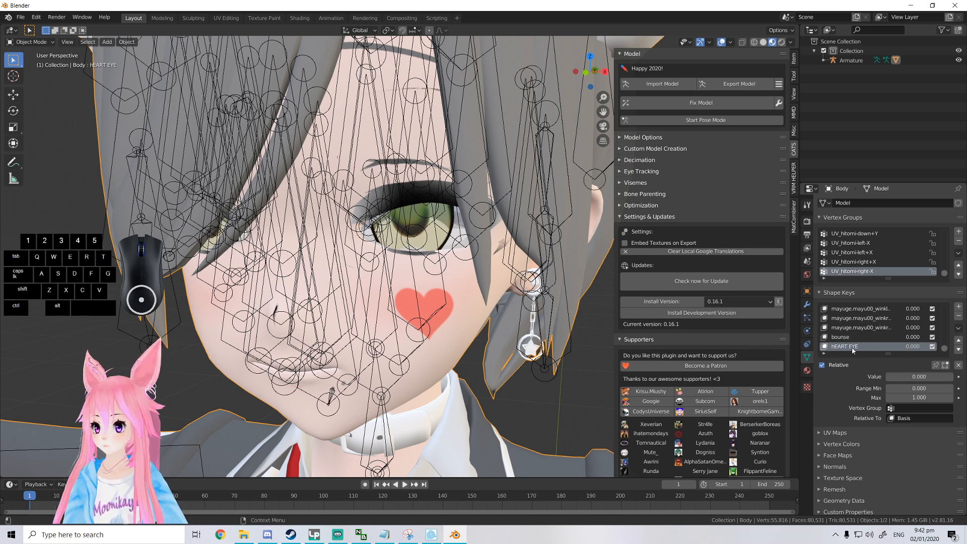
Enter Edit Mode with the hEART EYE shape key active and deselect everything, with the layers inside the head in view.
middle_click_drag(517, 256, 464, 259)
scroll(464, 259, "up", 6)
scroll(438, 212, "up", 5)
scroll(436, 209, "down", 6)
middle_click_drag(424, 242, 440, 223)
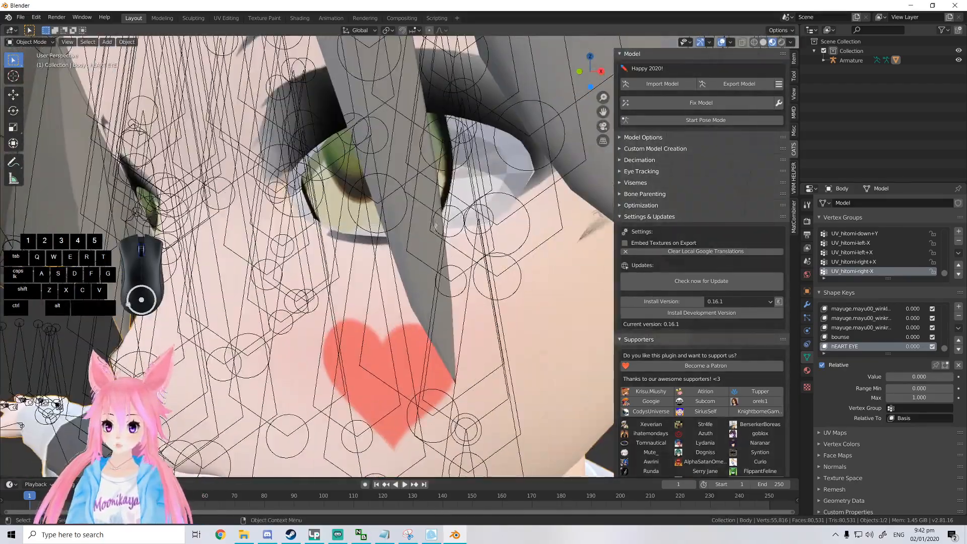
scroll(476, 280, "down", 4)
key("Tab")
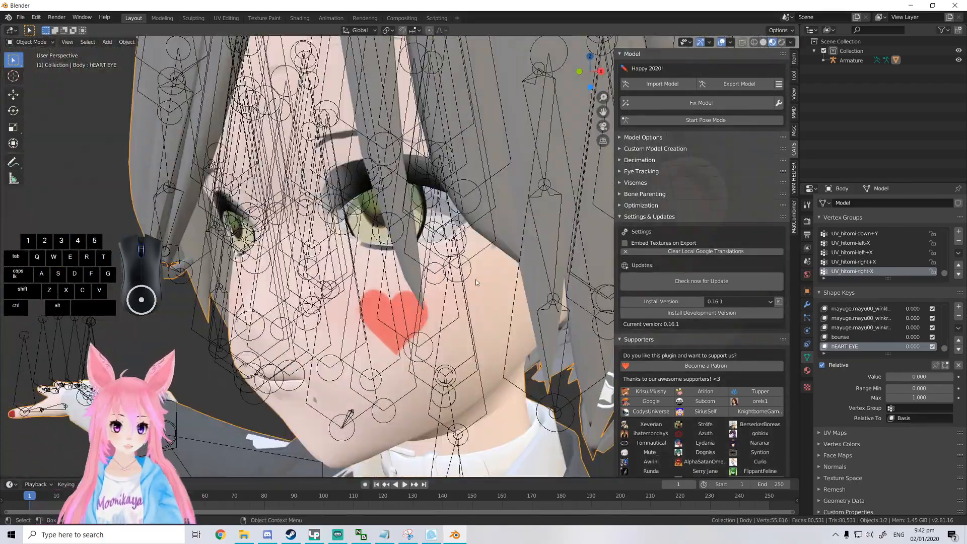
middle_click_drag(476, 280, 260, 322)
middle_click_drag(419, 316, 435, 322, "shift")
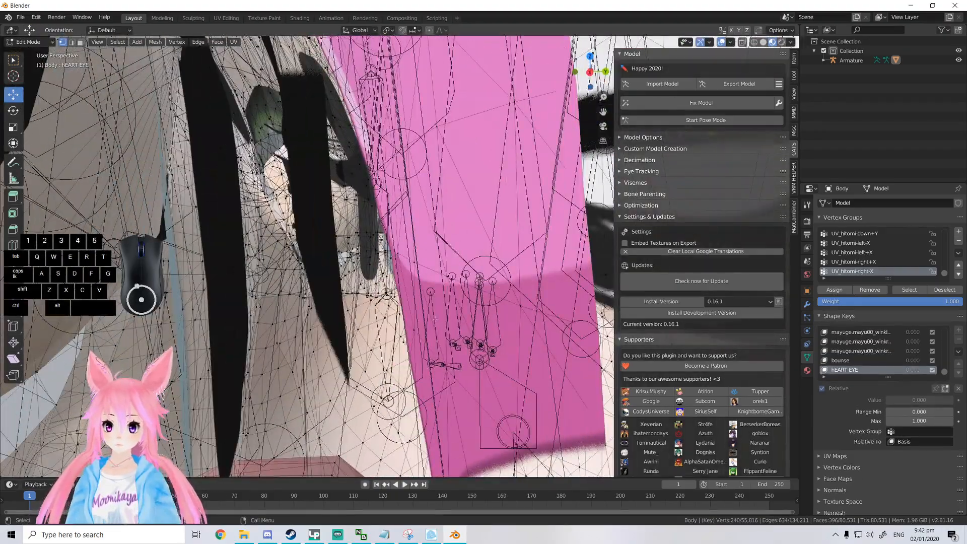
middle_click_drag(451, 272, 487, 247)
middle_click_drag(469, 214, 425, 169)
scroll(478, 204, "up", 5)
scroll(478, 204, "up", 1)
key("alt+a")
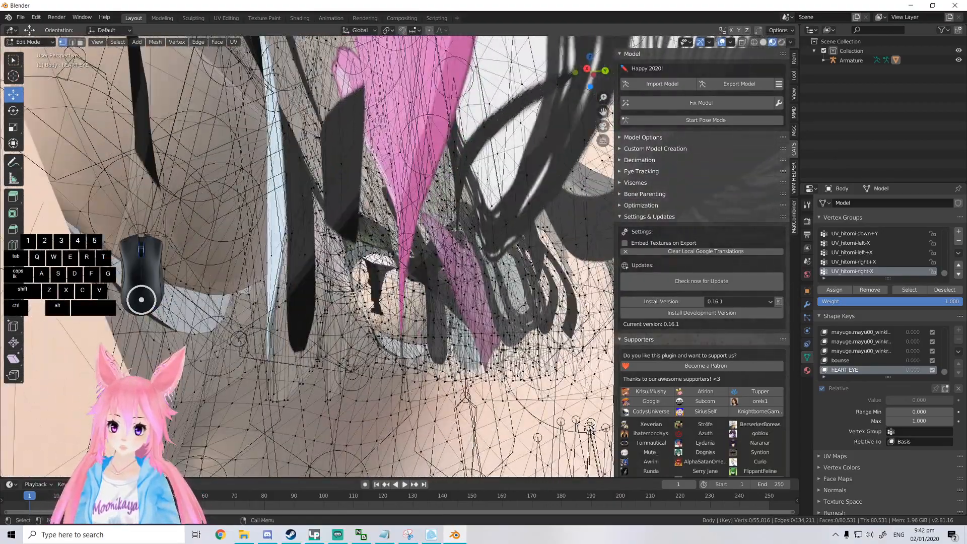
Select the linked pink heart pieces of both eyes inside the head and move them forward along Y in front of the eyes.
key("l")
middle_click_drag(403, 398, 294, 241)
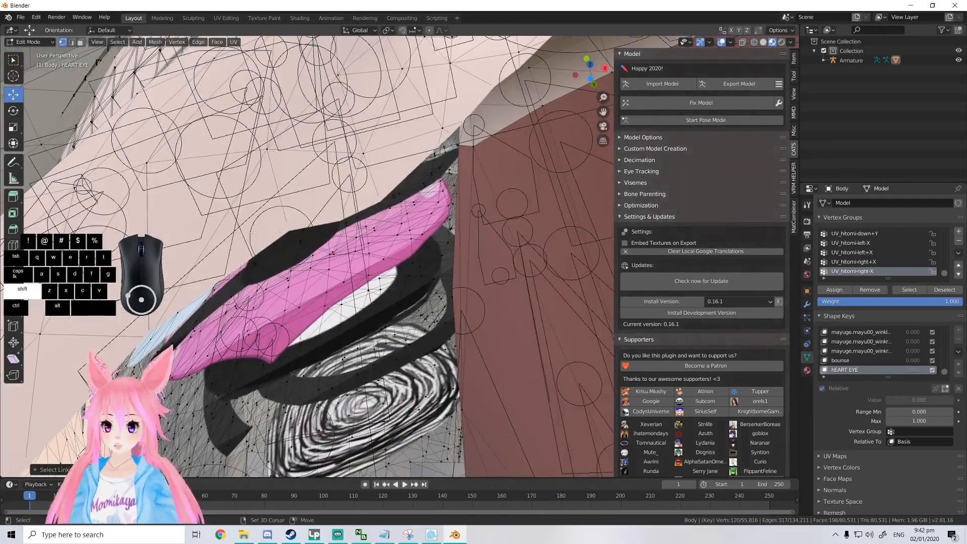
scroll(364, 328, "up", 2)
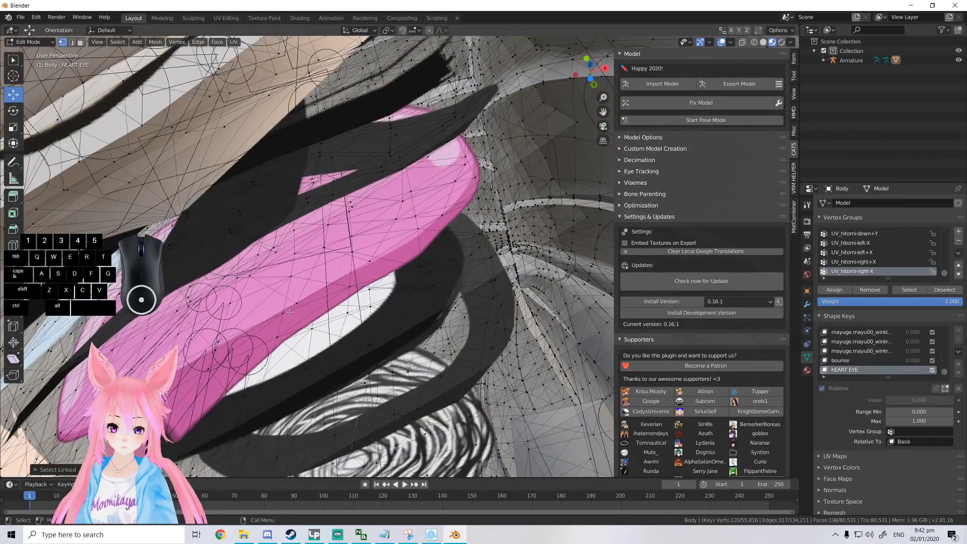
key("l")
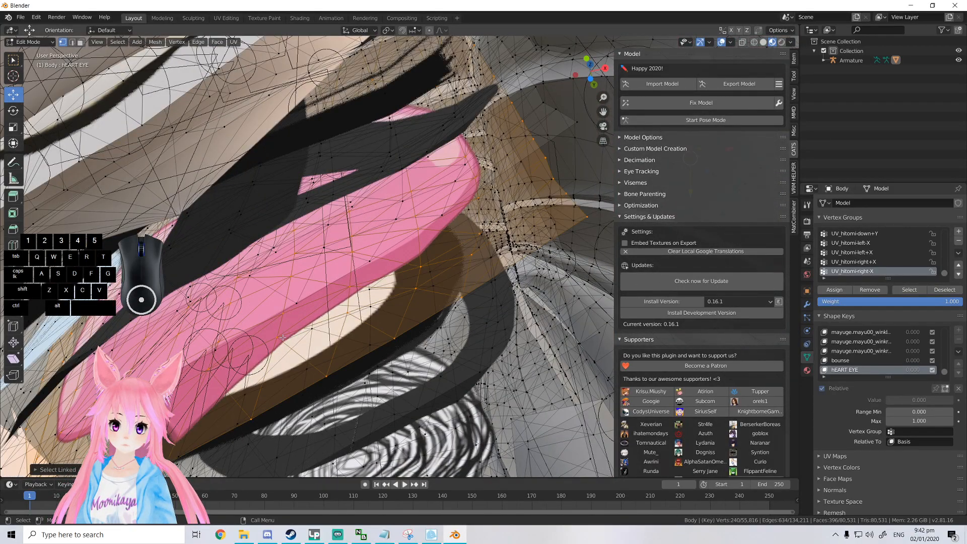
scroll(279, 336, "down", 8)
middle_click_drag(353, 282, 290, 351)
left_click_drag(466, 220, 436, 220)
scroll(480, 237, "down", 3)
mouse_move(480, 236)
middle_mouse_down()
mouse_move(551, 240)
mouse_move(470, 248)
middle_mouse_up()
scroll(470, 248, "up", 1)
left_click_drag(435, 237, 429, 236)
scroll(485, 224, "up", 2)
middle_click_drag(485, 223, 531, 210)
scroll(533, 222, "down", 2)
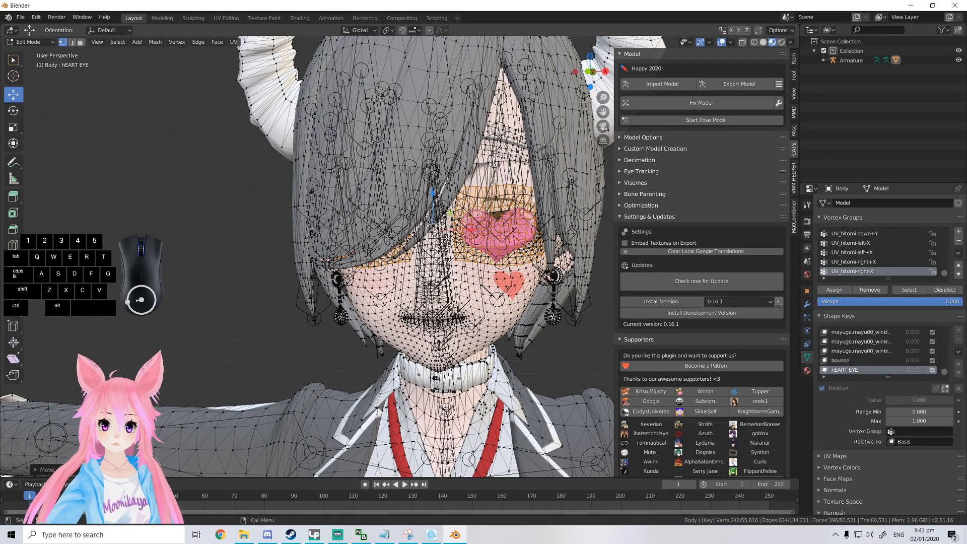
Return to Object Mode and set the hEART EYE shape key's value to 1.
key("x")
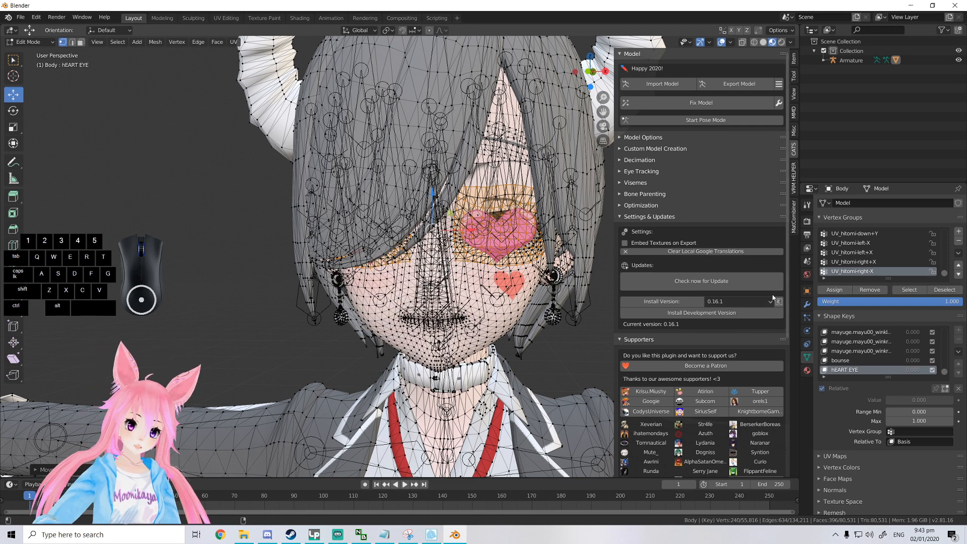
middle_click_drag(547, 268, 507, 266)
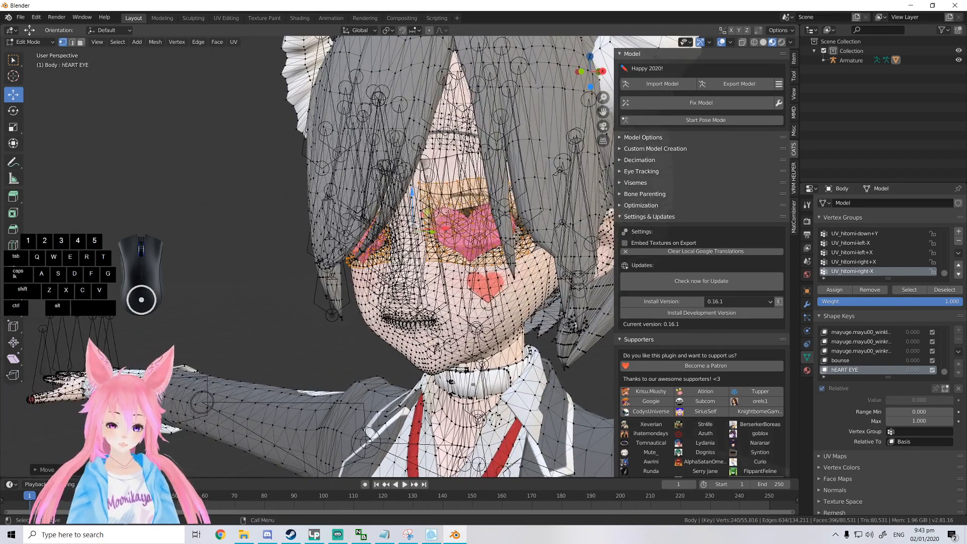
key("Tab")
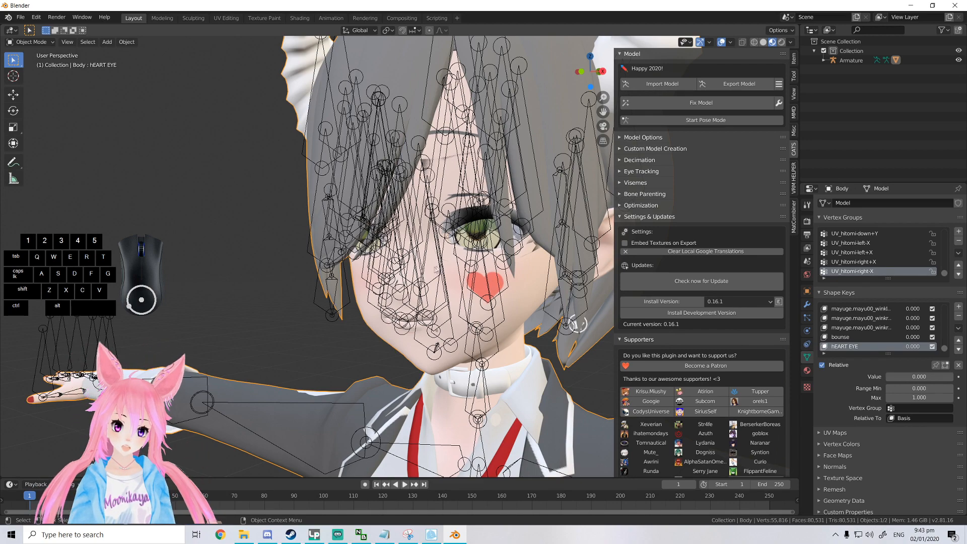
middle_click_drag(543, 245, 403, 290)
scroll(518, 234, "up", 8)
scroll(322, 285, "down", 6)
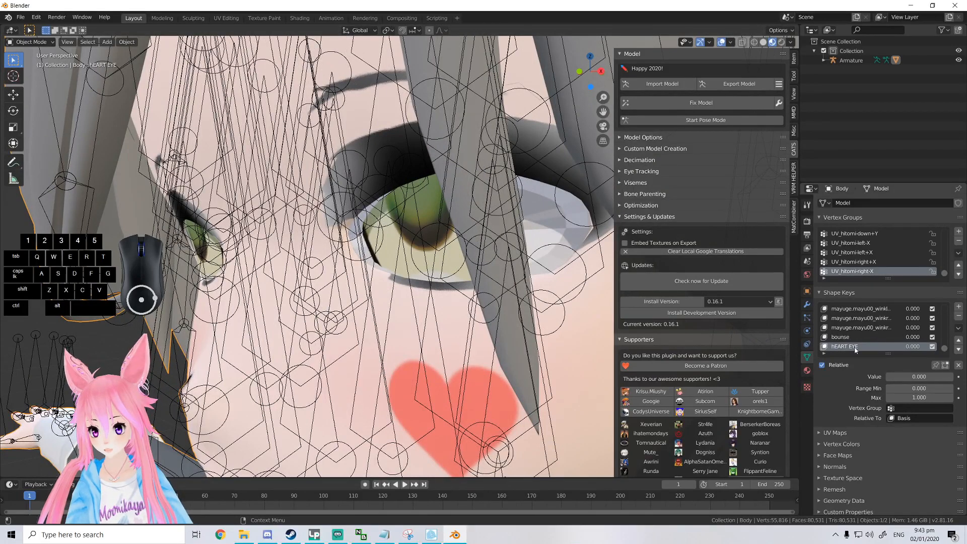
left_click(916, 349)
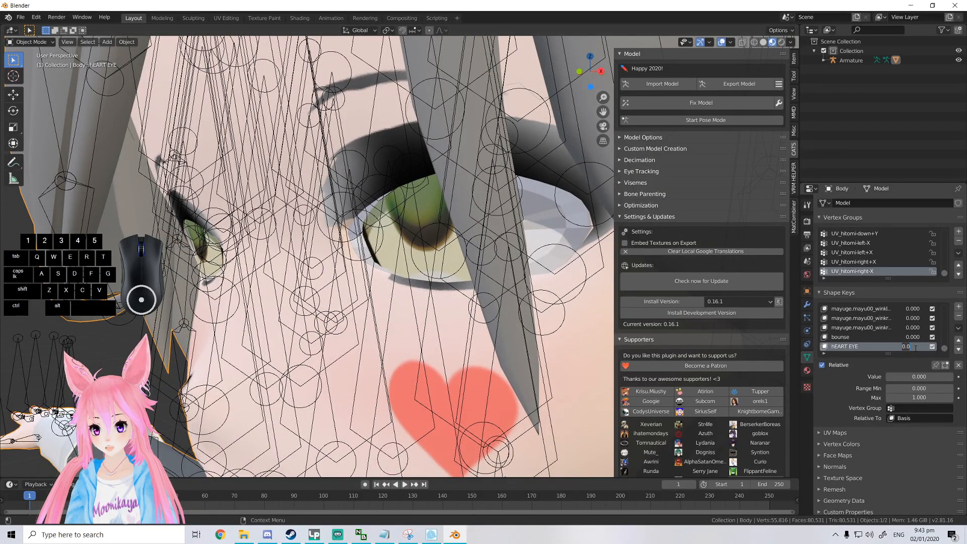
type("1")
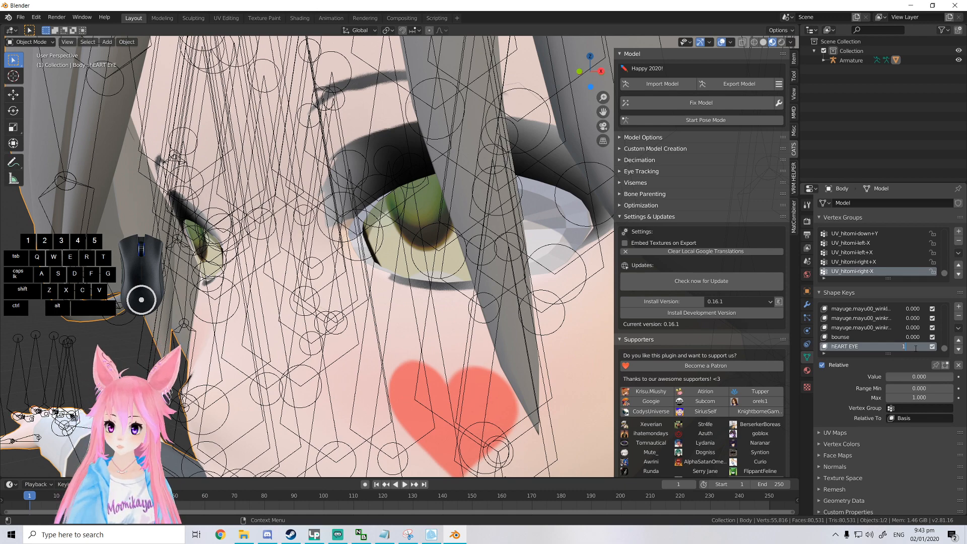
key("Return")
Check the heart eyes from the front and set the hEART EYE shape key's value to 0.
middle_click_drag(383, 257, 423, 260)
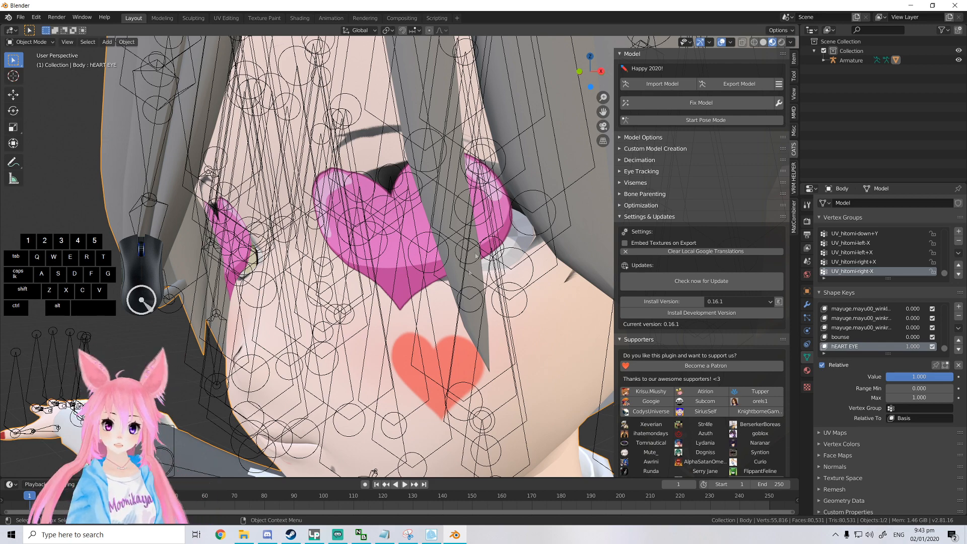
scroll(418, 247, "down", 3)
middle_click_drag(438, 248, 490, 250)
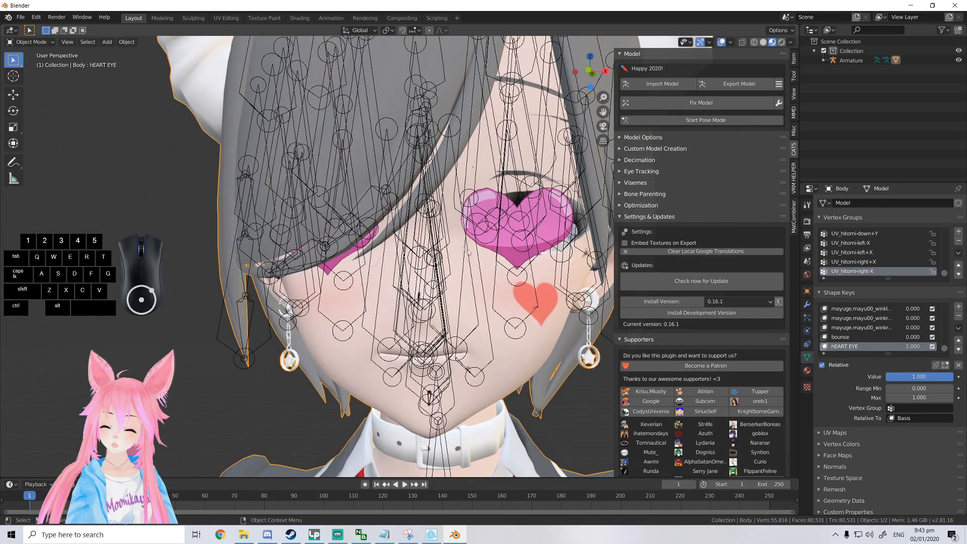
middle_click_drag(487, 291, 491, 277)
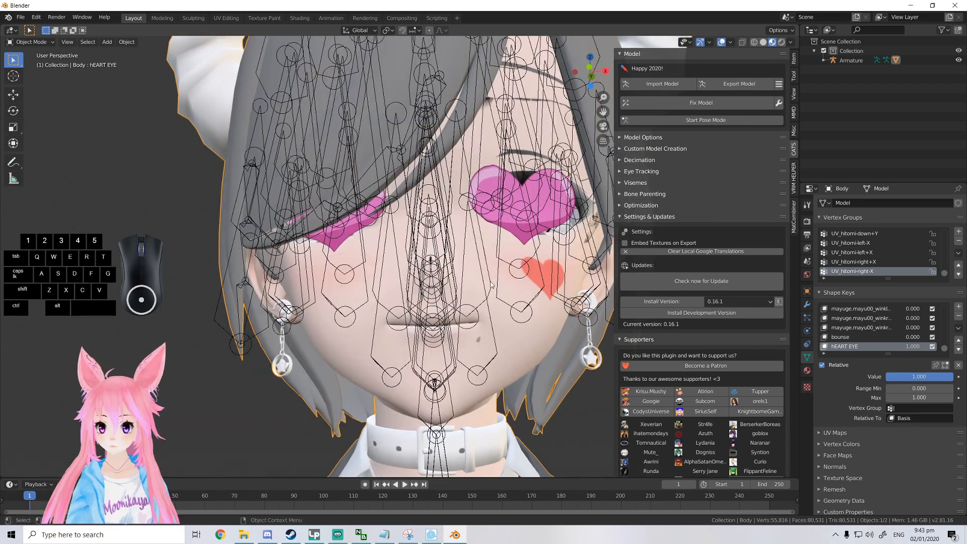
scroll(486, 313, "down", 2)
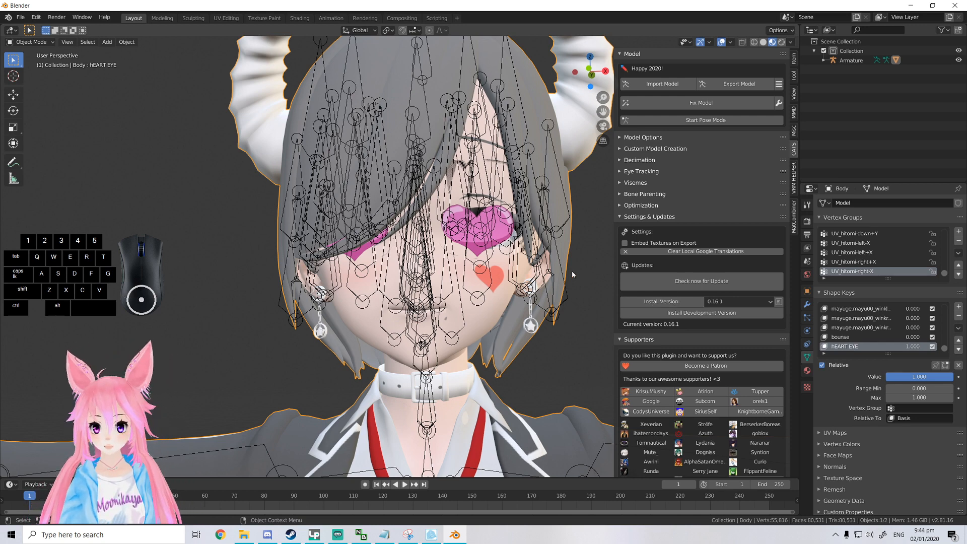
left_click(910, 347)
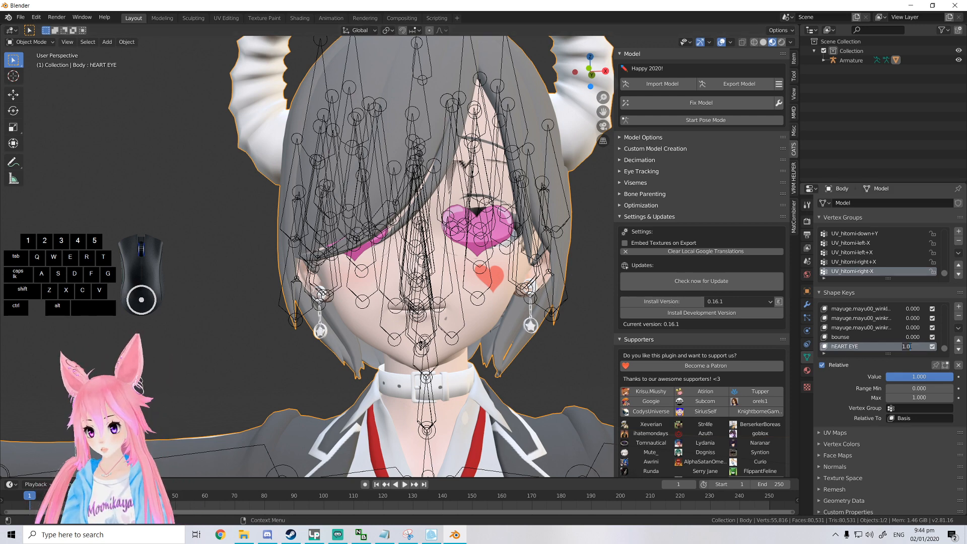
type("0")
key("Return")
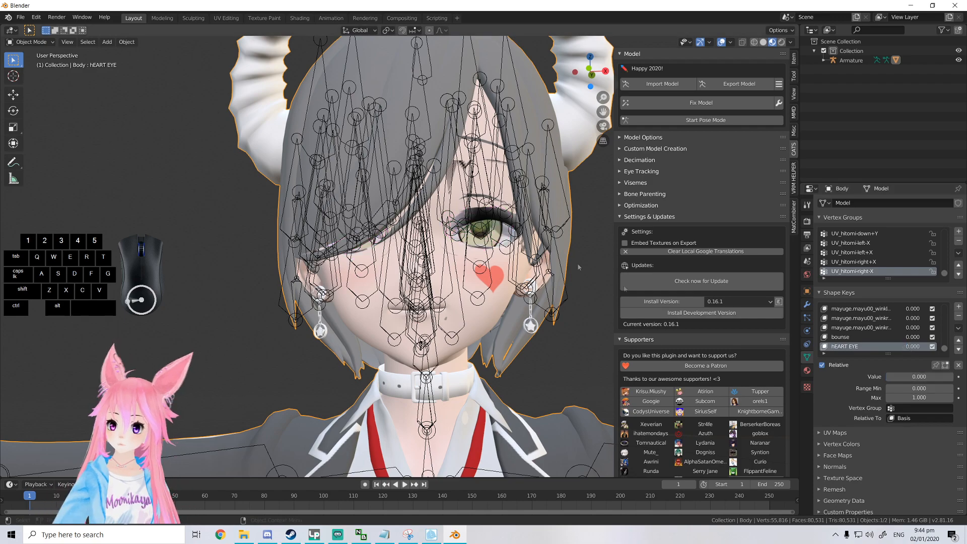
Examine the chest area from the front and both sides for body mesh poking through the shirt and jacket.
scroll(577, 263, "down", 6)
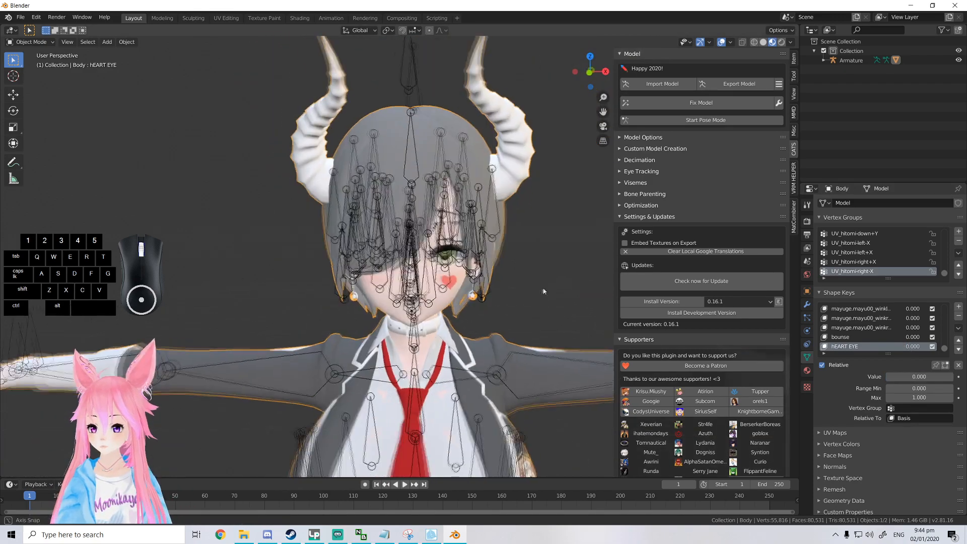
middle_click_drag(540, 291, 489, 86, "shift")
scroll(475, 146, "down", 7)
middle_click_drag(421, 155, 422, 156)
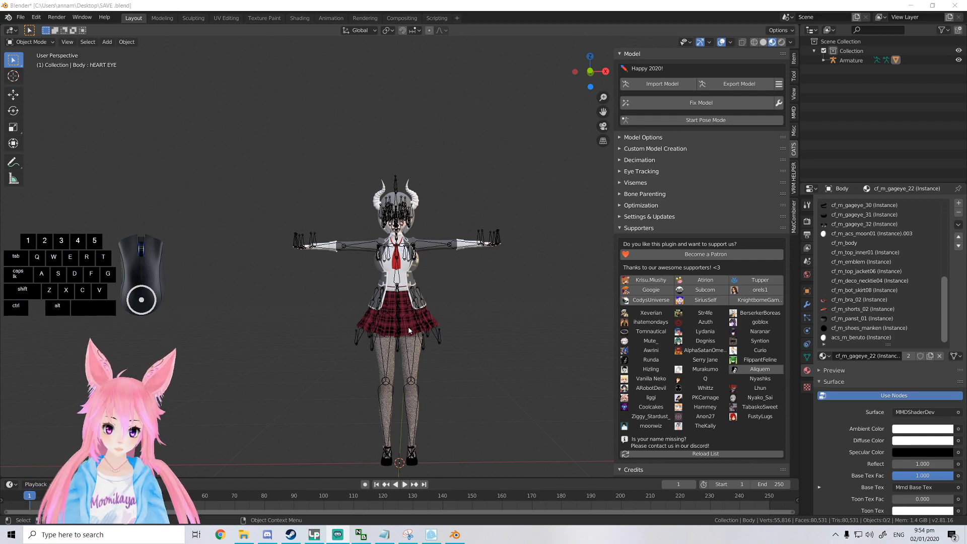
scroll(409, 330, "up", 8)
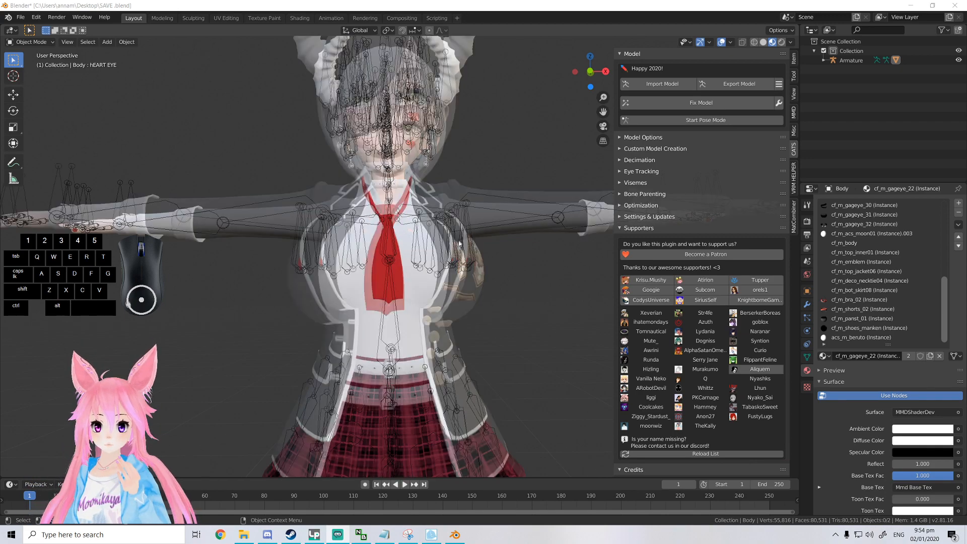
middle_click_drag(383, 250, 198, 255)
middle_click_drag(219, 251, 341, 234)
middle_click_drag(543, 279, 338, 245)
scroll(320, 277, "down", 4)
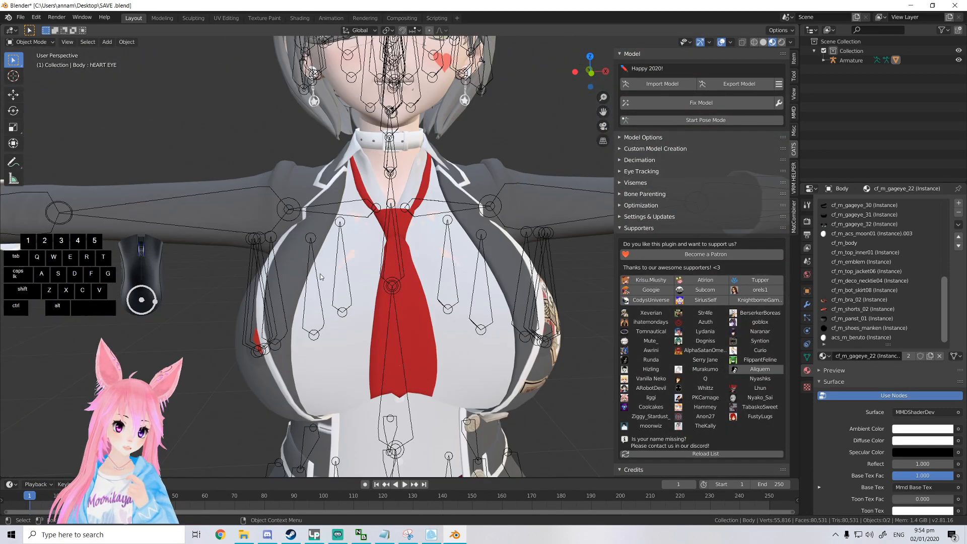
middle_click_drag(305, 305, 356, 260)
scroll(310, 297, "up", 2)
scroll(357, 260, "up", 3)
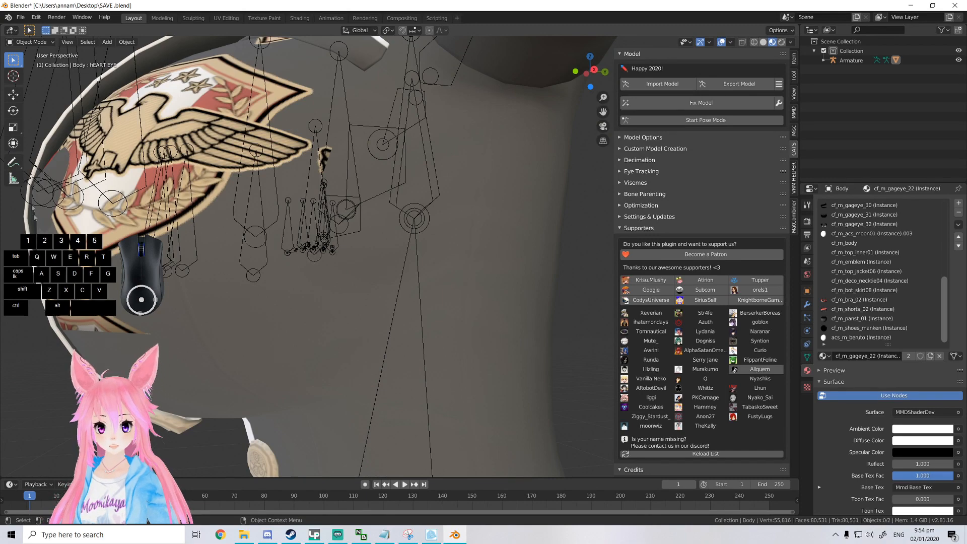
middle_click_drag(50, 187, 375, 187)
scroll(307, 265, "down", 3)
scroll(308, 265, "up", 3)
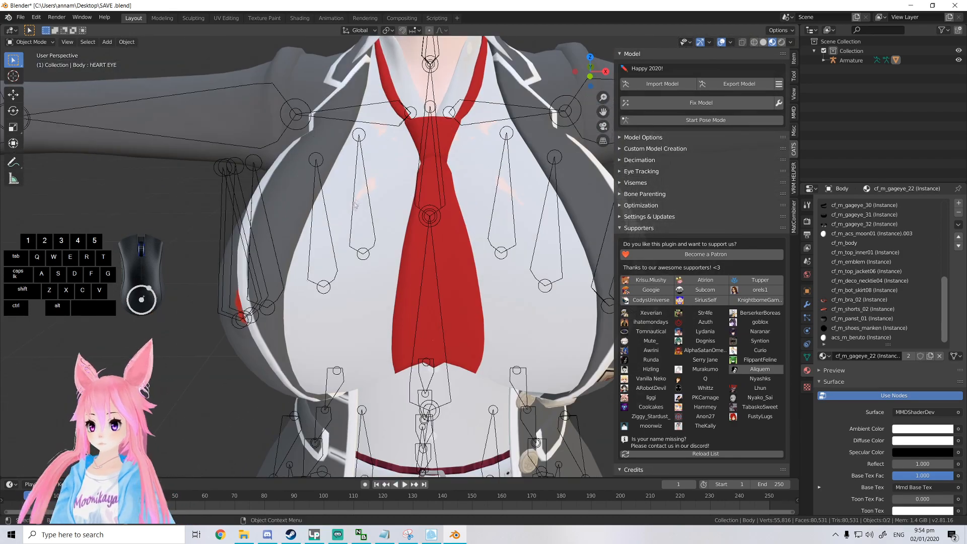
Enter Edit Mode on the Body mesh, select the linked skin layer poking through the shirt and jacket, and delete its vertices.
key("Tab")
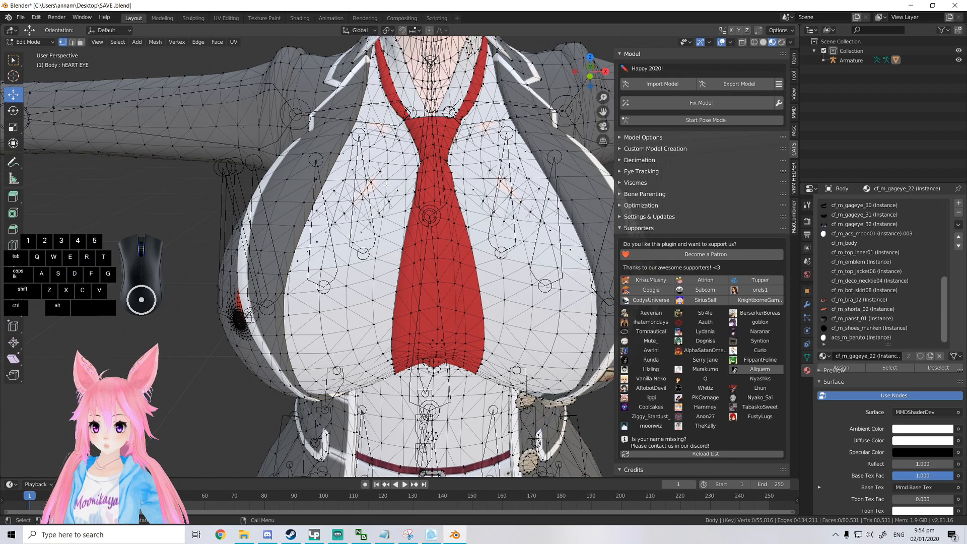
middle_click_drag(320, 234, 359, 214)
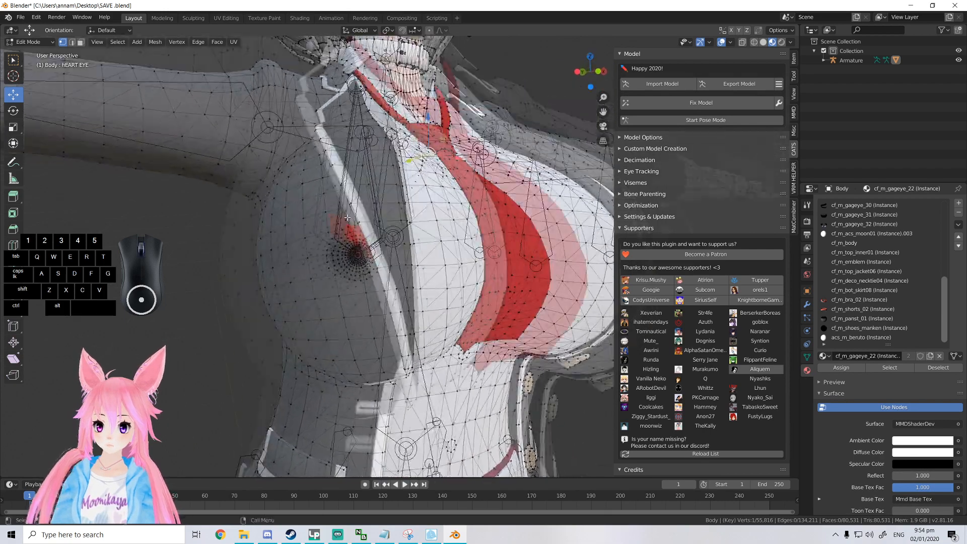
scroll(327, 251, "up", 2)
left_click(321, 253)
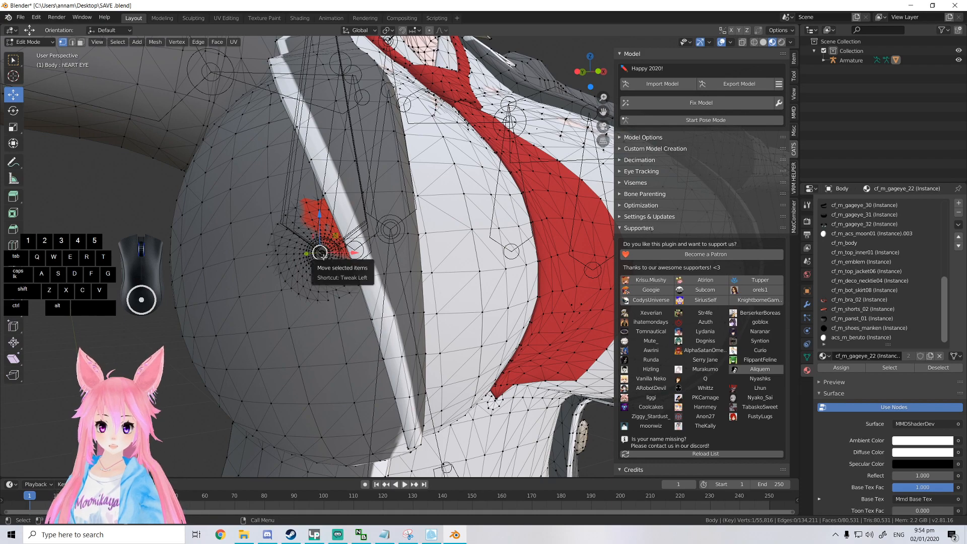
key("ctrl+l")
scroll(329, 257, "down", 5)
mouse_move(433, 254)
middle_mouse_down()
mouse_move(344, 246)
mouse_move(459, 262)
mouse_move(433, 268)
middle_mouse_up()
scroll(344, 245, "up", 3)
key("l")
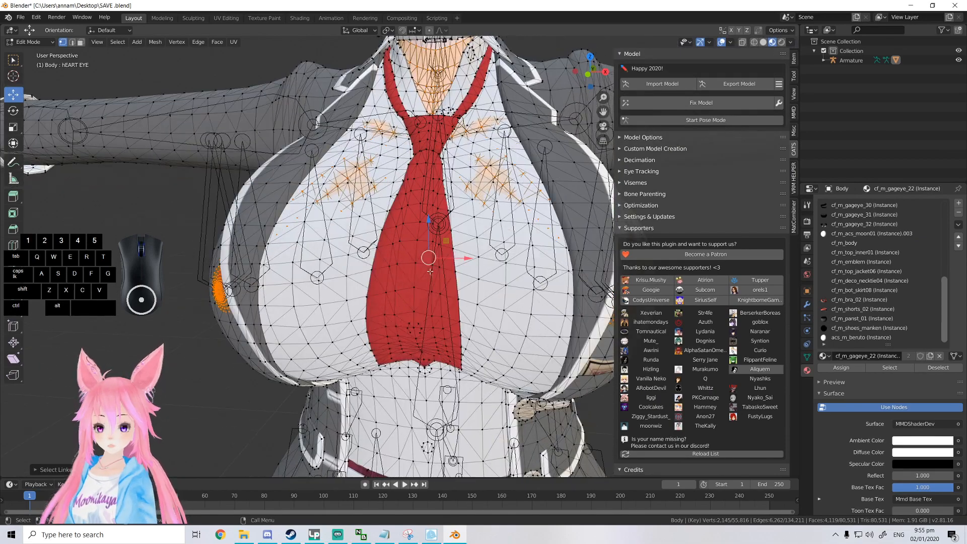
key("x")
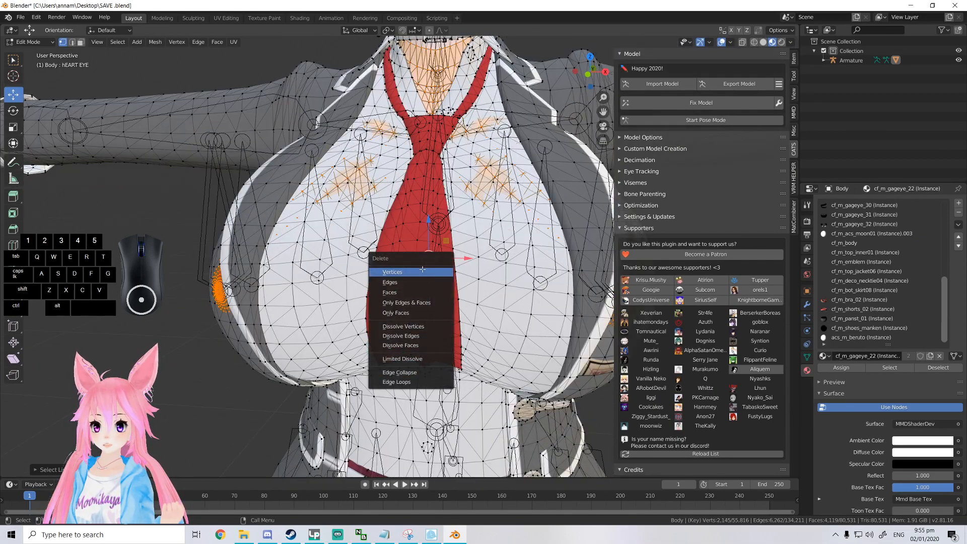
left_click(418, 271)
Select the linked round skin patches and their centers showing through the jacket on both sides of the chest, and delete their vertices.
middle_click_drag(412, 273, 498, 257)
scroll(498, 257, "up", 4)
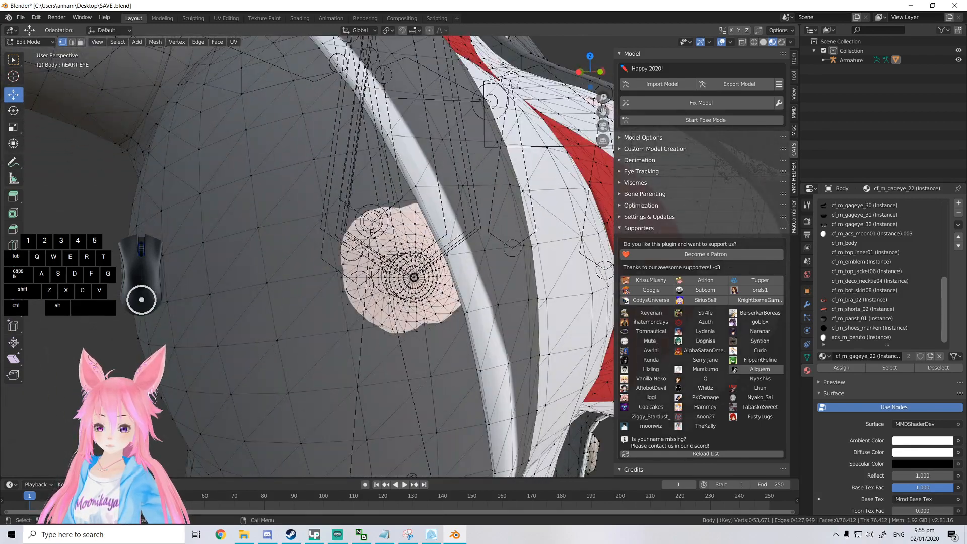
key("l")
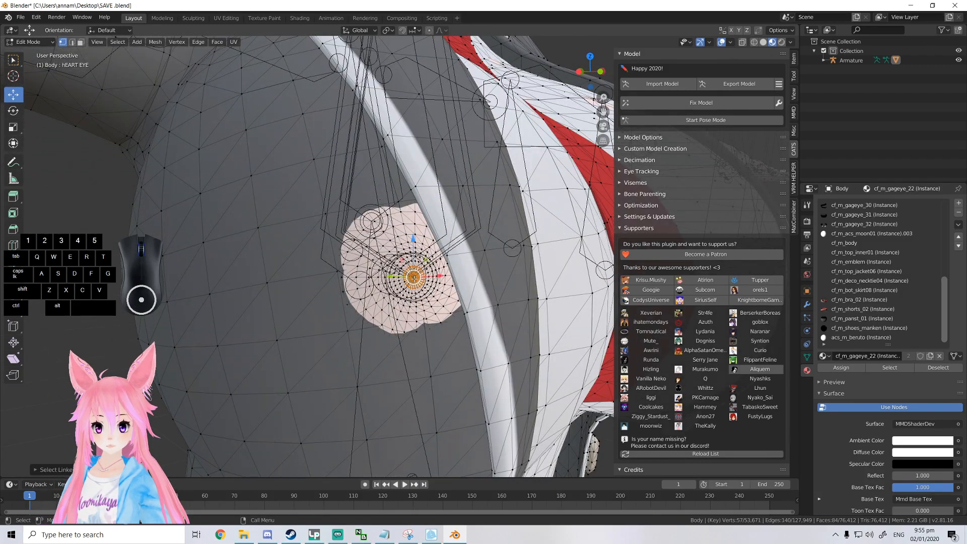
key("l")
scroll(403, 272, "down", 5)
middle_click_drag(403, 272, 242, 257)
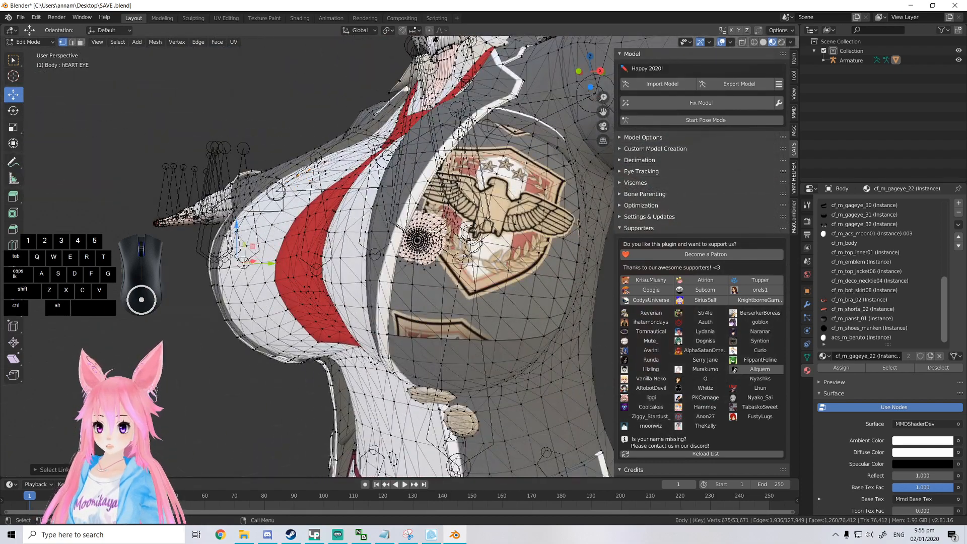
scroll(428, 232, "up", 6)
key("l")
scroll(428, 232, "down", 2)
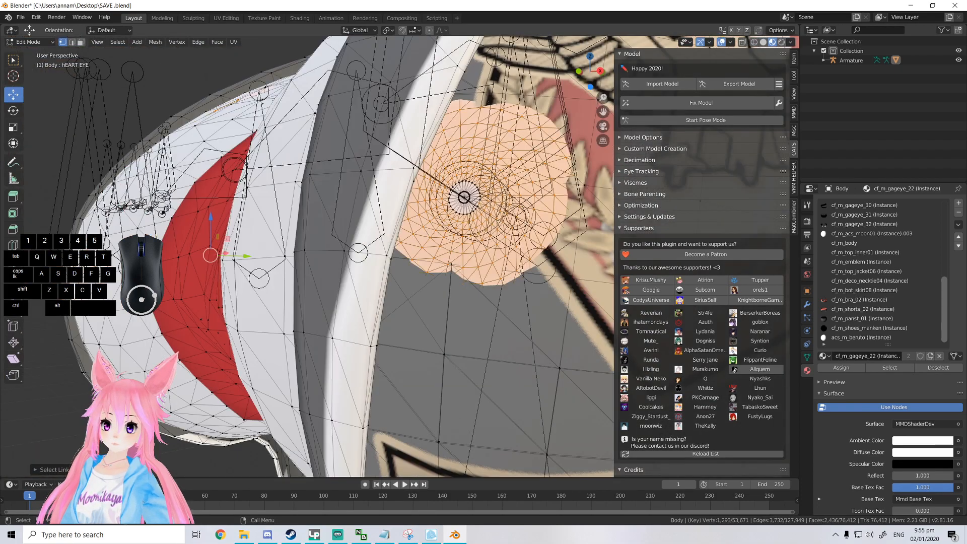
key("l")
key("x")
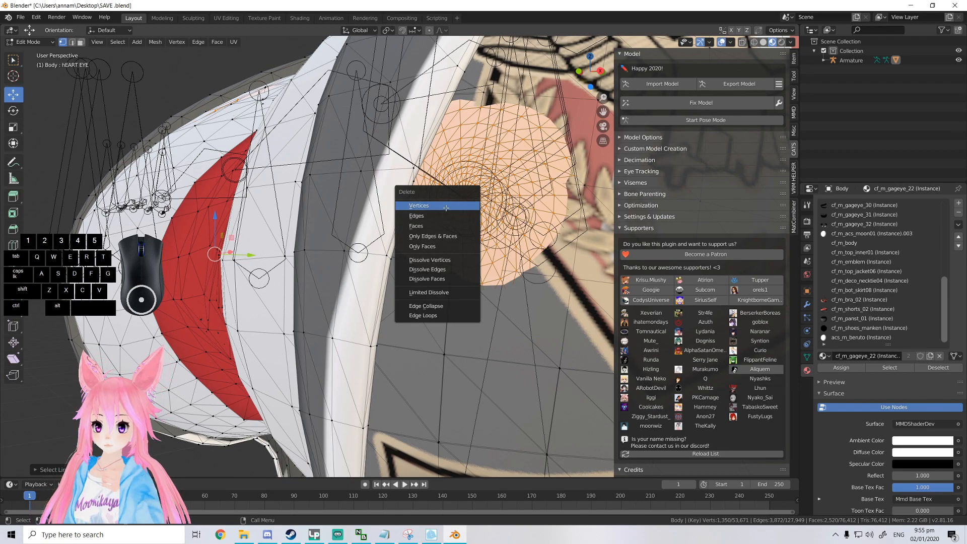
left_click(446, 208)
Examine the inside of the chest mesh and the shirt front for leftover skin layers.
scroll(445, 208, "down", 5)
middle_click_drag(446, 207, 499, 231)
scroll(483, 217, "down", 2)
scroll(487, 229, "up", 8)
scroll(428, 237, "up", 4)
middle_click_drag(415, 274, 383, 289)
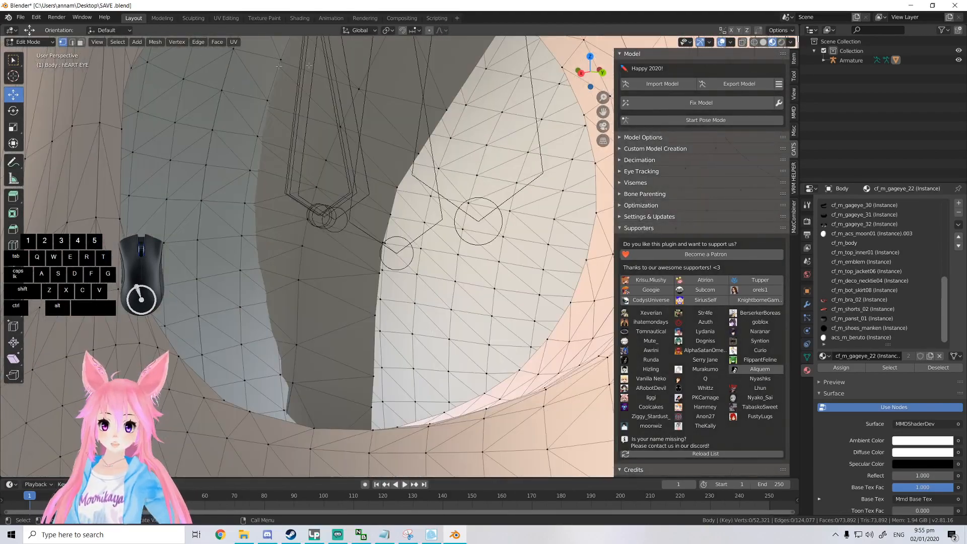
middle_click_drag(457, 259, 516, 236)
scroll(516, 236, "down", 4)
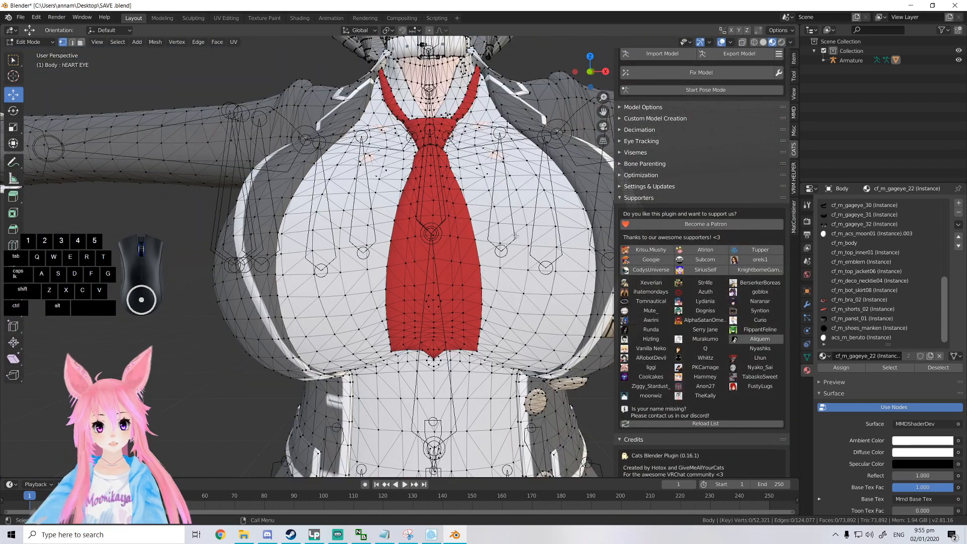
Select the linked skin pieces poking through the shirt on both sides of the tie and delete their vertices.
middle_click_drag(271, 245, 414, 287)
scroll(398, 279, "up", 3)
scroll(397, 281, "up", 4)
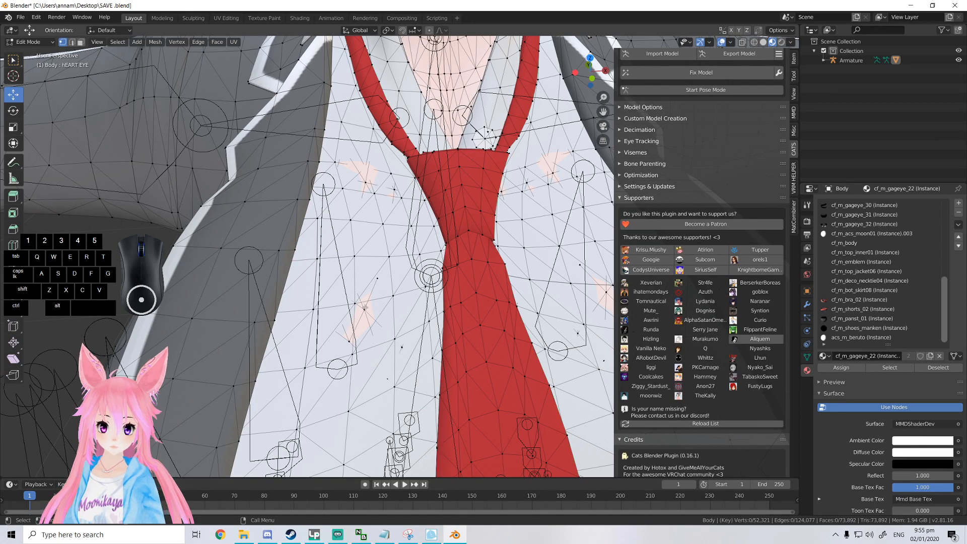
key("l")
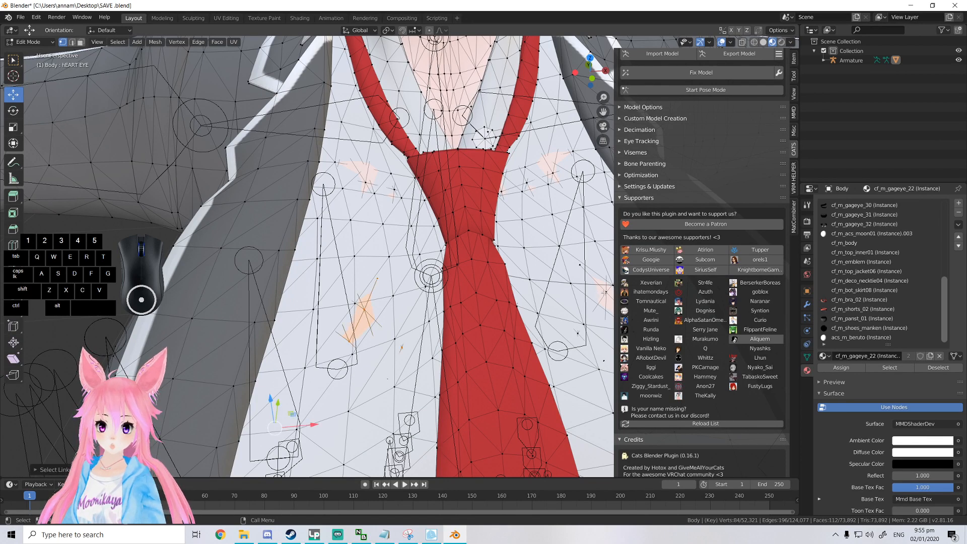
key("l")
scroll(605, 292, "down", 3)
middle_click_drag(605, 293, 561, 256)
key("x")
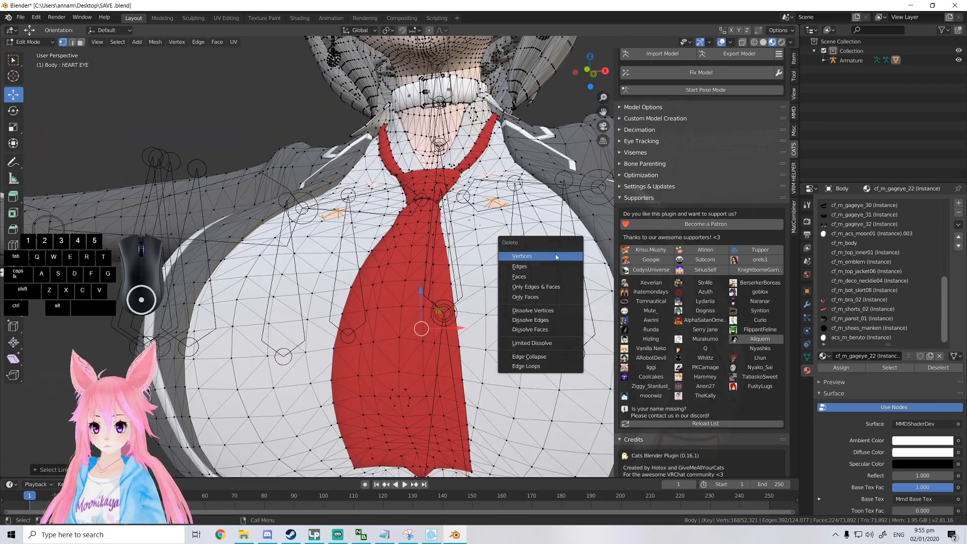
left_click(555, 256)
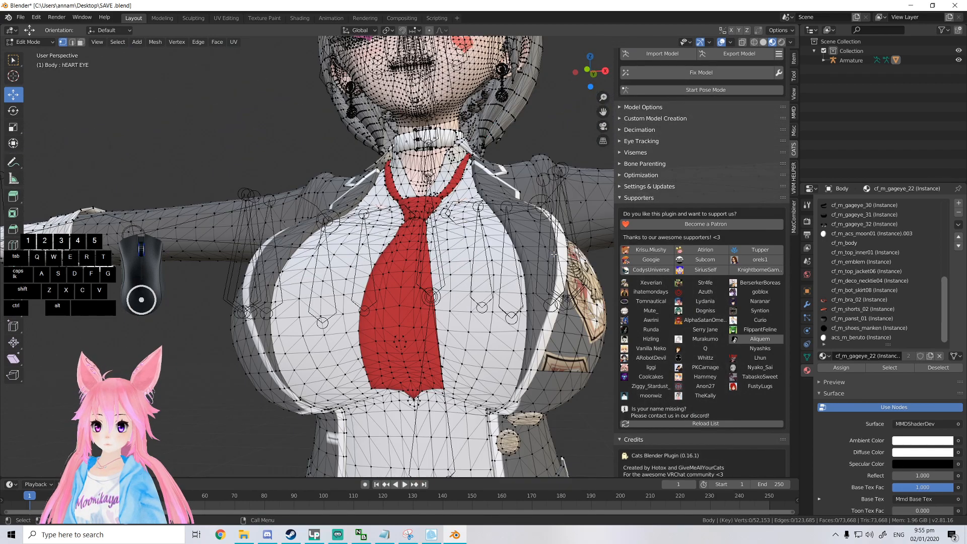
Select both linked halves of the neck and upper-chest skin that poke through the shirt beside the tie knot.
scroll(548, 249, "up", 8)
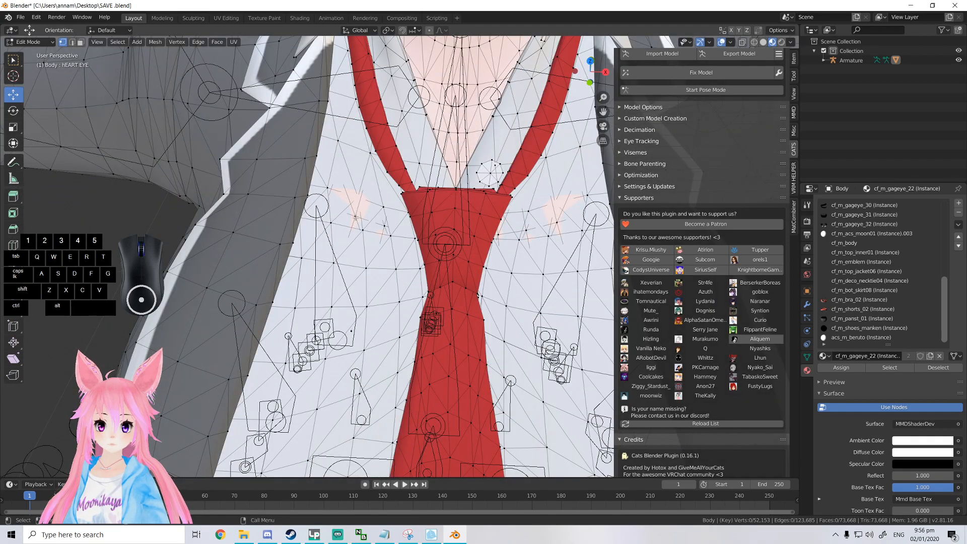
key("l")
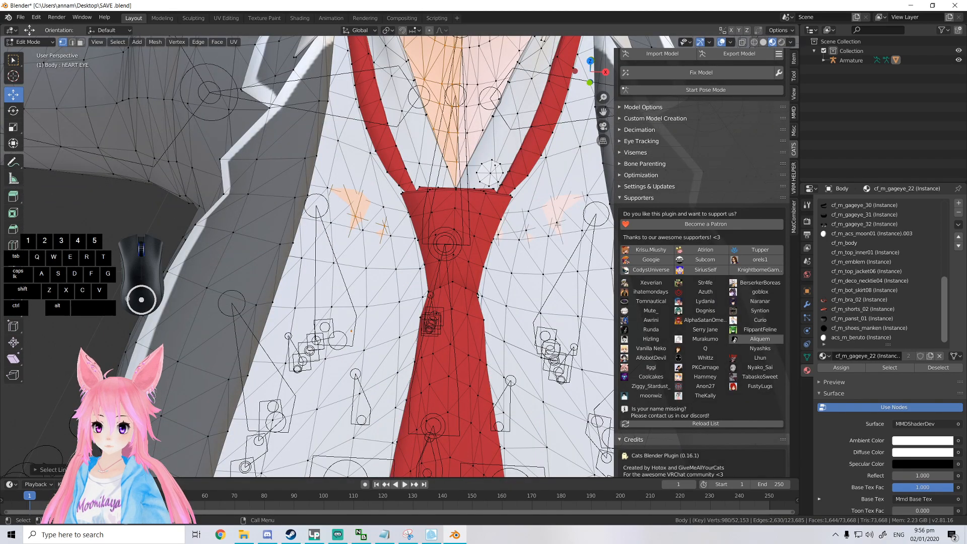
key("l")
middle_click_drag(464, 201, 440, 309)
scroll(440, 309, "up", 1)
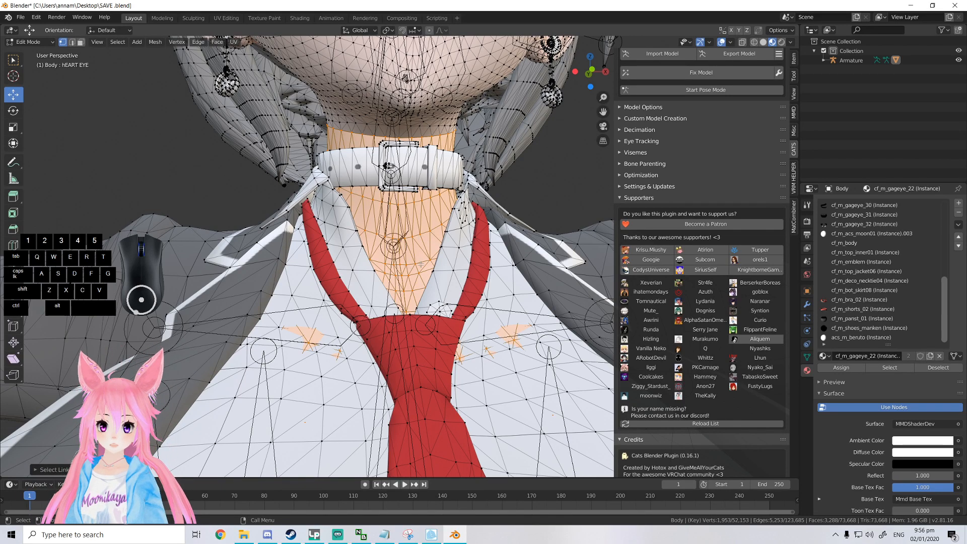
scroll(430, 244, "down", 2)
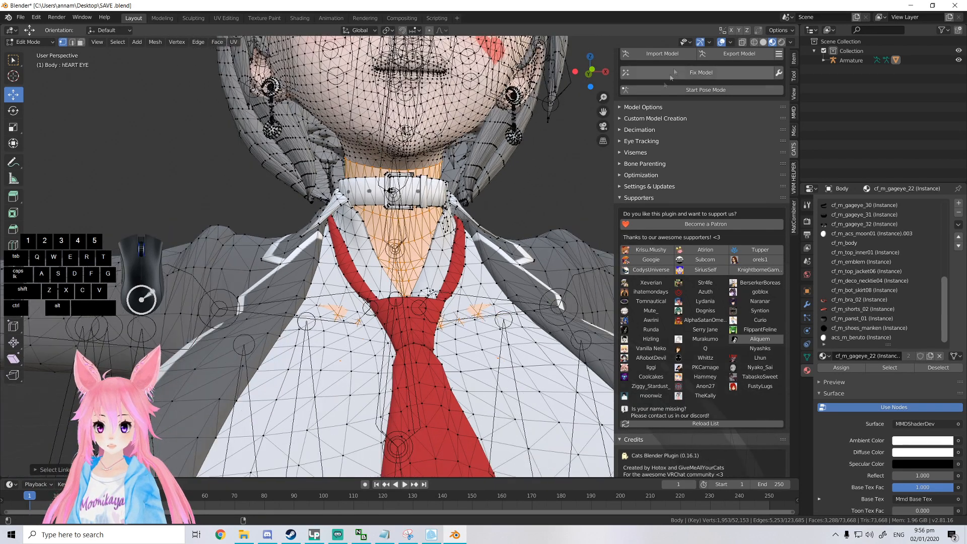
Turn on X-ray and circle-deselect the visible neck and upper-chest skin, keeping the skin hidden behind the shirt selected.
left_click(742, 42)
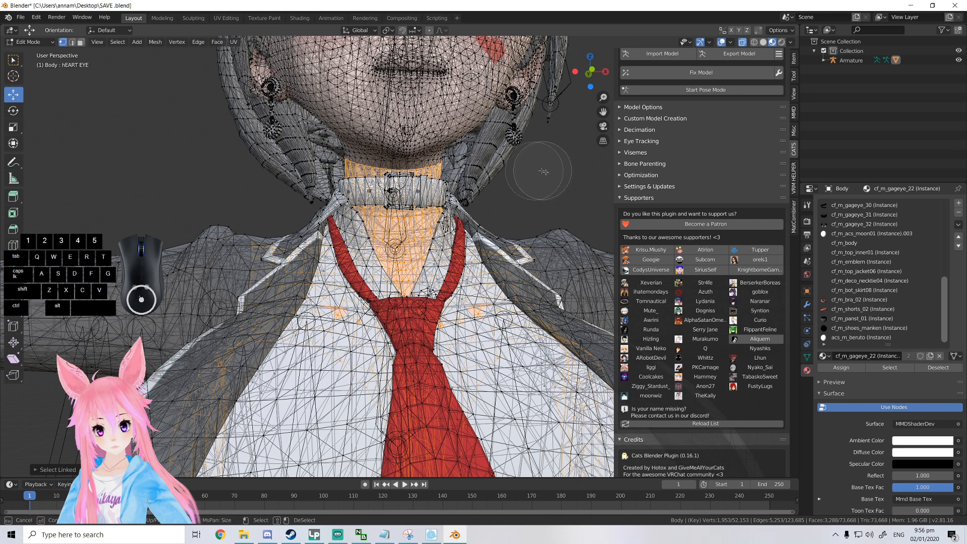
mouse_move(442, 167)
middle_mouse_down()
mouse_move(403, 269)
mouse_move(353, 181)
mouse_move(403, 151)
mouse_move(318, 171)
mouse_move(464, 188)
mouse_move(432, 289)
mouse_move(367, 289)
mouse_move(312, 187)
middle_mouse_up()
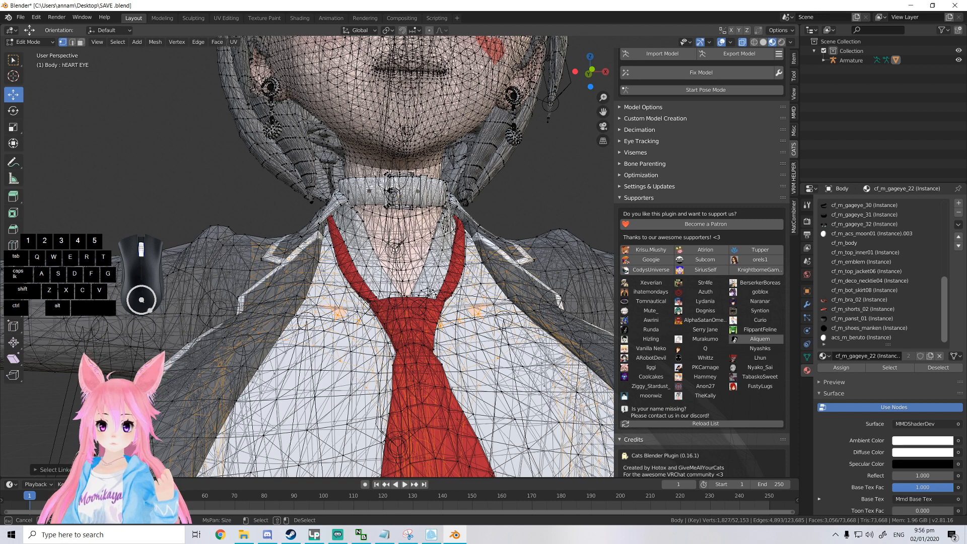
mouse_move(454, 223)
middle_mouse_down()
mouse_move(475, 192)
mouse_move(498, 200)
middle_mouse_up()
right_click(475, 193)
scroll(465, 193, "down", 4)
Delete the selected skin vertices, check the neckline in Object Mode, and undo the deletion.
key("x")
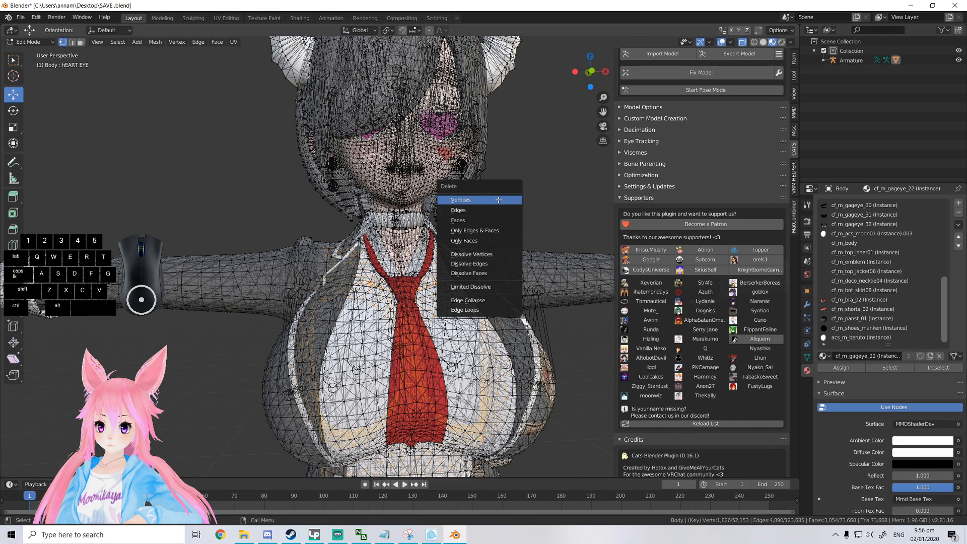
left_click(498, 200)
scroll(493, 204, "down", 6)
middle_click_drag(492, 200, 479, 128)
scroll(464, 149, "up", 6)
middle_click_drag(481, 306, 257, 367, "shift")
scroll(428, 194, "down", 2)
key("Tab")
scroll(377, 305, "up", 6)
middle_click_drag(377, 305, 356, 342)
scroll(373, 331, "up", 5)
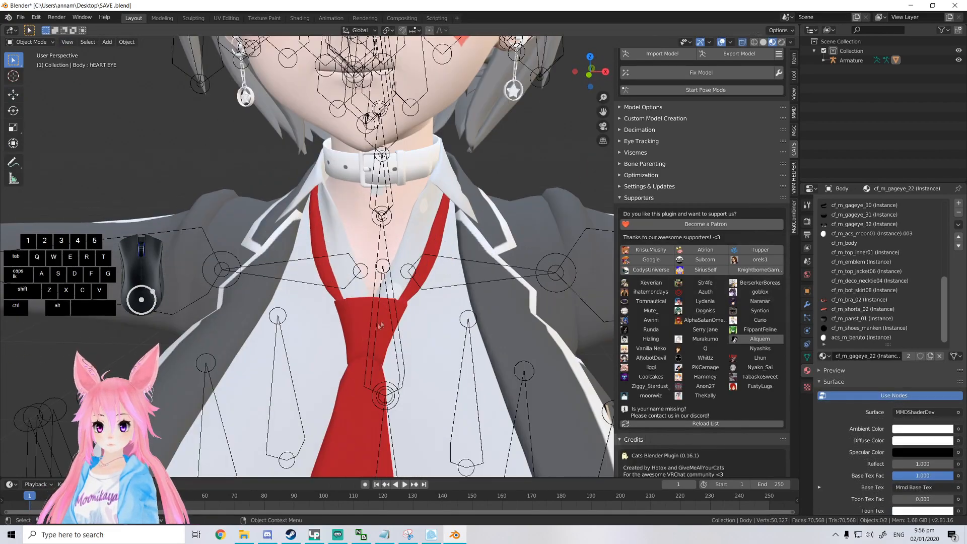
middle_click_drag(418, 279, 407, 359)
key("ctrl+z")
key("ctrl+z")
Deselect the leftover skin vertices at the neckline above the tie knot, delete the remaining selected vertices, and check the neckline in Object Mode.
key("c")
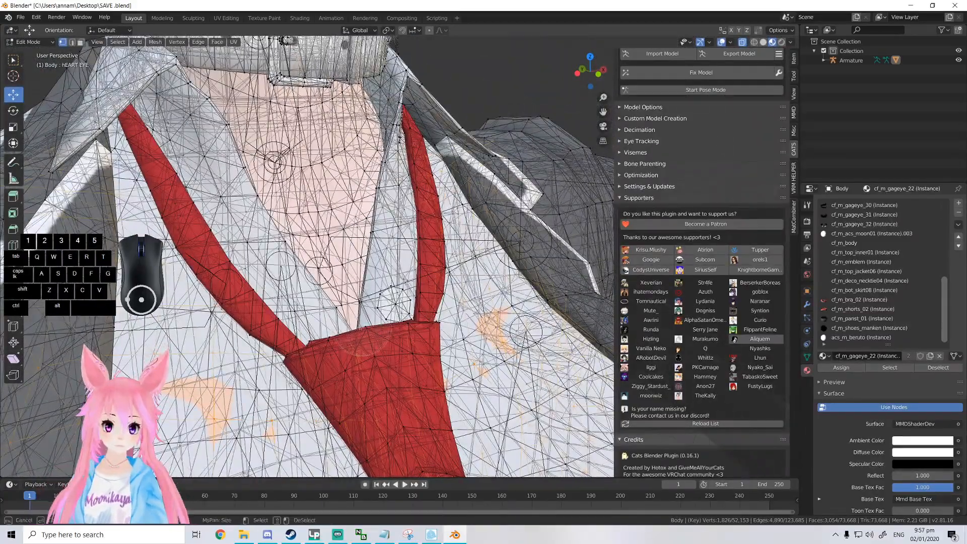
key("Escape")
key("x")
left_click(363, 305)
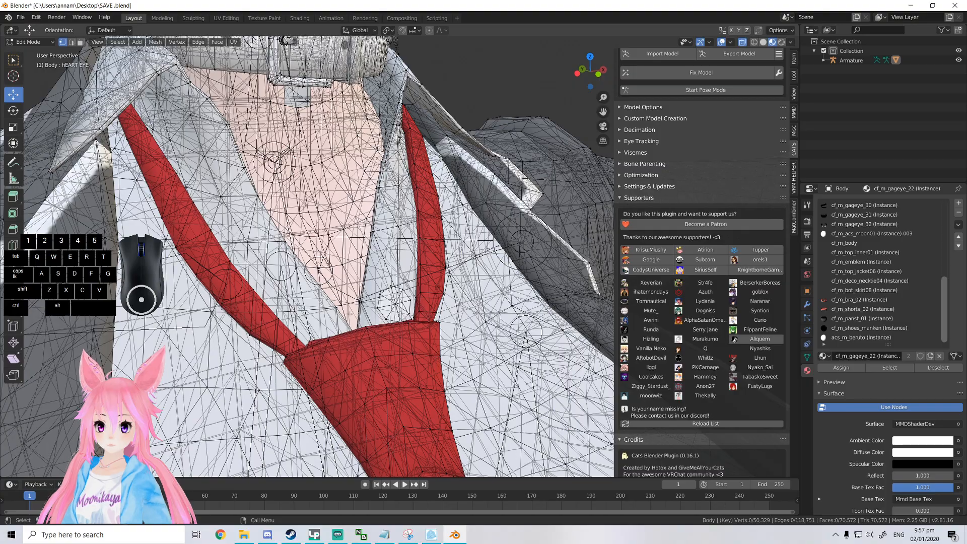
key("Tab")
key("Tab")
scroll(367, 307, "up", 6)
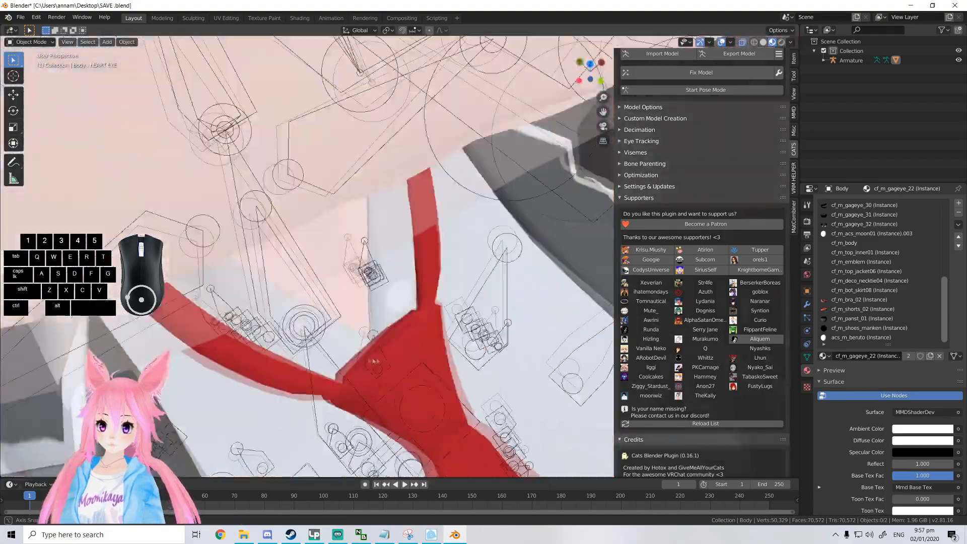
middle_click_drag(374, 361, 361, 312)
scroll(370, 300, "down", 4)
scroll(370, 301, "down", 3)
scroll(420, 358, "up", 4)
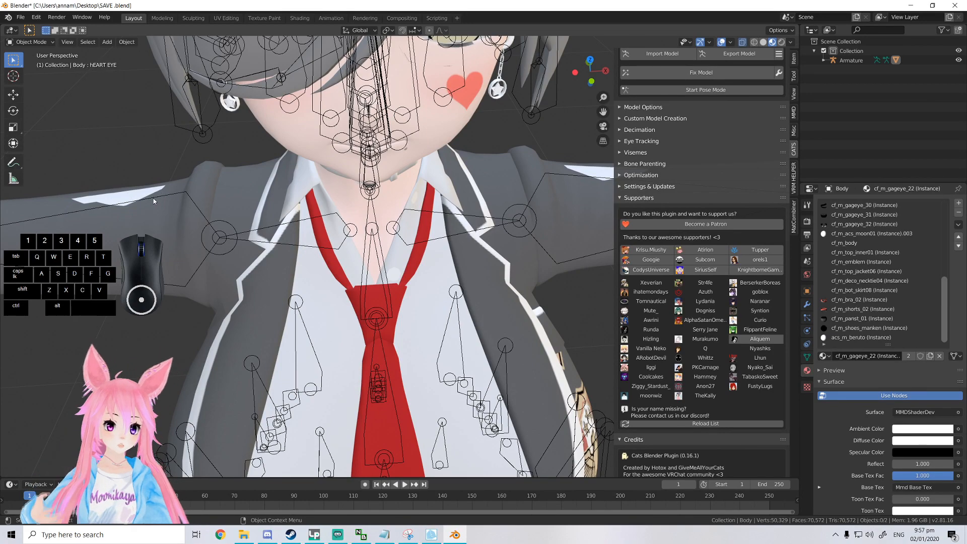
Enter Edit Mode on the body mesh and turn off X-ray around the white patch poking through the right upper sleeve.
middle_click_drag(154, 201, 402, 257)
left_click(368, 247)
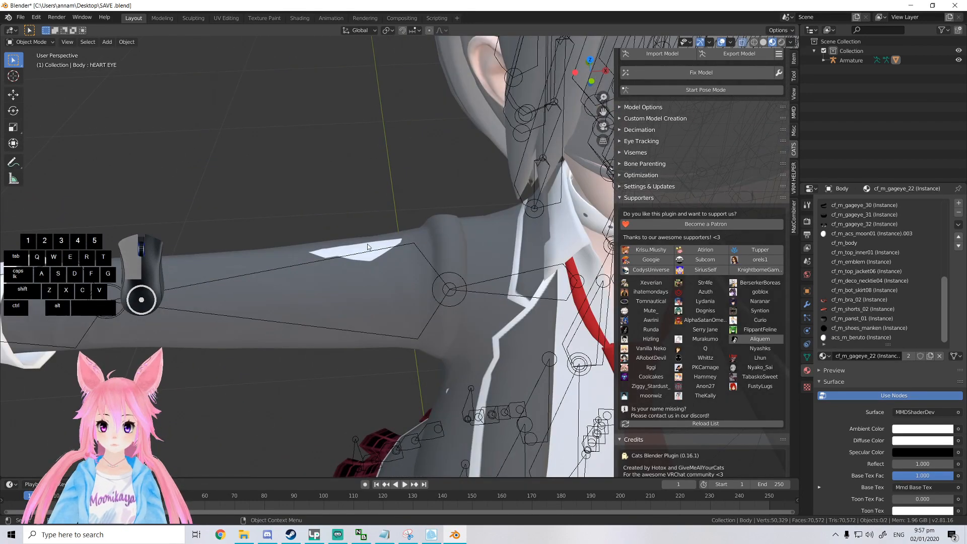
key("Tab")
middle_click_drag(367, 244, 423, 272)
scroll(382, 277, "up", 3)
middle_click_drag(363, 288, 528, 350)
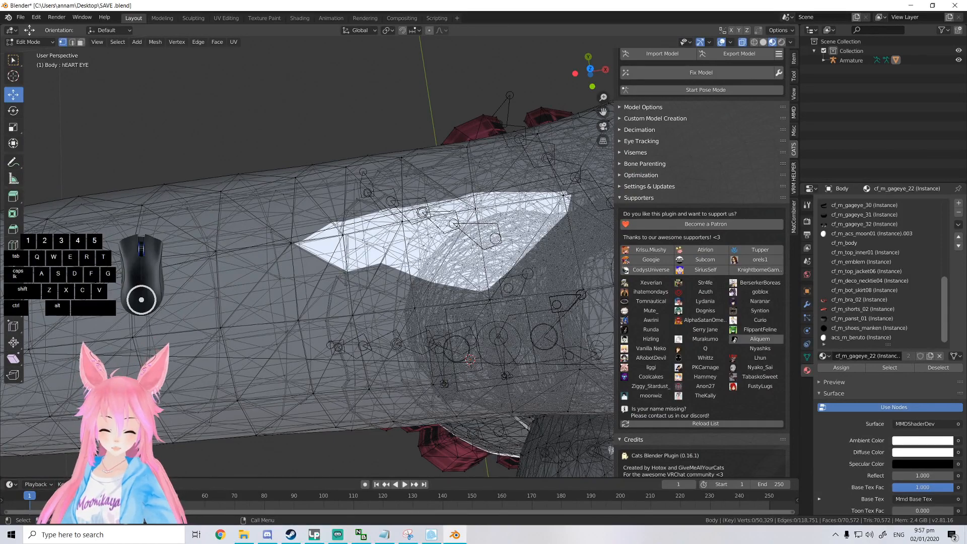
key("l")
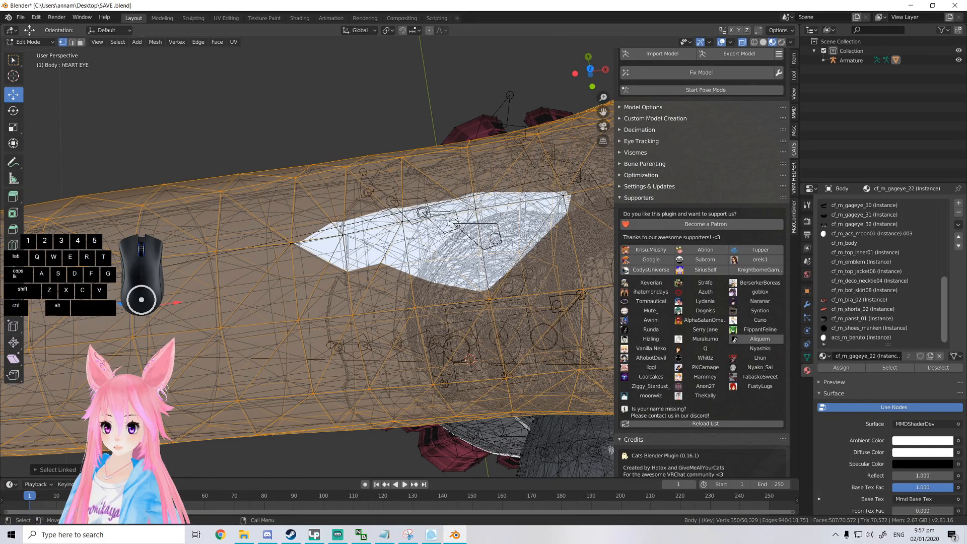
left_click(475, 209)
middle_click_drag(476, 208, 484, 173)
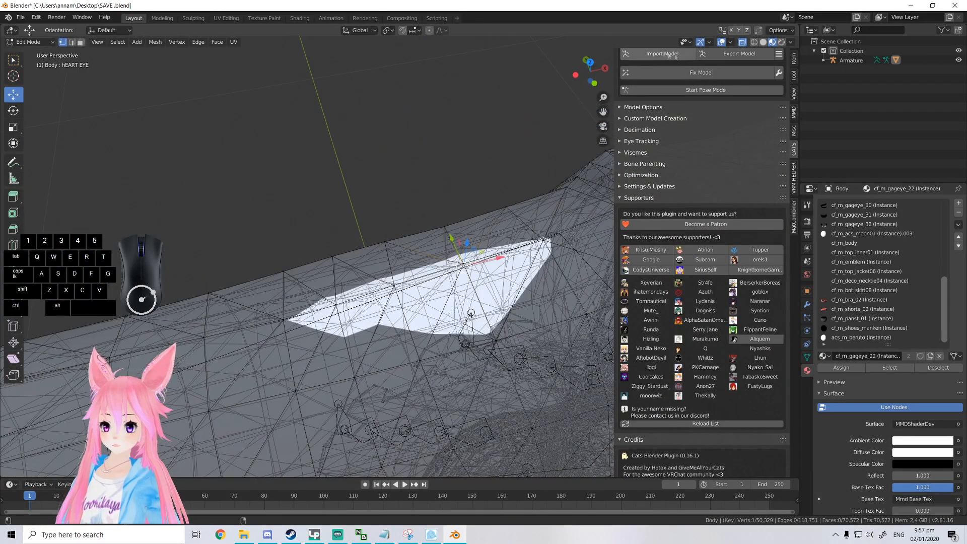
left_click(742, 41)
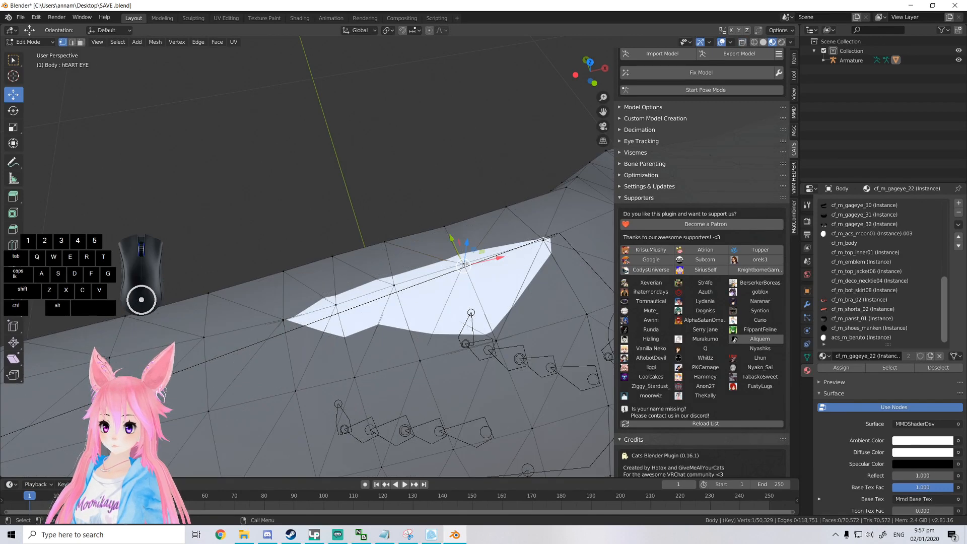
Try to select the linked shirt-sleeve mesh from the white patch on the right upper arm.
key("l")
scroll(464, 265, "down", 7)
left_click(451, 263)
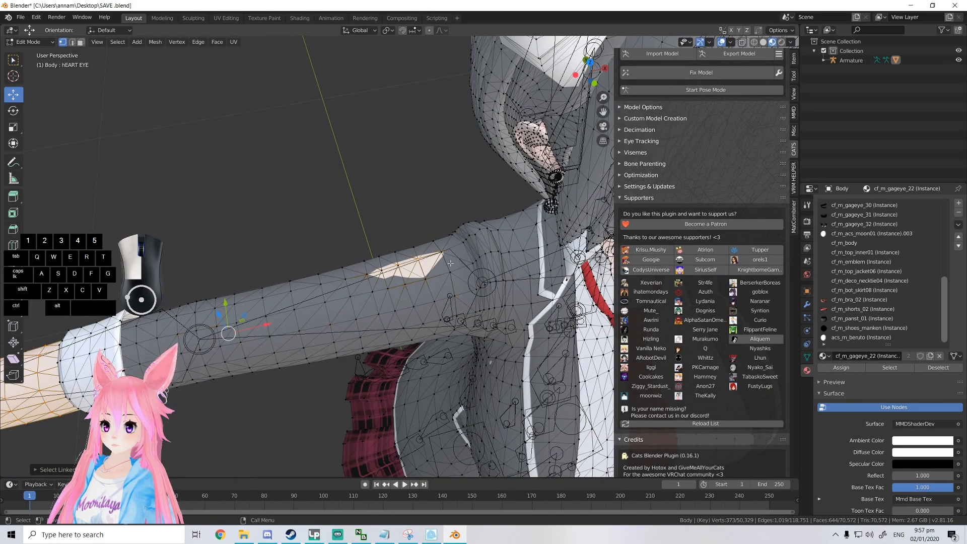
left_click(450, 272)
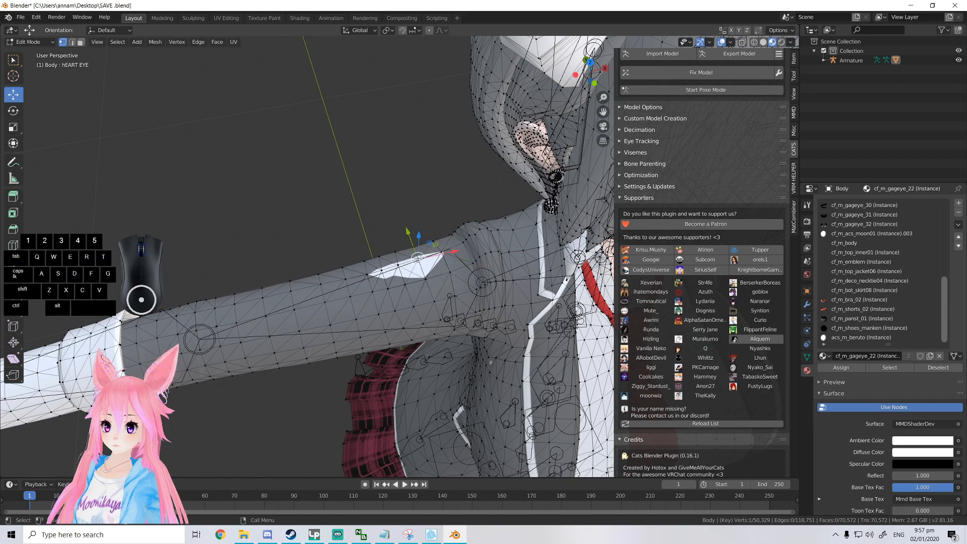
key("ctrl+l")
middle_click_drag(438, 266, 405, 345)
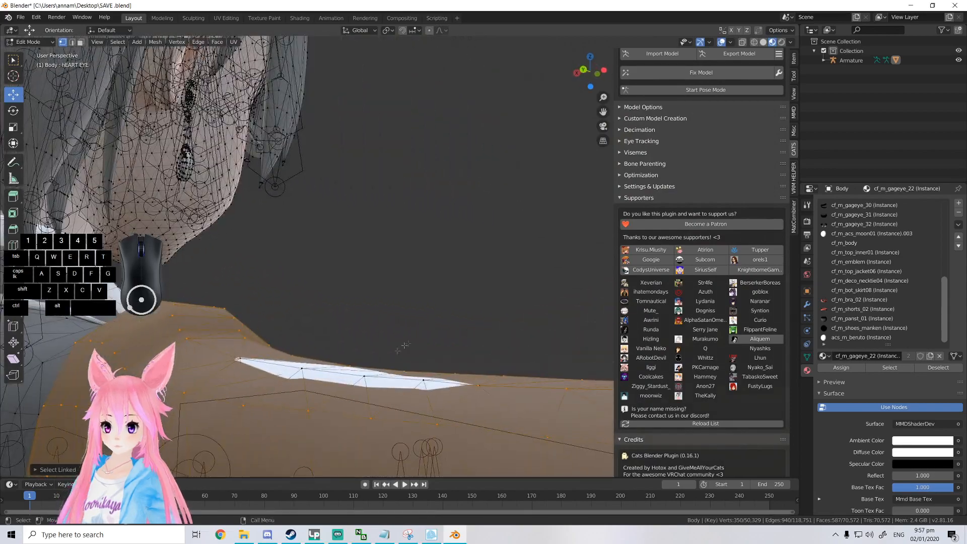
Select the linked shirt sleeve poking through the right upper arm of the jacket, starting from a vertex on the white patch.
left_click(364, 376)
mouse_move(365, 359)
left_mouse_down()
mouse_move(364, 340)
mouse_move(364, 362)
left_mouse_up()
right_click(364, 363)
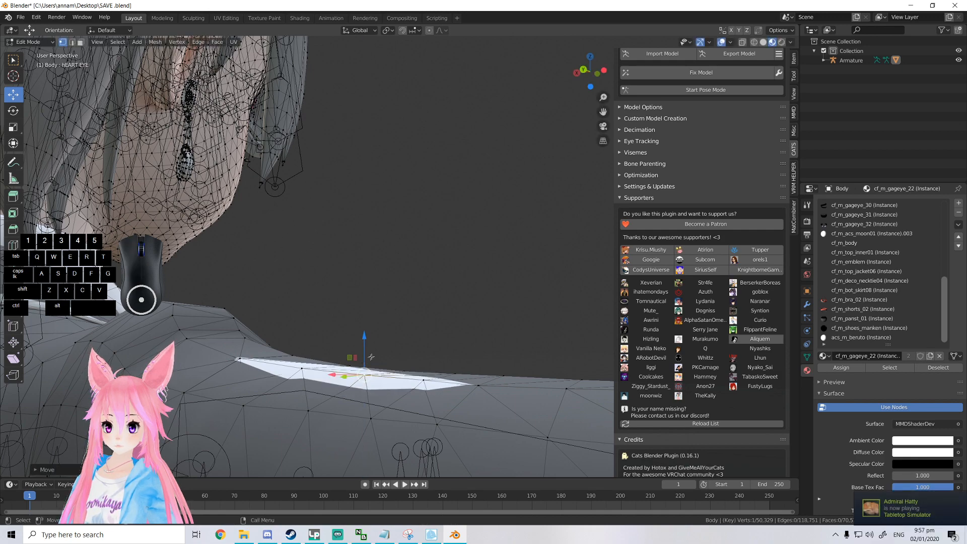
middle_click_drag(369, 358, 377, 351)
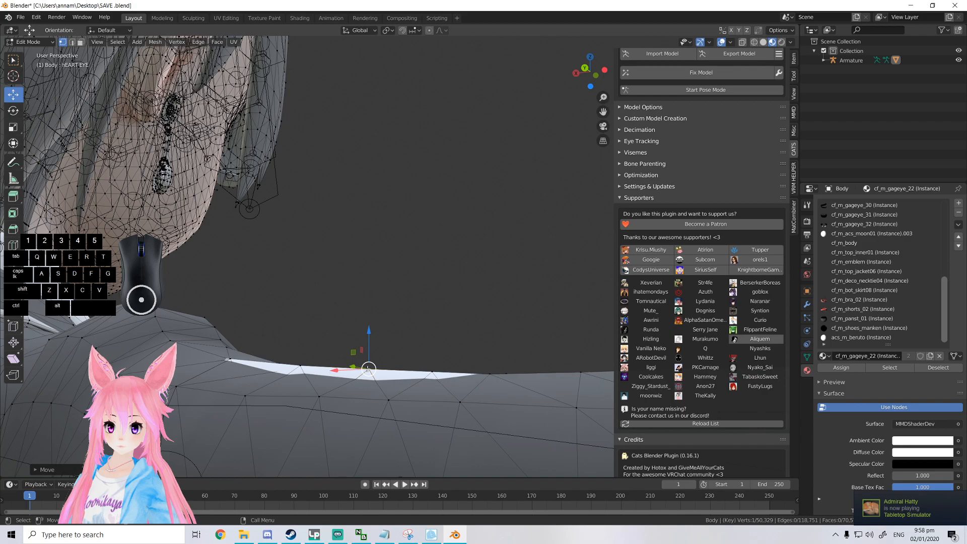
key("l")
middle_click_drag(369, 370, 242, 398)
scroll(364, 335, "down", 7)
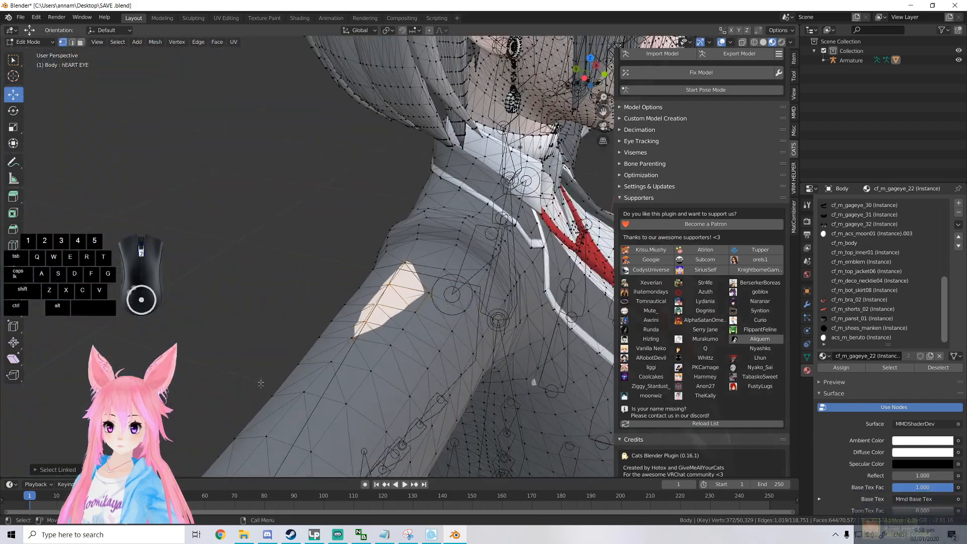
Turn on X-ray and circle-deselect the visible shirt section between the right jacket cuff and the hand.
middle_click_drag(364, 336, 252, 330)
scroll(312, 332, "down", 2)
middle_click_drag(313, 333, 360, 303)
middle_click_drag(171, 313, 381, 278, "shift")
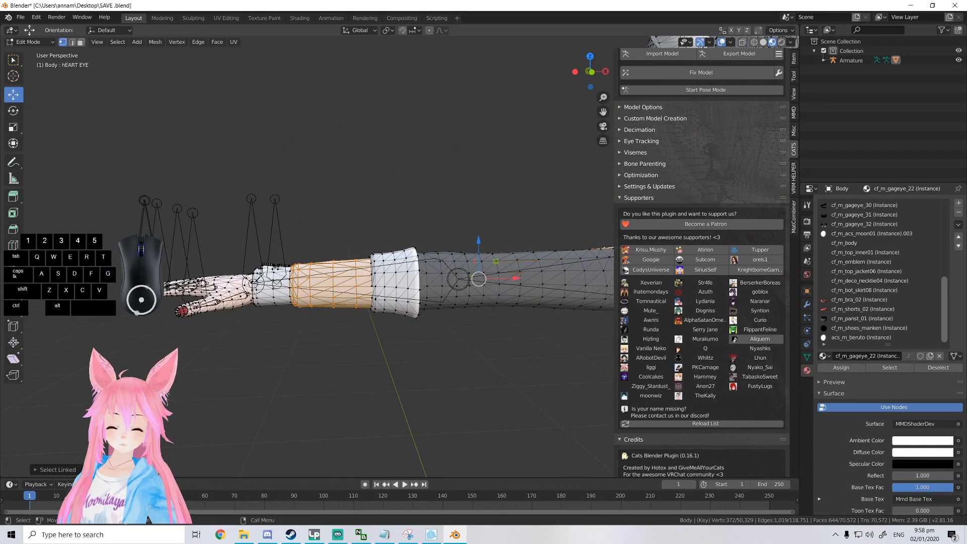
left_click(743, 42)
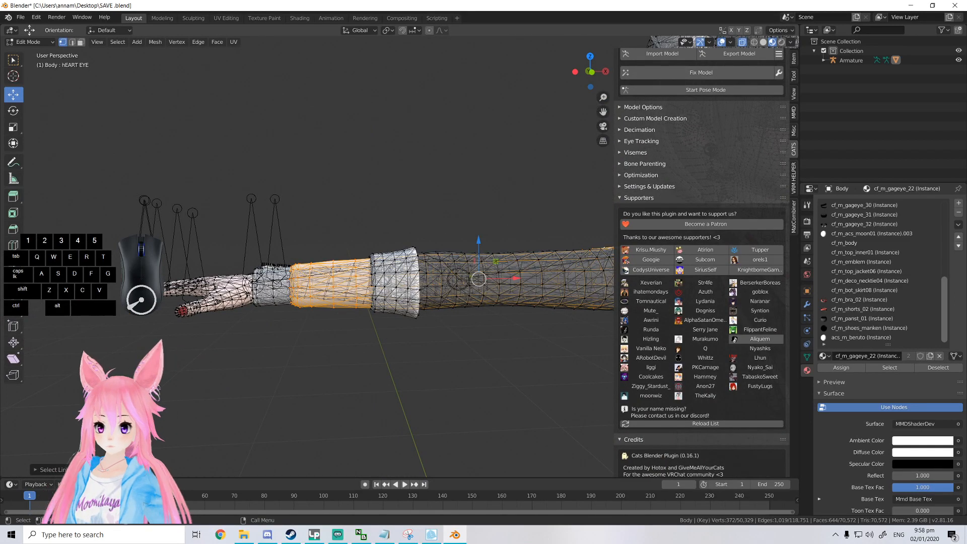
key("c")
middle_click_drag(324, 302, 346, 281)
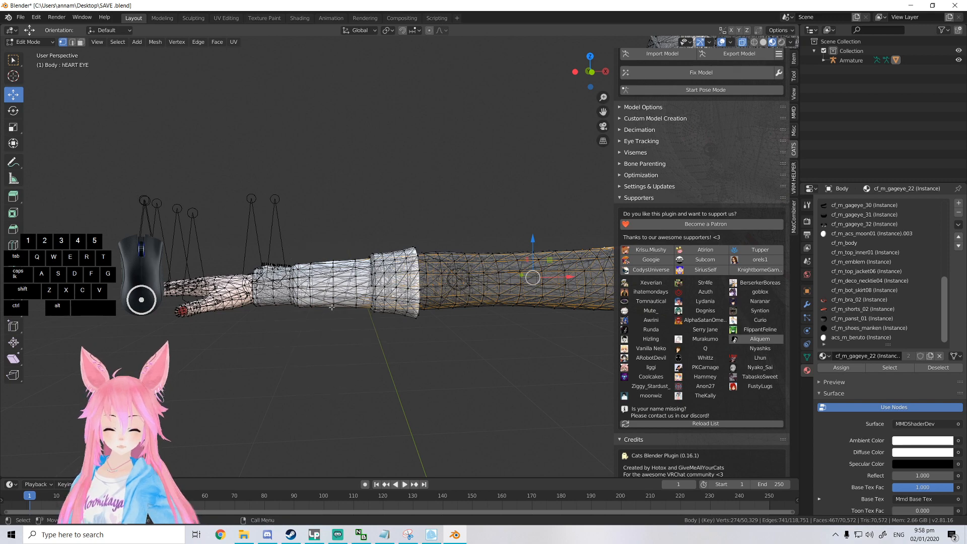
middle_click_drag(339, 281, 347, 279)
right_click(341, 276)
scroll(347, 267, "down", 4)
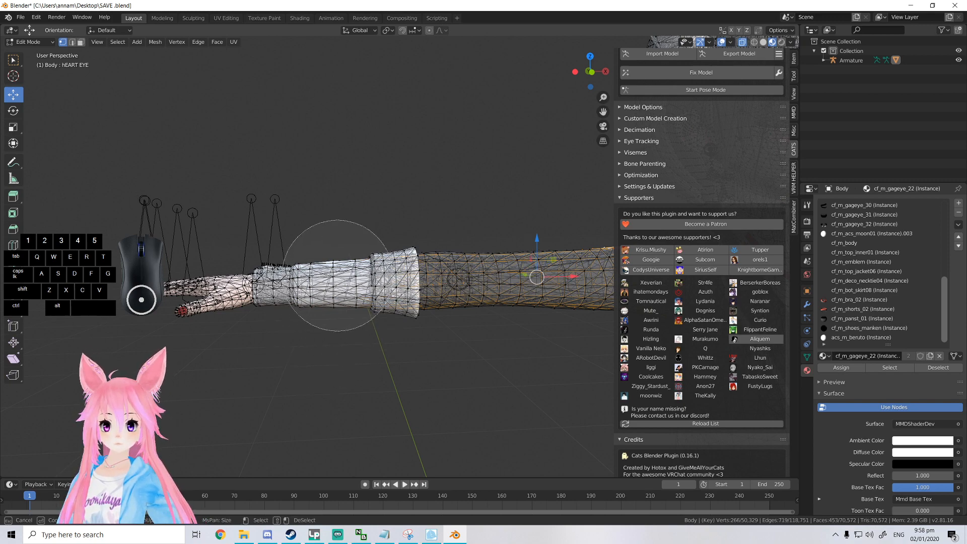
right_click(368, 218)
Add the linked shirt sleeve poking through the left upper arm of the jacket to the selection.
middle_click_drag(561, 244, 383, 182, "shift")
scroll(237, 260, "up", 6)
scroll(382, 173, "up", 4)
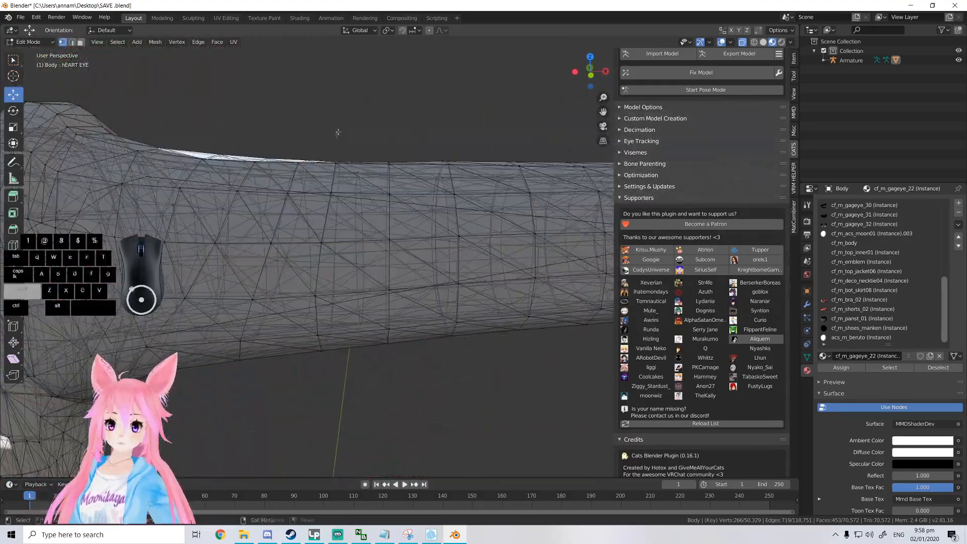
middle_click_drag(335, 138, 468, 193, "shift")
scroll(380, 149, "up", 3)
middle_click_drag(363, 138, 351, 139)
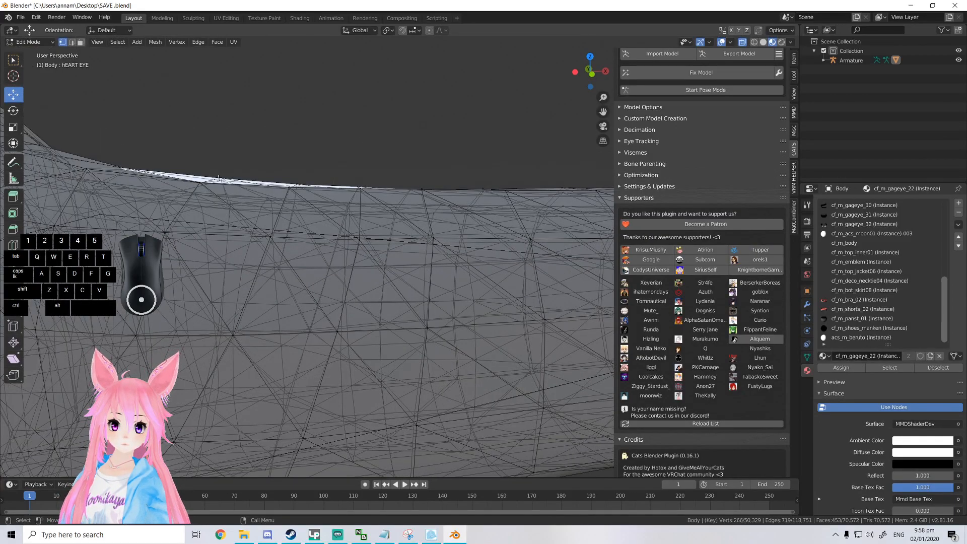
key("ctrl+l")
scroll(222, 178, "down", 8)
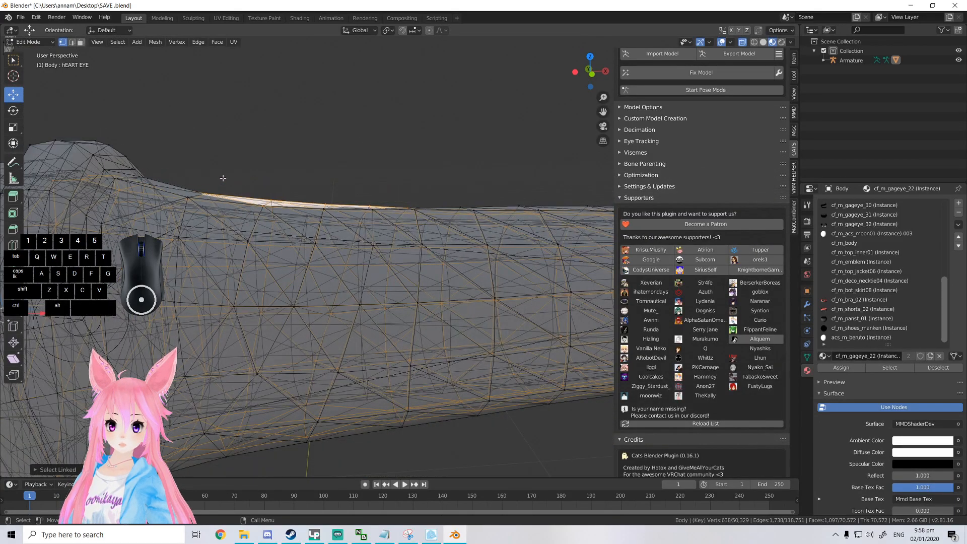
Deselect the visible shirt section at the left wrist and delete the selected sleeve vertices hidden inside both jacket arms.
mouse_move(448, 244)
middle_mouse_down()
mouse_move(432, 243)
mouse_move(442, 242)
middle_mouse_up()
mouse_move(442, 242)
middle_mouse_down("shift")
mouse_move(328, 239)
mouse_move(443, 227)
mouse_move(459, 279)
middle_mouse_up("shift")
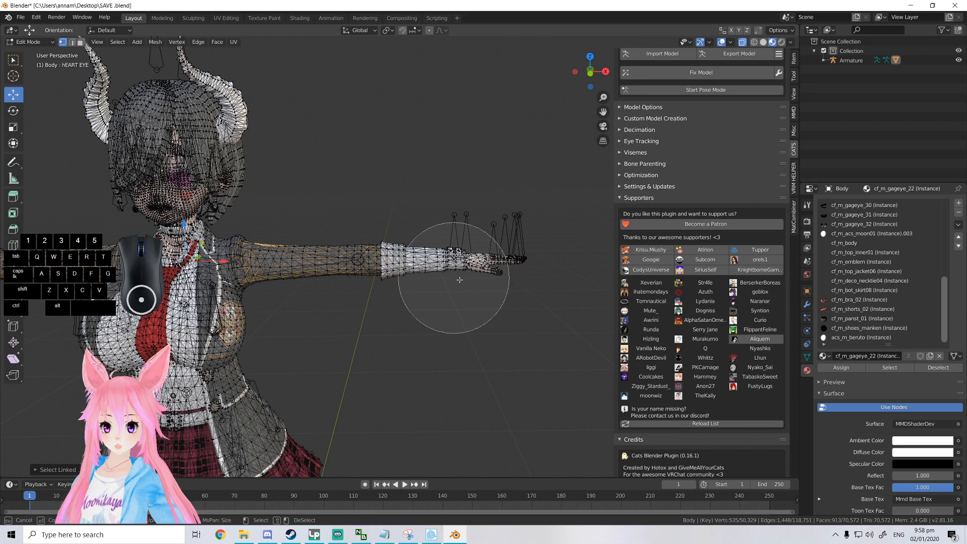
right_click(454, 278)
key("x")
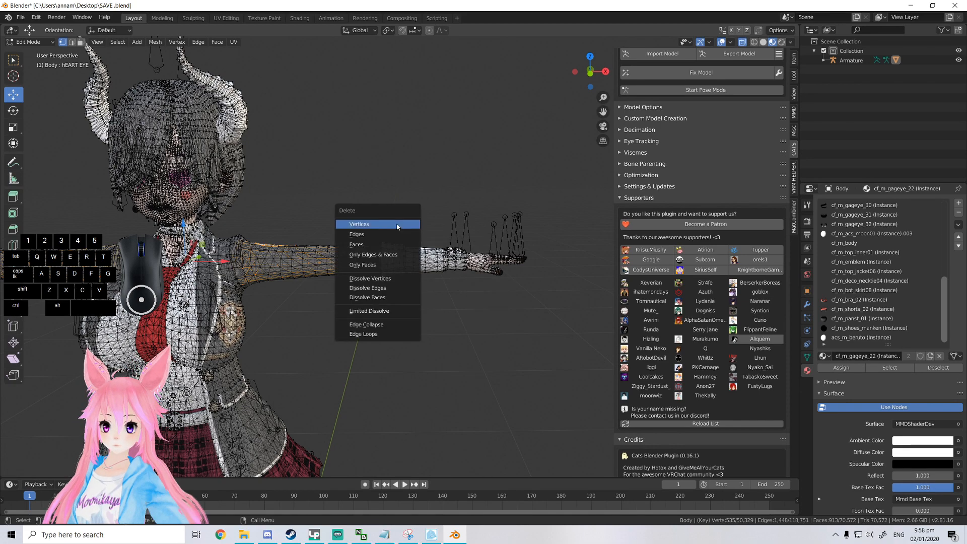
left_click(397, 224)
mouse_move(397, 224)
middle_mouse_down()
mouse_move(262, 227)
mouse_move(403, 229)
middle_mouse_up()
Locate the white specks poking through the jacket's side below the right arm and select a single vertex there in Edit Mode.
middle_click_drag(518, 288, 476, 286)
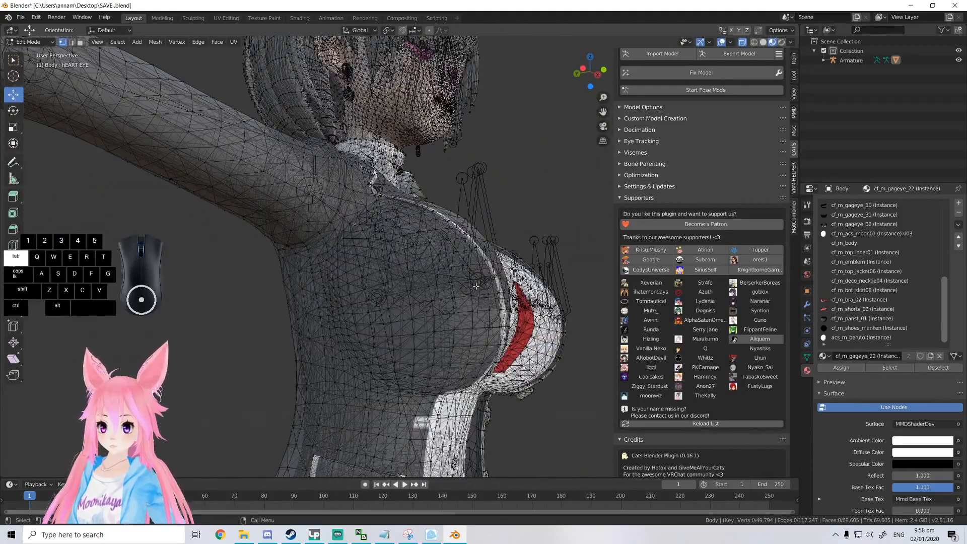
scroll(402, 261, "up", 5)
key("Tab")
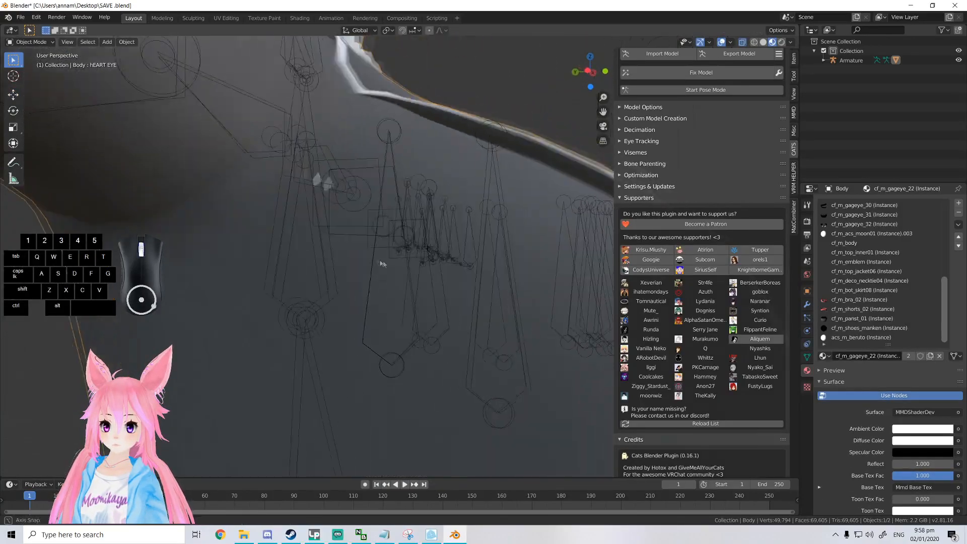
key("Tab")
middle_click_drag(356, 230, 272, 259)
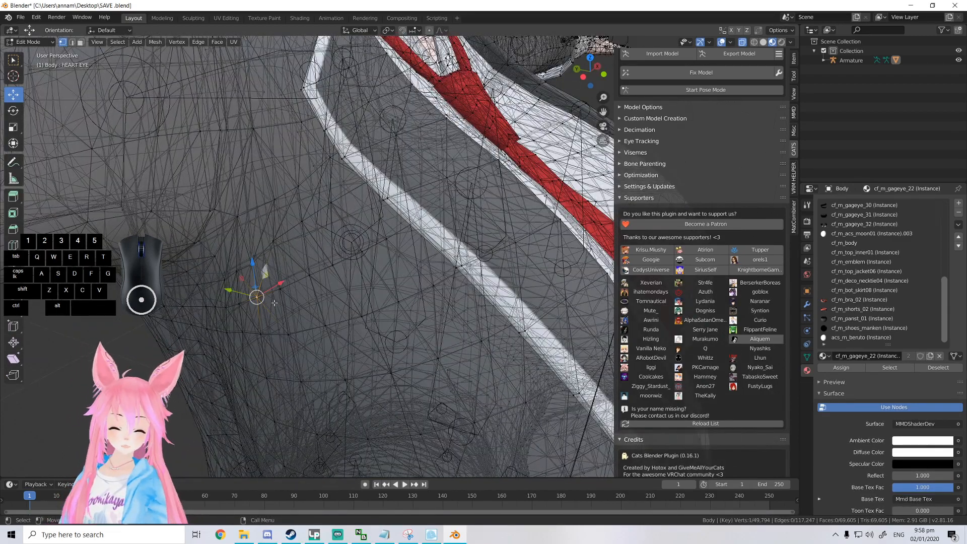
middle_click_drag(263, 297, 274, 276)
Undo the first vertex move, then shift the selected vertex under the jacket's right arm slightly along X with proportional editing and an adjusted influence size.
mouse_move(266, 276)
left_mouse_down()
mouse_move(227, 283)
mouse_move(259, 273)
left_mouse_up()
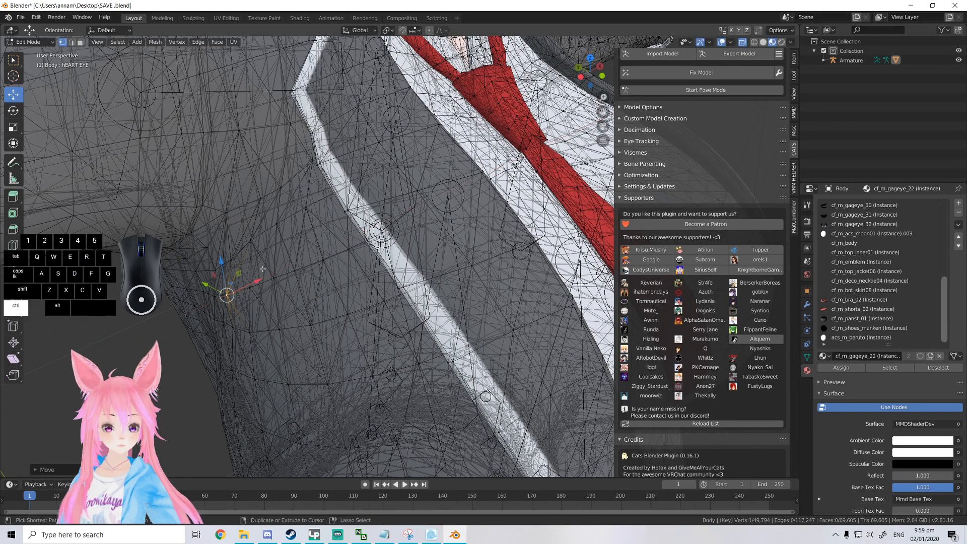
key("ctrl+z")
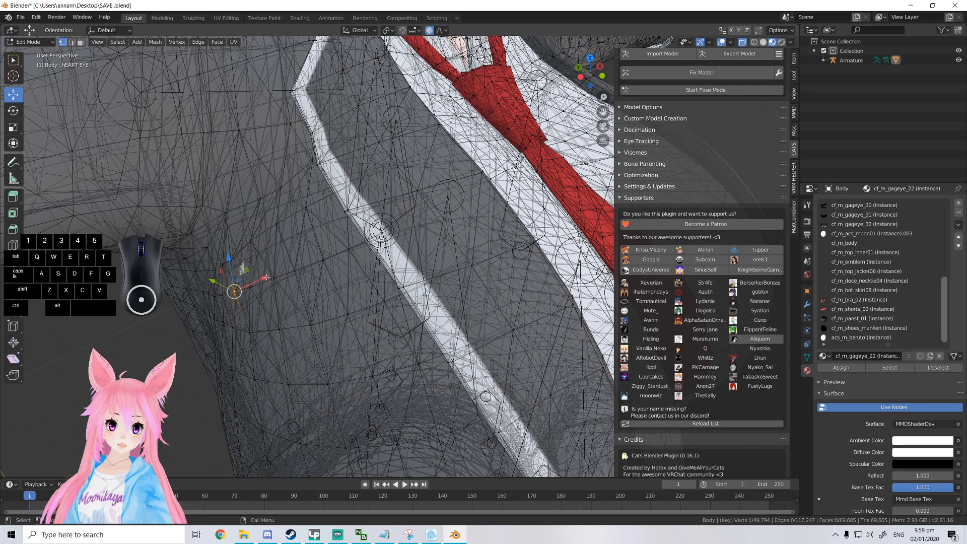
left_click_drag(267, 277, 259, 277)
scroll(258, 280, "up", 5)
scroll(257, 279, "up", 18)
scroll(258, 279, "up", 17)
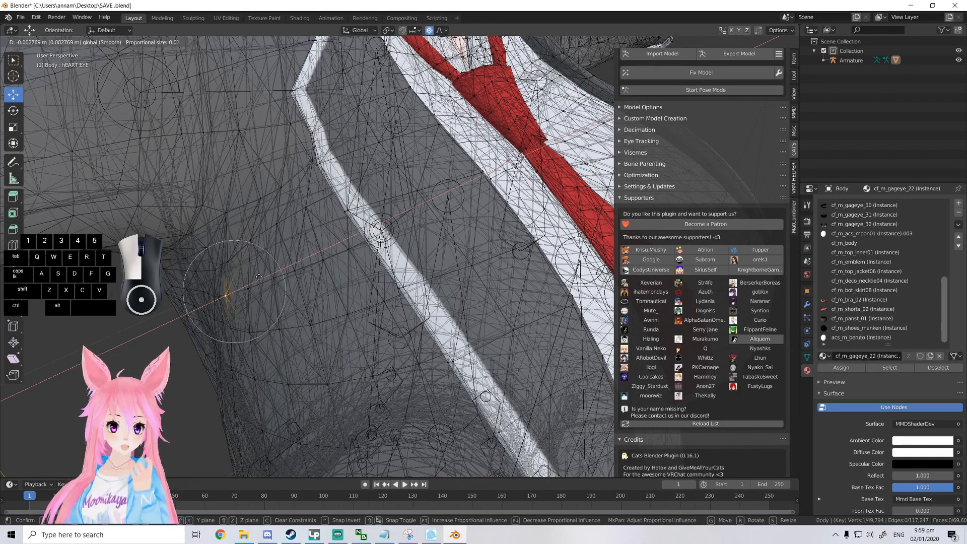
scroll(259, 276, "down", 2)
left_click_drag(258, 277, 259, 277)
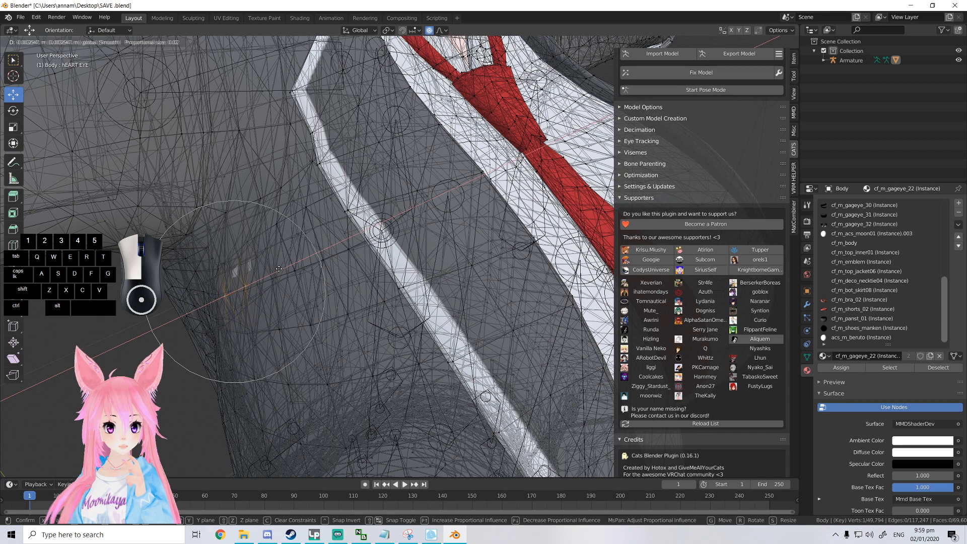
mouse_move(247, 272)
left_mouse_down()
mouse_move(284, 261)
mouse_move(229, 269)
mouse_move(265, 263)
mouse_move(241, 286)
mouse_move(261, 279)
left_mouse_up()
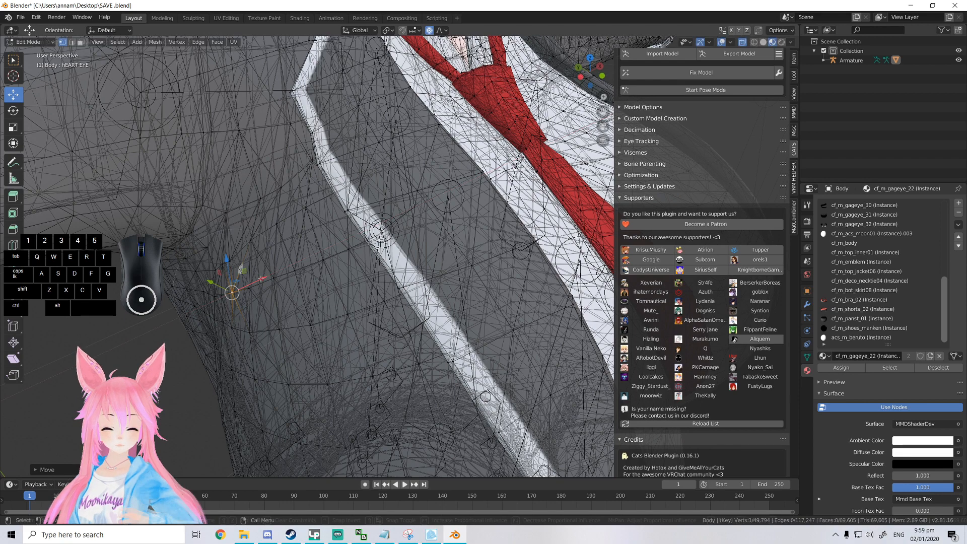
Turn off proportional editing and nudge the selected vertex at the jacket's side a little further along X.
key("o")
left_click_drag(260, 278, 257, 278)
left_click(251, 243)
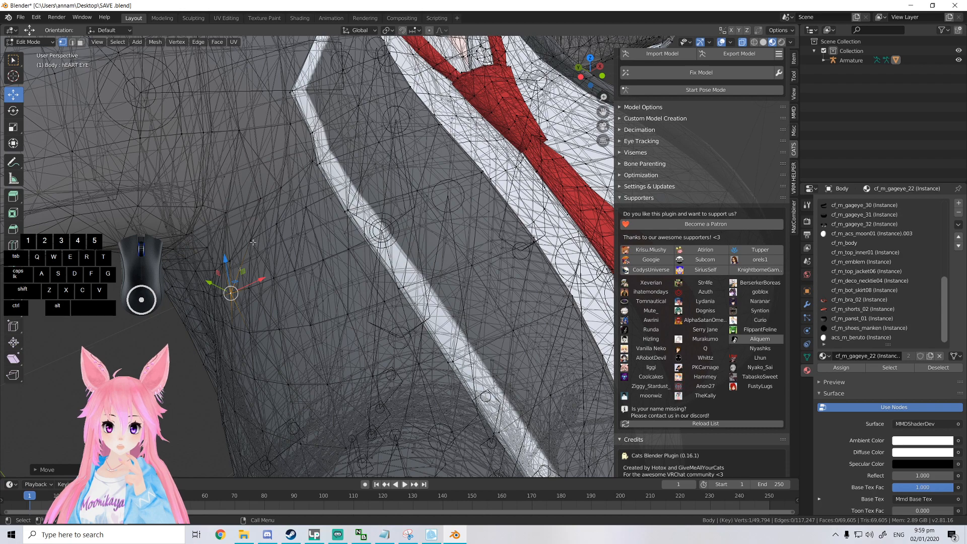
left_click(251, 242)
left_click_drag(278, 232, 276, 232)
middle_click_drag(304, 237, 306, 247)
scroll(306, 247, "up", 2)
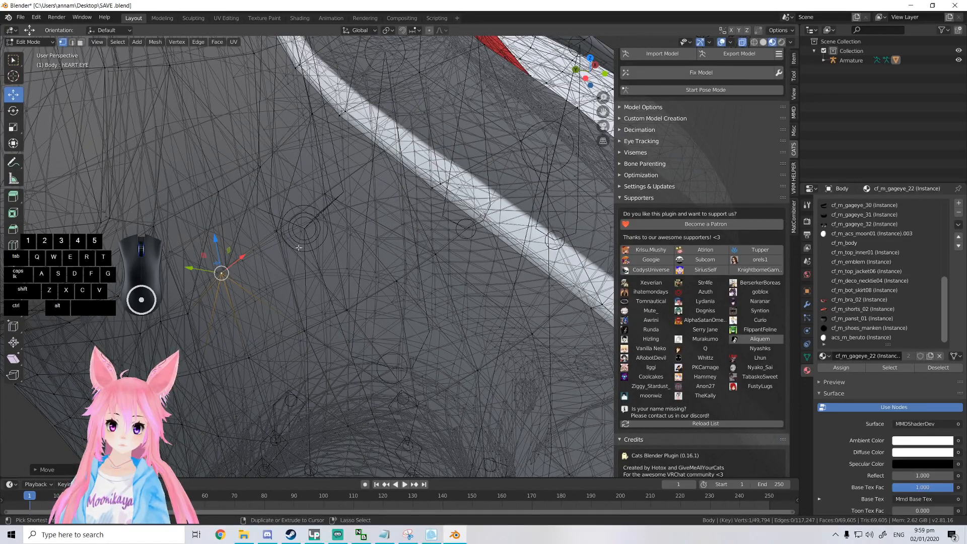
middle_click_drag(290, 248, 280, 249)
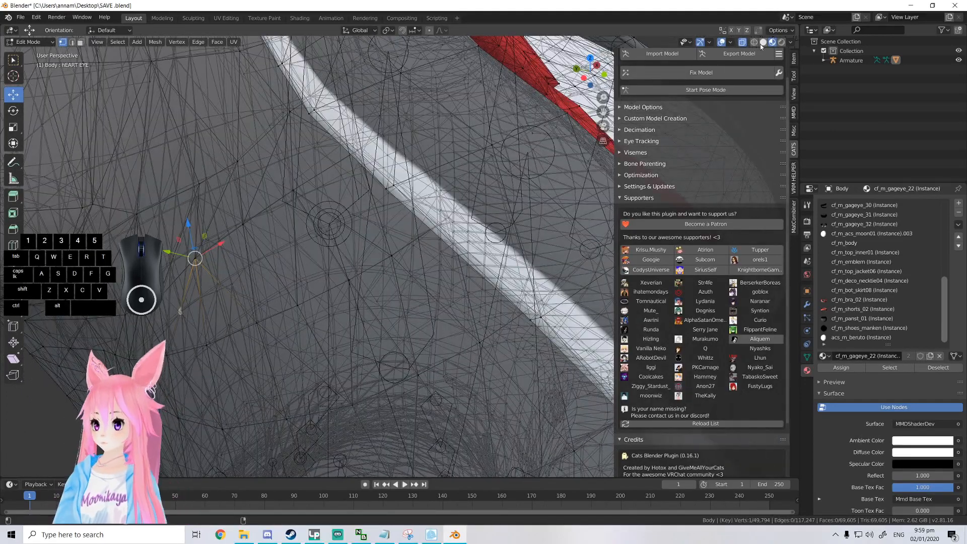
Turn off X-ray and shift individual vertices beside the white speck under the right arm slightly along X.
left_click(743, 42)
key("c")
left_click(196, 255)
left_click_drag(221, 245, 212, 249)
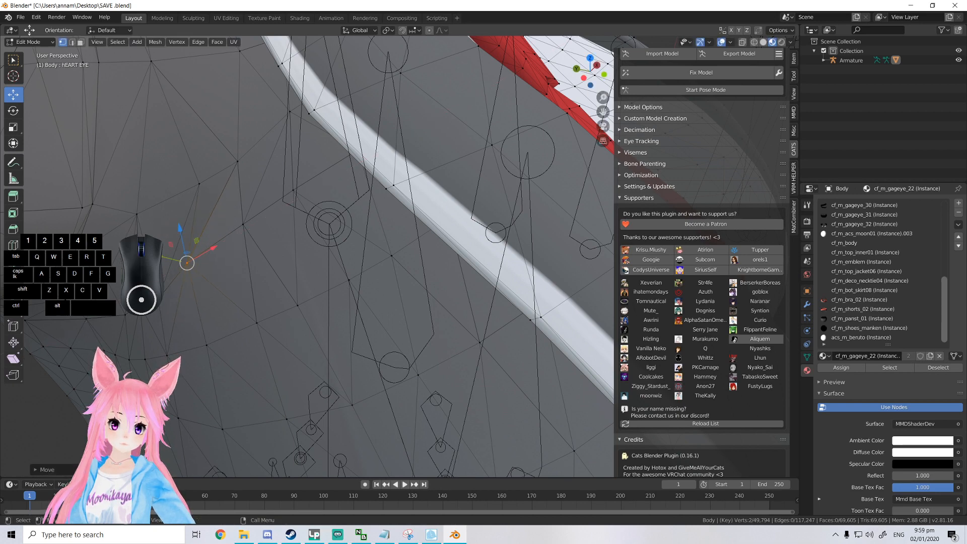
left_click(159, 296)
left_click_drag(186, 283, 179, 287)
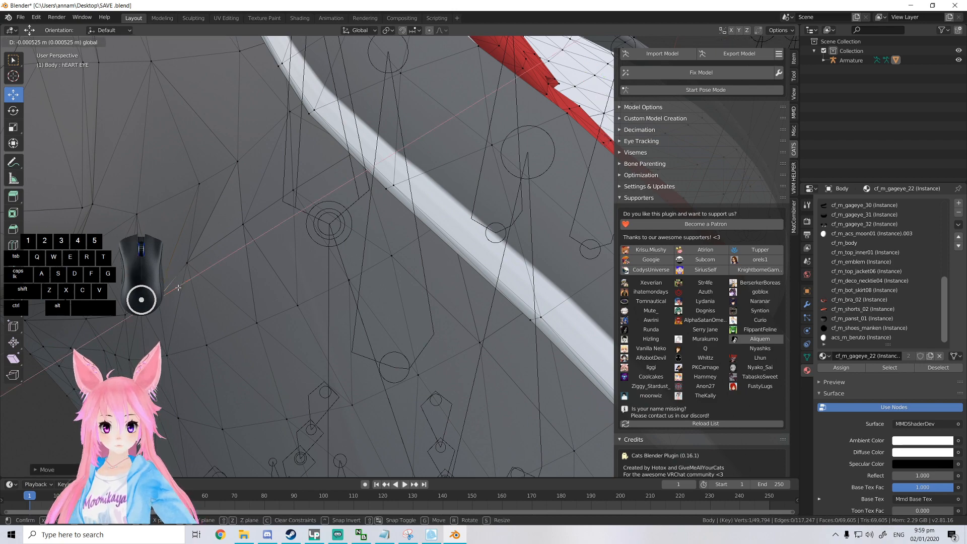
scroll(184, 286, "down", 2)
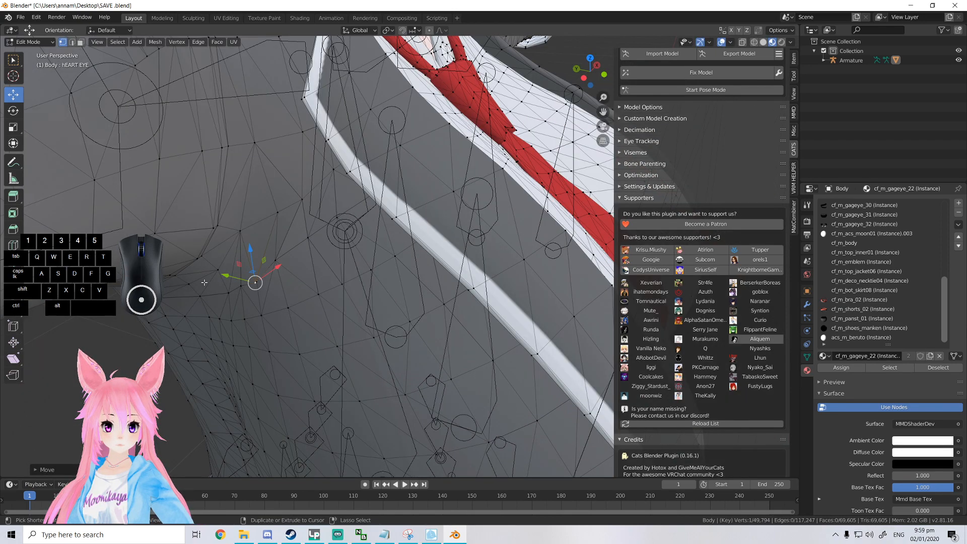
scroll(328, 272, "down", 2)
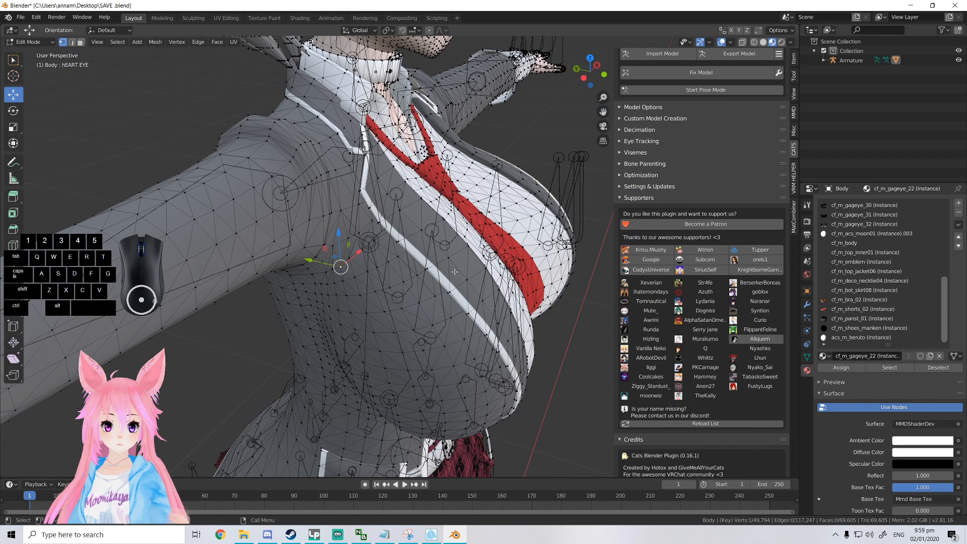
Check the jacket's side below the right arm for white specks in Object Mode, then return to Edit Mode.
key("Tab")
scroll(471, 265, "up", 6)
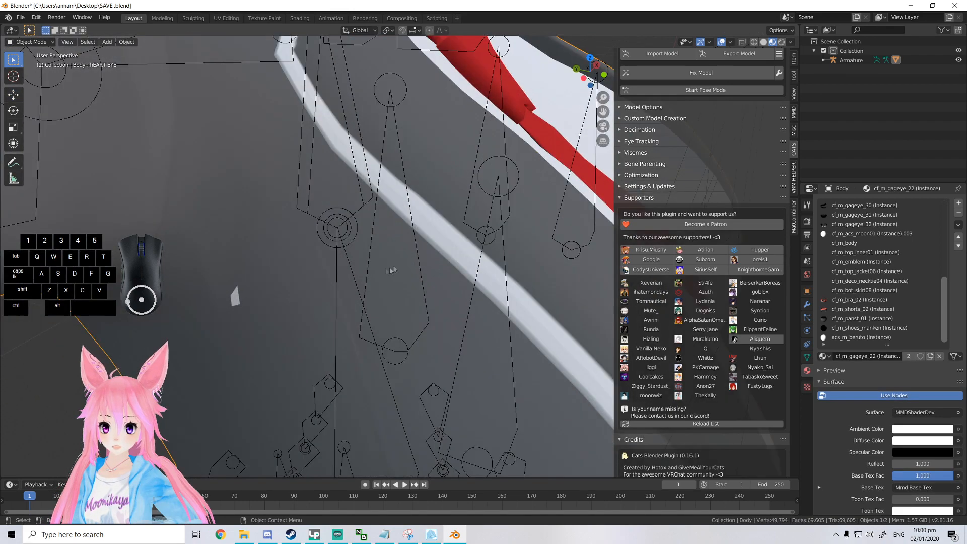
middle_click_drag(366, 275, 463, 243, "shift")
scroll(463, 243, "up", 2)
key("Tab")
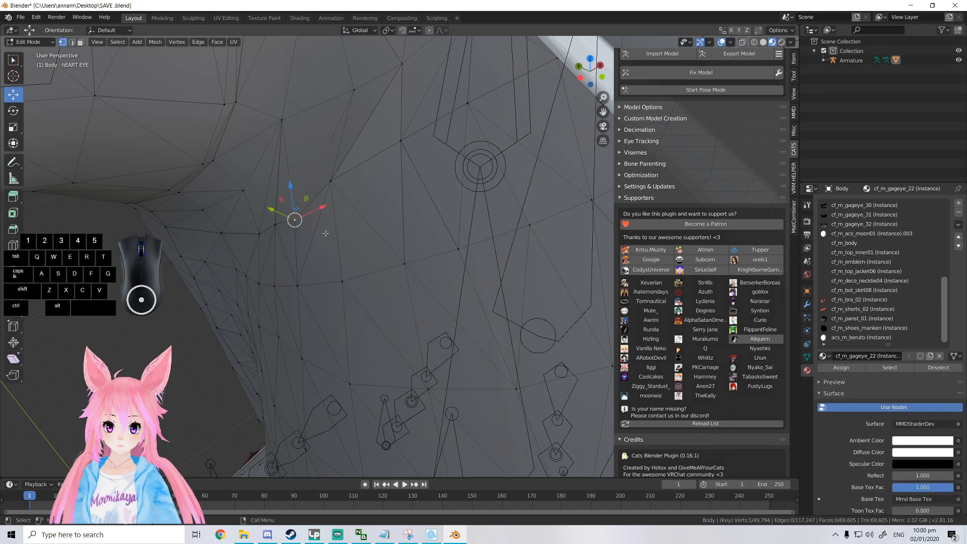
middle_click_drag(325, 233, 297, 269)
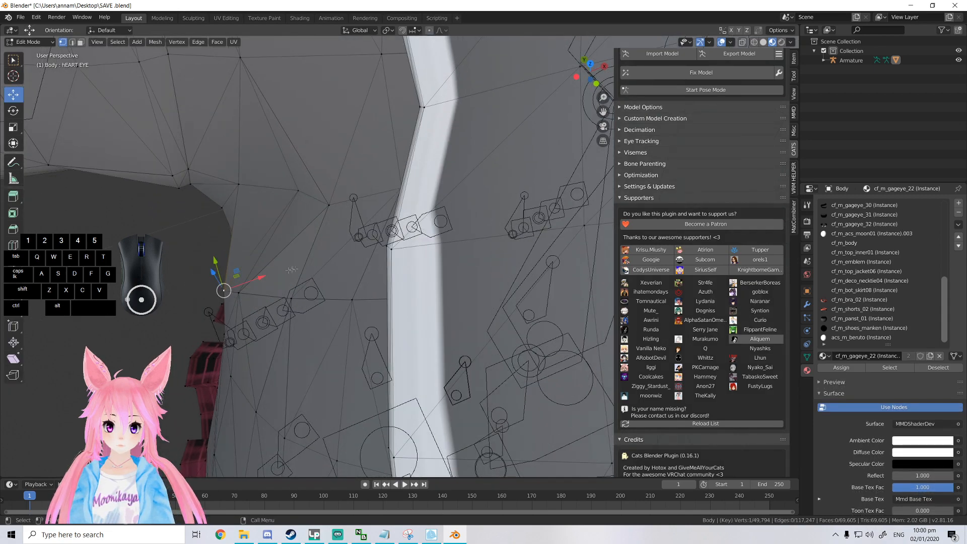
Show the Body mesh's shape keys and compare the jacket's side in Edit and Object Mode with the hEART EYE key active, ending in Edit Mode.
left_click(807, 356)
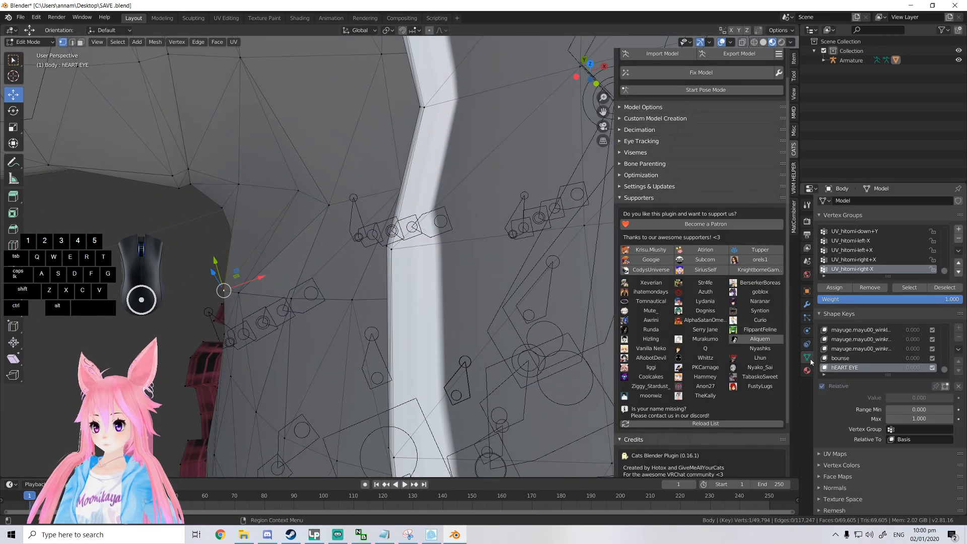
scroll(499, 240, "down", 8)
middle_click_drag(498, 240, 500, 219)
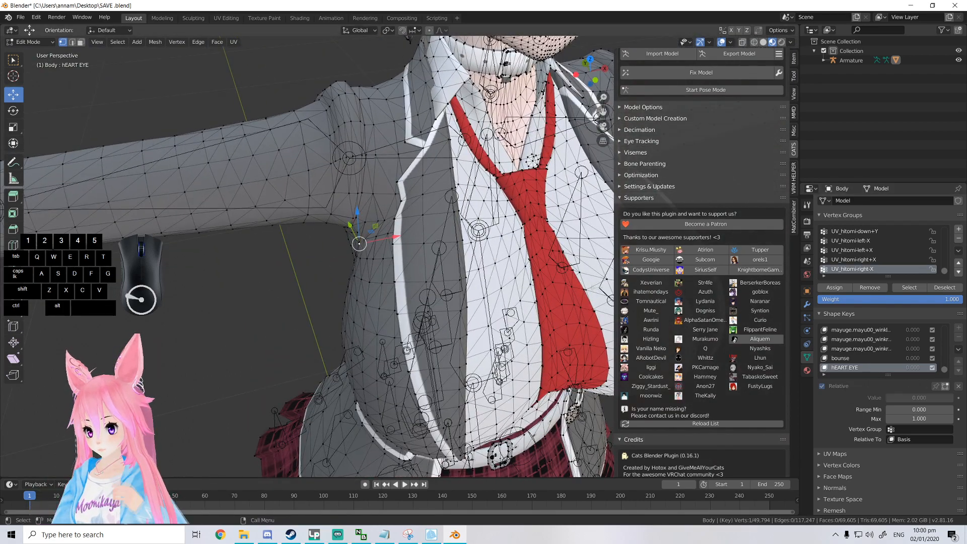
scroll(567, 278, "up", 5)
middle_click_drag(567, 279, 572, 278)
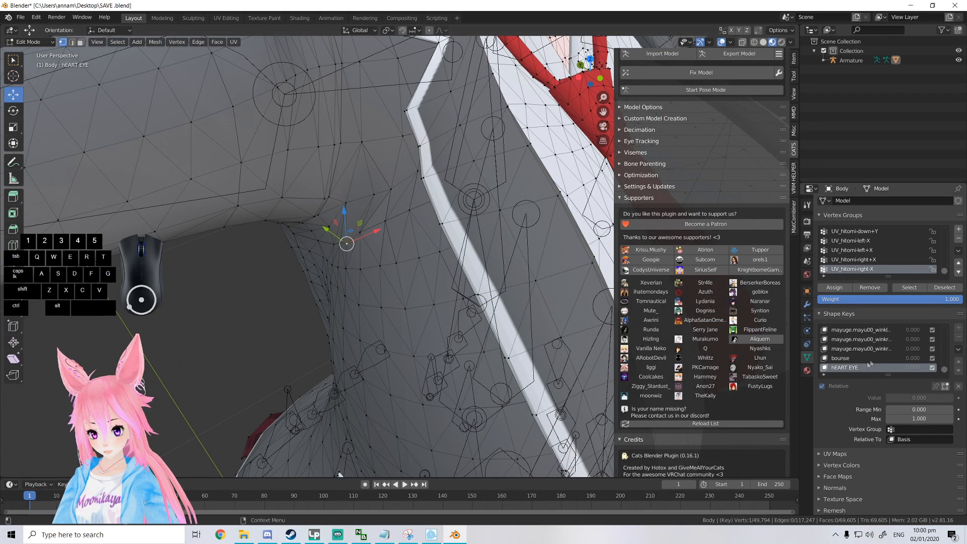
scroll(889, 369, "up", 5)
scroll(889, 369, "down", 5)
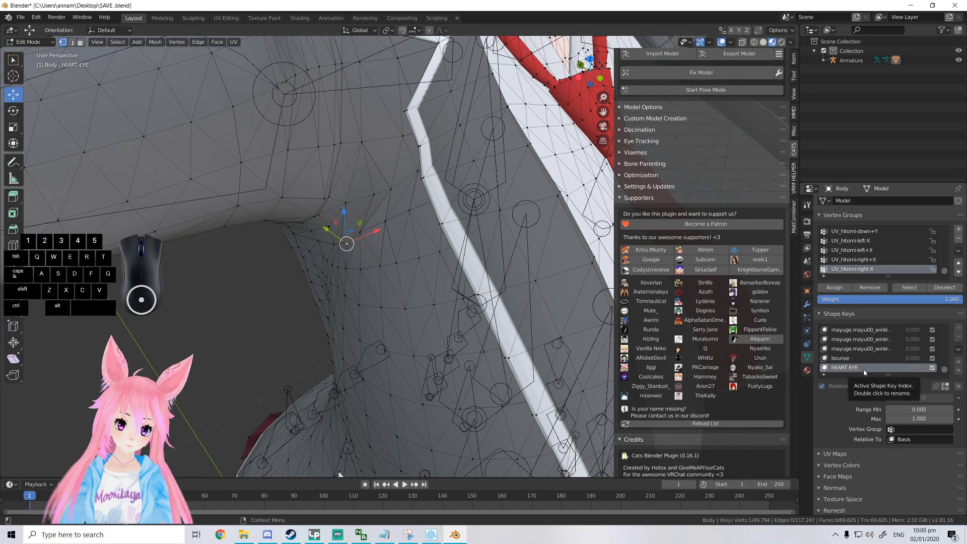
scroll(391, 270, "up", 6)
mouse_move(327, 255)
middle_mouse_down()
mouse_move(380, 242)
mouse_move(333, 256)
middle_mouse_up()
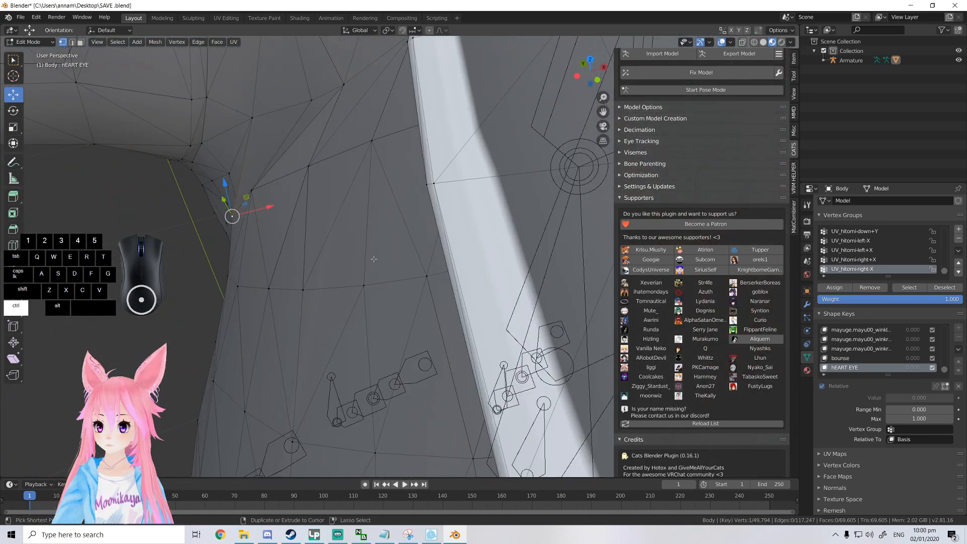
key("Tab")
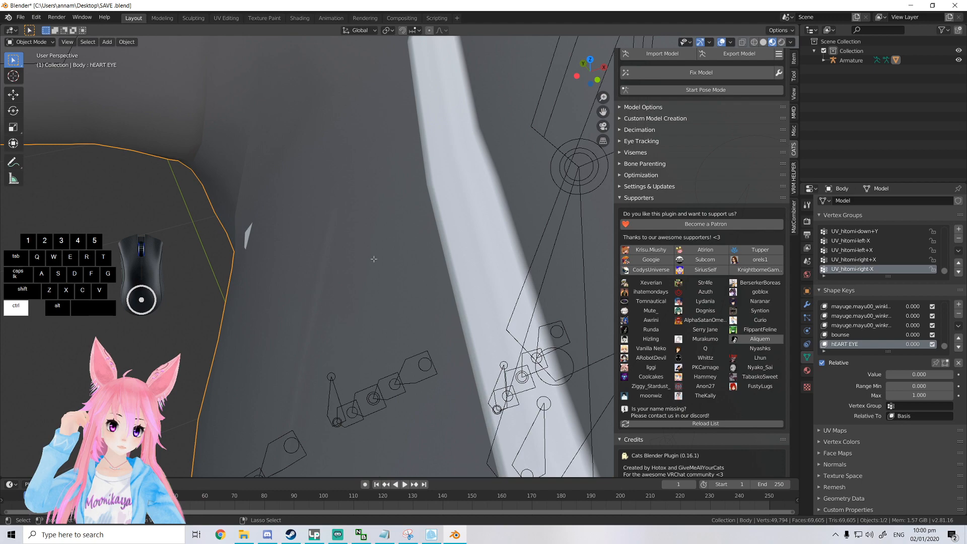
mouse_move(371, 260)
middle_mouse_down()
mouse_move(423, 255)
mouse_move(371, 252)
middle_mouse_up()
key("ctrl+z")
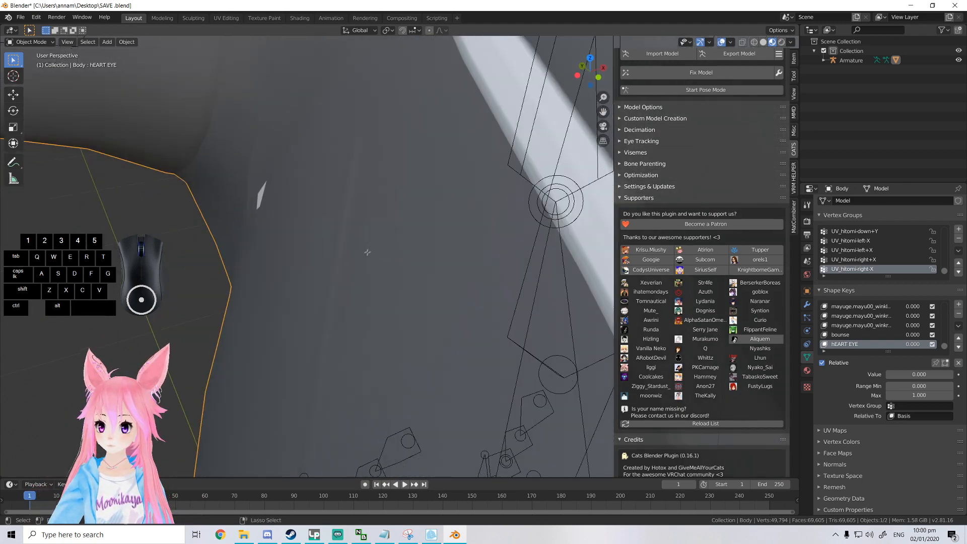
Make Basis the active shape key of the Body mesh.
scroll(367, 253, "down", 8)
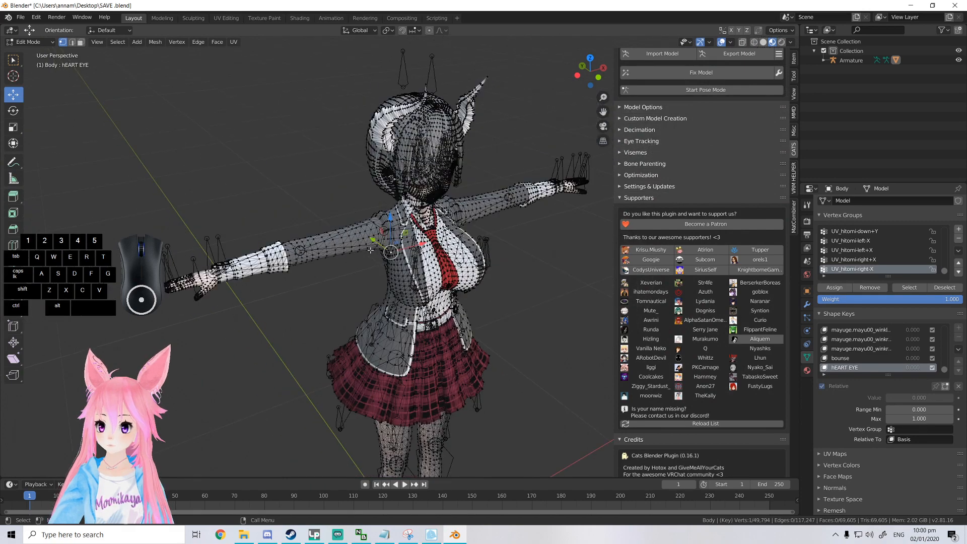
mouse_move(352, 247)
middle_mouse_down()
mouse_move(349, 255)
mouse_move(357, 251)
middle_mouse_up()
scroll(871, 349, "up", 4)
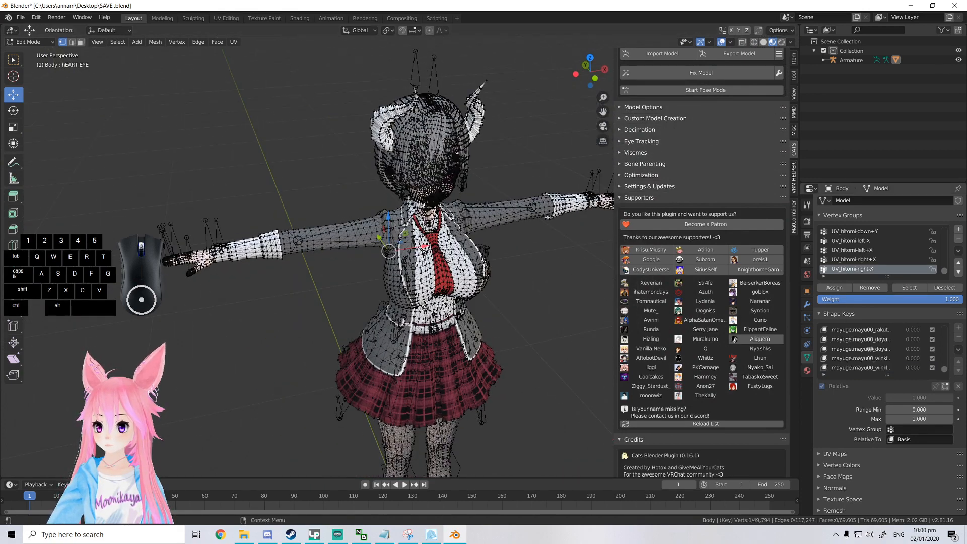
scroll(857, 338, "up", 5)
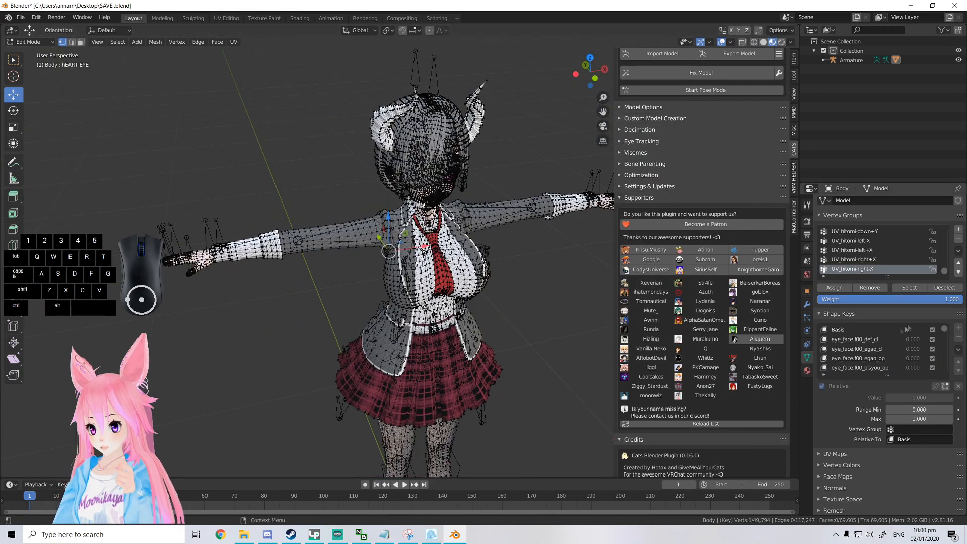
left_click(848, 331)
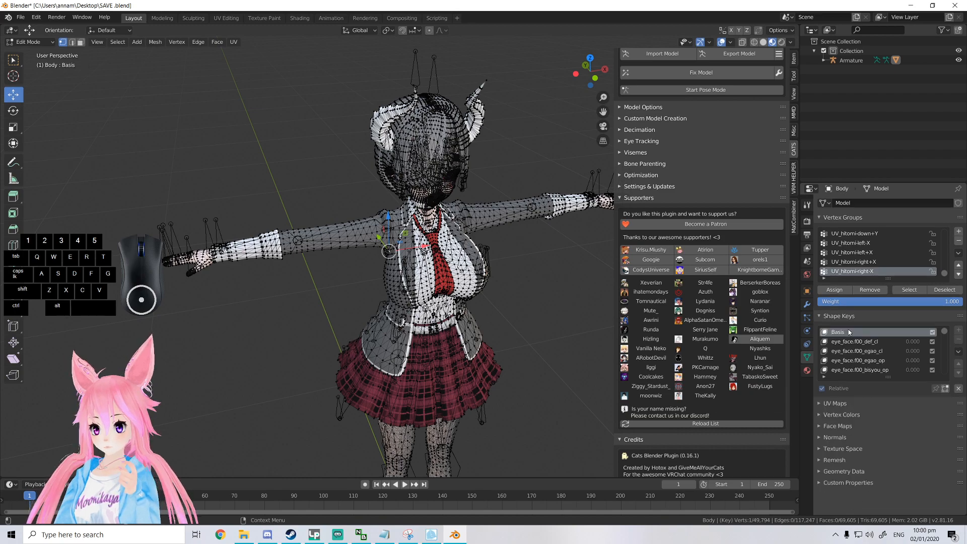
Move the selected vertex beside the white speck under the right arm to hide the speck in the Basis shape.
scroll(378, 227, "up", 6)
middle_click_drag(378, 227, 436, 228)
scroll(437, 228, "up", 8)
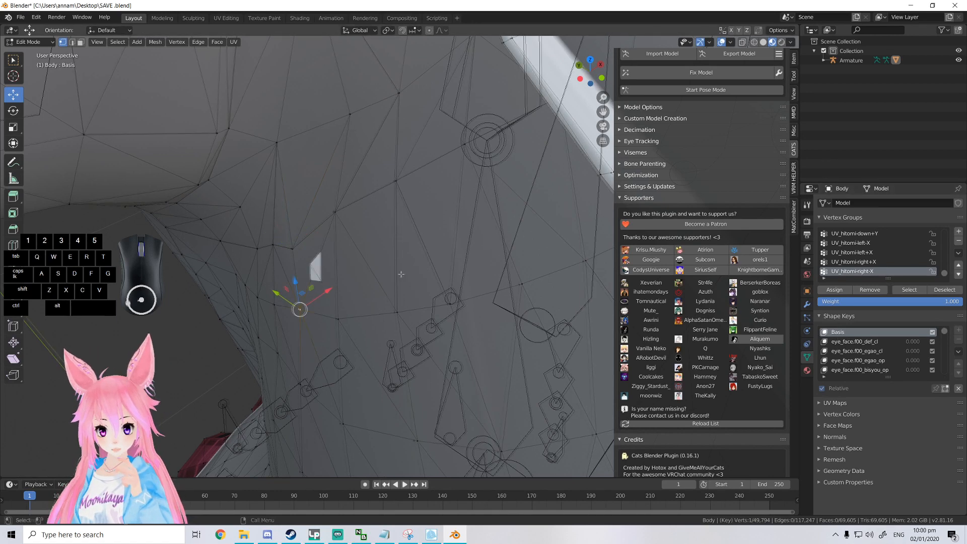
middle_click_drag(404, 274, 304, 273)
left_click_drag(301, 279, 308, 281)
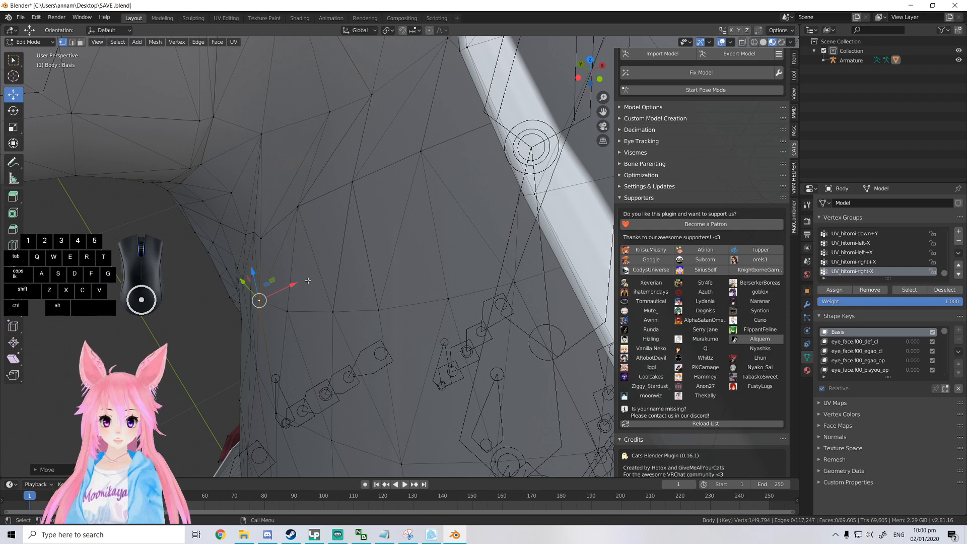
Return to Object Mode and inspect the jacket and the whole character from the front for remaining clipping.
key("Tab")
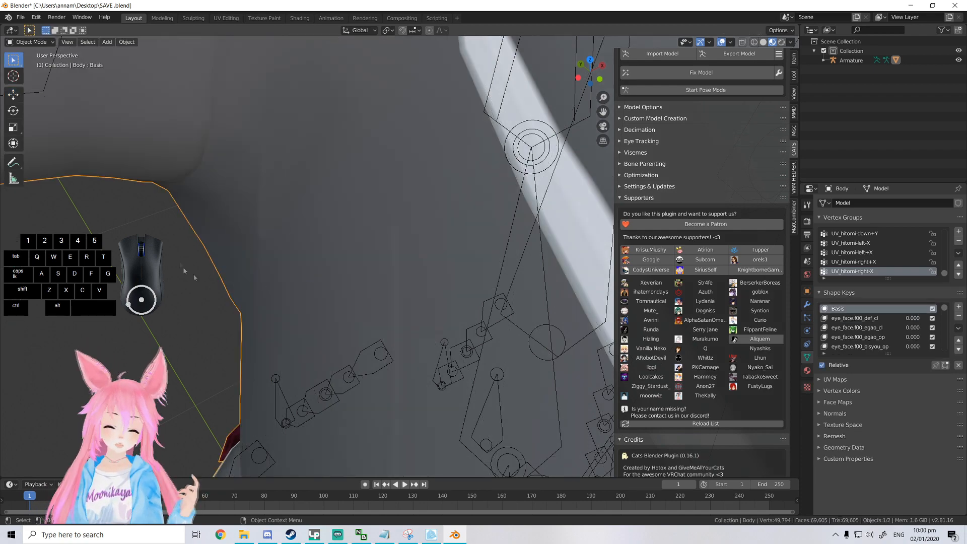
scroll(312, 313, "down", 6)
middle_click_drag(435, 309, 508, 277)
key("KP_1")
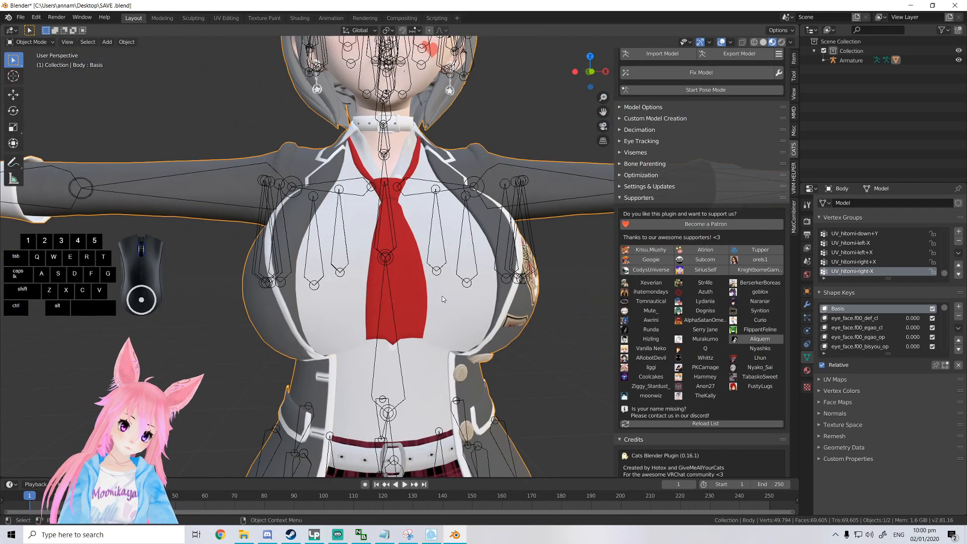
middle_click_drag(443, 298, 539, 302)
scroll(468, 316, "up", 3)
scroll(468, 316, "down", 2)
scroll(499, 339, "down", 5)
scroll(499, 337, "down", 3)
scroll(415, 291, "up", 4)
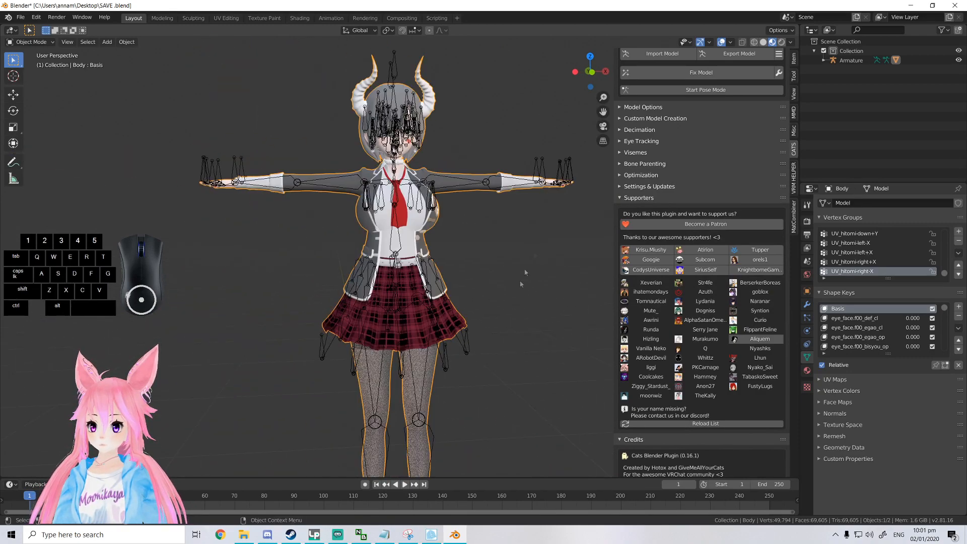
Expand the CATS Optimization settings, deselect all Body materials for the atlas, and show the mesh's material slots.
left_click(641, 174)
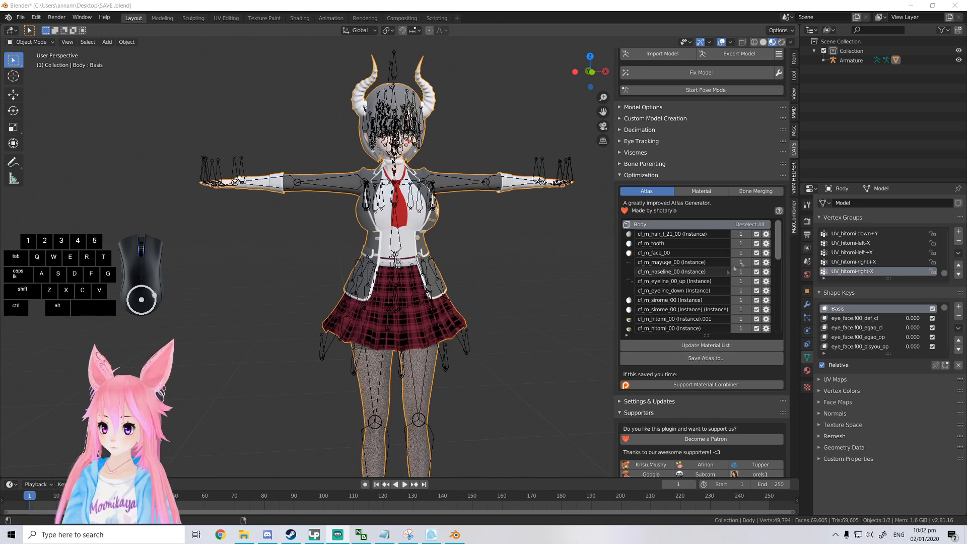
left_click(749, 225)
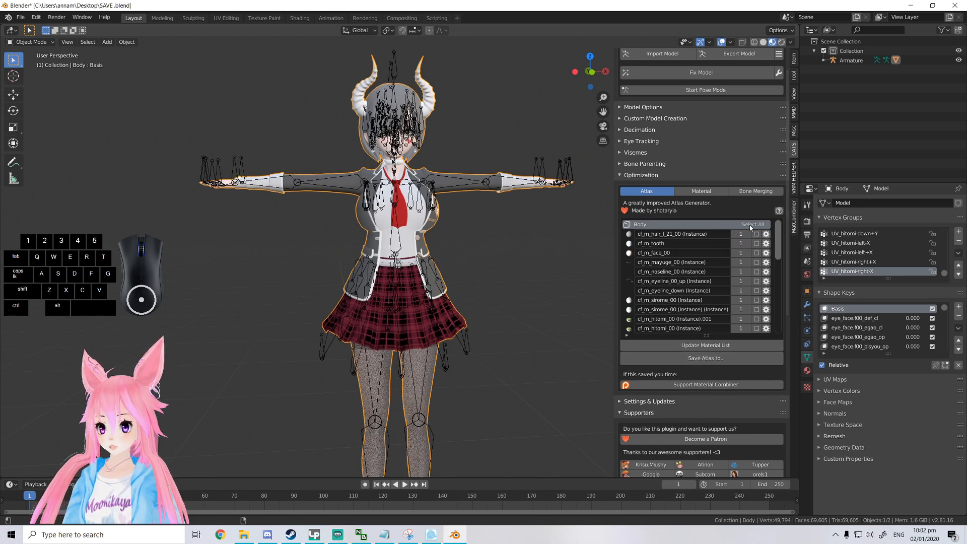
left_click(807, 370)
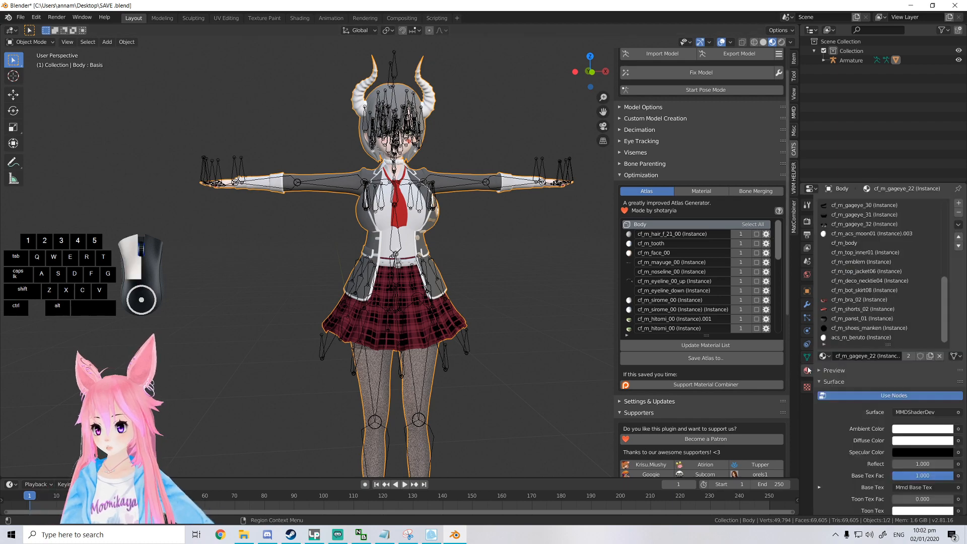
scroll(504, 210, "up", 6)
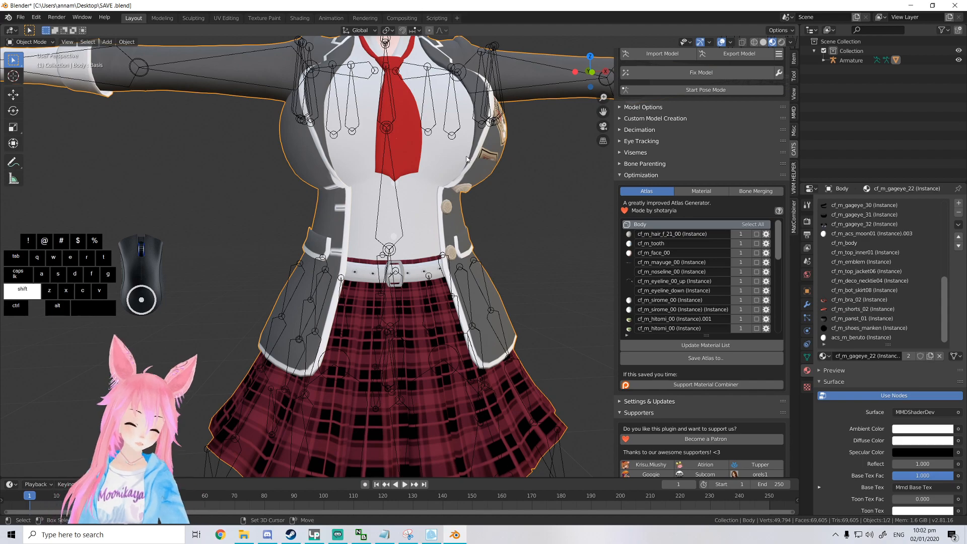
Examine the horns, hair and dangling star earrings on the character's head from the front and up close.
scroll(470, 165, "up", 8, "shift")
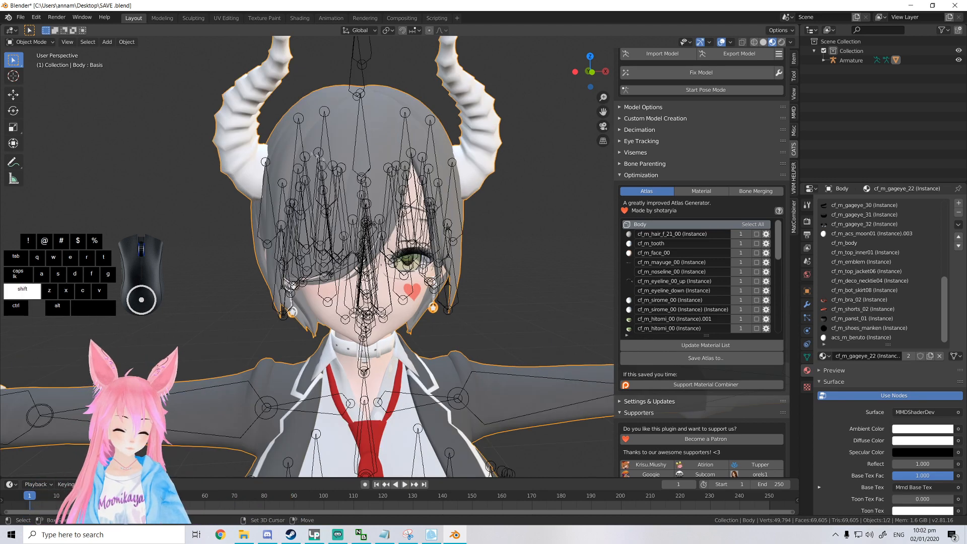
scroll(305, 152, "up", 2)
middle_click_drag(305, 152, 488, 351, "shift")
scroll(489, 351, "up", 5)
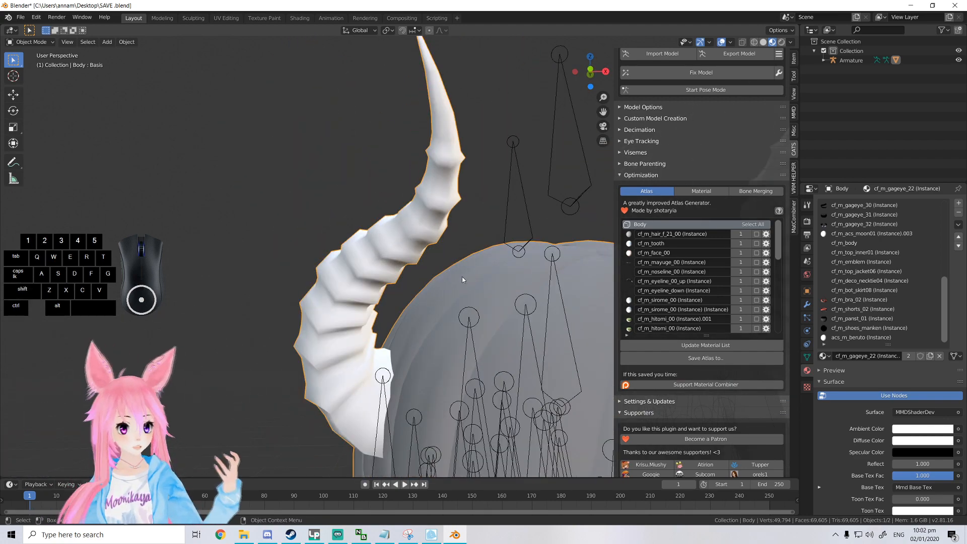
middle_click_drag(493, 408, 350, 254, "shift")
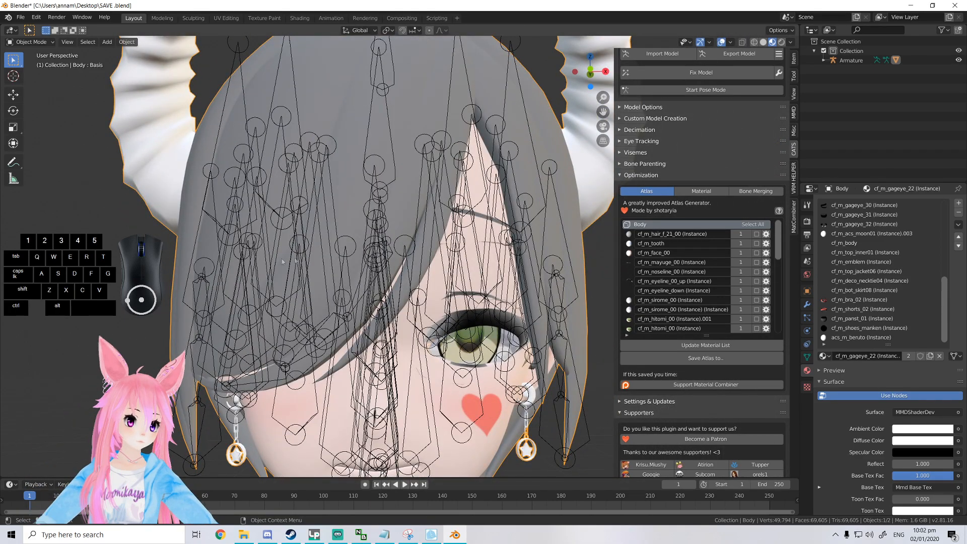
middle_click_drag(299, 364, 562, 184, "shift")
scroll(356, 307, "up", 3)
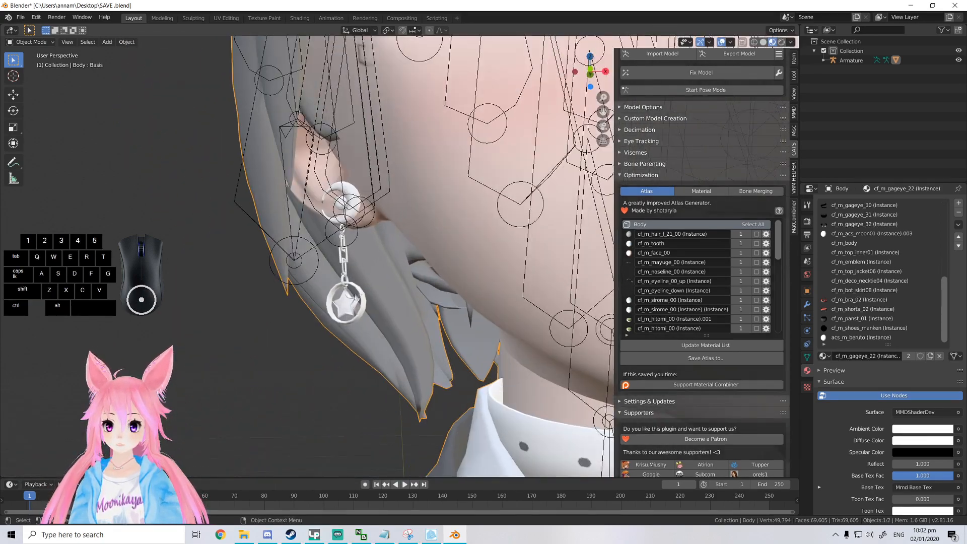
scroll(315, 328, "down", 3)
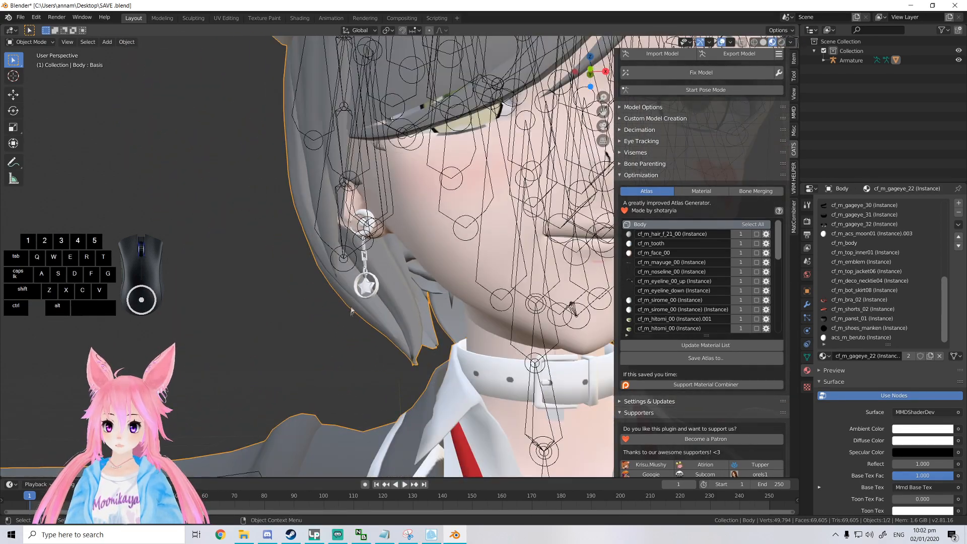
scroll(360, 297, "down", 1)
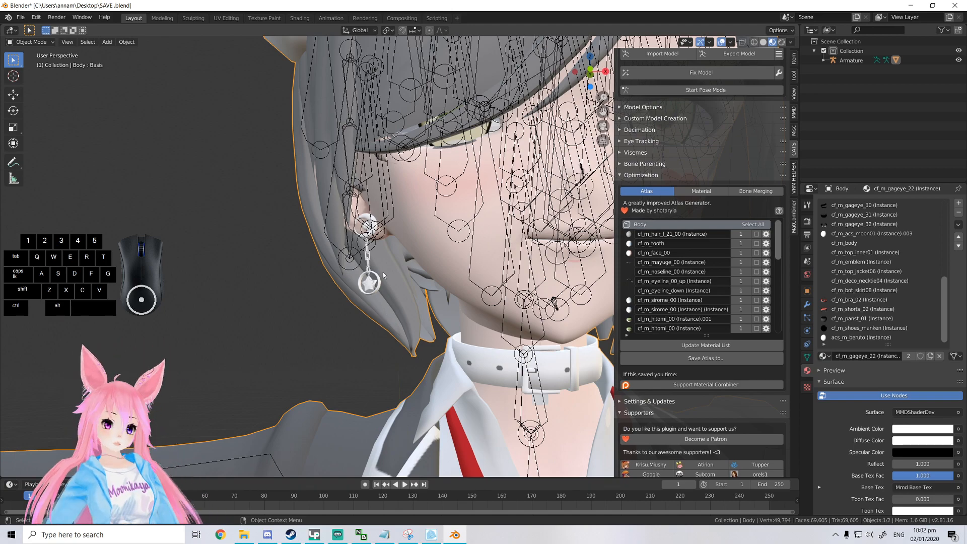
scroll(397, 262, "down", 6)
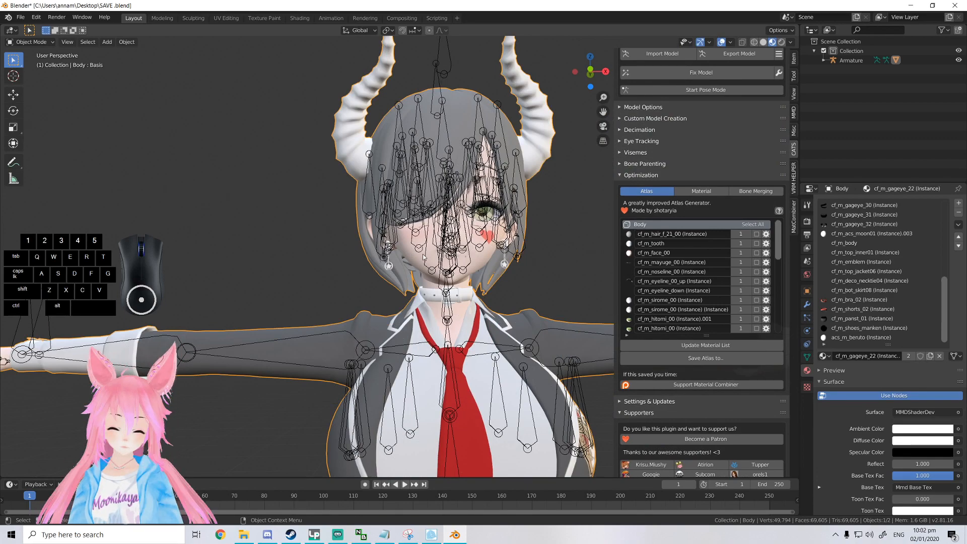
middle_click_drag(424, 256, 383, 310, "shift")
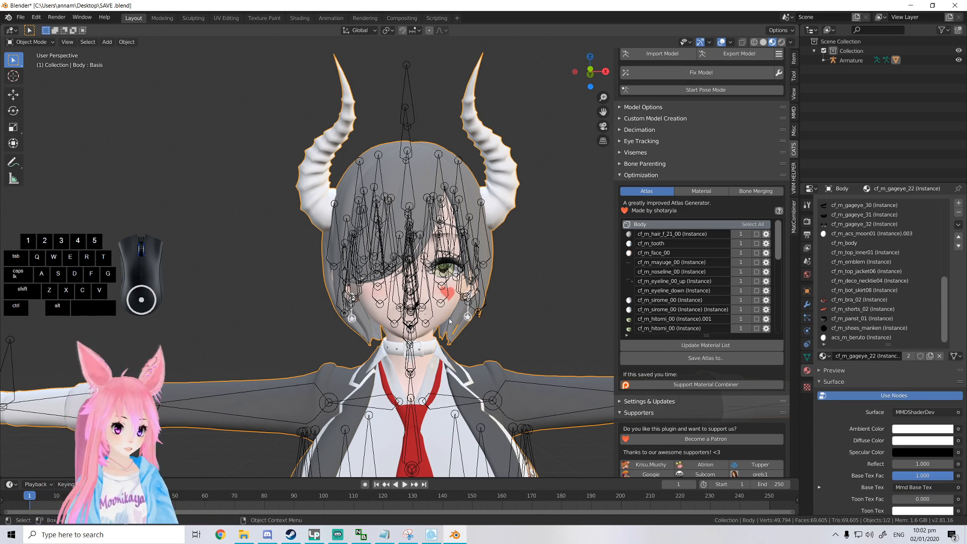
scroll(524, 226, "up", 3)
middle_click_drag(529, 232, 498, 217, "shift")
scroll(498, 217, "down", 4)
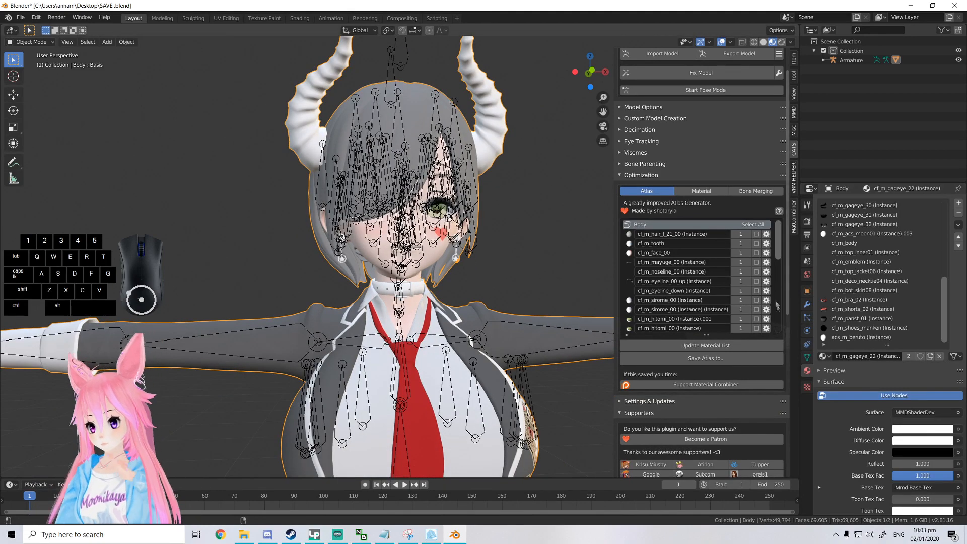
In Edit Mode on the Body mesh, select all geometry assigned to the cf_m_acs_moon01 (Instance).003 material.
scroll(455, 305, "down", 9)
scroll(456, 305, "up", 5)
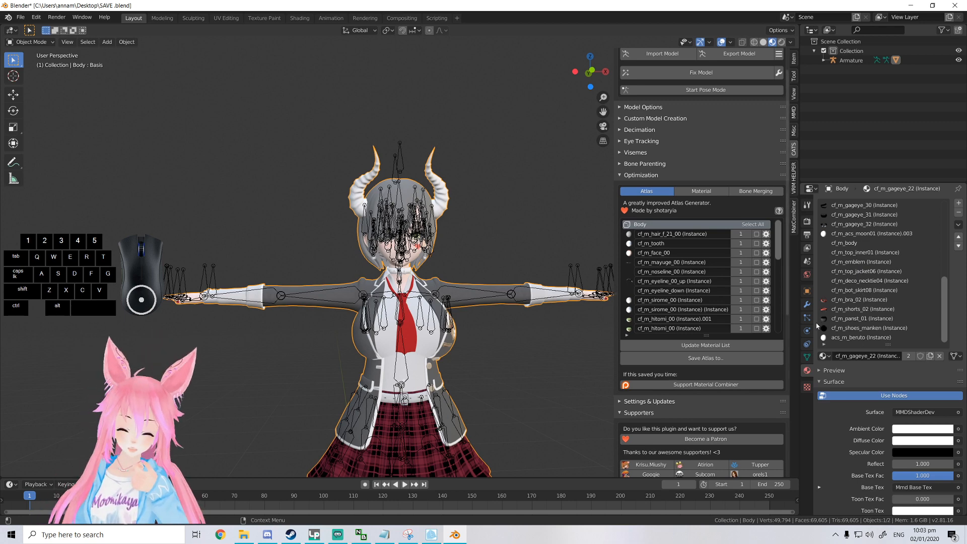
scroll(851, 309, "up", 2)
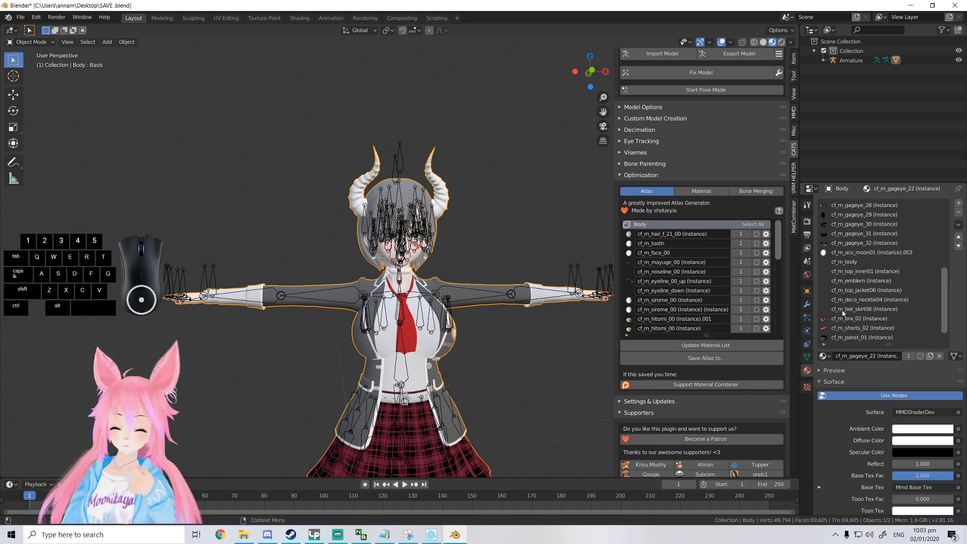
scroll(845, 291, "up", 2)
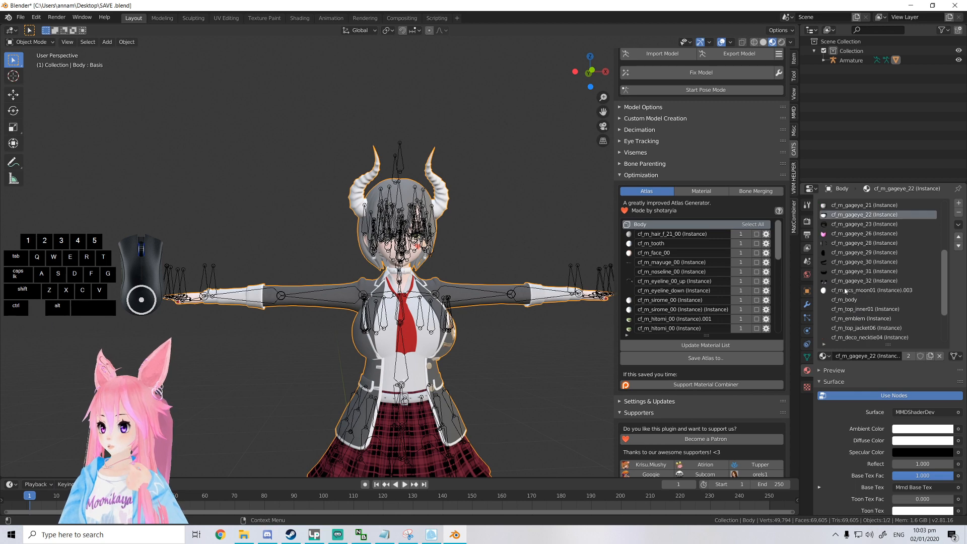
scroll(846, 291, "down", 1)
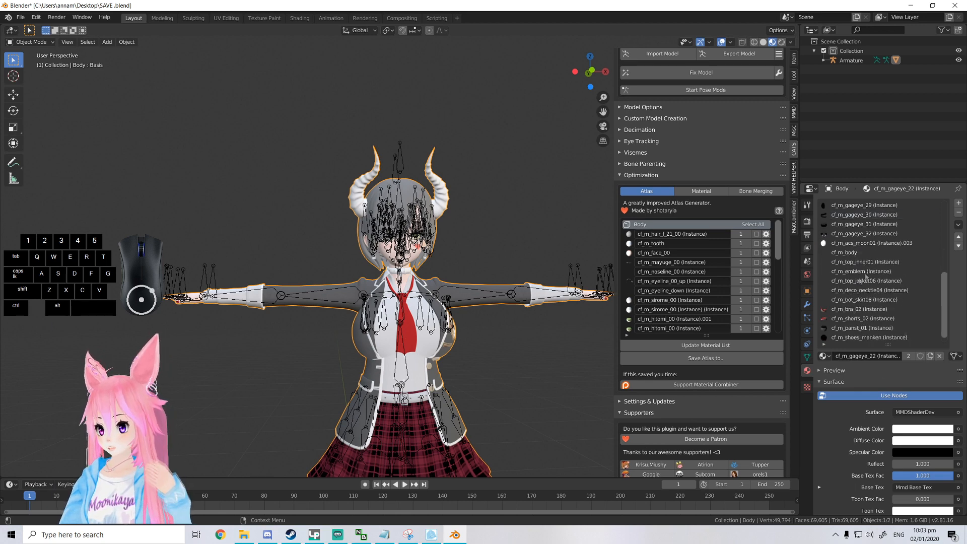
scroll(858, 269, "up", 2)
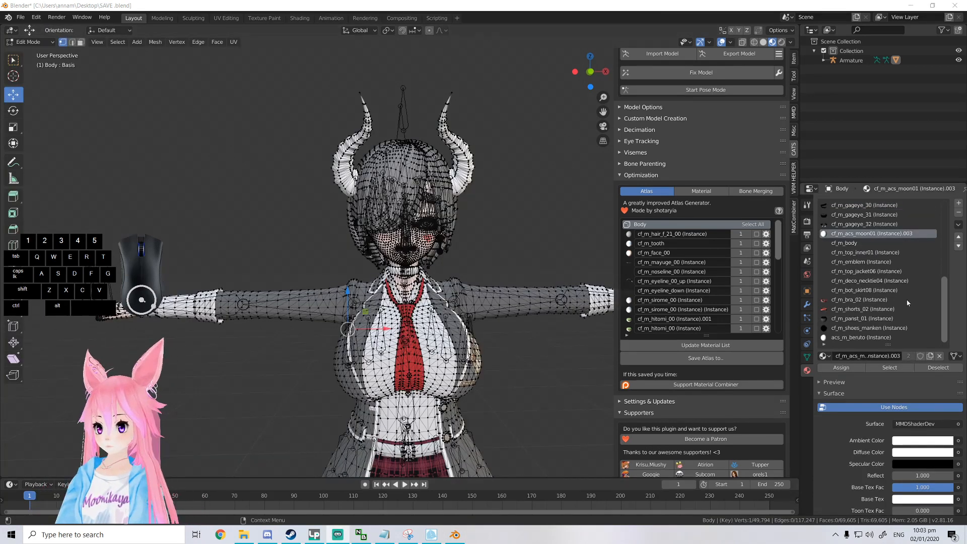
left_click(877, 368)
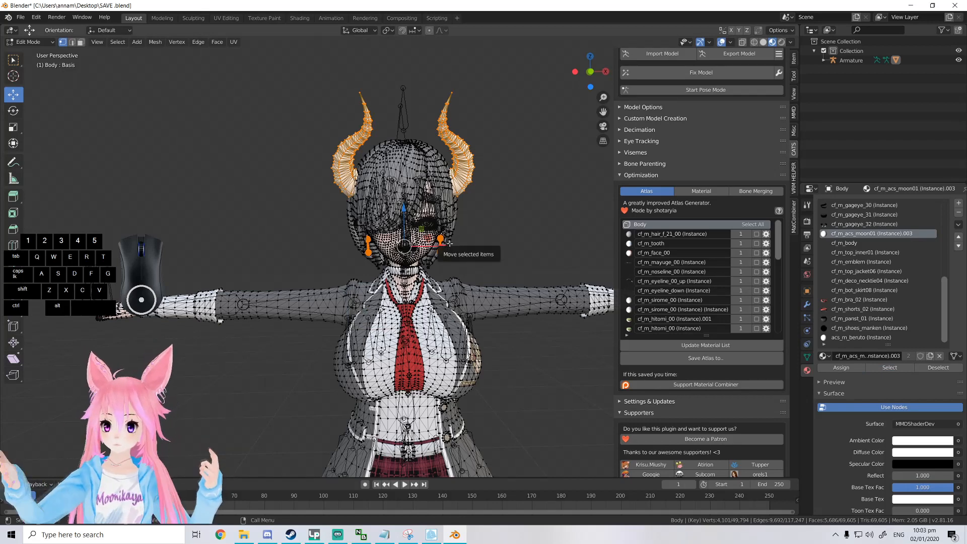
Check the selected accessory at the character's right wrist and turn on X-ray display.
scroll(449, 244, "up", 2)
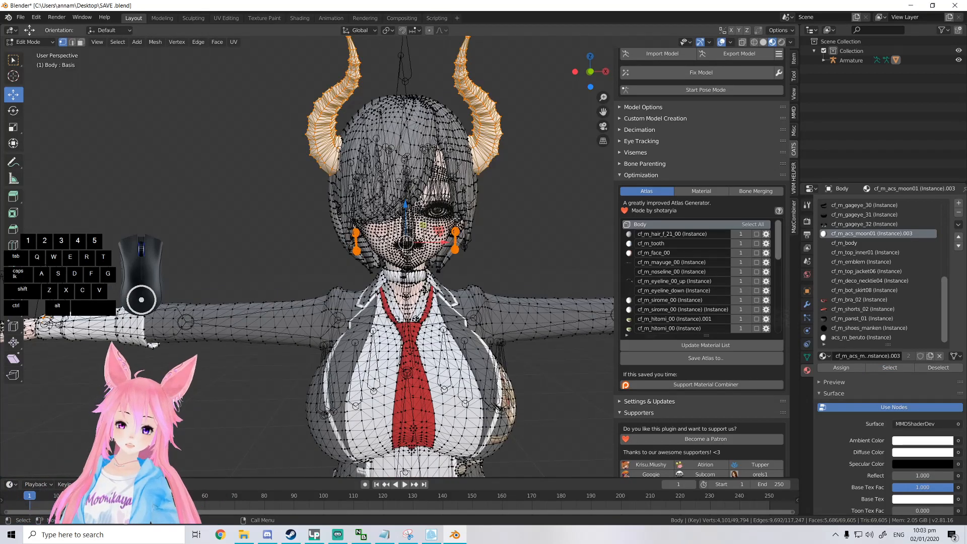
scroll(456, 215, "down", 4)
middle_click_drag(195, 300, 359, 298)
scroll(399, 298, "up", 6)
scroll(393, 298, "down", 5)
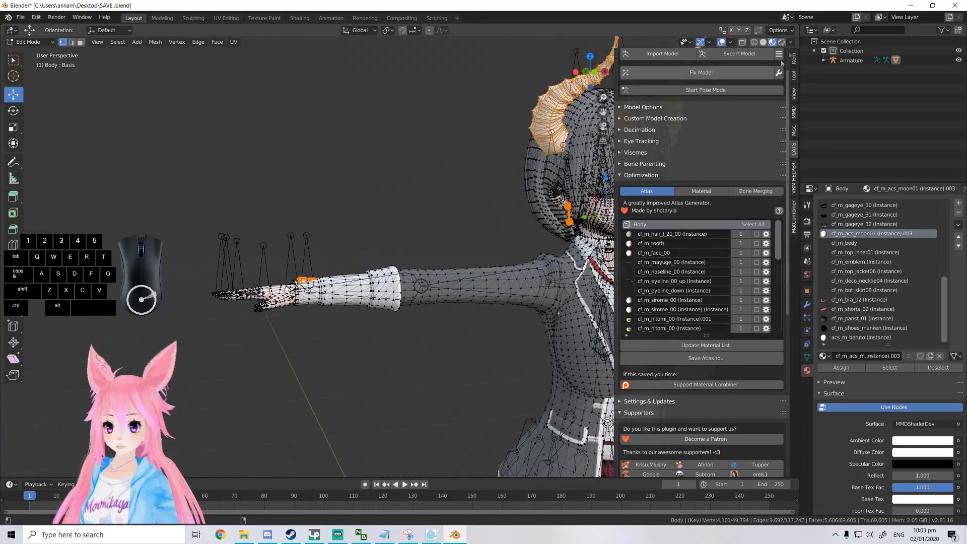
left_click(742, 42)
key("c")
right_click(319, 281)
right_click(331, 263)
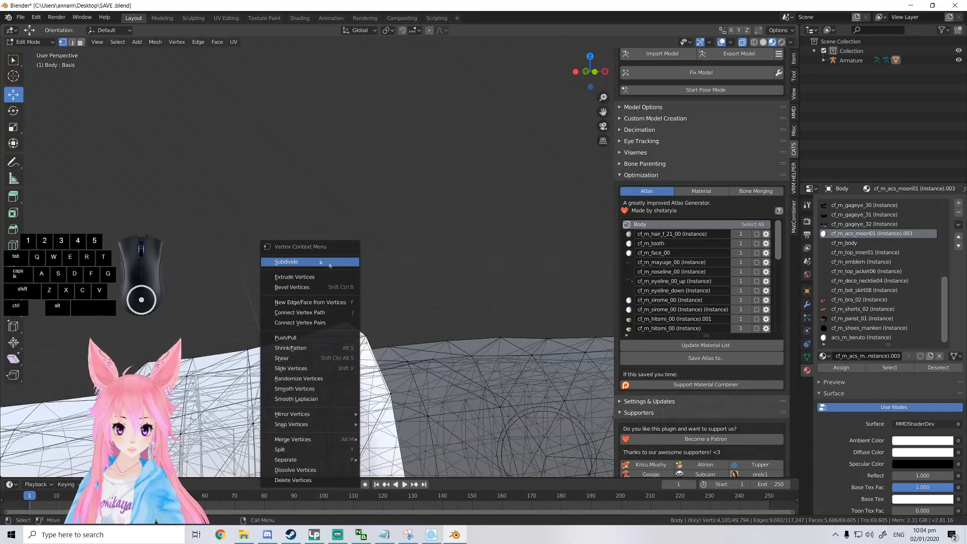
scroll(279, 217, "down", 5)
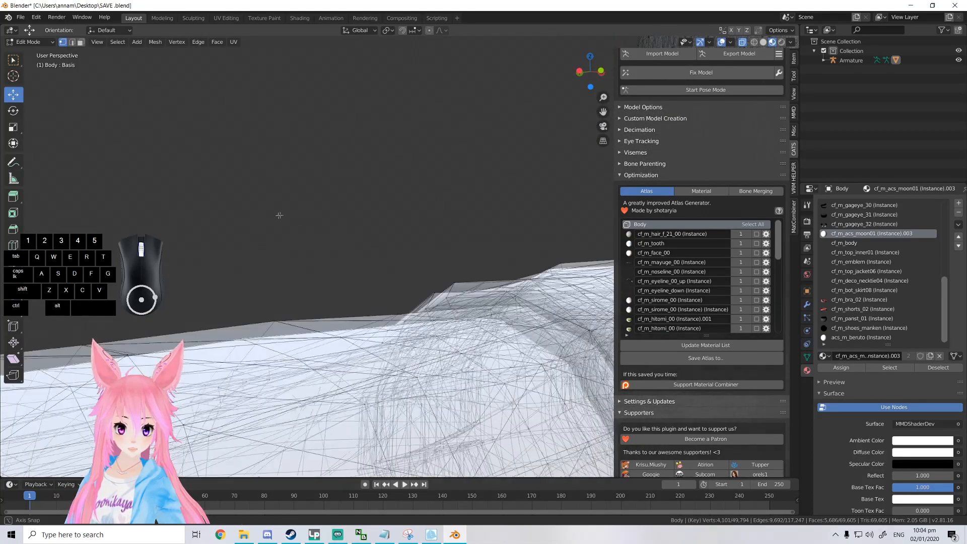
mouse_move(270, 217)
middle_mouse_down()
mouse_move(289, 216)
mouse_move(271, 220)
middle_mouse_up()
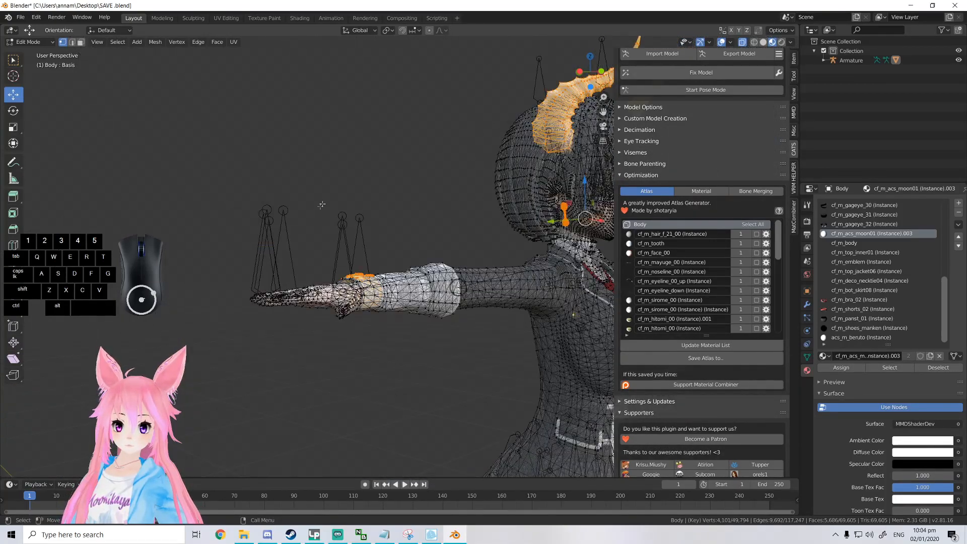
Remove the accessory at the character's right wrist from the selection with circle select.
middle_click_drag(322, 205, 291, 206)
key("c")
scroll(288, 306, "down", 6)
middle_click_drag(288, 306, 282, 307)
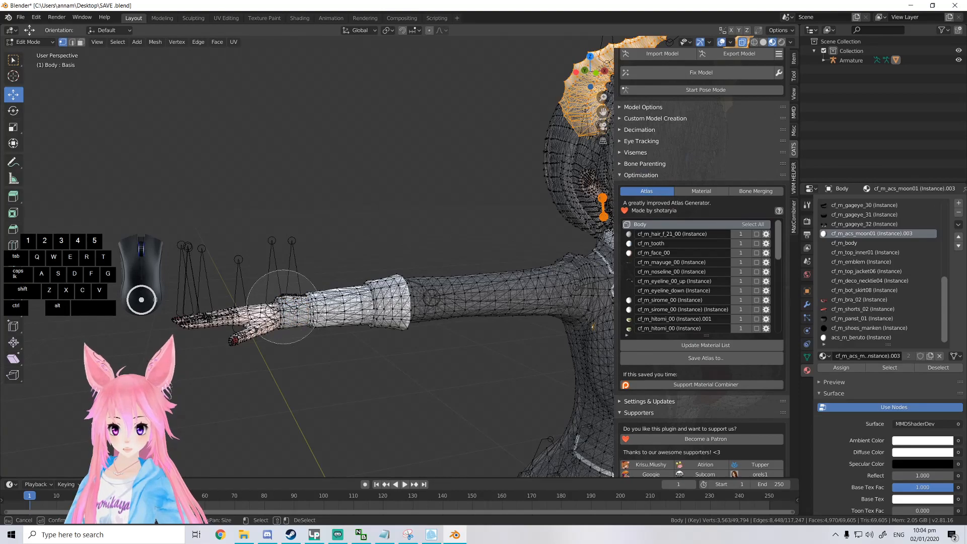
right_click(283, 307)
Remove the accessory at the character's left wrist from the selection with circle select.
middle_click_drag(471, 305, 0, 268, "shift")
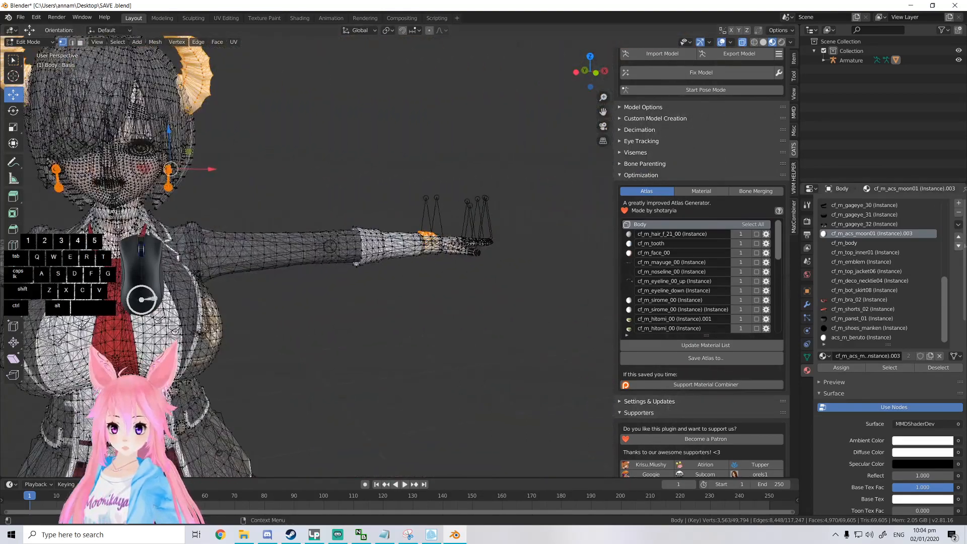
scroll(480, 244, "down", 1)
key("c")
middle_click(425, 241)
middle_click(425, 241)
right_click(424, 241)
Circle-deselect both earrings so that only the two horns stay selected.
mouse_move(386, 199)
middle_mouse_down()
mouse_move(358, 180)
mouse_move(375, 288)
middle_mouse_up()
key("c")
middle_click(375, 289)
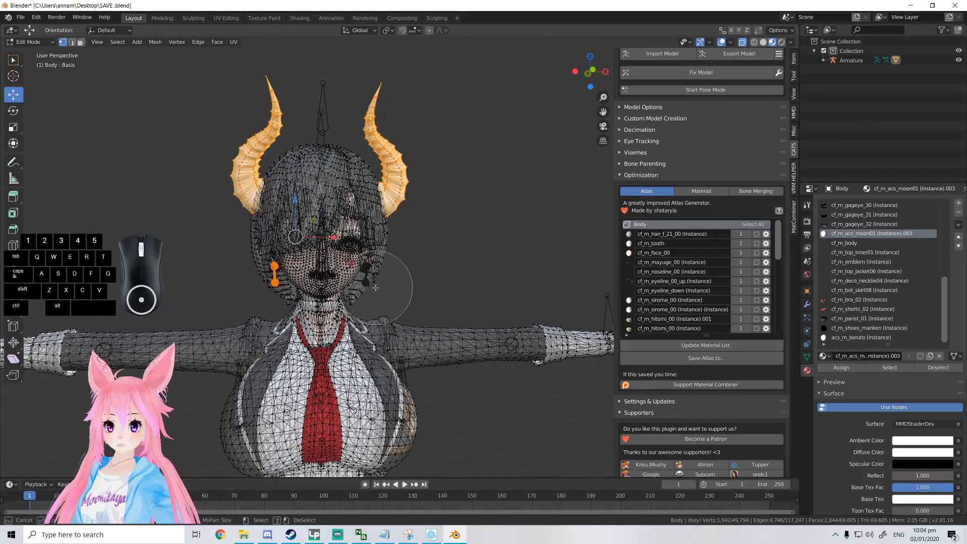
middle_click(273, 281)
right_click(313, 273)
middle_click_drag(276, 114, 311, 88)
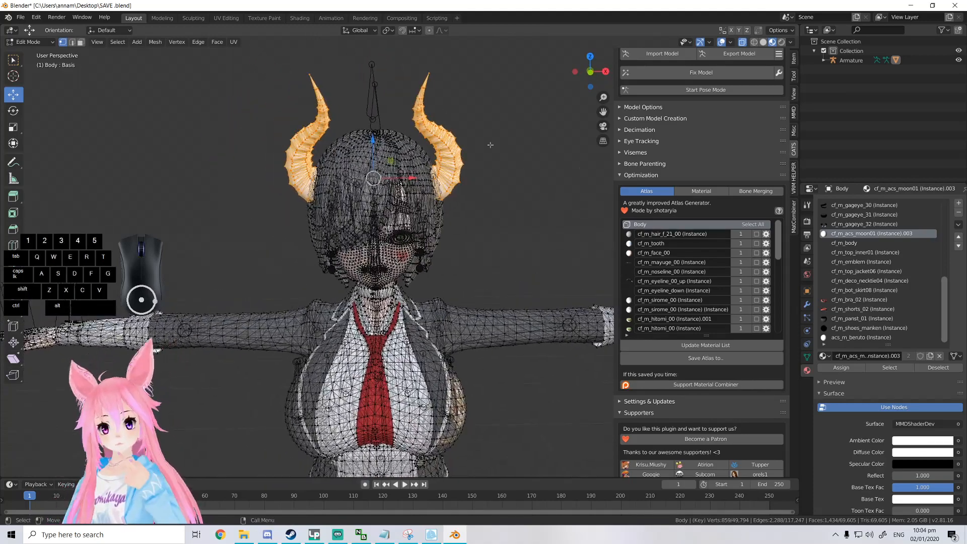
Add a new material slot to the Body mesh, assign the selected horns to it, and name its new material hORN.
left_click(960, 204)
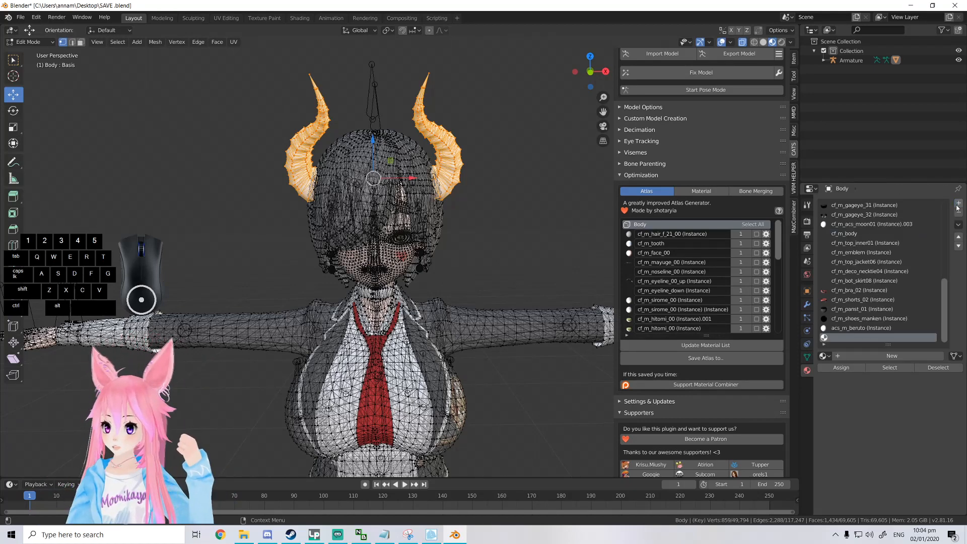
left_click(853, 368)
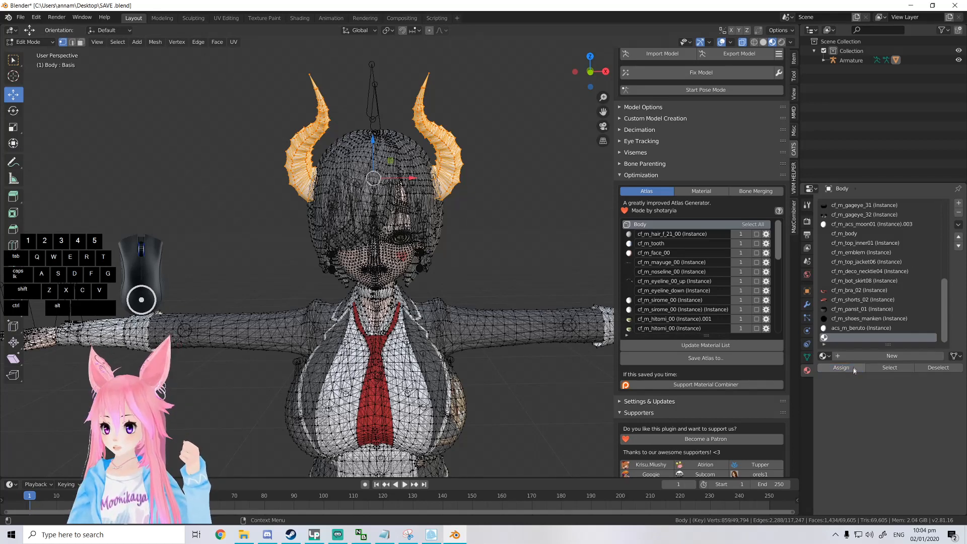
left_click(863, 356)
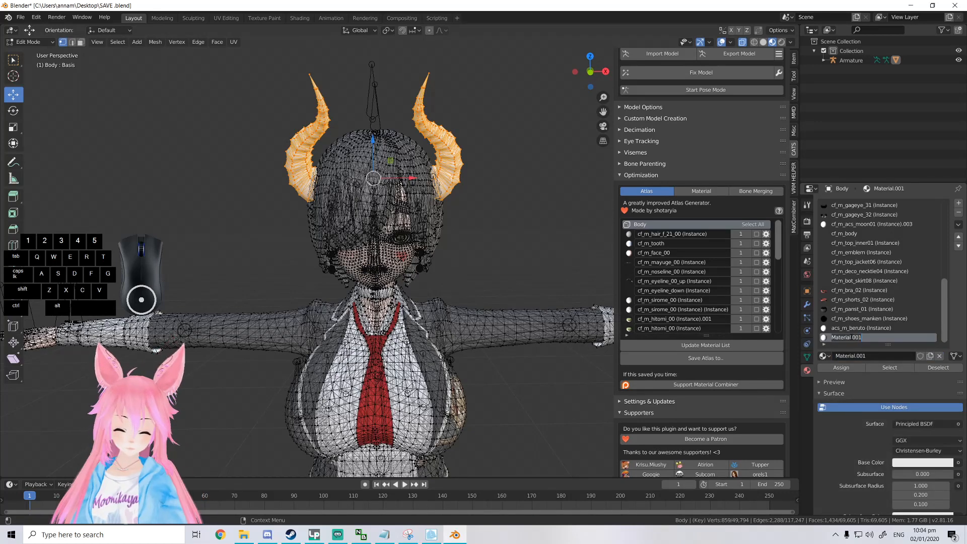
type("hORN")
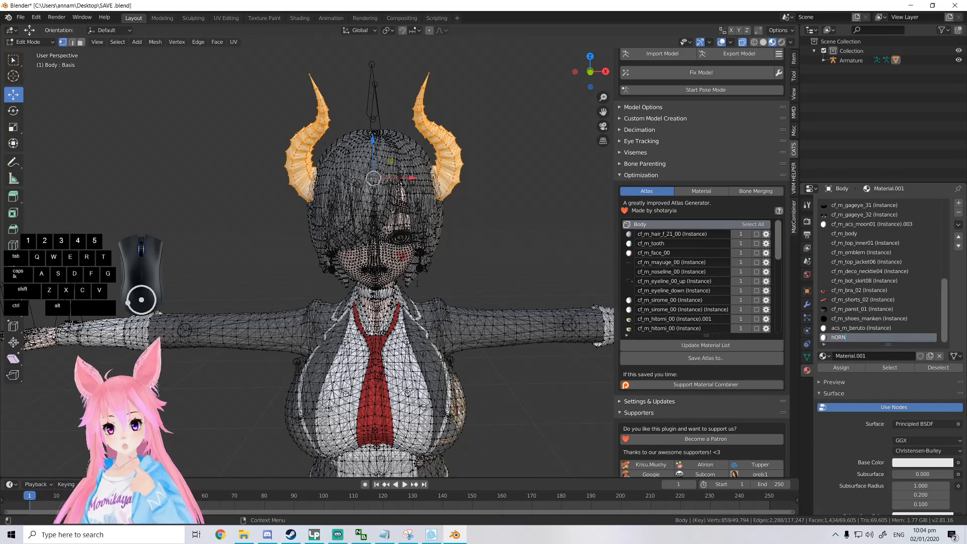
Check the hORN material assignment by deselecting and reselecting its geometry, and finish with the horns deselected.
left_click(932, 372)
left_click(934, 371)
left_click(903, 370)
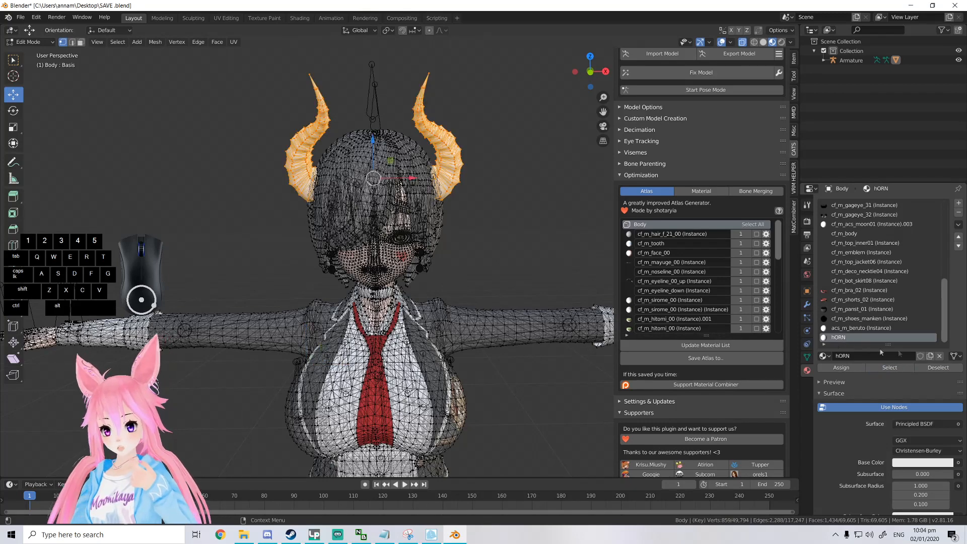
left_click(935, 368)
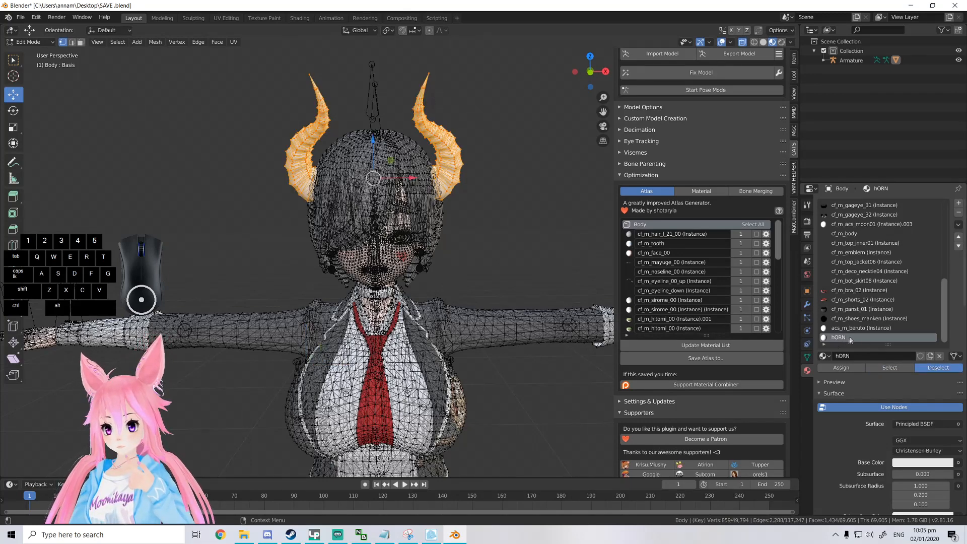
Select the geometry still assigned to the cf_m_acs_moon01 (Instance).003 material.
scroll(875, 295, "up", 3)
scroll(876, 295, "up", 3)
left_click(867, 282)
left_click(901, 370)
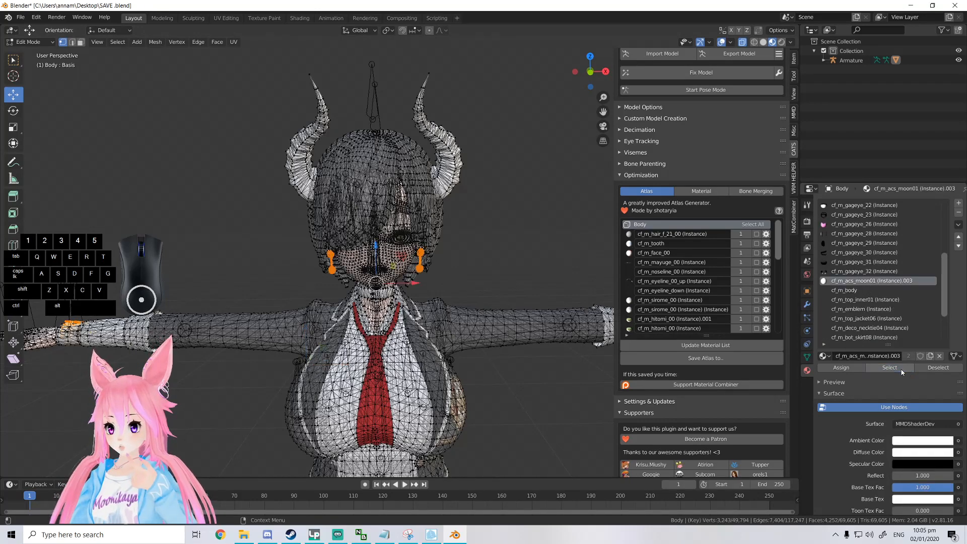
Circle-deselect the accessories at both wrists so that only the two earrings stay selected.
scroll(438, 240, "down", 4)
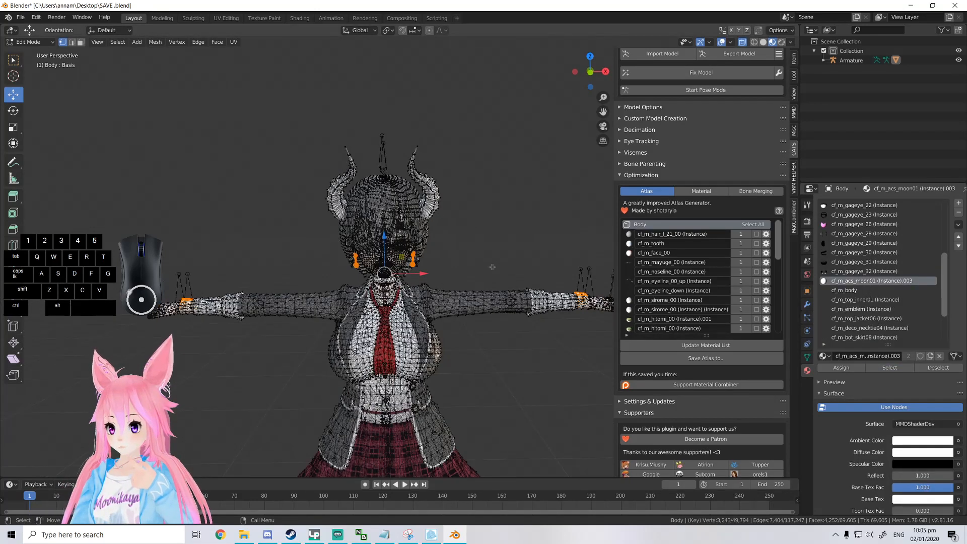
mouse_move(472, 213)
middle_mouse_down()
mouse_move(489, 201)
mouse_move(481, 211)
middle_mouse_up()
key("c")
middle_click(156, 323)
middle_click(574, 327)
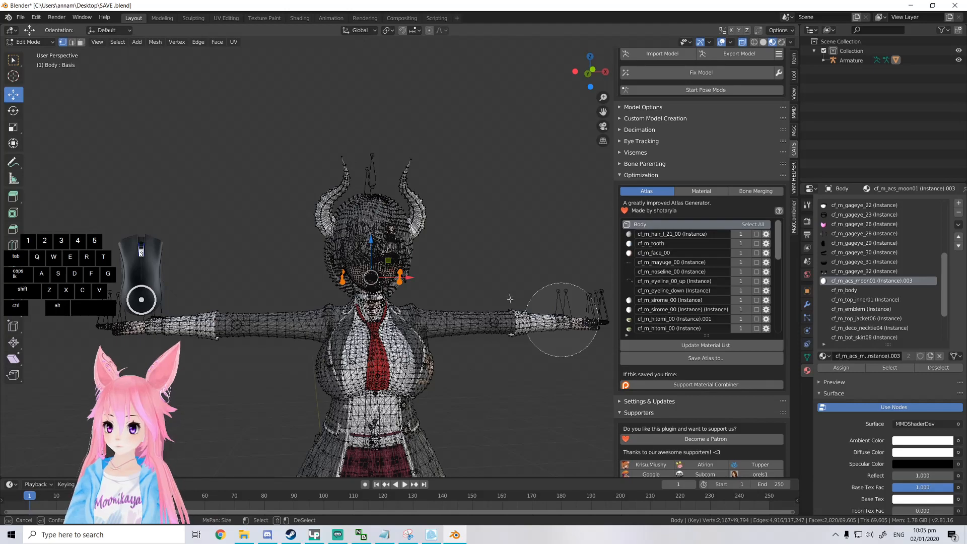
key("Escape")
scroll(509, 302, "down", 7)
scroll(508, 305, "up", 7)
scroll(500, 298, "up", 5)
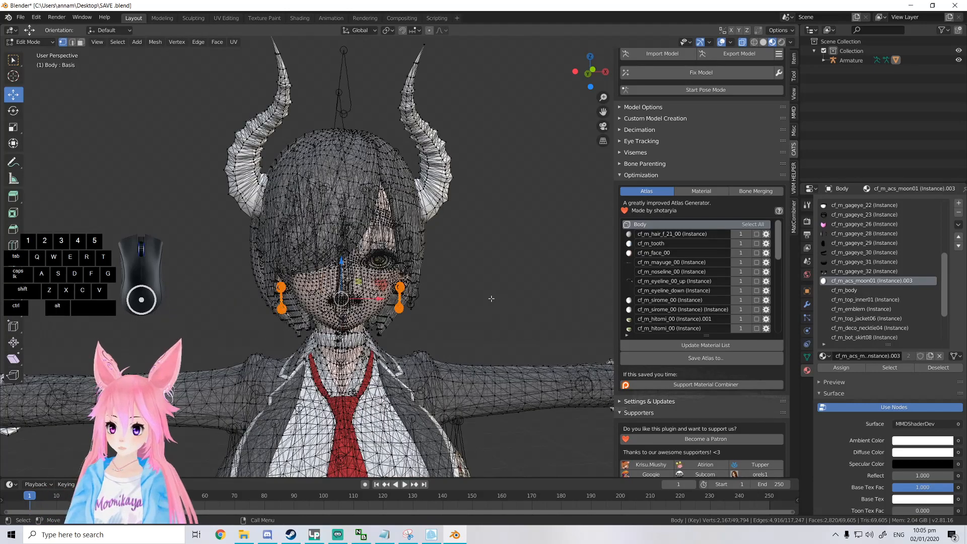
scroll(528, 285, "up", 2, "shift")
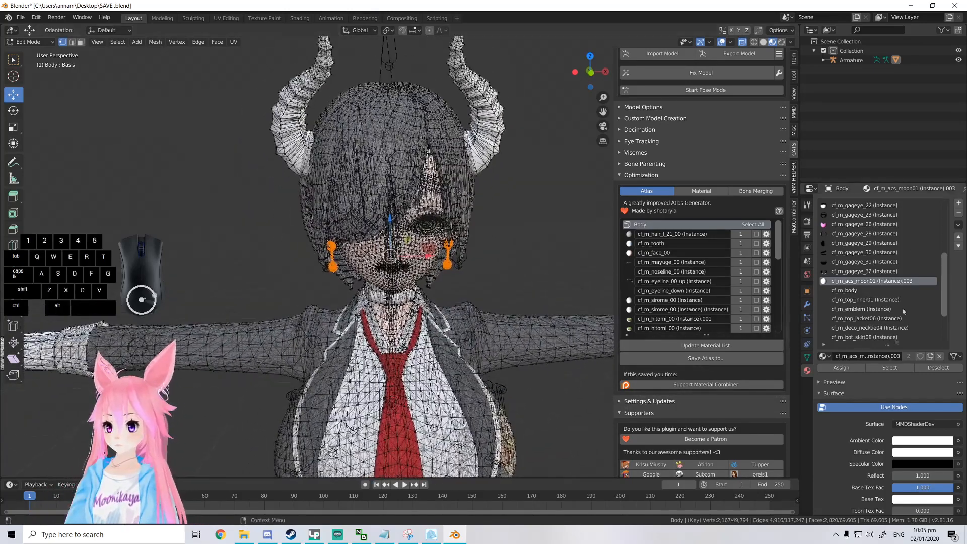
Add a new material slot to the Body mesh, name its new material EARRING, and assign the selected earrings to it.
left_click(958, 204)
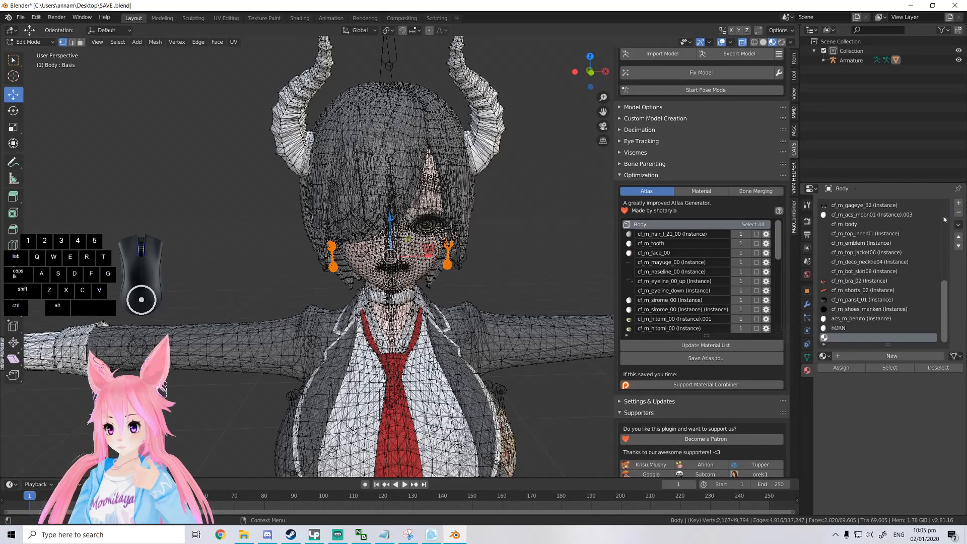
left_click(872, 354)
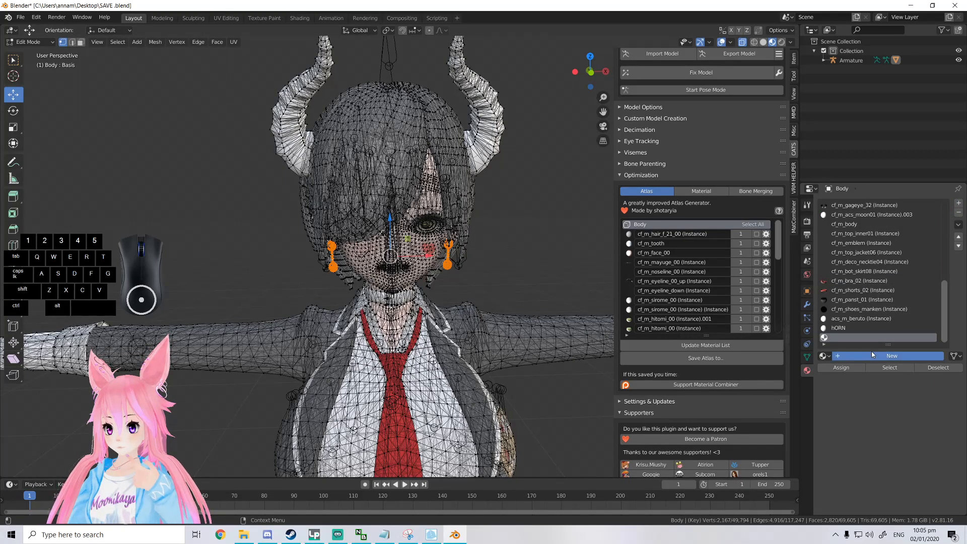
double_click(850, 338)
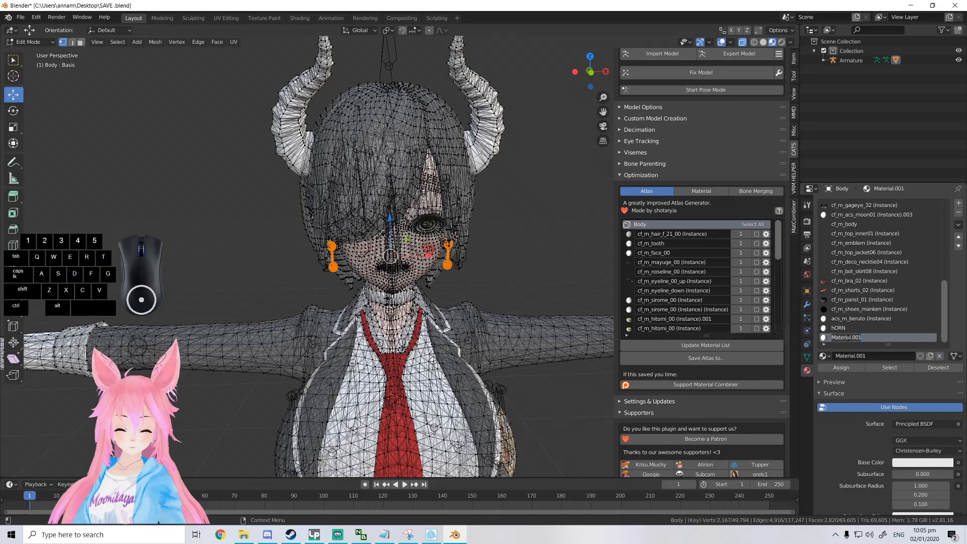
type("EARRING")
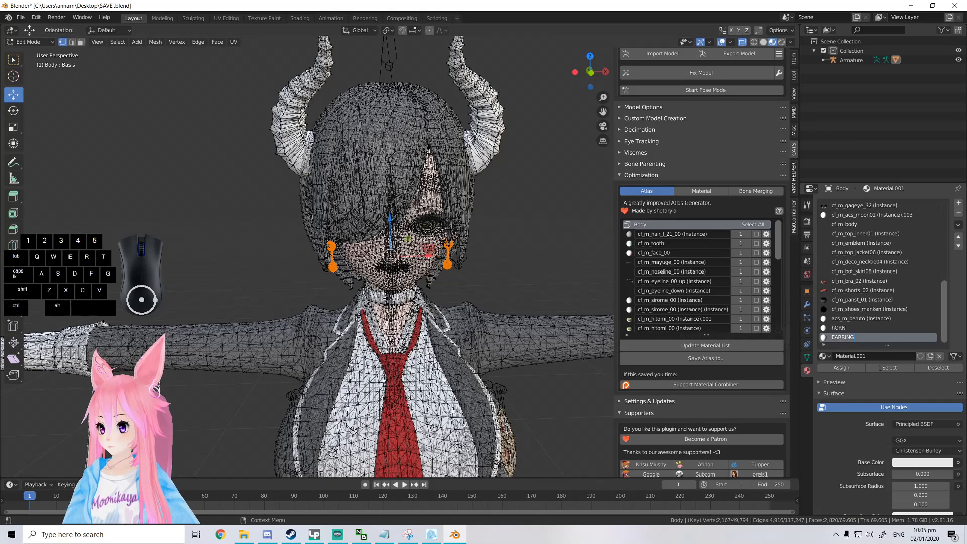
left_click(850, 368)
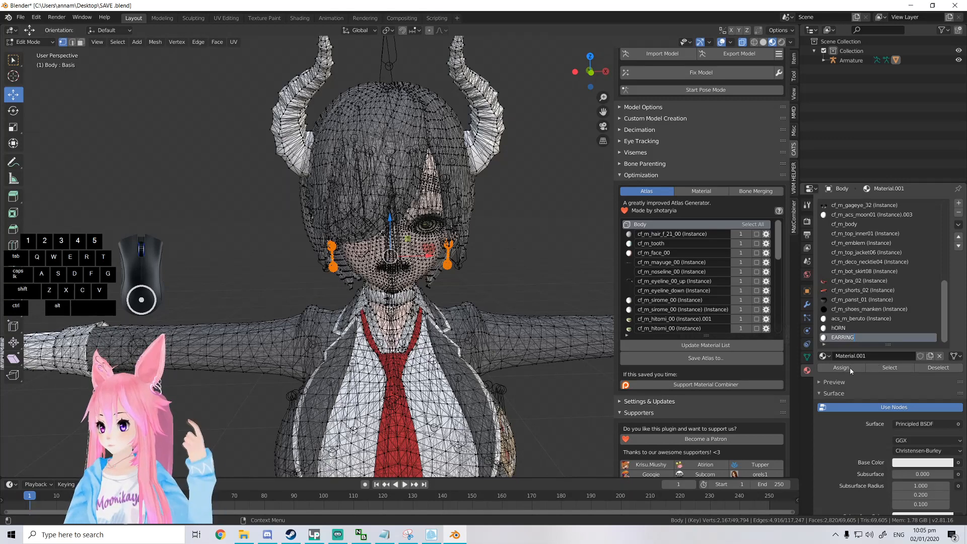
key("Return")
left_click(850, 368)
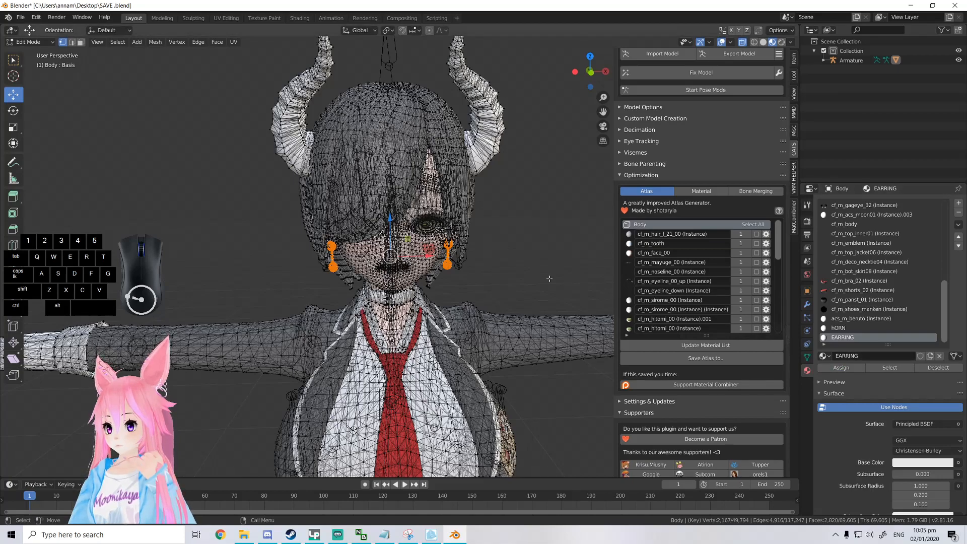
Check the EARRING material assignment by deselecting, reselecting and again deselecting its geometry.
left_click(928, 370)
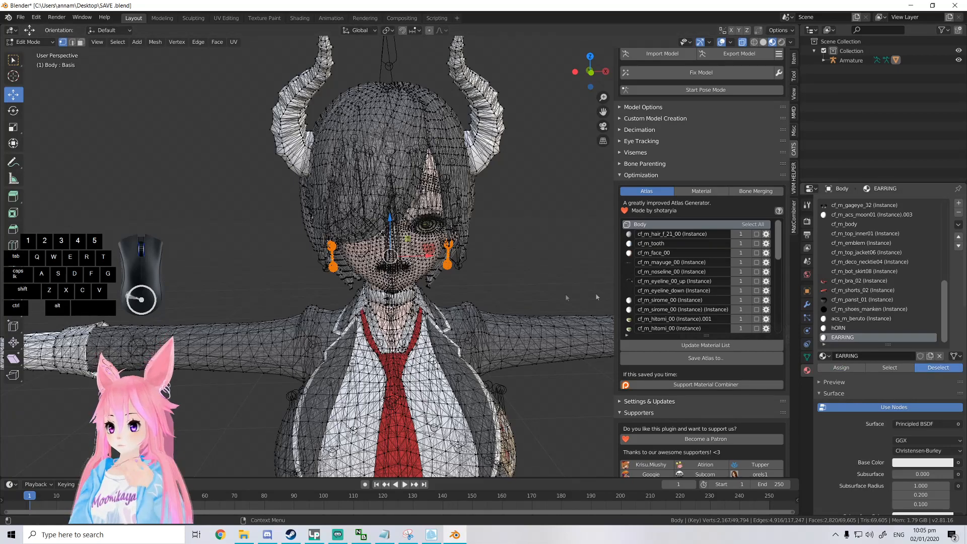
middle_click_drag(613, 299, 588, 280)
middle_click_drag(316, 405, 515, 259, "shift")
scroll(540, 267, "up", 6)
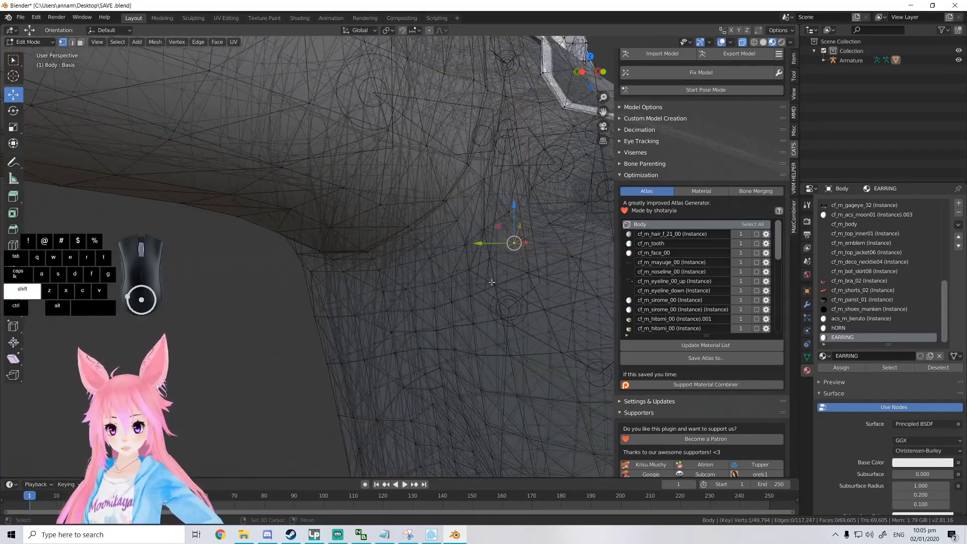
scroll(526, 252, "up", 3)
middle_click_drag(526, 251, 387, 303, "shift")
scroll(387, 304, "up", 2)
scroll(387, 304, "down", 6)
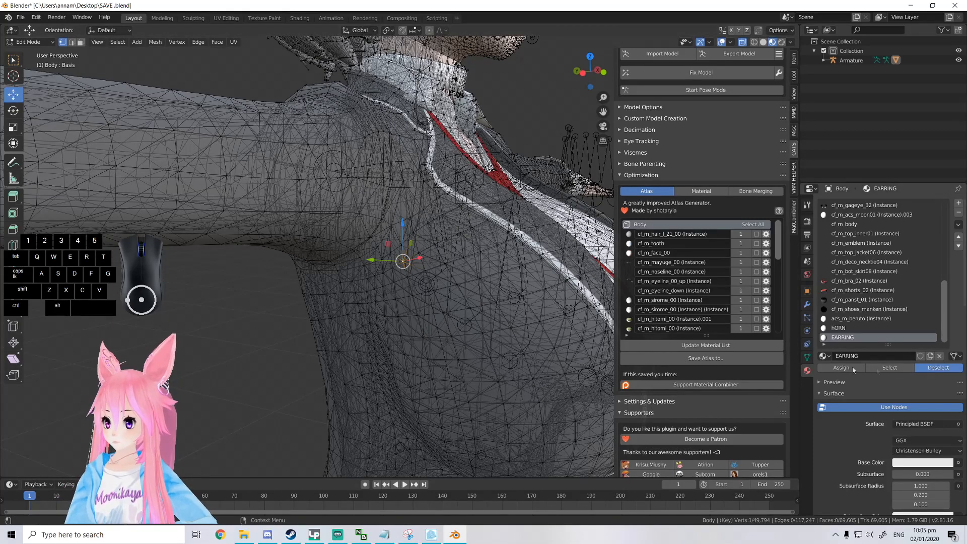
scroll(530, 319, "down", 3)
left_click(905, 371)
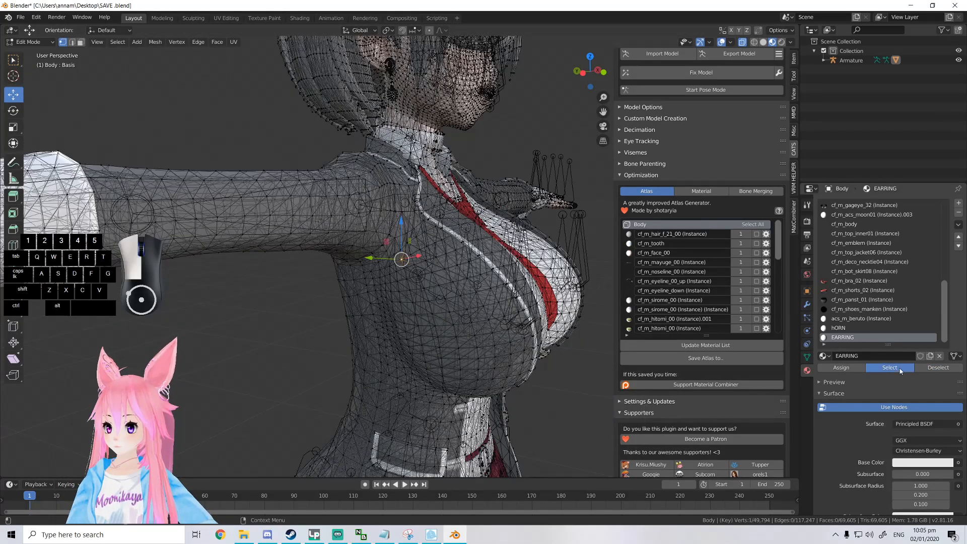
left_click(923, 369)
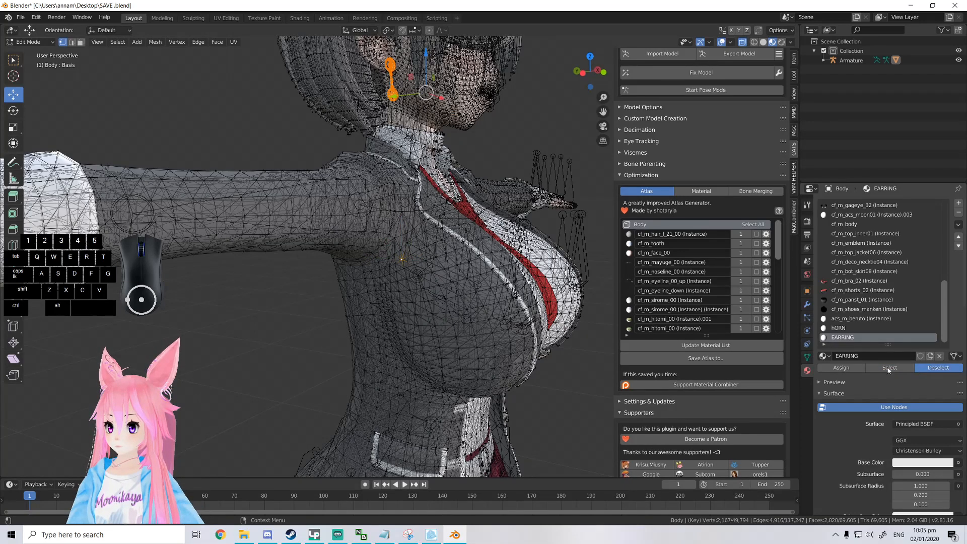
Select the entire Body mesh, and finish by clearing the whole selection.
key("a")
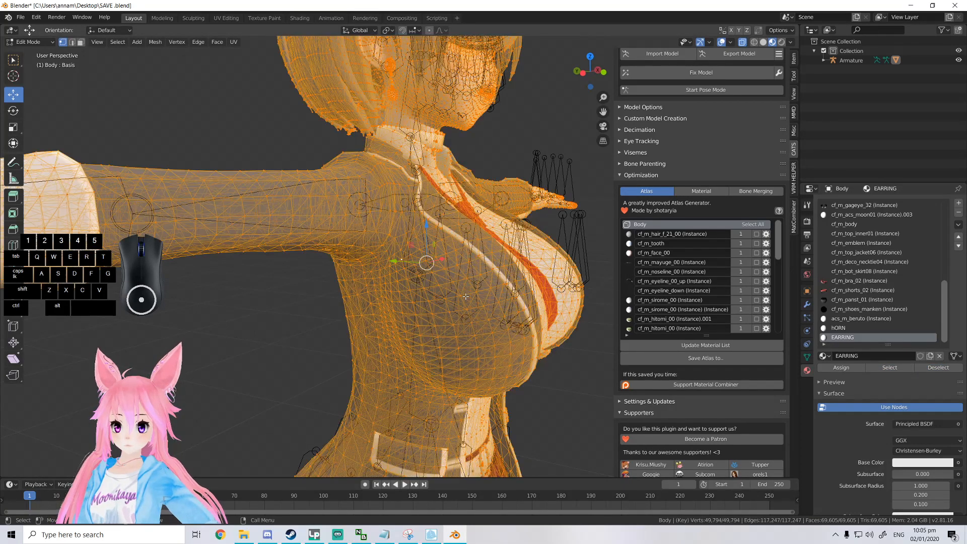
key("a")
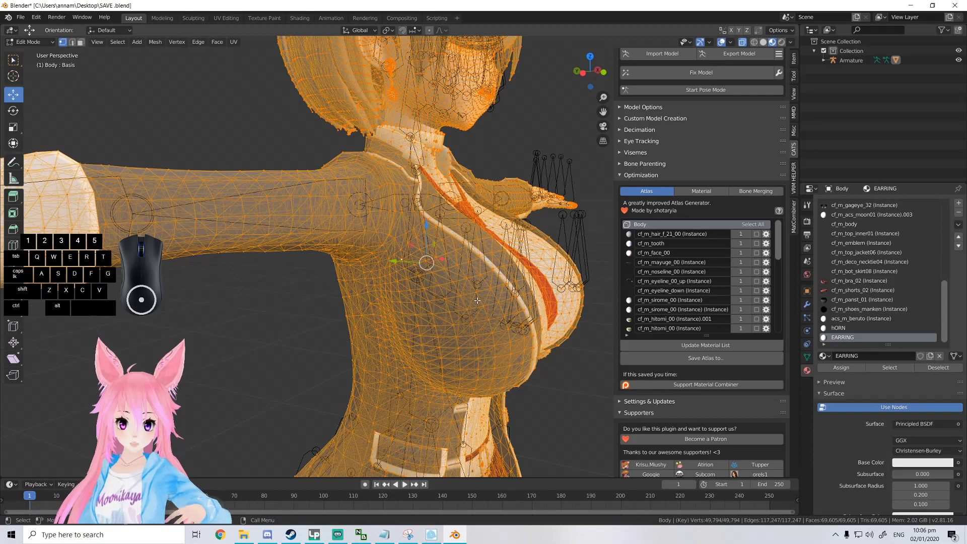
key("a")
key("a")
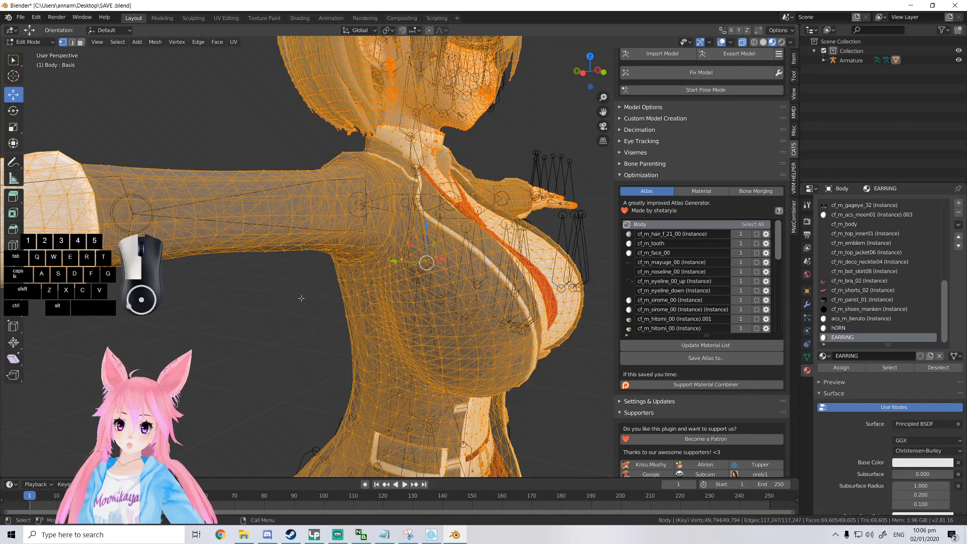
left_click(266, 297)
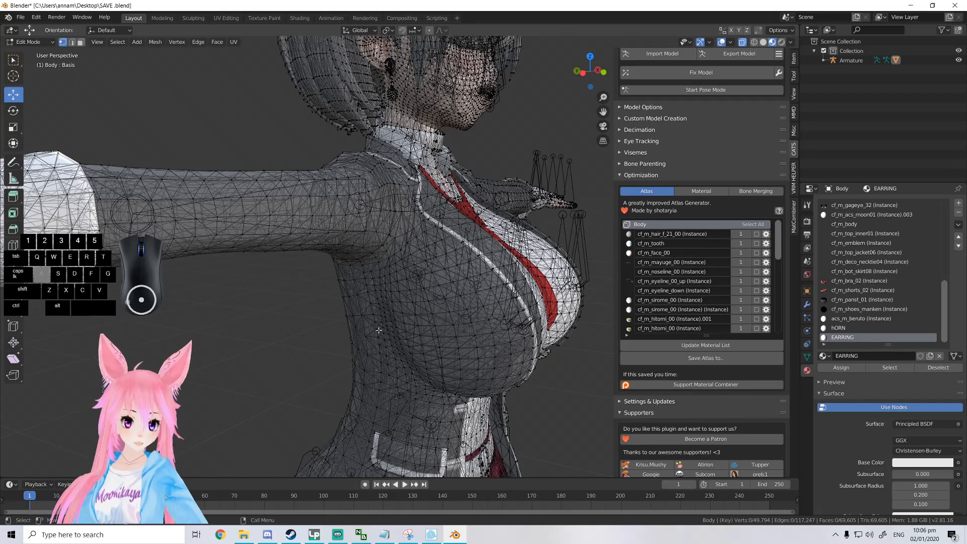
key("a")
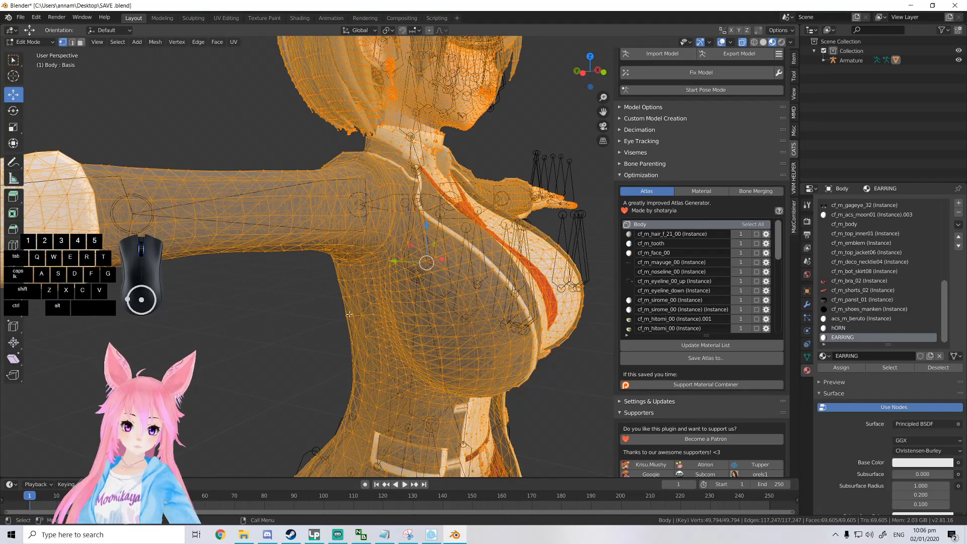
key("a")
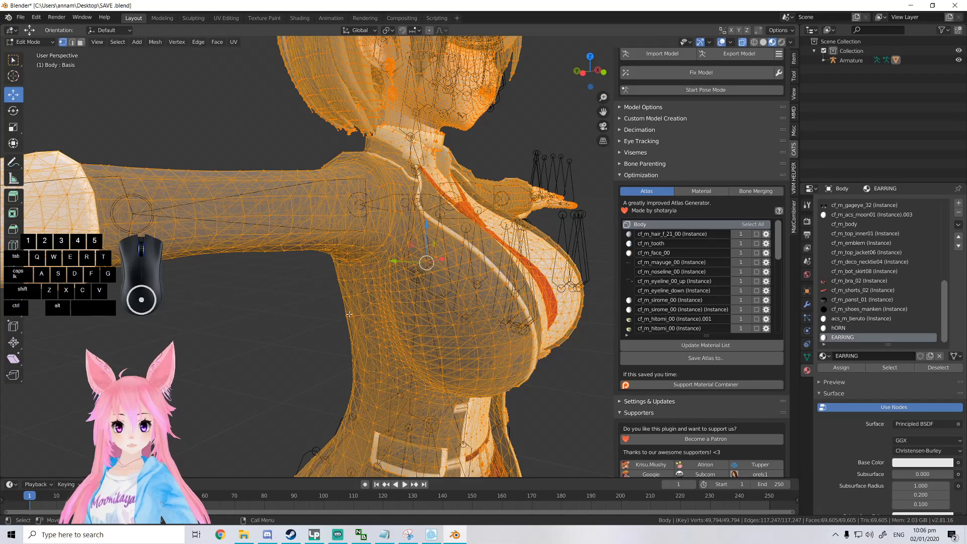
key("a")
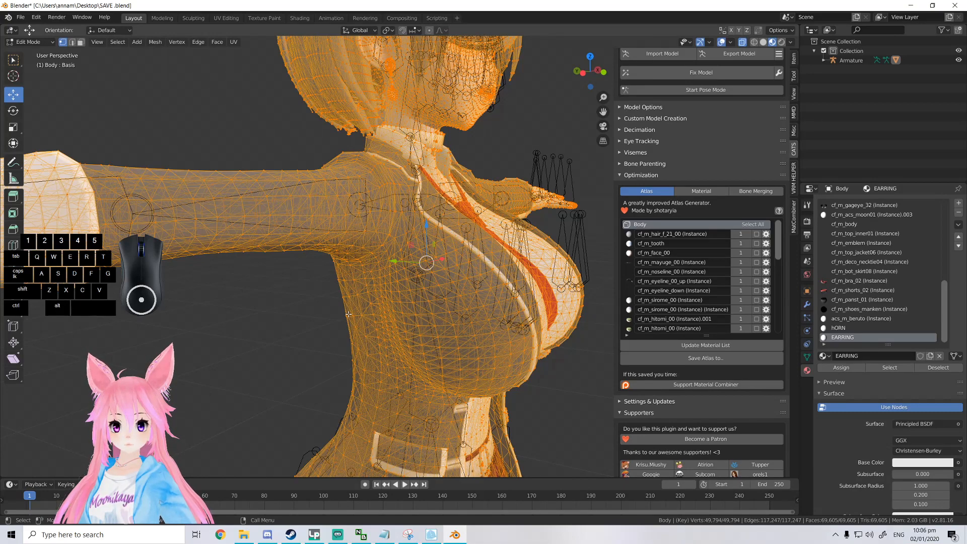
middle_click_drag(437, 314, 348, 321)
key("alt+a")
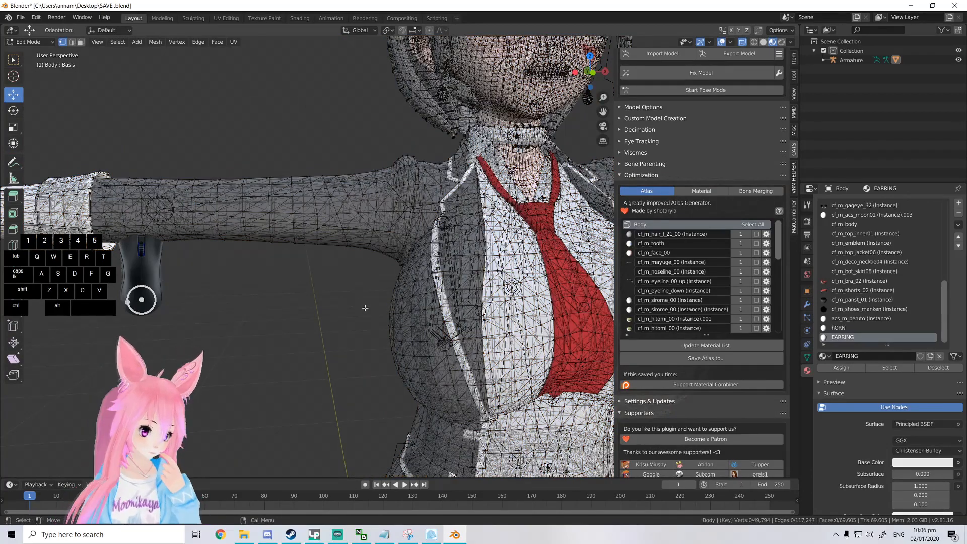
Recheck which geometry belongs to EARRING from the front of the head, leaving the earrings deselected.
middle_click_drag(479, 315, 453, 318)
scroll(554, 323, "up", 4)
scroll(496, 330, "down", 6)
middle_click_drag(454, 317, 418, 292)
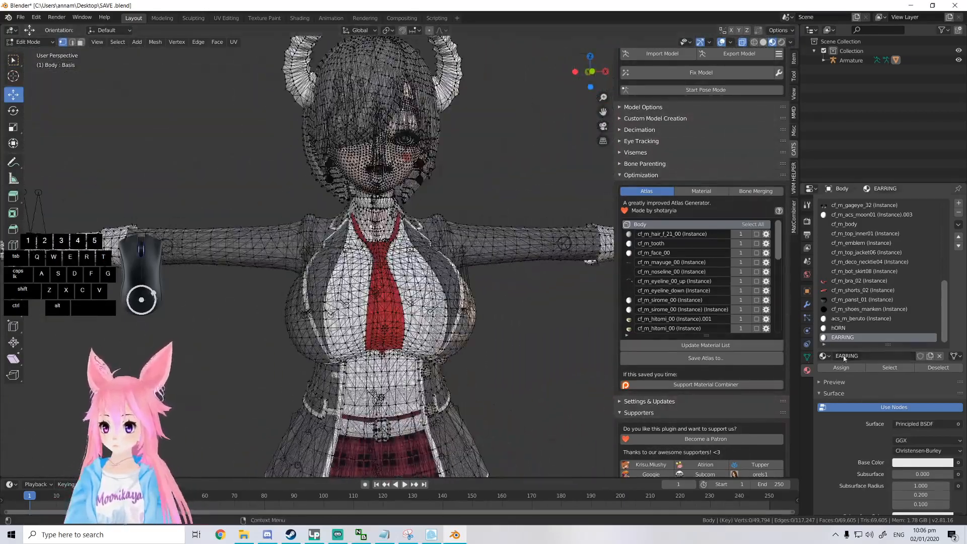
left_click(896, 369)
middle_click_drag(509, 331, 523, 408)
left_click(938, 368)
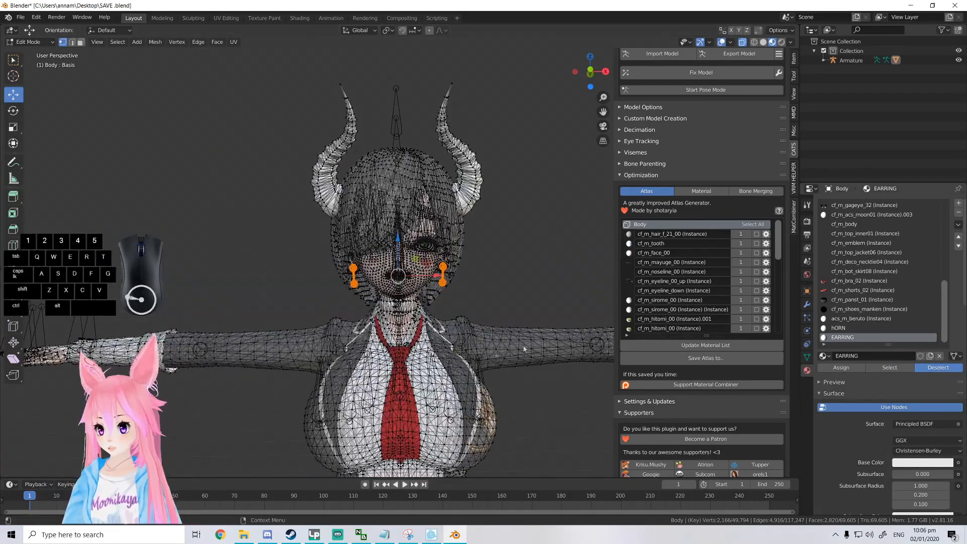
mouse_move(510, 359)
middle_mouse_down()
mouse_move(488, 391)
mouse_move(415, 396)
middle_mouse_up()
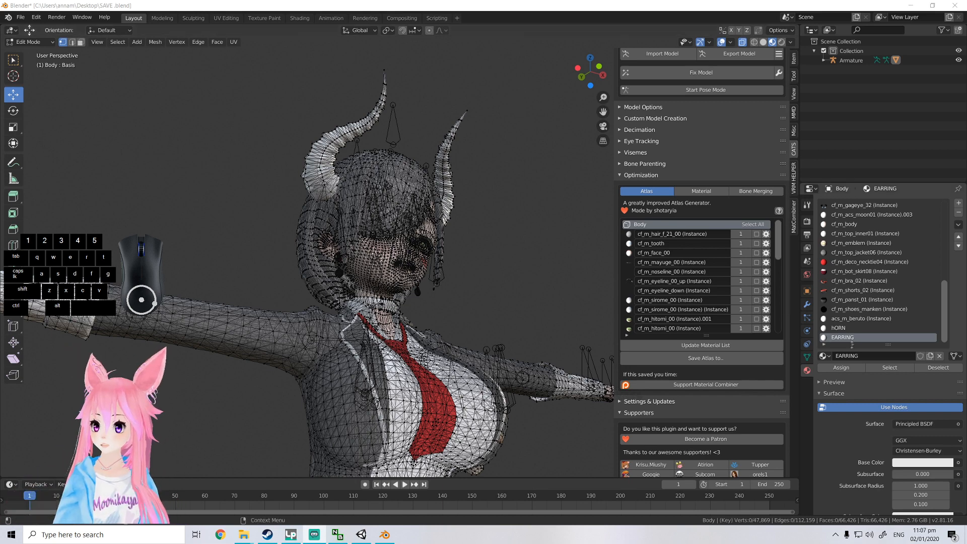
Include all Body materials in the atlas except cf_m_hair_f_21_00 (Instance), and select the geometry of that hair material.
scroll(867, 255, "up", 5)
scroll(866, 255, "up", 3)
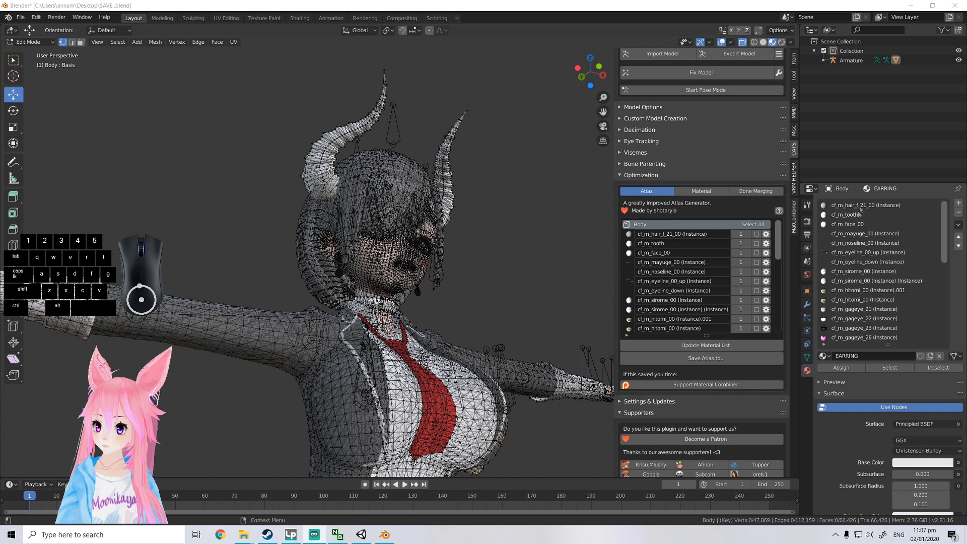
left_click(860, 207)
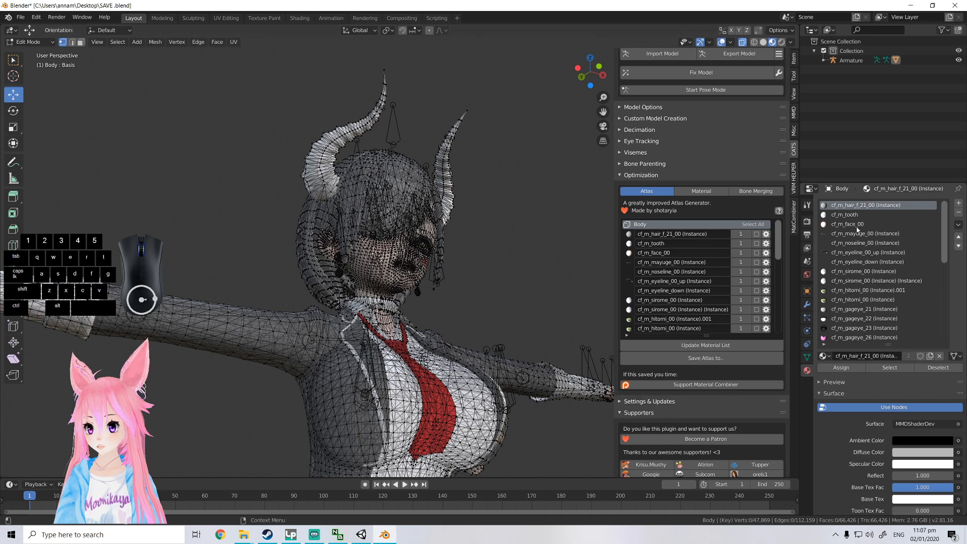
left_click(750, 226)
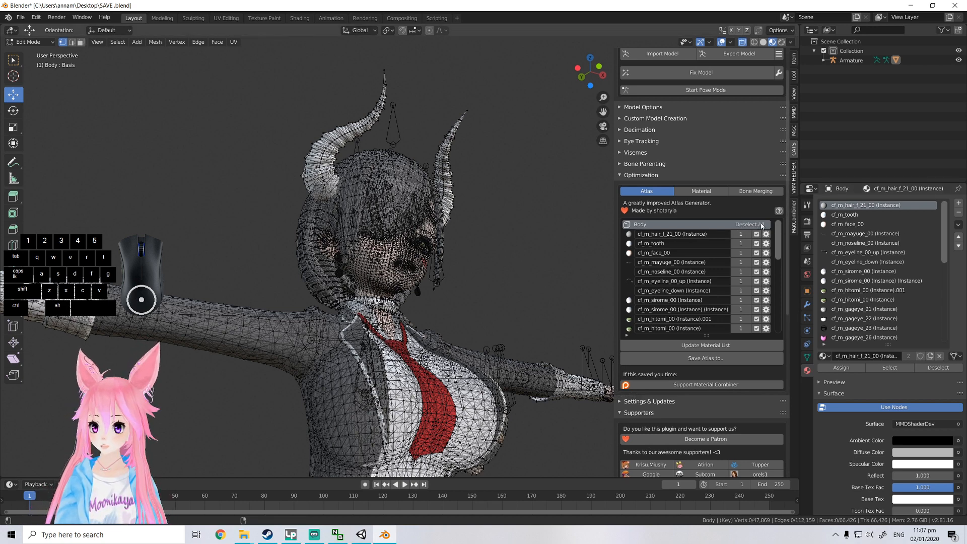
left_click(757, 235)
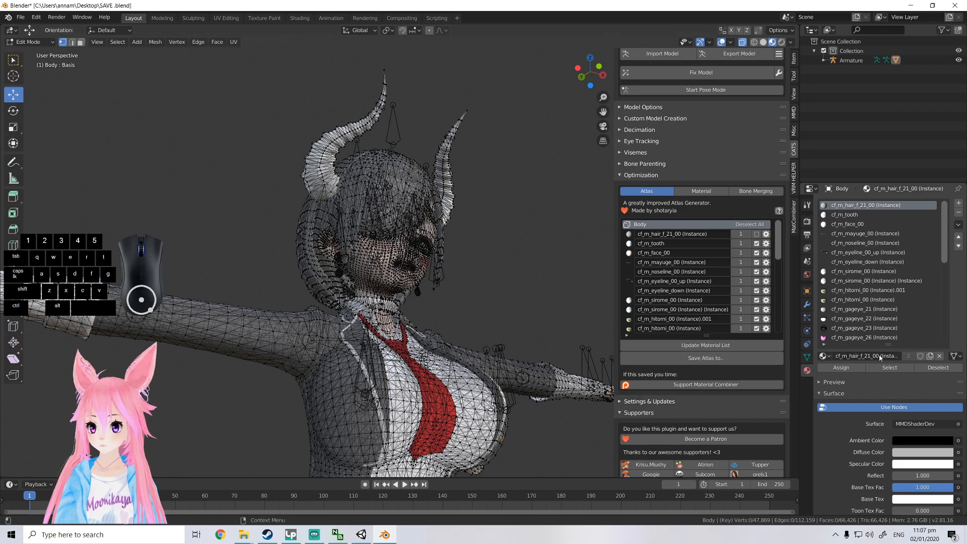
left_click(890, 367)
mouse_move(509, 282)
middle_mouse_down()
mouse_move(531, 283)
mouse_move(509, 290)
middle_mouse_up()
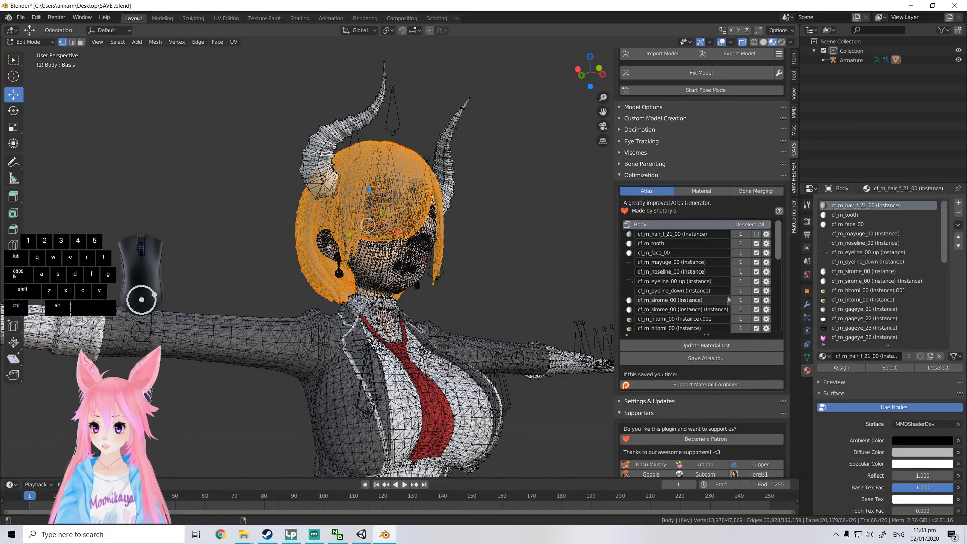
Create the material atlas from the included materials and save it in the Desktop folder.
left_click(707, 359)
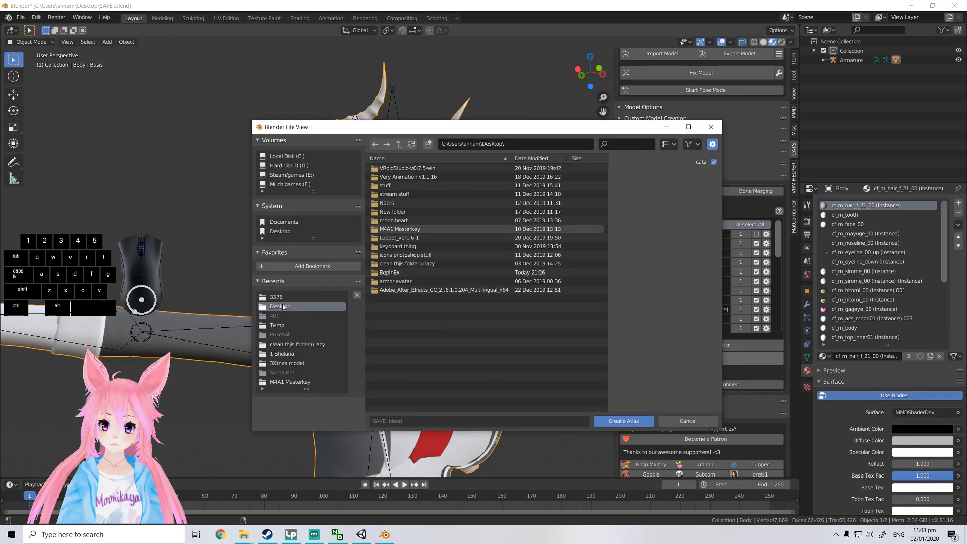
left_click(621, 421)
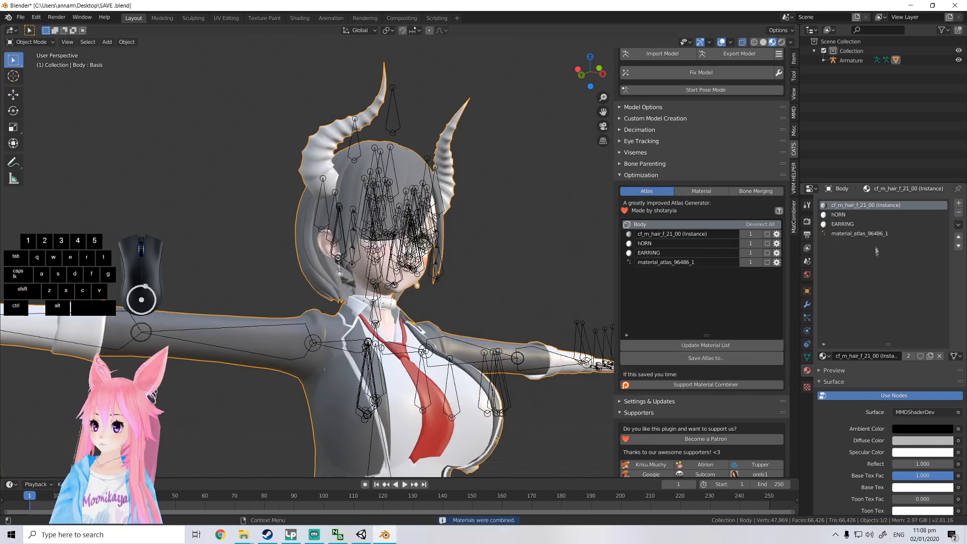
Inspect the character's hair, horns, face and earrings from the front and side with the combined materials.
scroll(528, 234, "down", 1)
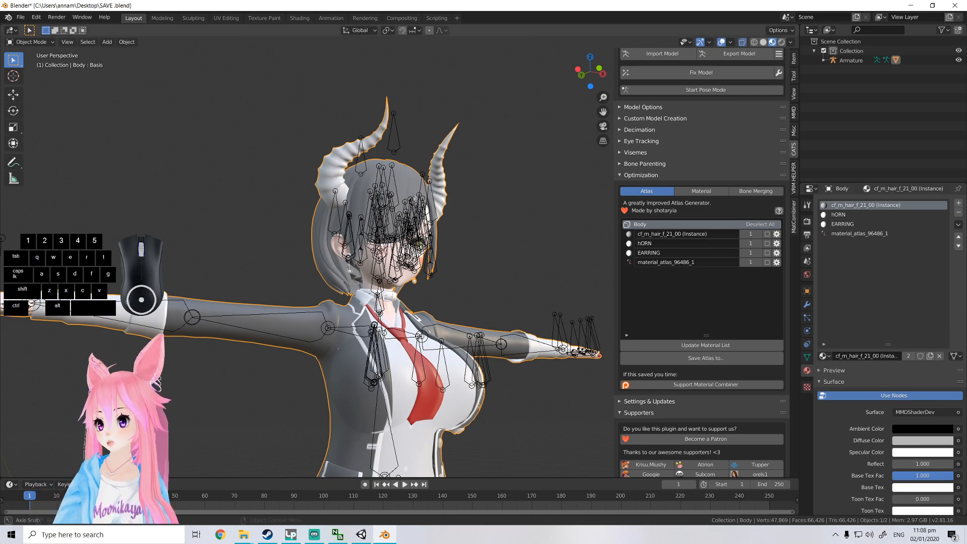
middle_click_drag(456, 189, 407, 184)
scroll(408, 126, "up", 4)
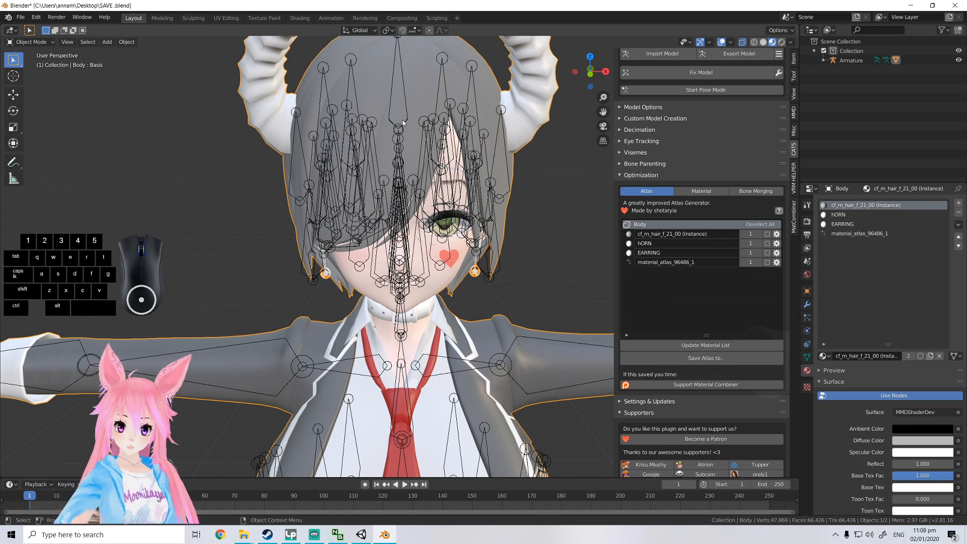
middle_click_drag(427, 77, 496, 89)
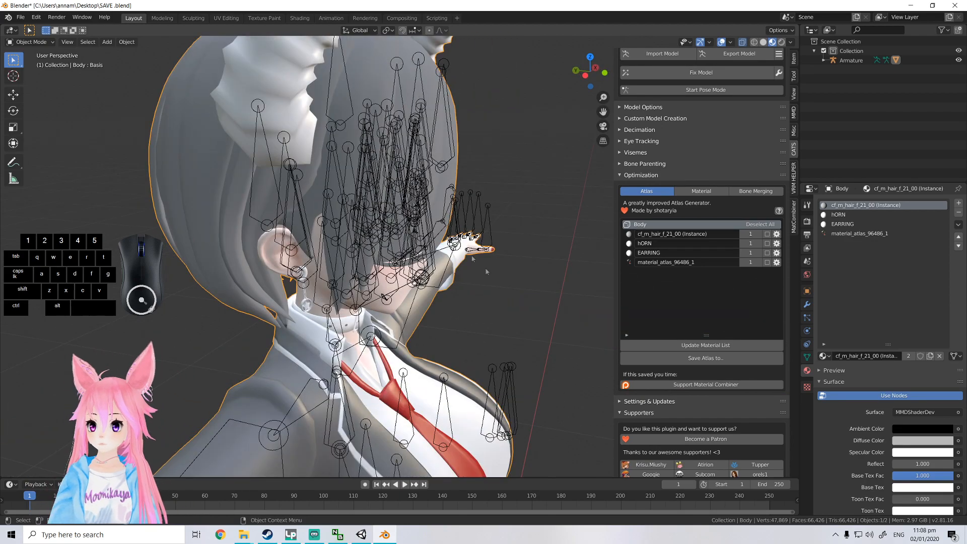
middle_click_drag(486, 271, 429, 271)
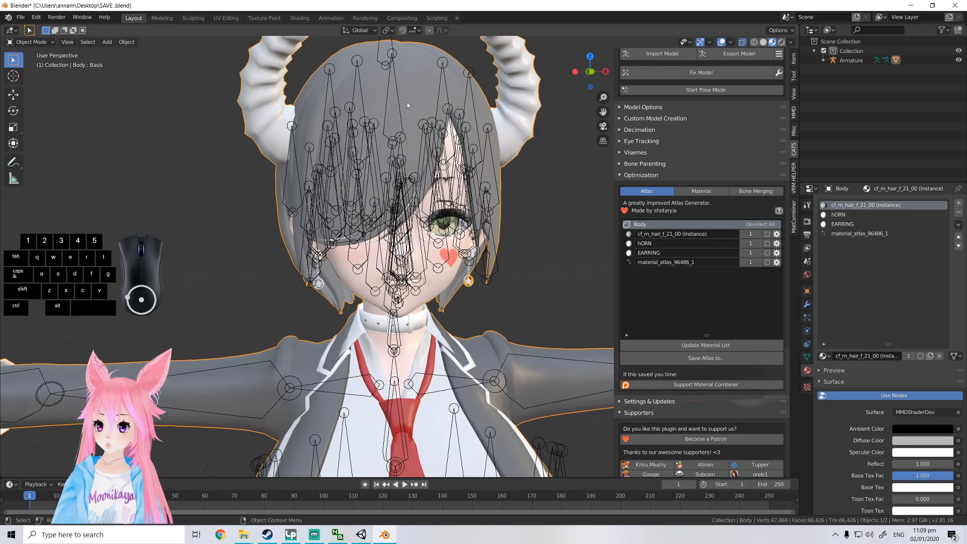
scroll(388, 113, "down", 2)
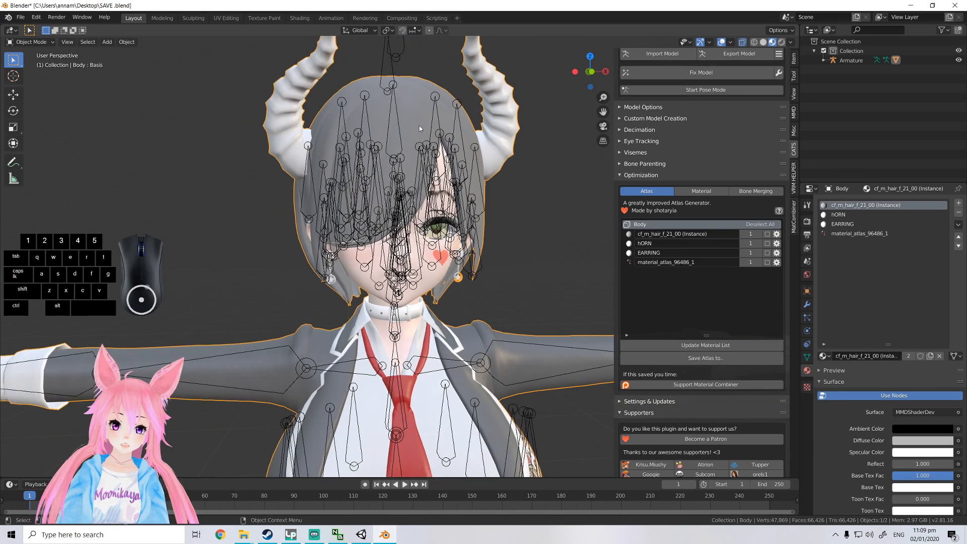
scroll(510, 196, "down", 1)
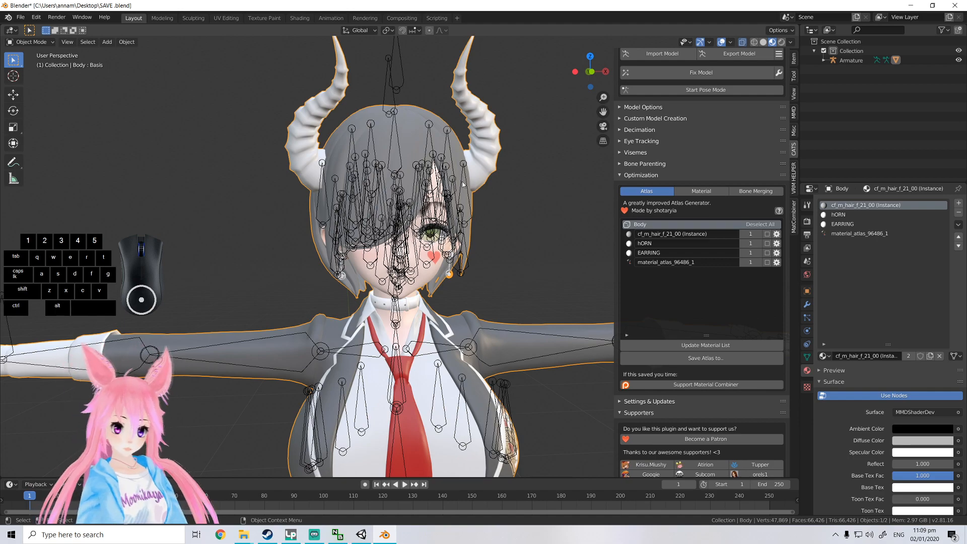
Examine the whole character with the combined materials from several angles, checking the head, earrings, outfit and arms.
scroll(432, 251, "up", 2)
middle_click_drag(445, 244, 470, 170)
scroll(469, 172, "down", 3)
scroll(455, 237, "down", 4)
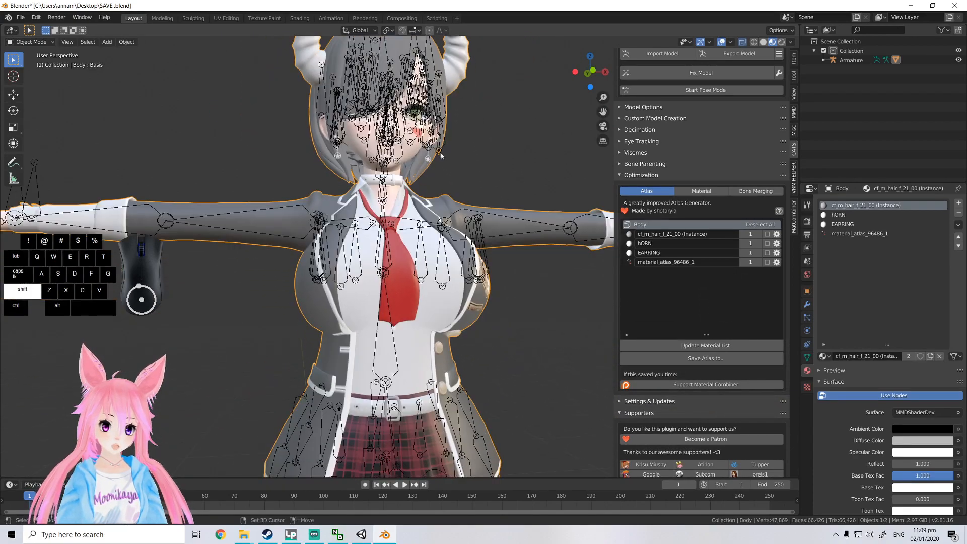
scroll(450, 195, "up", 5)
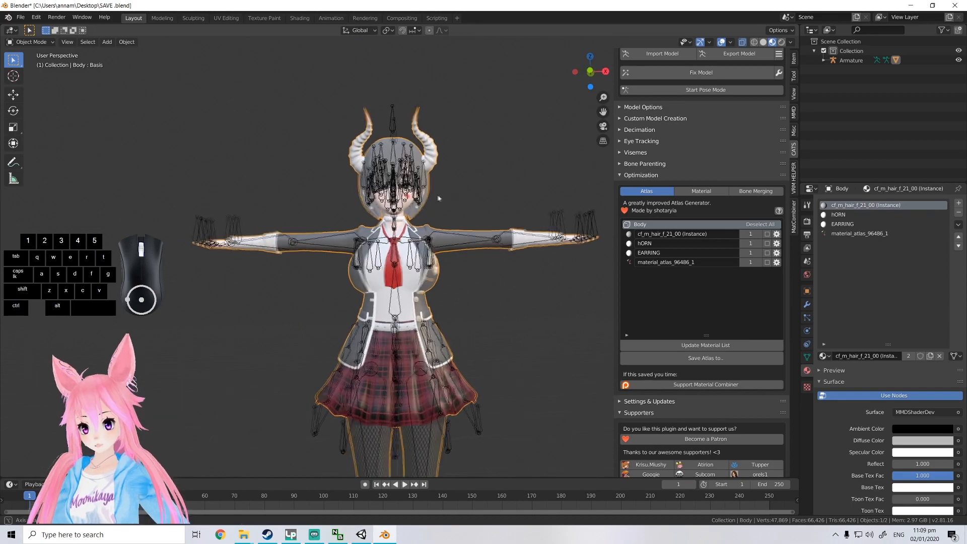
mouse_move(443, 244)
middle_mouse_down()
mouse_move(408, 237)
mouse_move(439, 232)
middle_mouse_up()
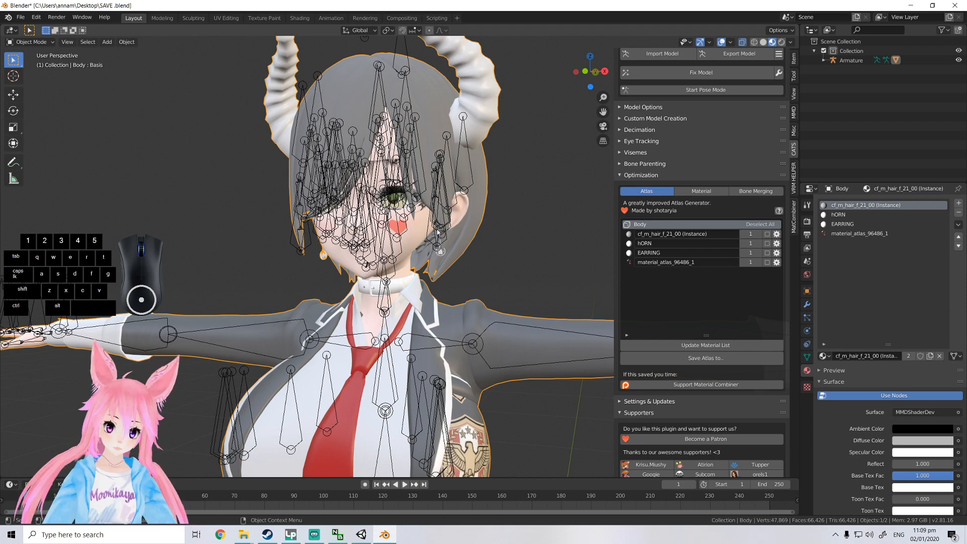
scroll(438, 232, "down", 2)
middle_click_drag(438, 232, 455, 259)
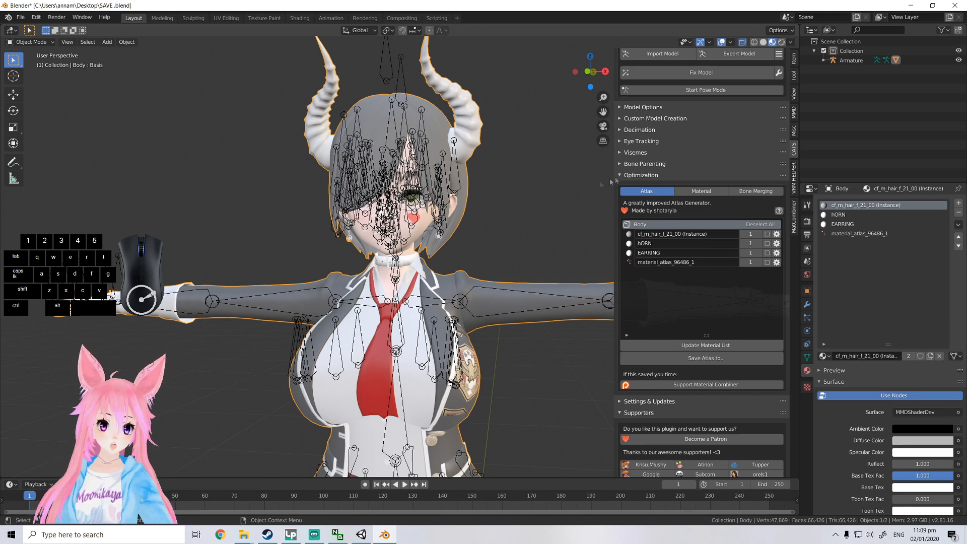
Collapse the optimization options and review the shape key list of the Body mesh.
left_click(644, 176)
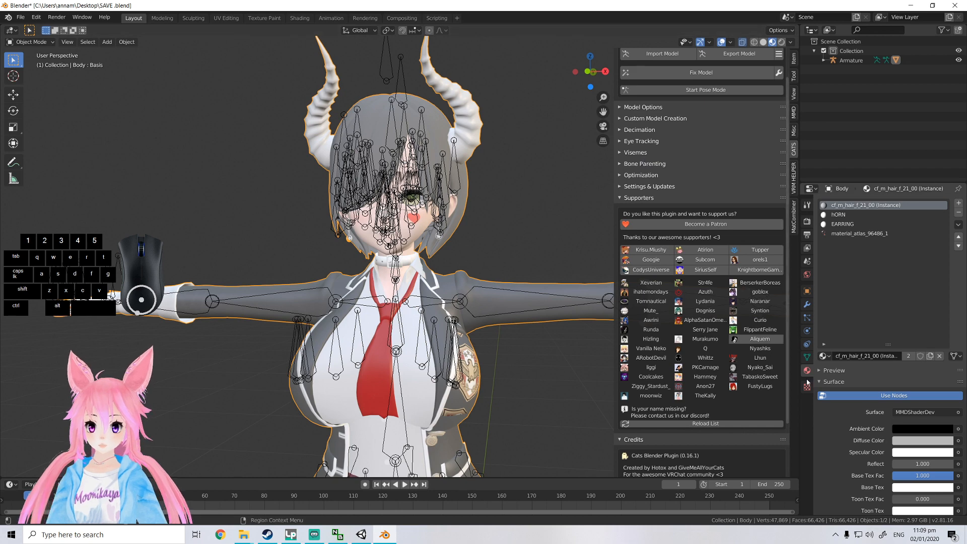
left_click(807, 357)
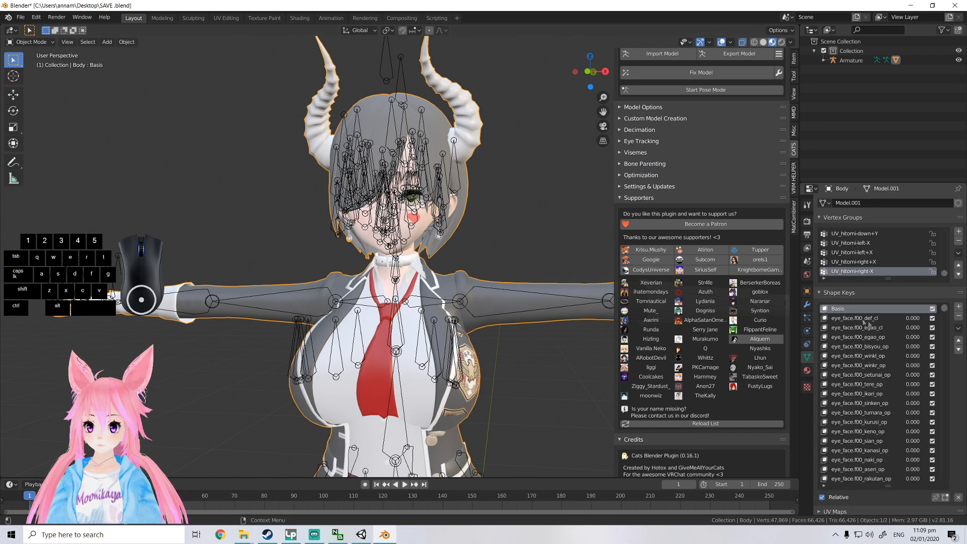
scroll(878, 341, "down", 10)
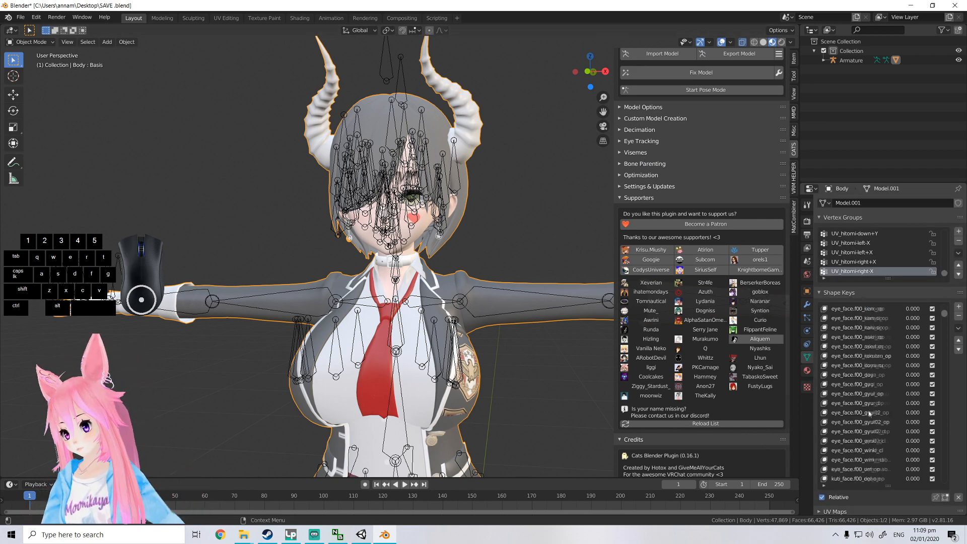
left_click_drag(954, 397, 917, 290)
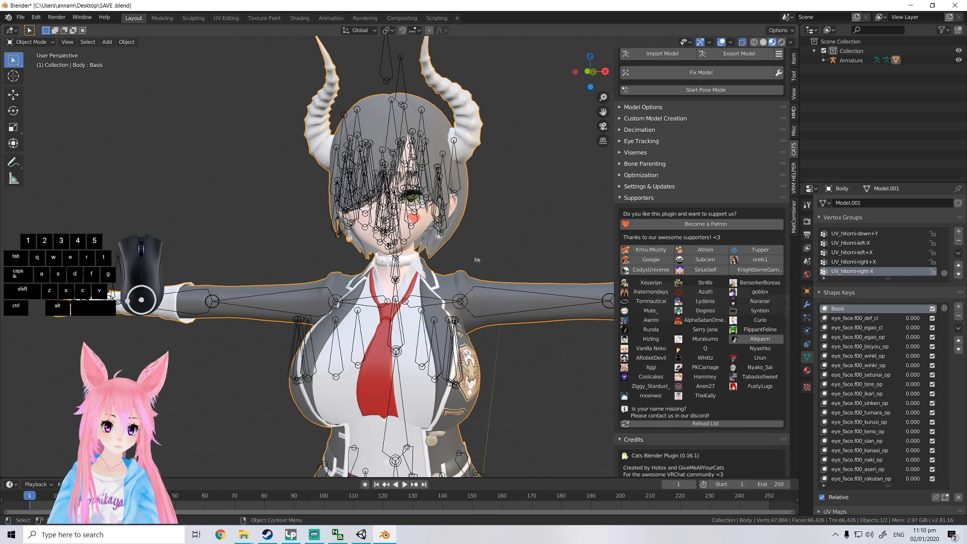
Export the model with CATS as SAVE .fbx in the Desktop folder.
scroll(740, 131, "up", 2)
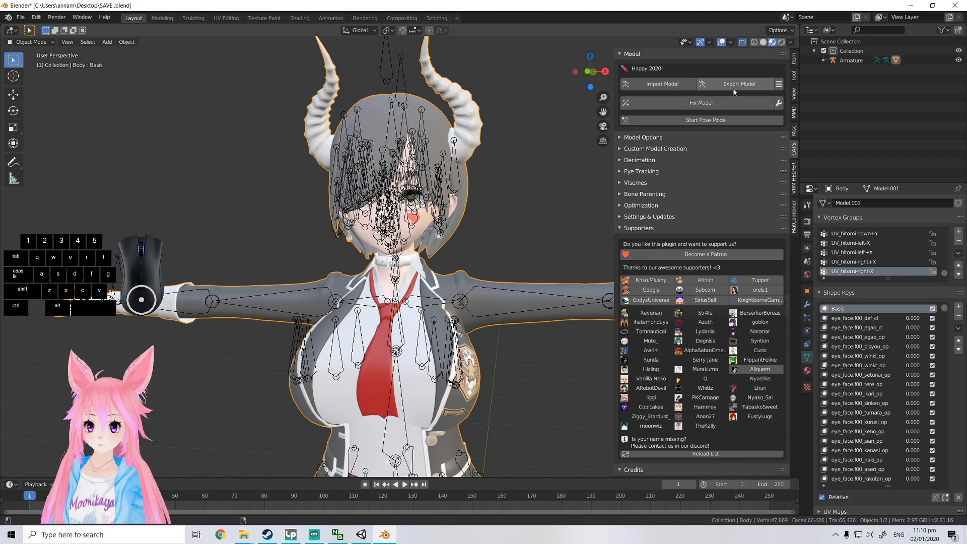
left_click(735, 85)
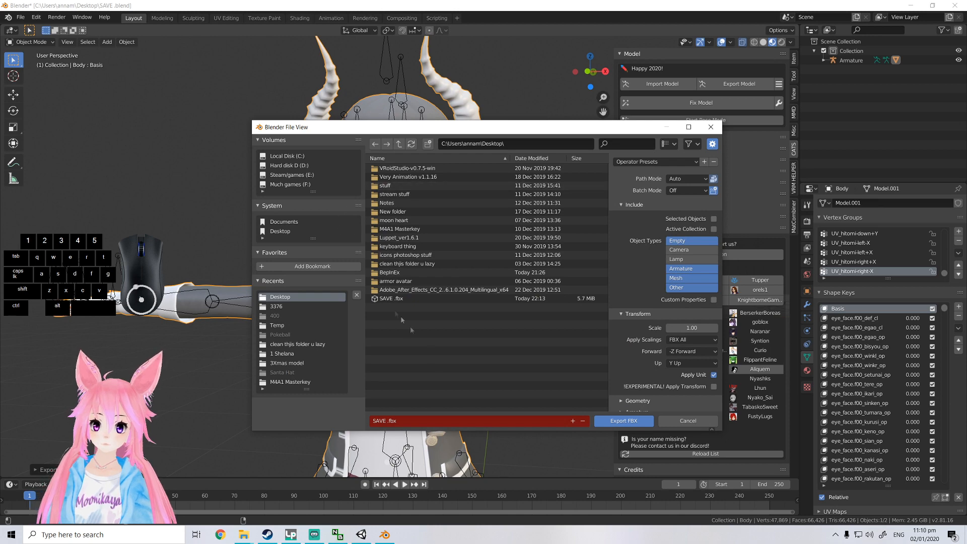
left_click(624, 421)
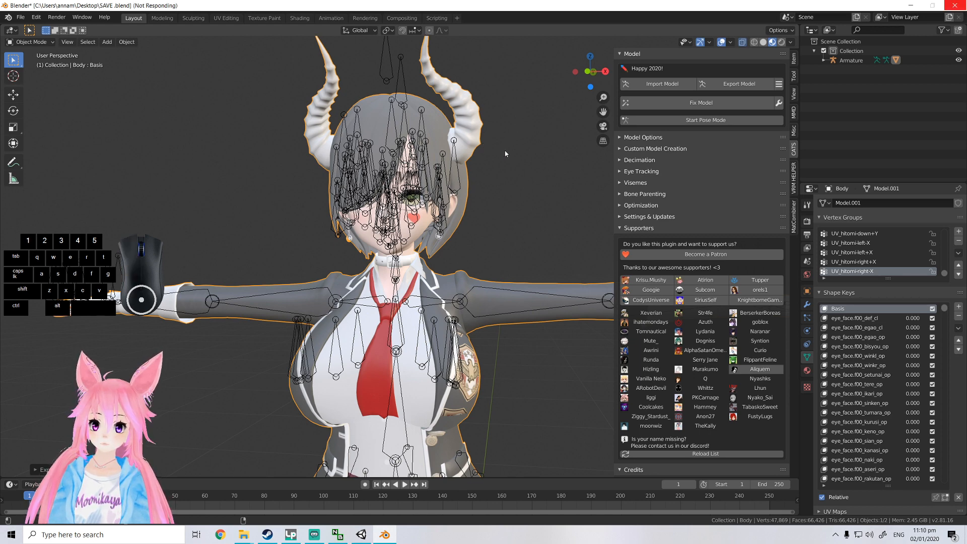
Switch to the Unity project and look at the VRM and Matcaps folders in its assets.
left_click(268, 173)
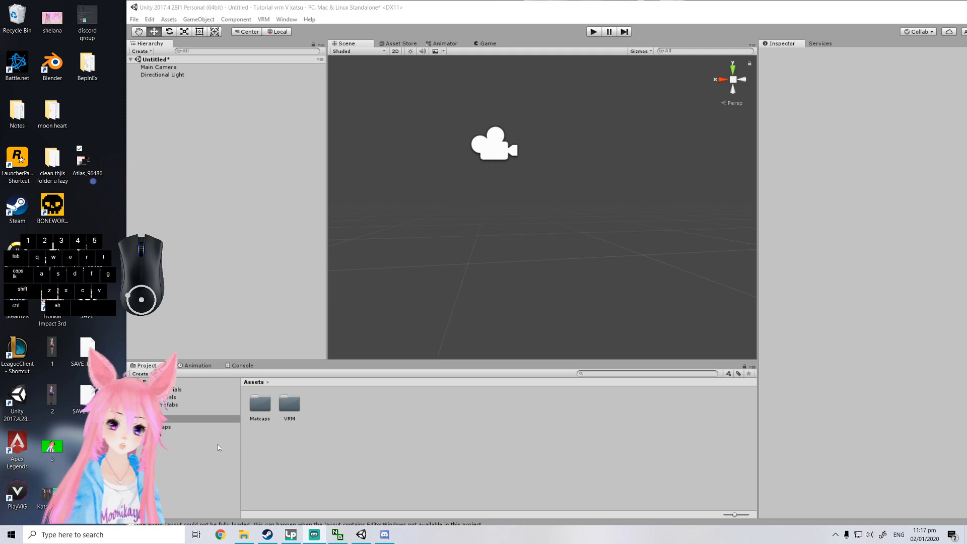
left_click(288, 416)
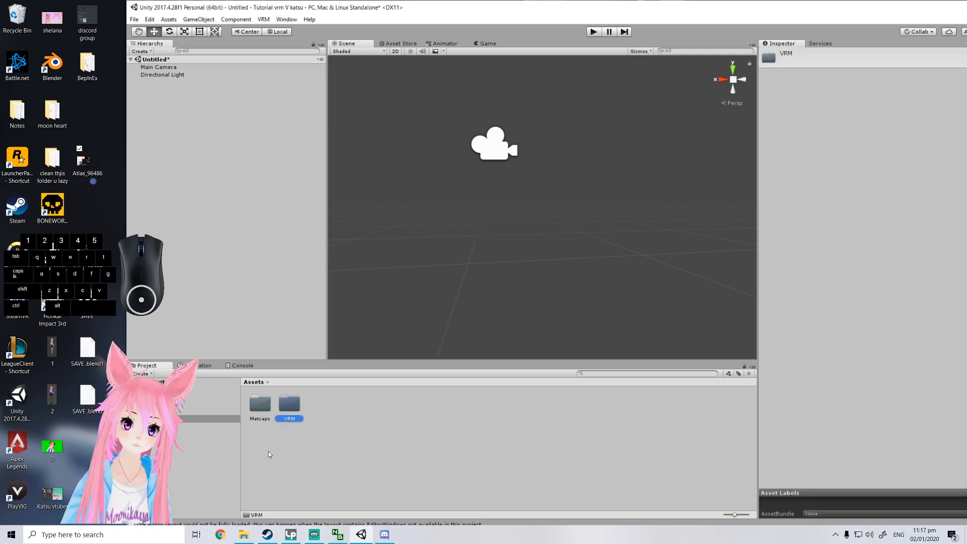
left_click(261, 434)
left_click(259, 416)
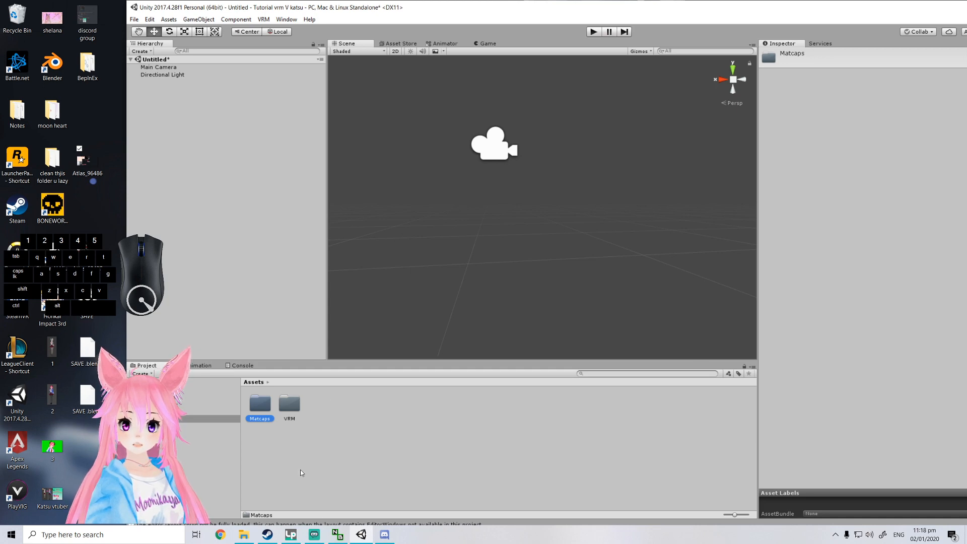
Import the Atlas_96486 image and the SAVE model from the desktop into the project's Assets folder.
mouse_move(87, 302)
left_mouse_down()
mouse_move(332, 376)
mouse_move(354, 402)
mouse_move(363, 444)
mouse_move(103, 284)
mouse_move(94, 295)
left_mouse_up()
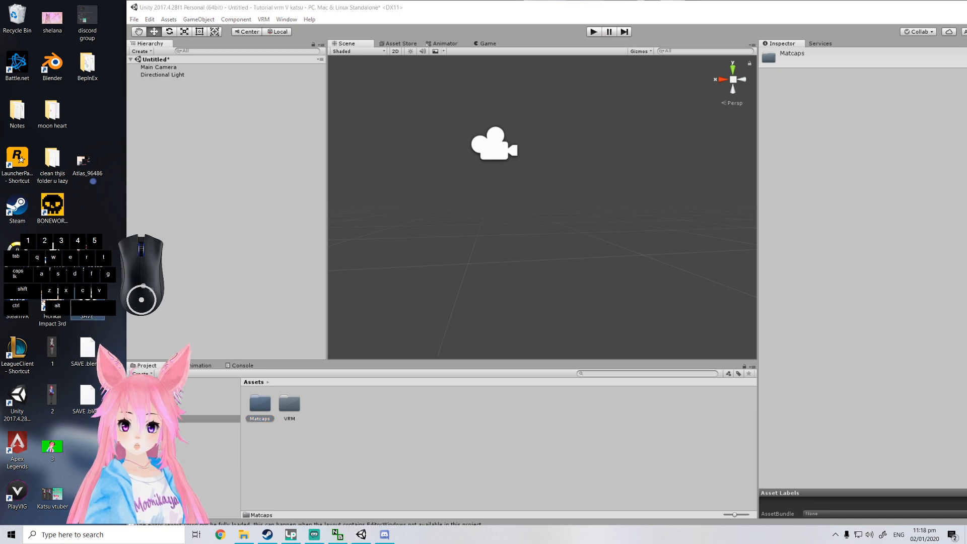
left_click_drag(81, 160, 427, 401)
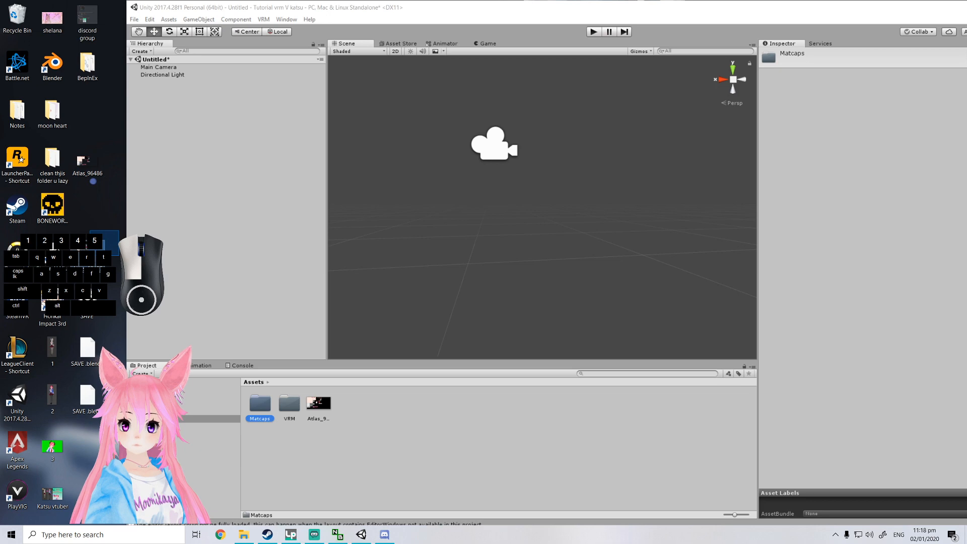
left_click_drag(89, 295, 320, 418)
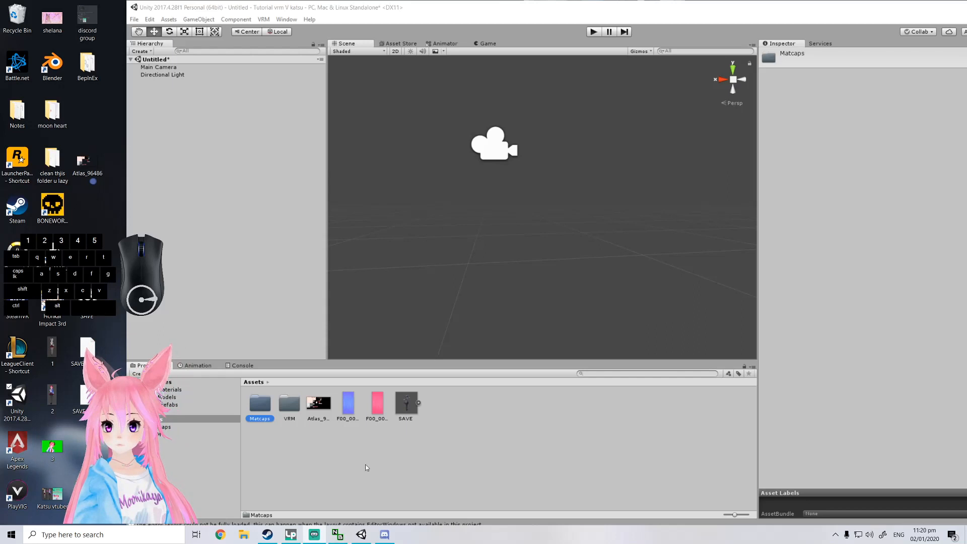
Extract the SAVE model's materials into a new folder named mat inside Assets, with the Unity window maximized.
left_click(379, 402)
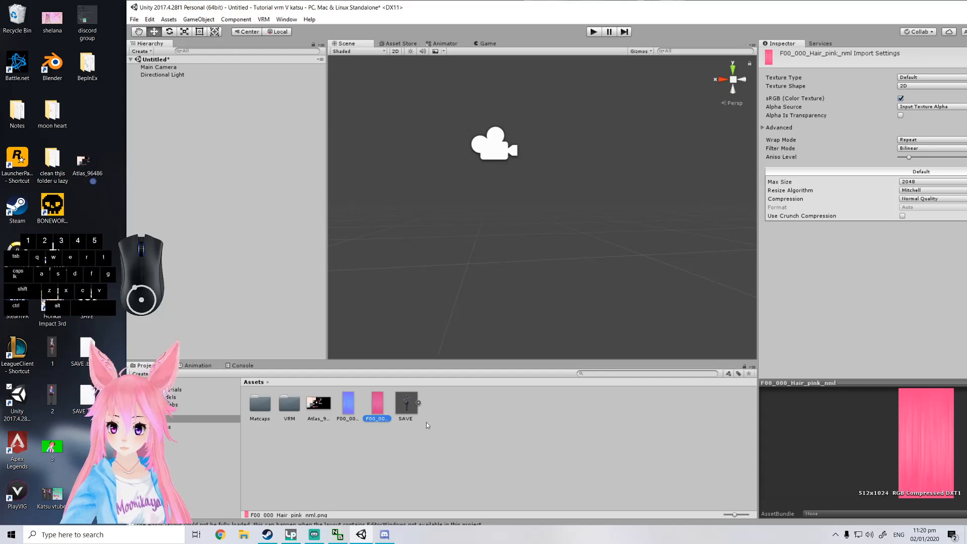
left_click(409, 412)
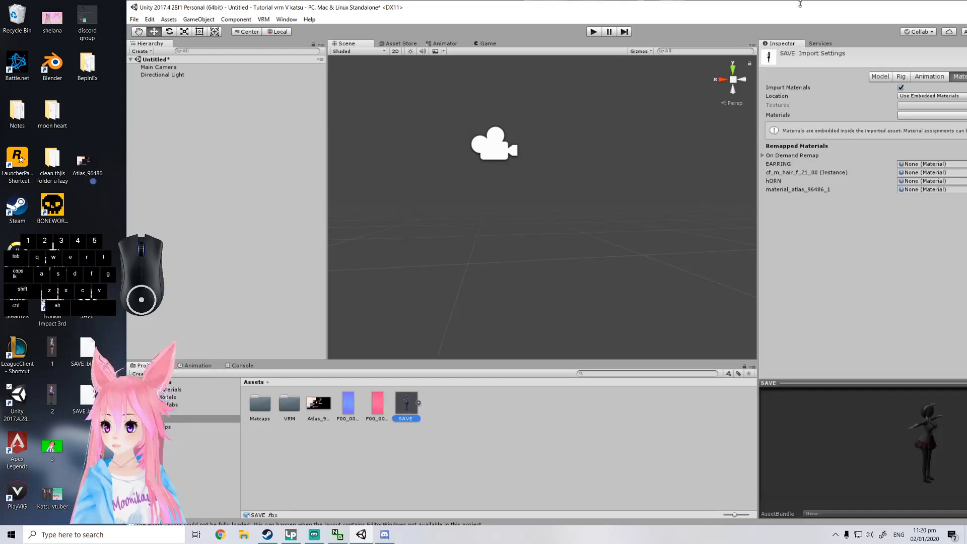
double_click(800, 3)
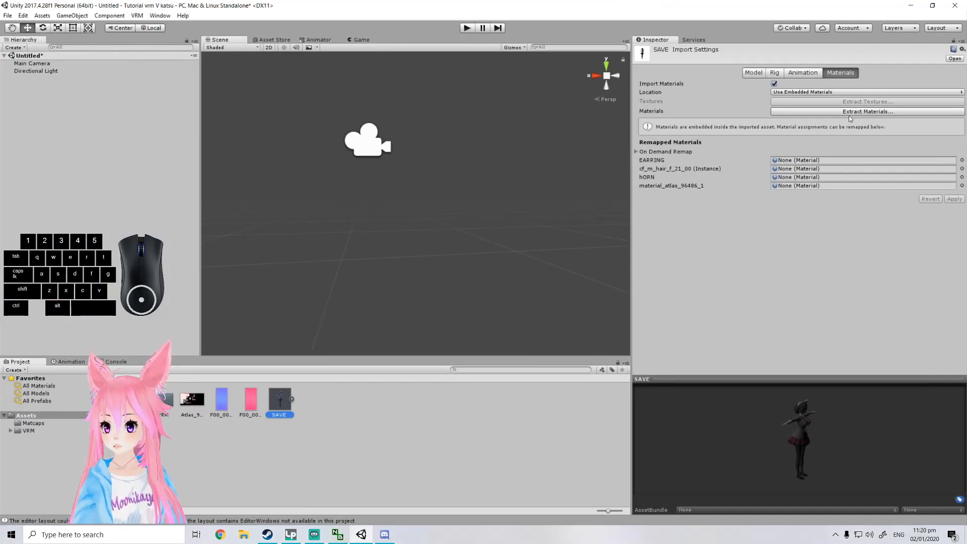
left_click(850, 113)
right_click(277, 200)
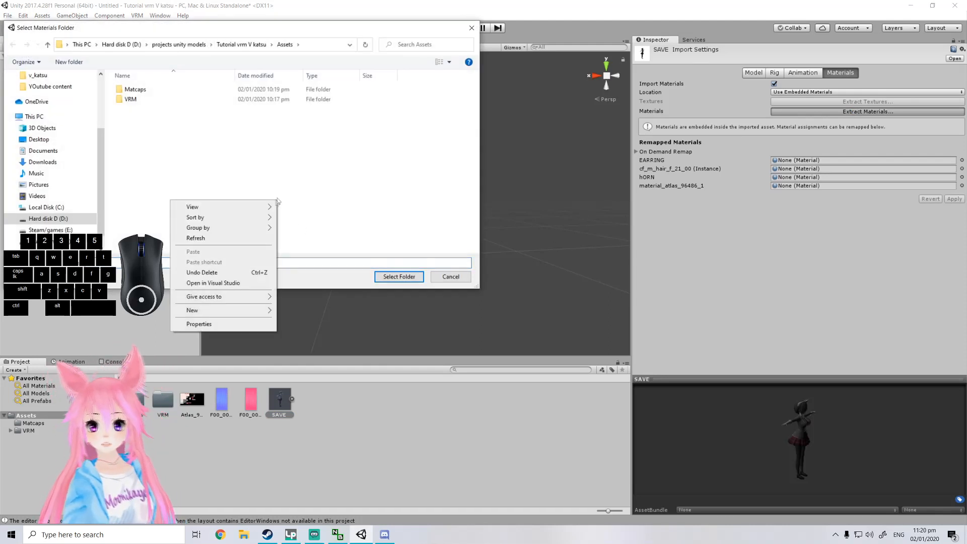
mouse_move(252, 310)
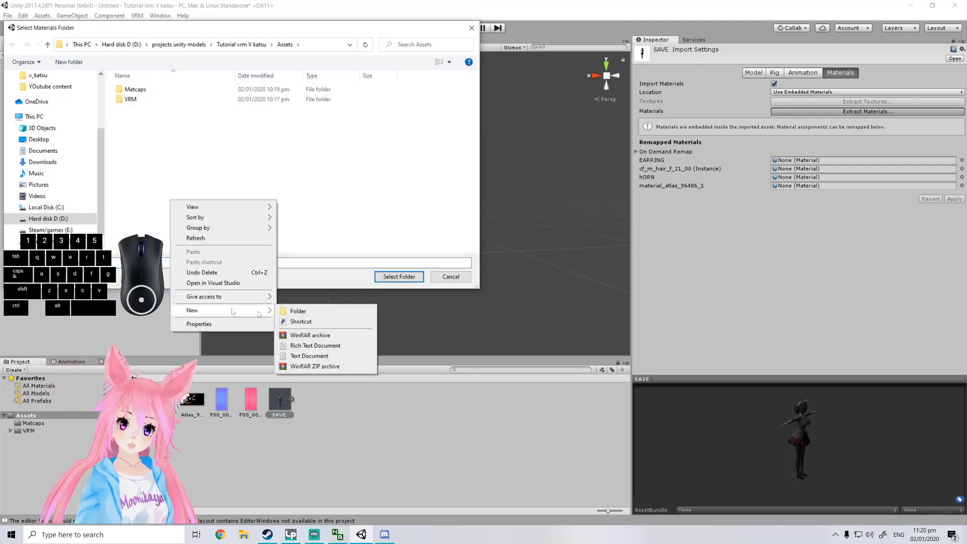
left_click(300, 312)
type("mat")
key("Return")
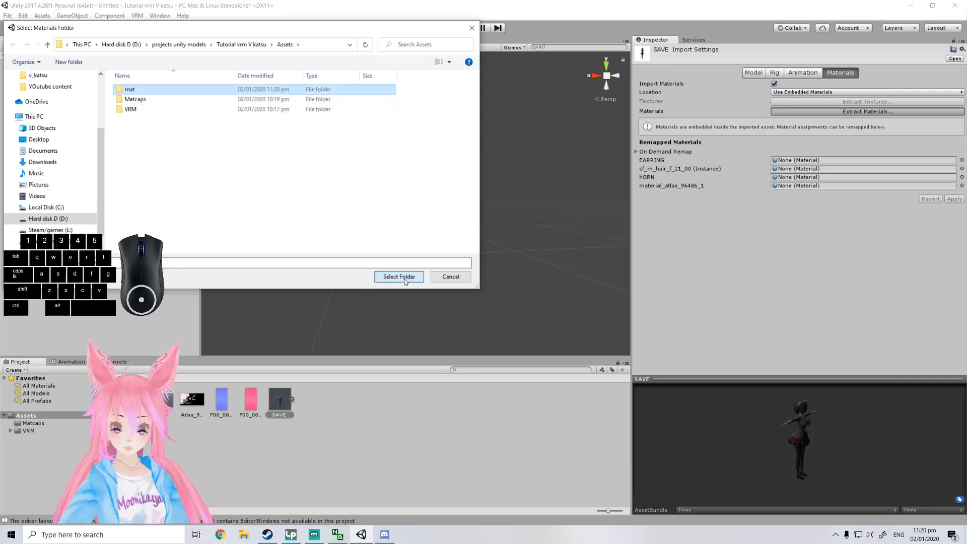
left_click(395, 277)
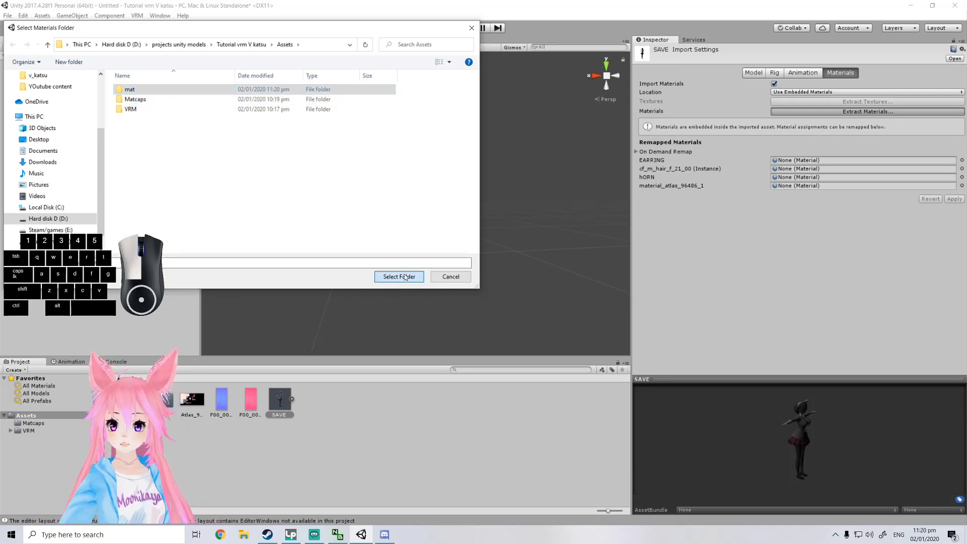
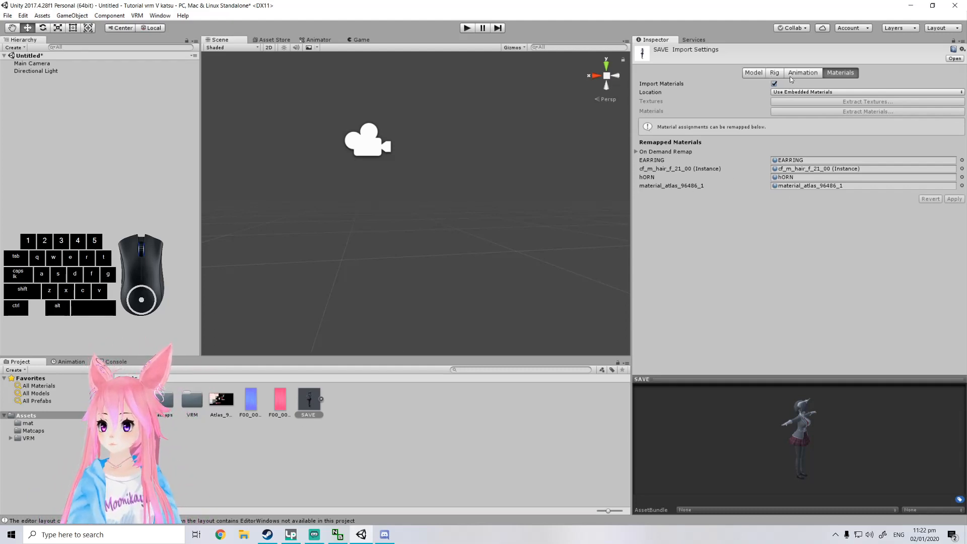
Set the shader of all four extracted materials in the mat folder to VRM/MToon.
double_click(174, 402)
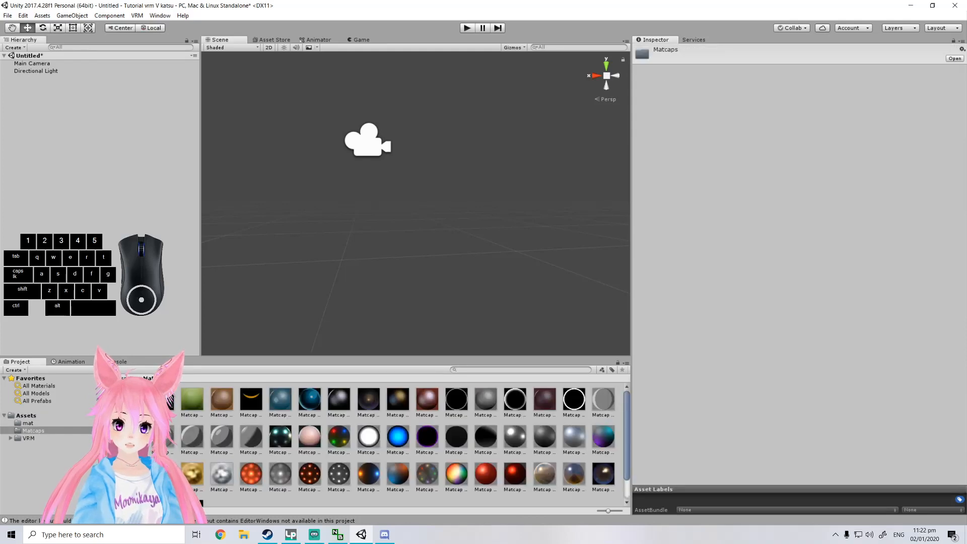
left_click(127, 378)
left_click(28, 424)
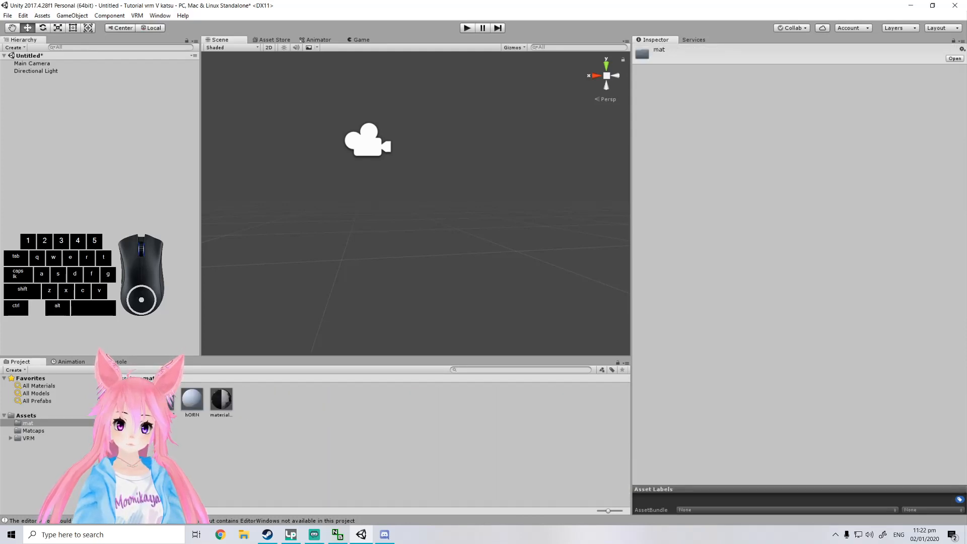
left_click(134, 401)
left_click(164, 400)
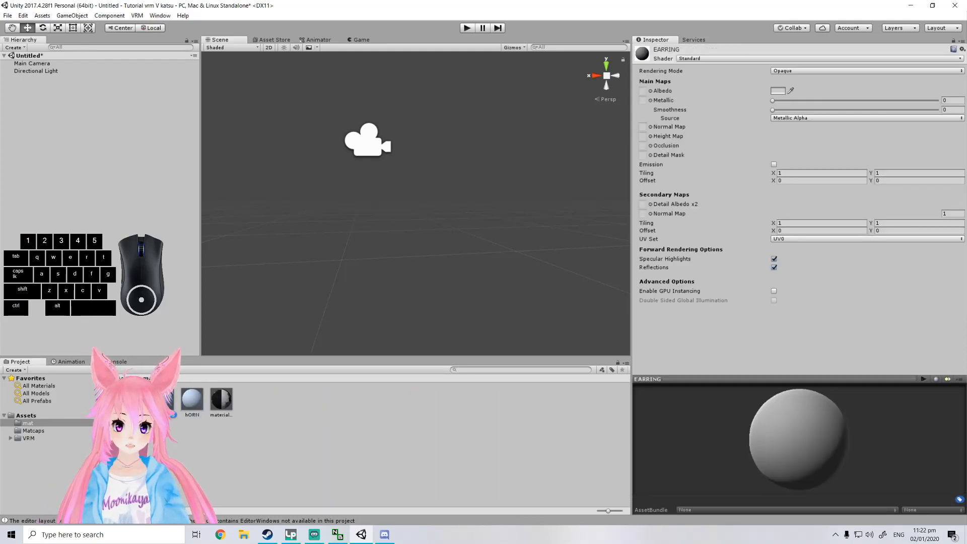
left_click(134, 401)
left_click(237, 397)
left_click_drag(226, 399, 167, 401)
left_click(134, 400)
left_click(213, 401, "shift")
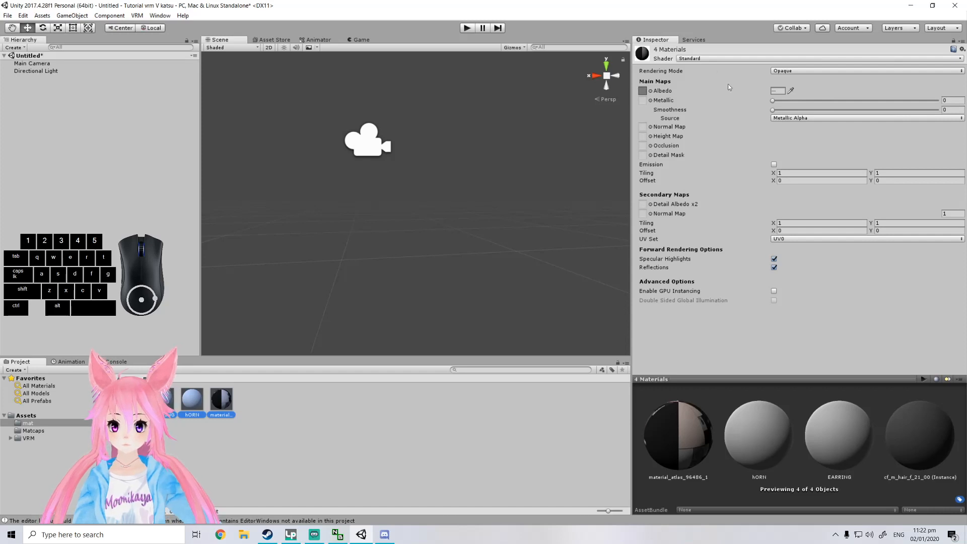
left_click(706, 59)
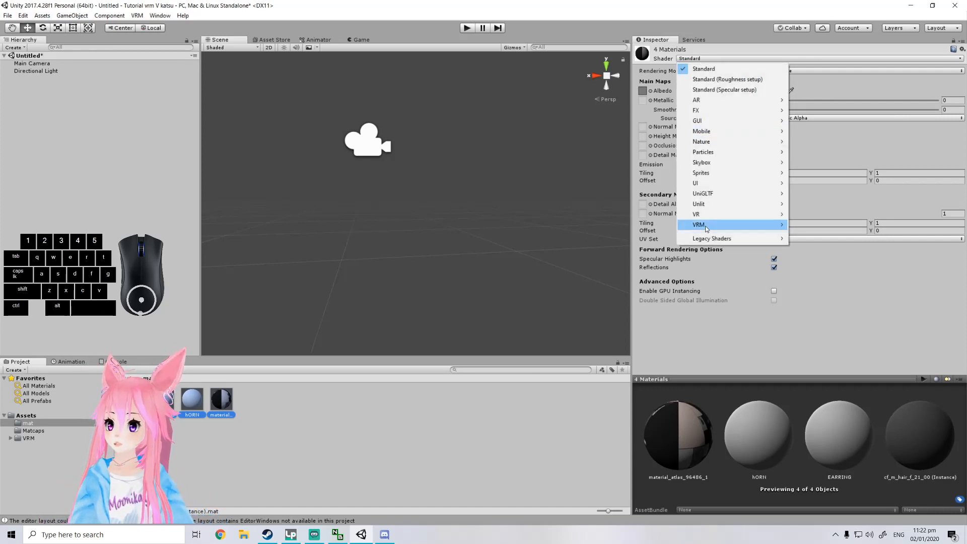
mouse_move(708, 224)
left_click(806, 223)
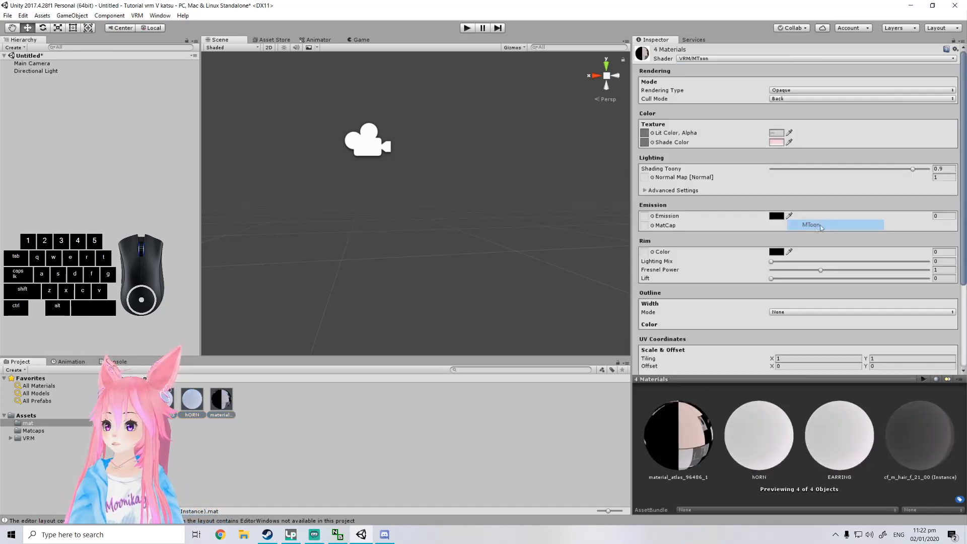
Set the rendering type of material_atlas_96486_1 to Cutout.
left_click(223, 403)
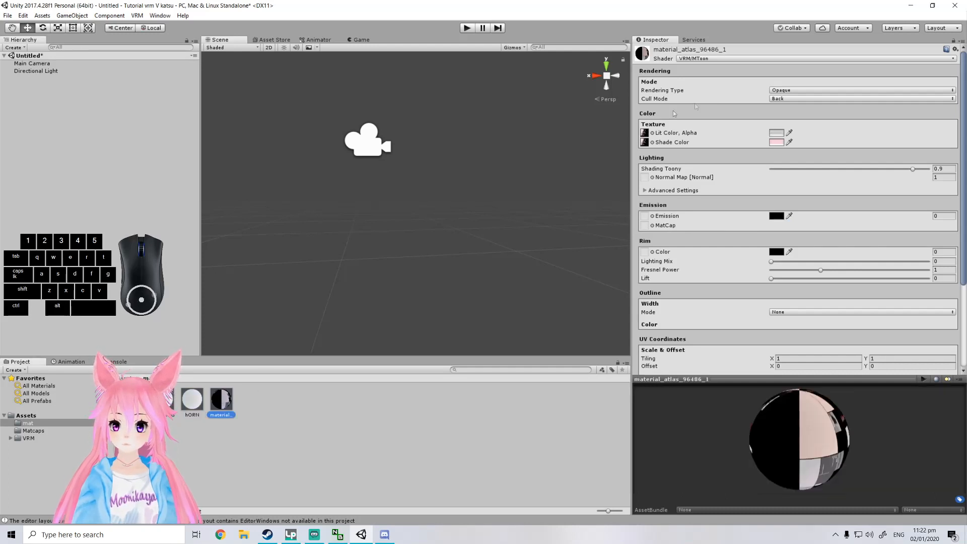
left_click(779, 91)
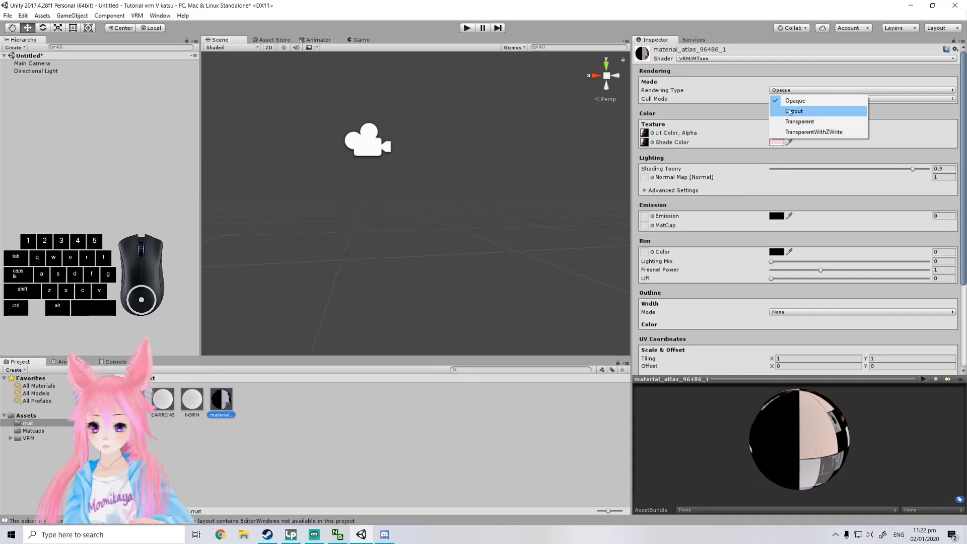
left_click(790, 111)
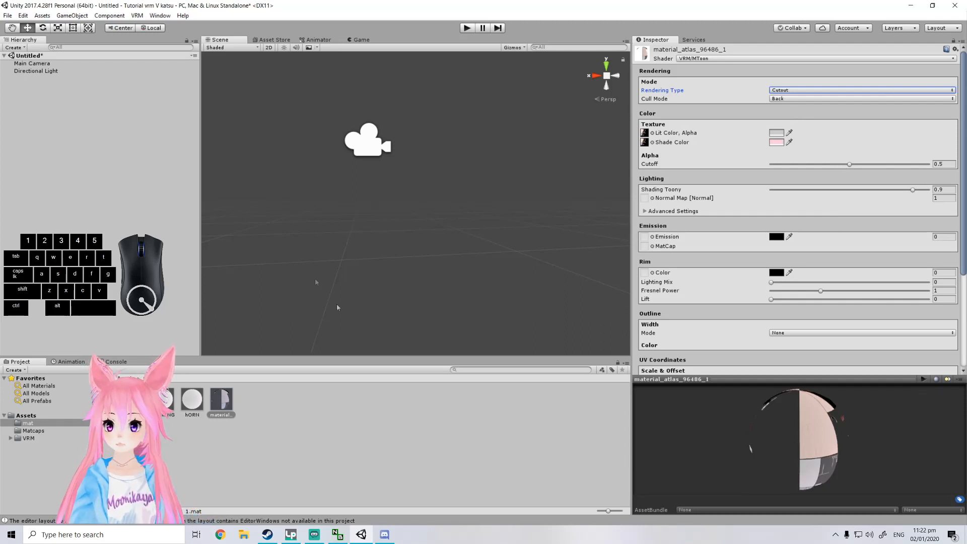
Place the SAVE model from the Assets folder into the scene.
left_click(26, 415)
left_click_drag(309, 401, 408, 205)
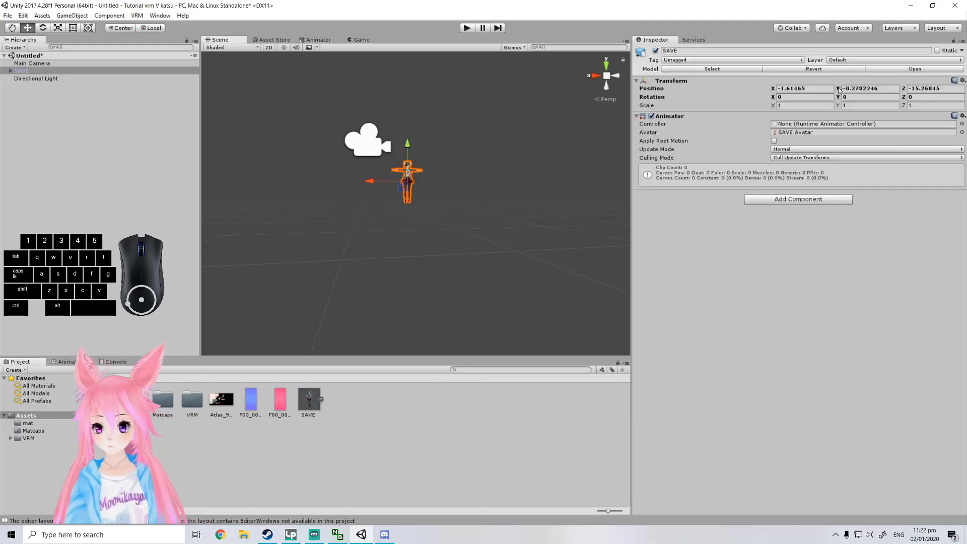
Reset the SAVE model's position to 0 on the X, Y and Z axes.
left_click(819, 88)
key("BackSpace")
left_click(881, 88)
key("BackSpace")
left_click(935, 89)
key("BackSpace")
Examine the SAVE model's head, horns and upper body up close in the scene.
scroll(448, 186, "down", 3)
scroll(461, 201, "down", 4)
mouse_move(462, 201)
middle_mouse_down()
mouse_move(451, 235)
mouse_move(476, 203)
mouse_move(464, 204)
middle_mouse_up()
scroll(475, 203, "up", 4)
scroll(464, 203, "up", 5)
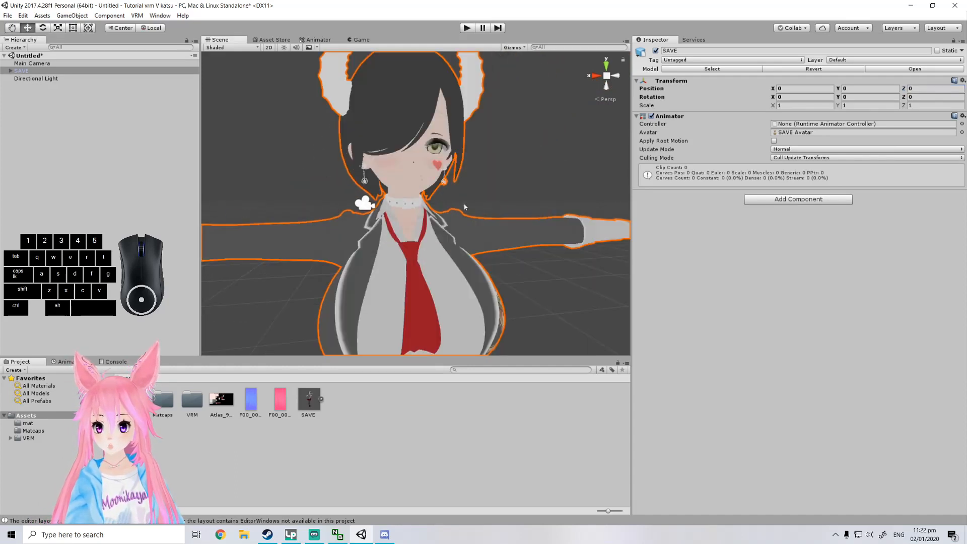
right_click_drag(464, 204, 453, 186)
middle_click_drag(448, 152, 368, 256)
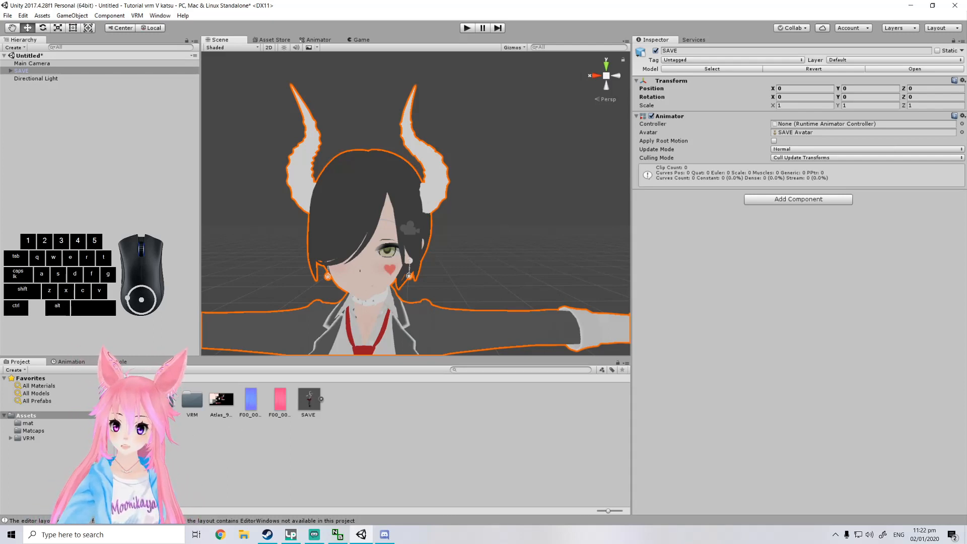
middle_click_drag(290, 284, 294, 278)
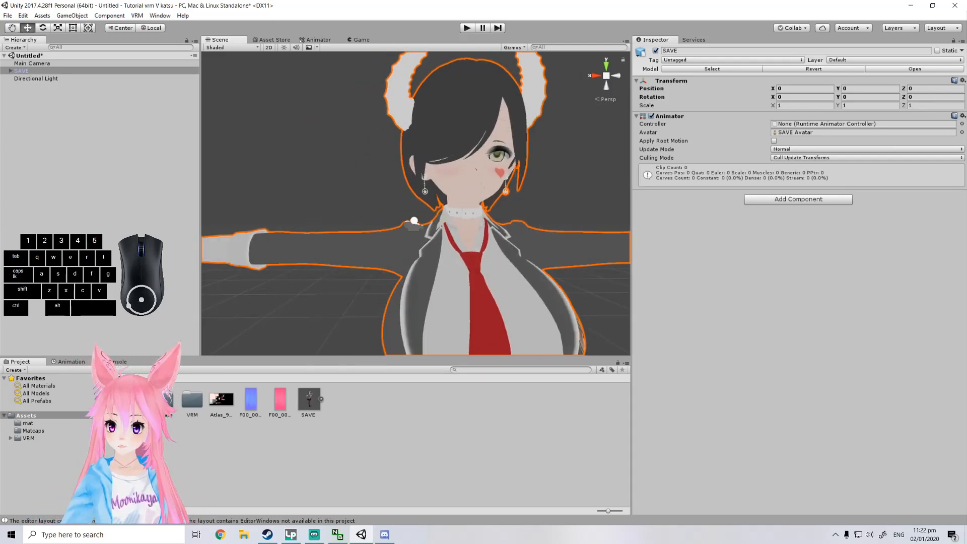
Set the cull mode of material_atlas_96486_1 in the mat folder to Off.
double_click(133, 401)
left_click(133, 400)
left_click(221, 400)
middle_click_drag(401, 305, 398, 279)
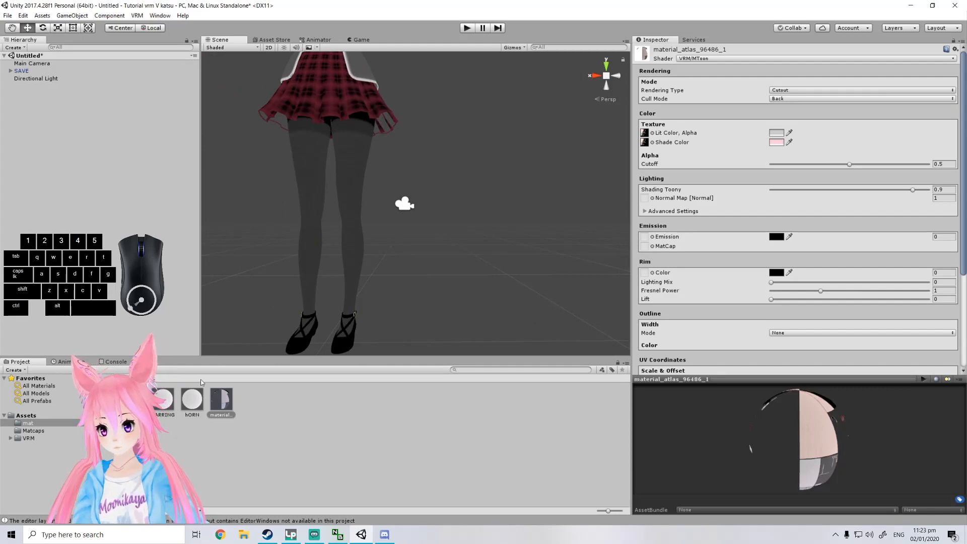
left_click(782, 100)
left_click(788, 110)
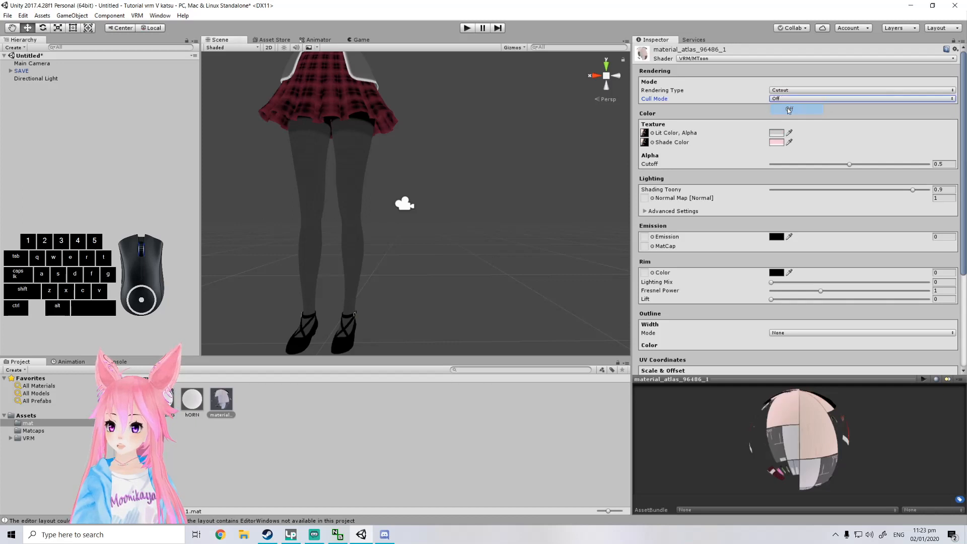
Try the Front cull mode on material_atlas_96486_1 and return it to Off.
left_click(784, 99)
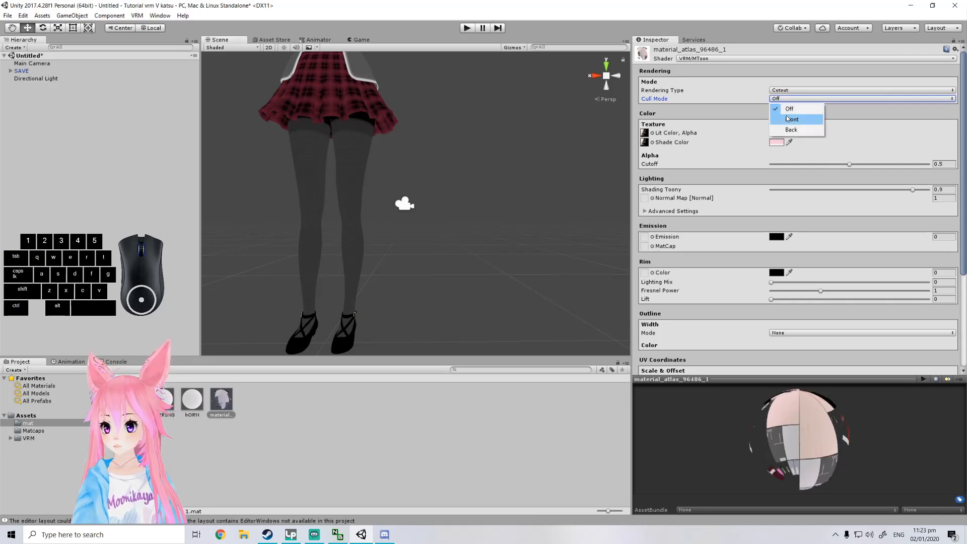
left_click(792, 119)
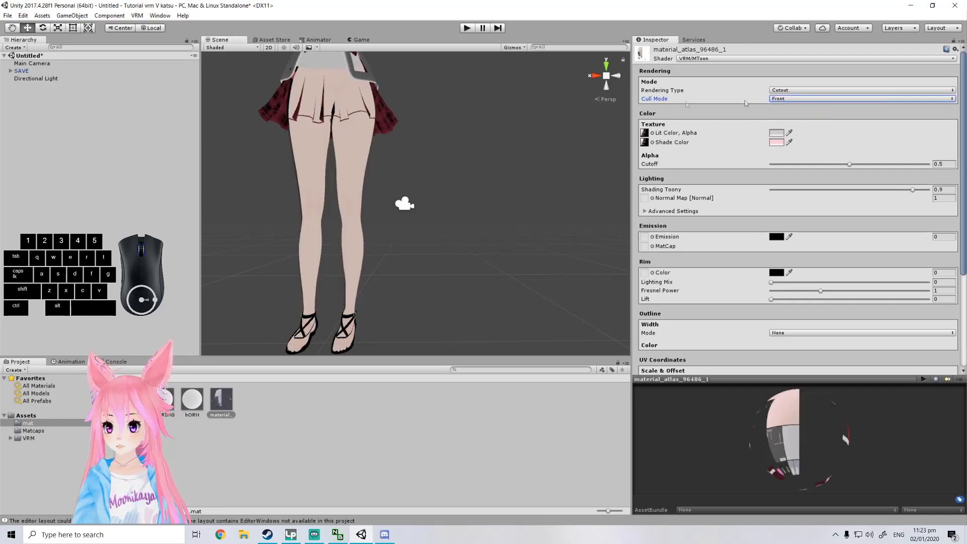
left_click(797, 100)
left_click(803, 106)
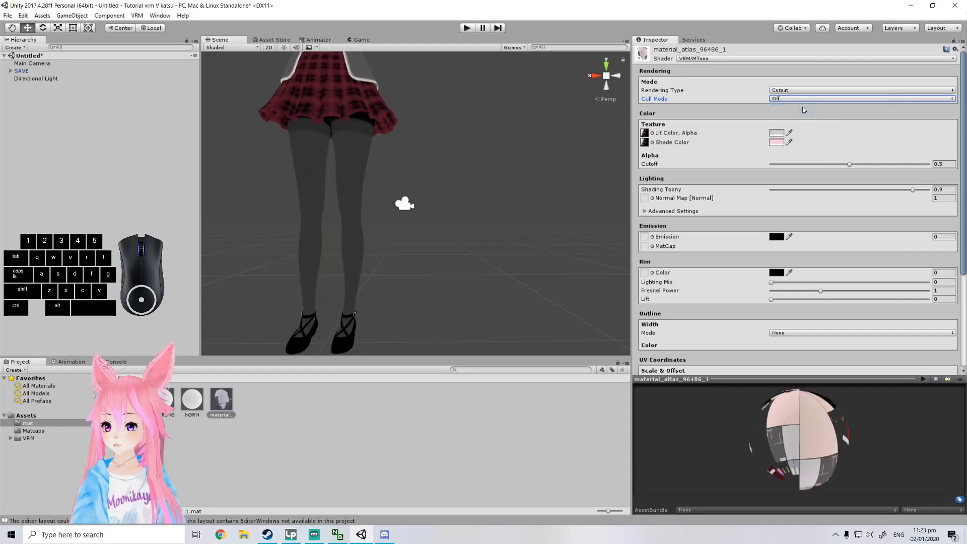
Make the hair material's lit color white and assign the pink F00_00 texture from Assets as its lit color texture.
middle_click_drag(438, 88, 447, 111)
scroll(447, 111, "up", 3)
scroll(446, 111, "up", 1)
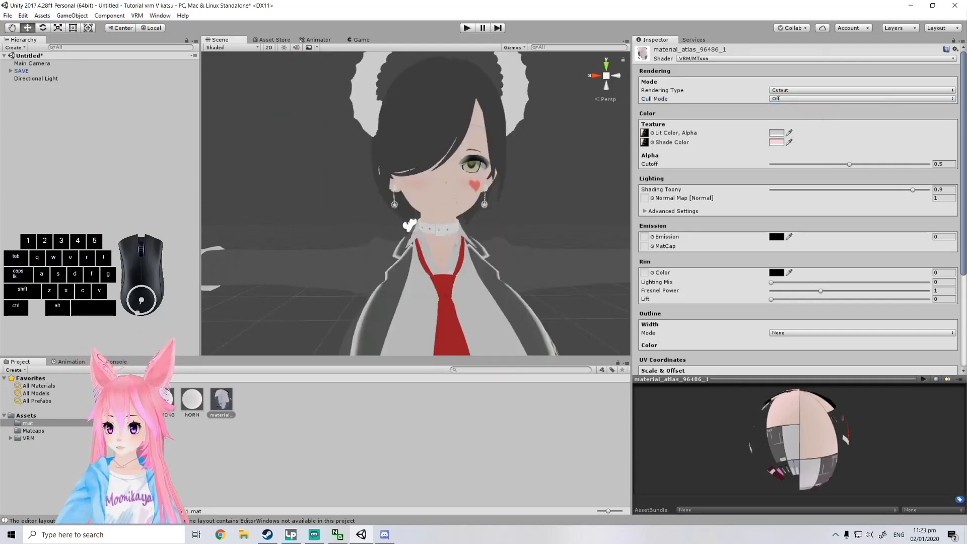
left_click(163, 399)
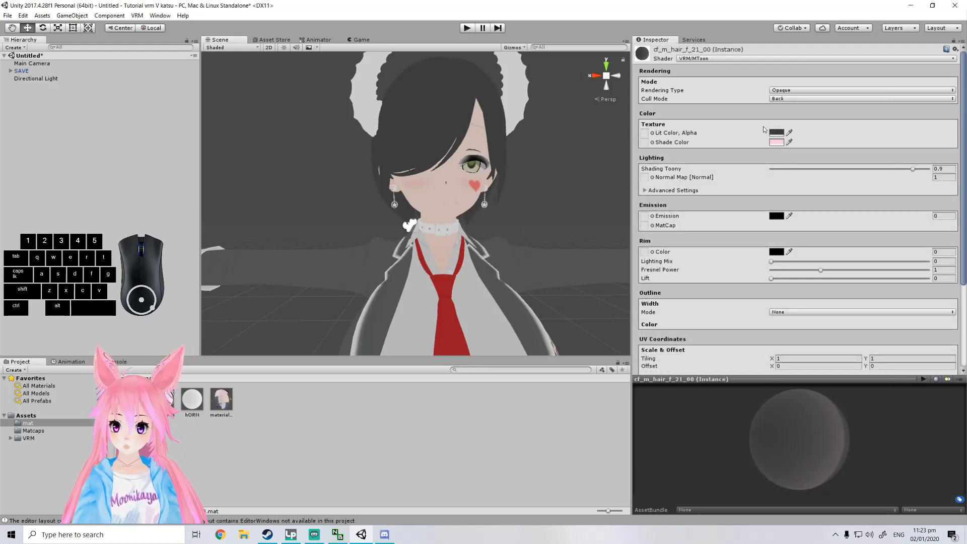
left_click(409, 226)
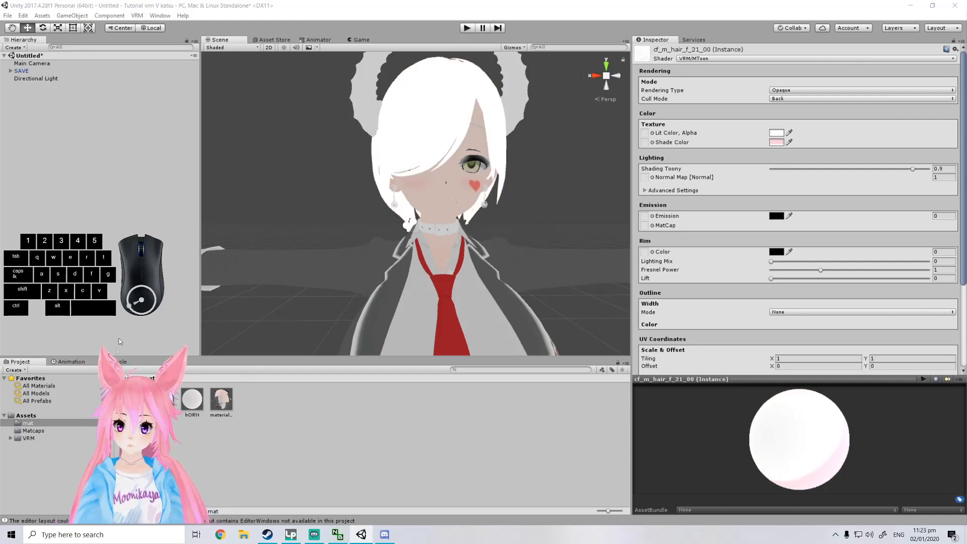
left_click(29, 416)
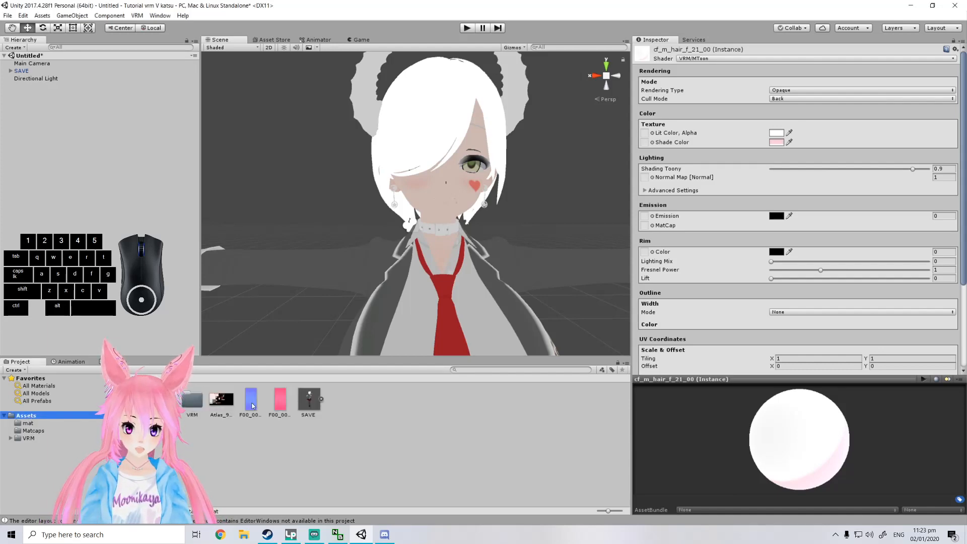
left_click_drag(278, 400, 645, 134)
Inspect the textured hair from the front, sides and back of the model's head.
middle_click_drag(532, 143, 531, 150)
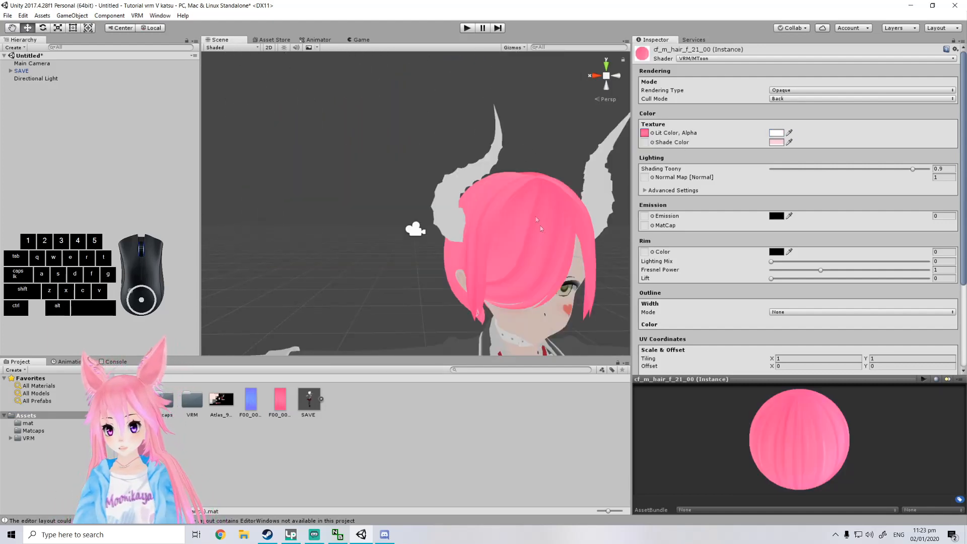
middle_click_drag(541, 240, 518, 248)
right_click_drag(518, 248, 373, 220)
middle_click_drag(373, 221, 408, 220)
right_click_drag(408, 220, 282, 218)
middle_click_drag(289, 218, 281, 211)
right_click_drag(281, 212, 441, 194)
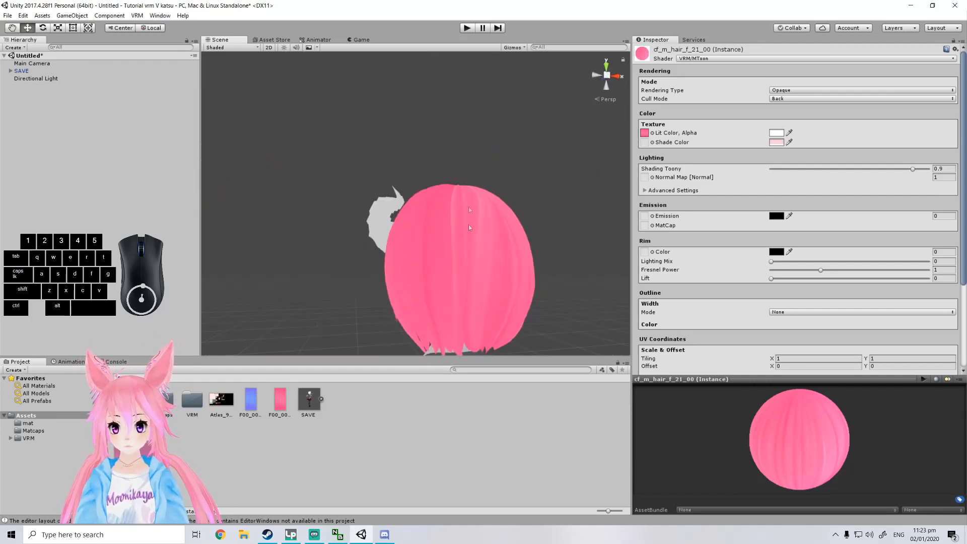
right_click_drag(469, 227, 625, 242)
right_click_drag(445, 240, 568, 233)
scroll(524, 227, "down", 5)
right_click_drag(473, 216, 513, 212)
middle_click_drag(513, 211, 520, 214)
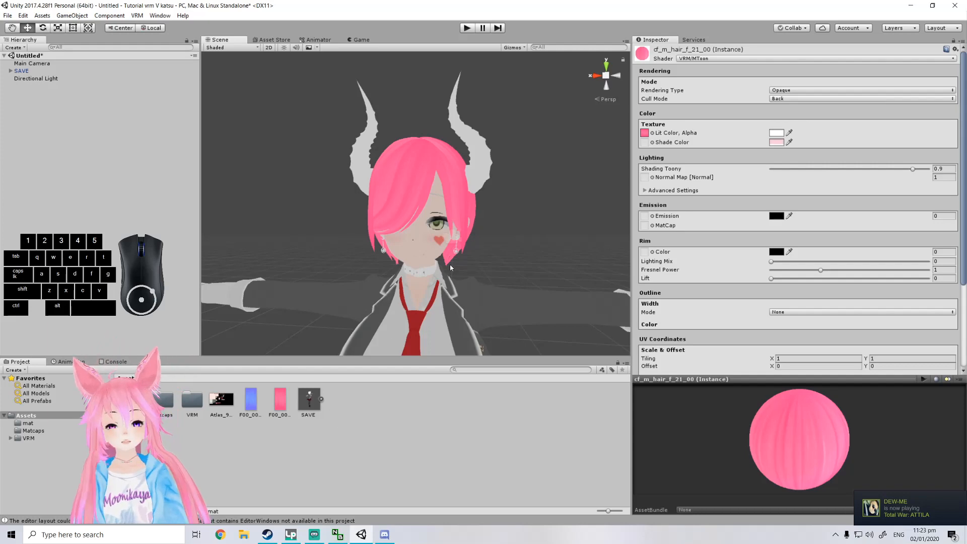
Select the hORN material in the mat folder.
right_click_drag(451, 268, 534, 262)
middle_click_drag(438, 263, 537, 264)
right_click_drag(537, 264, 471, 247)
middle_click_drag(585, 307, 579, 272)
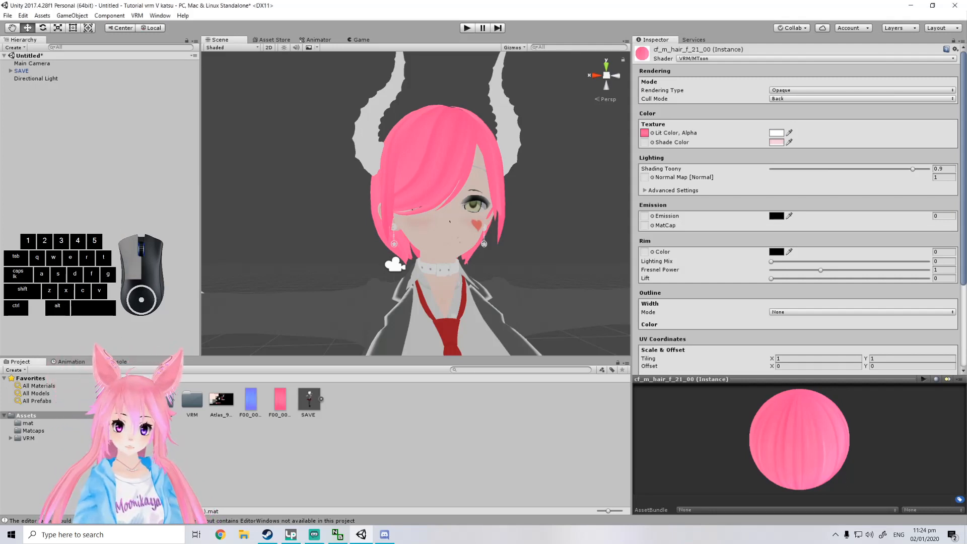
double_click(133, 400)
left_click(193, 401)
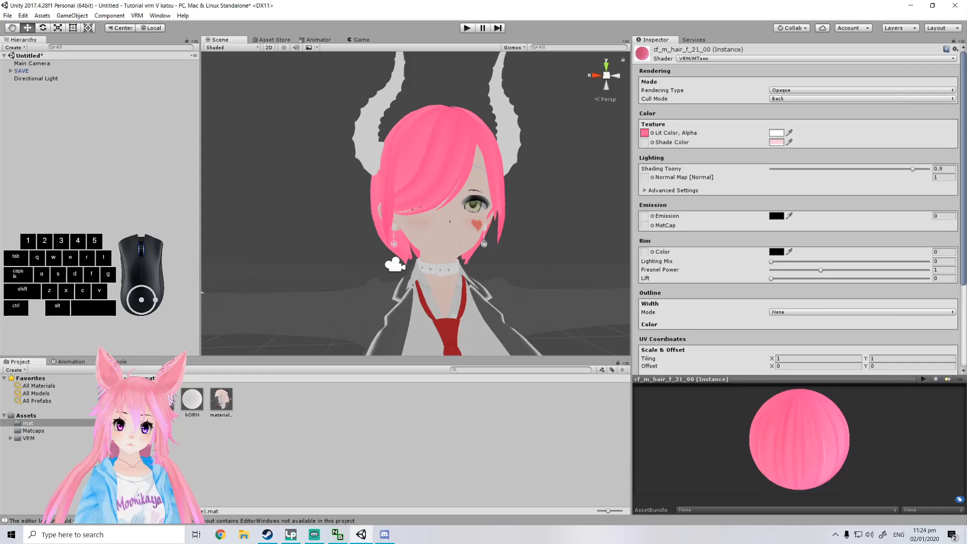
Set the hORN material's lit color to white.
left_click(775, 134)
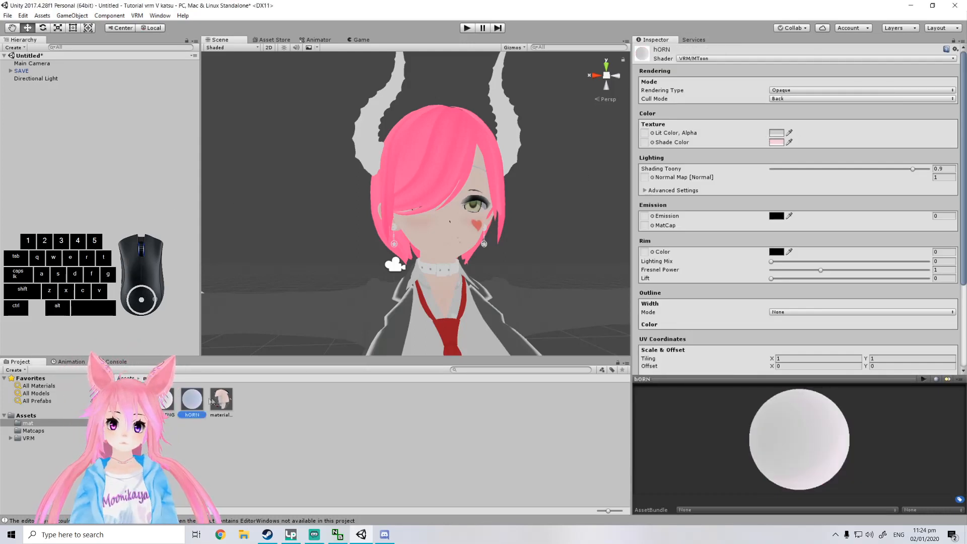
left_click(219, 399)
key("Caps_Lock")
left_click(133, 399)
left_click(774, 133)
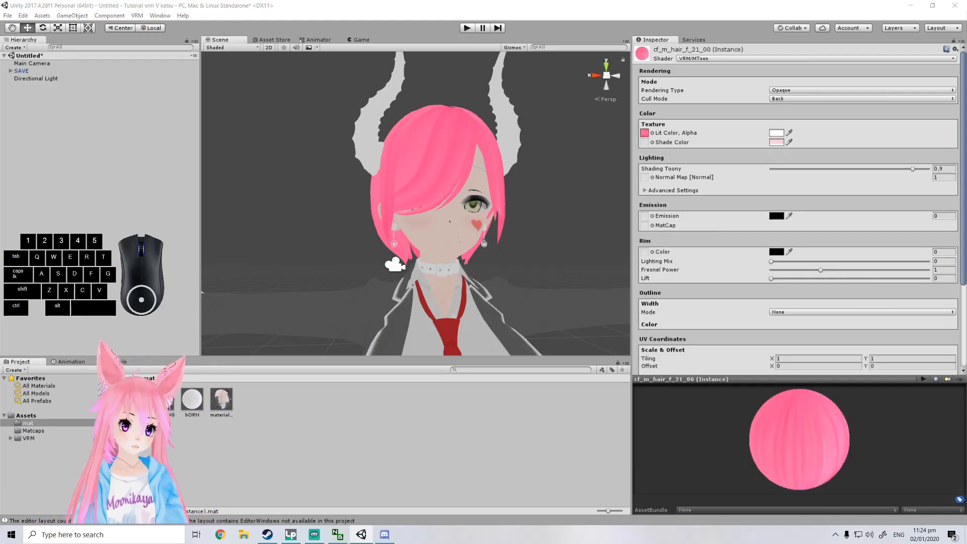
left_click(197, 401)
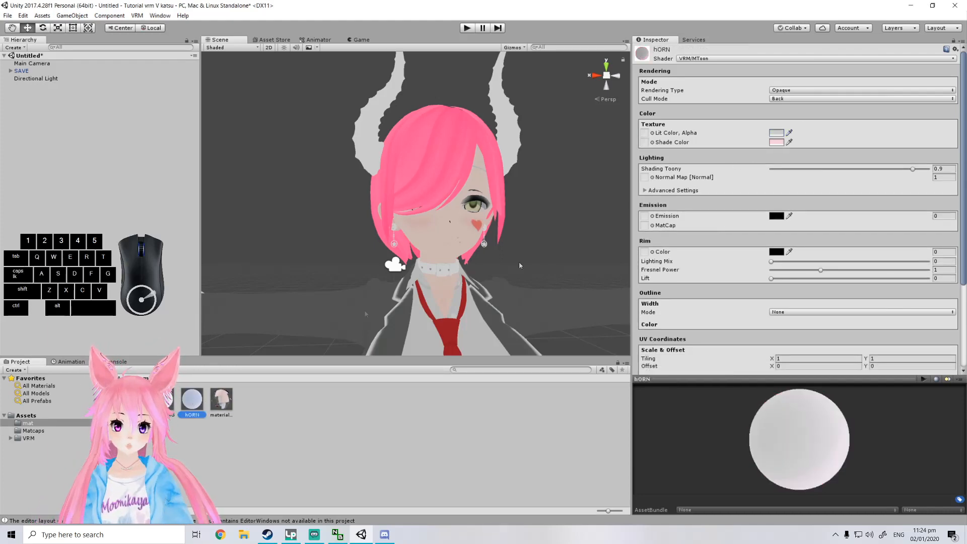
left_click(778, 134)
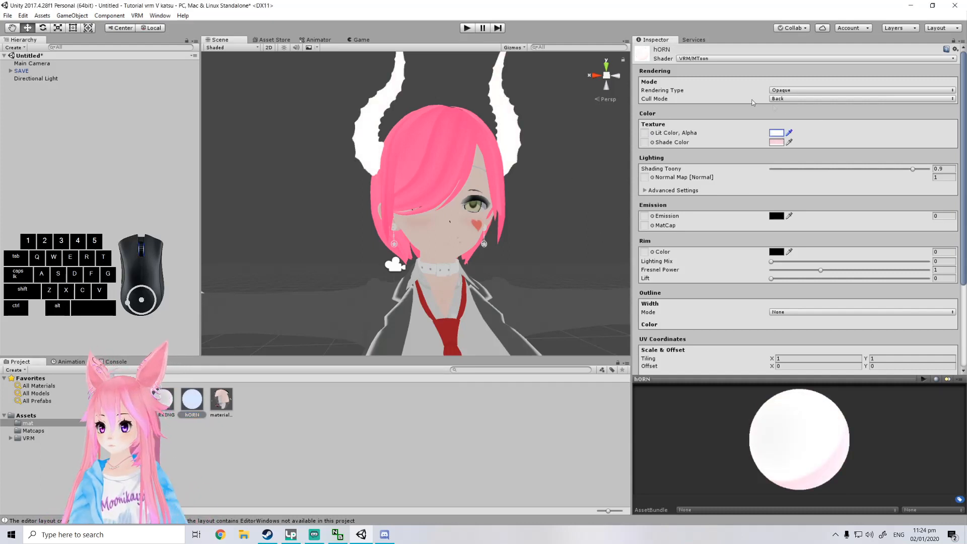
Assign the dark matcap with glowing orange dots from the Matcaps folder to the hORN material's MatCap texture.
left_click(33, 431)
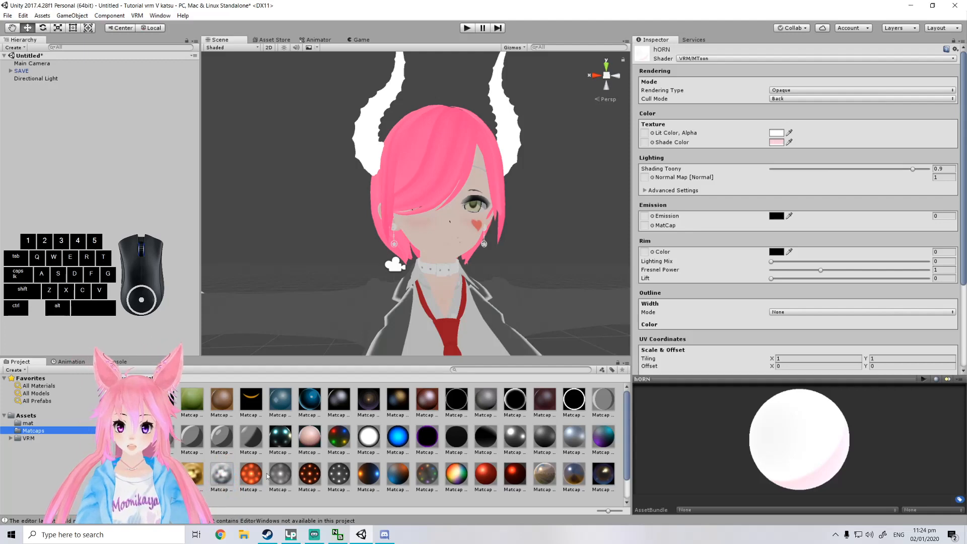
left_click_drag(310, 480, 648, 218)
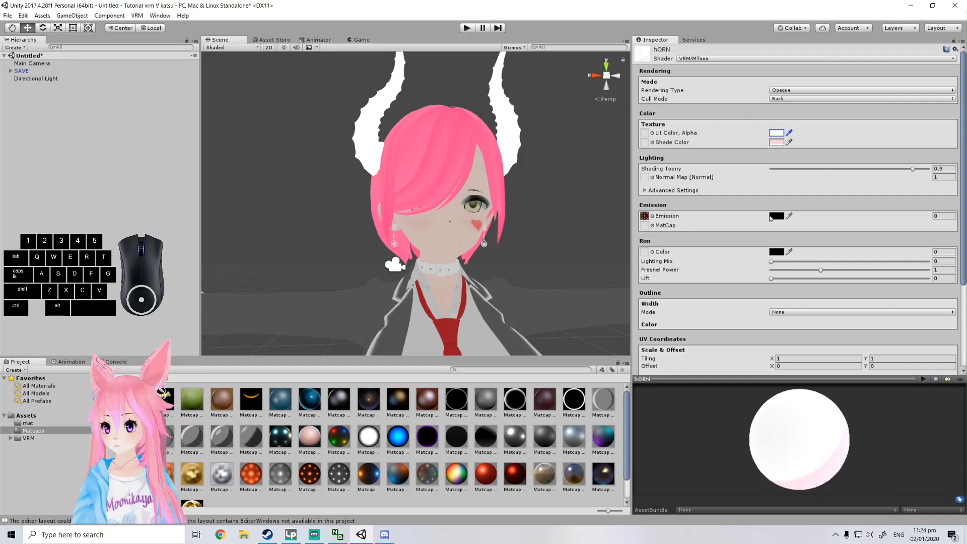
left_click(645, 217)
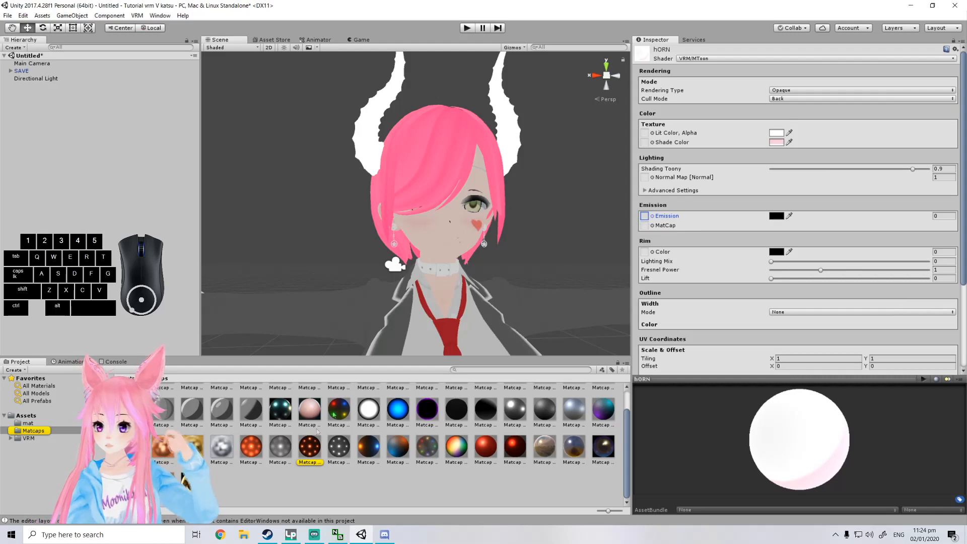
left_click_drag(306, 446, 605, 267)
left_click_drag(646, 232, 645, 229)
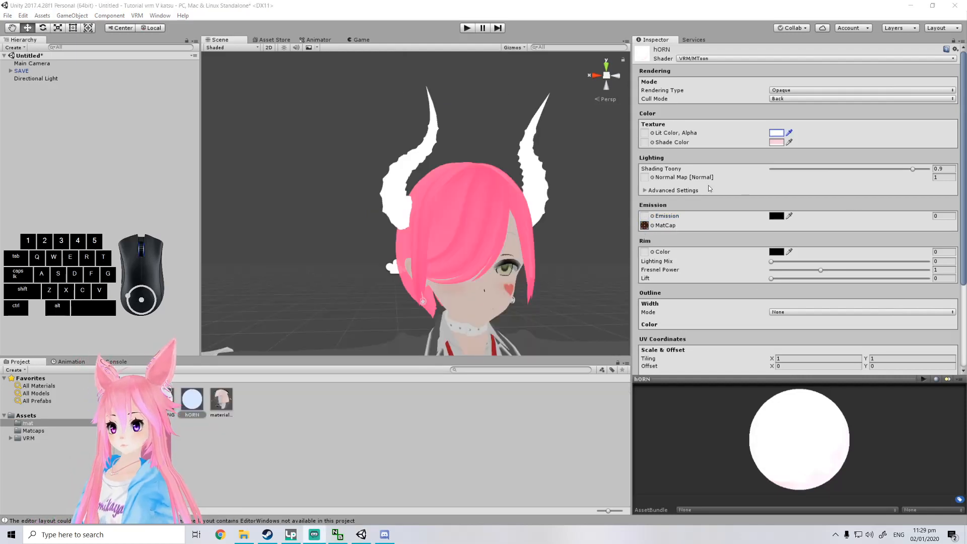
Set the hORN material's lit color to black (000000FF) and check the horns in the scene.
left_click(778, 134)
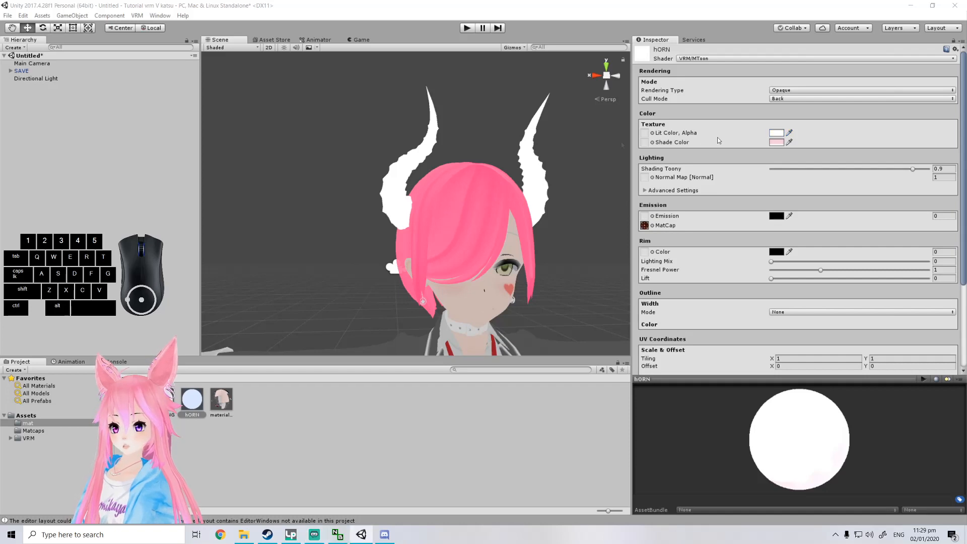
left_click_drag(423, 169, 598, 148)
left_click_drag(573, 188, 547, 258)
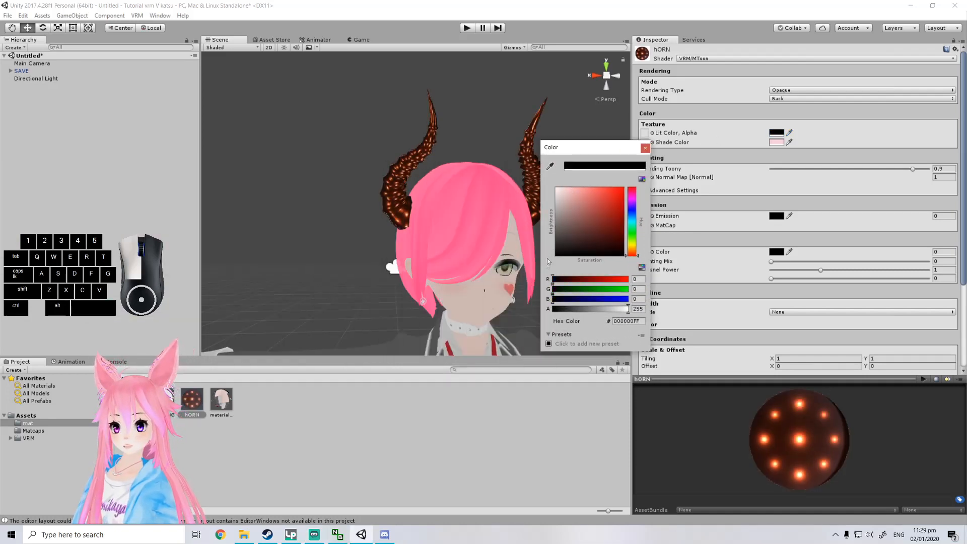
left_click(646, 148)
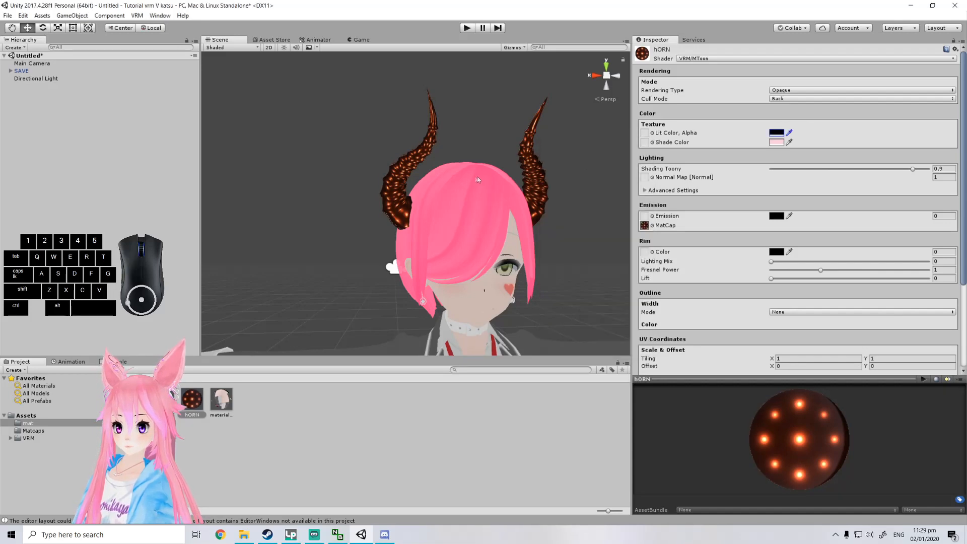
scroll(473, 177, "up", 2)
right_click_drag(474, 178, 463, 171)
middle_click_drag(499, 168, 524, 169)
Try adjusting the hORN material's emission color and leave it at black (000000).
left_click(776, 217)
left_click_drag(571, 201, 564, 269)
left_click_drag(619, 247, 533, 278)
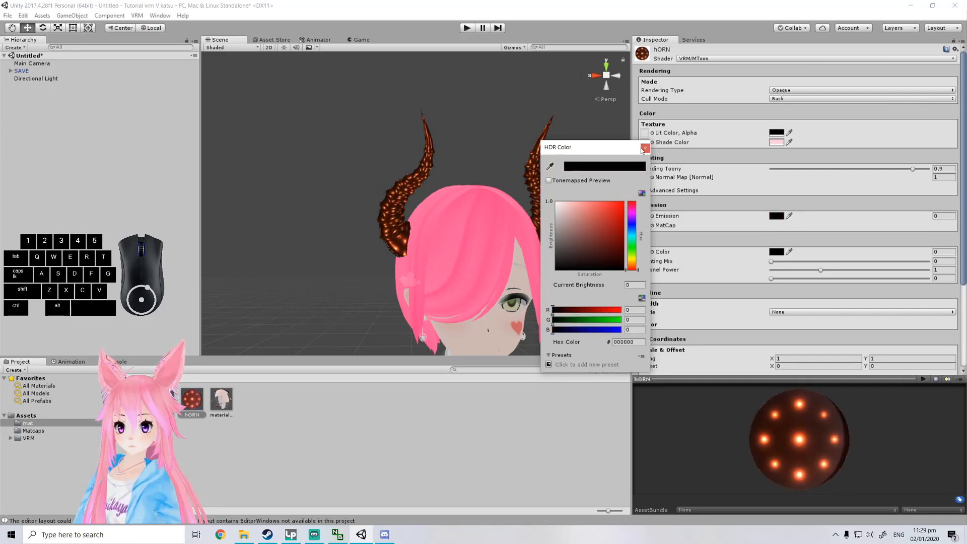
left_click(645, 148)
Replace the hORN material's MatCap texture with the bright orange matcap that has glowing dots.
left_click(658, 227)
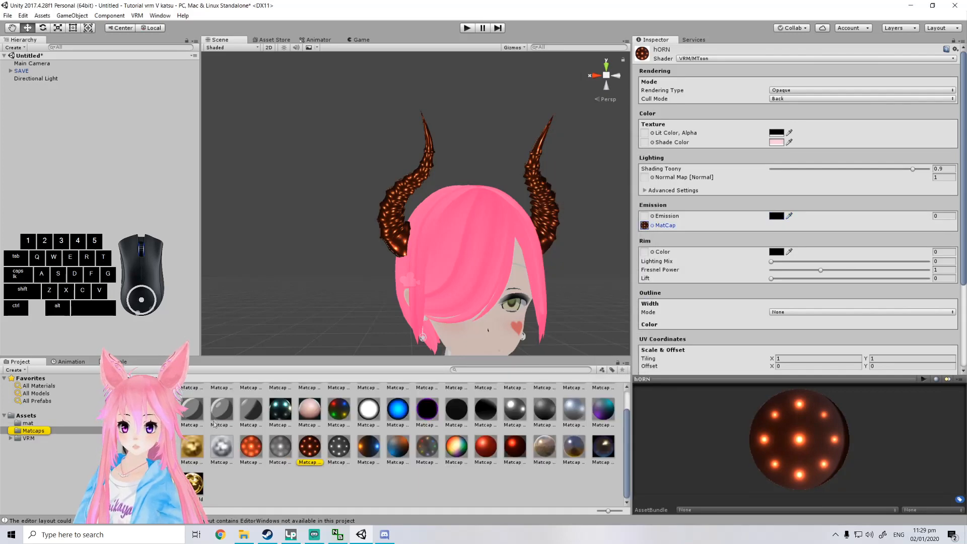
left_click_drag(242, 459, 644, 227)
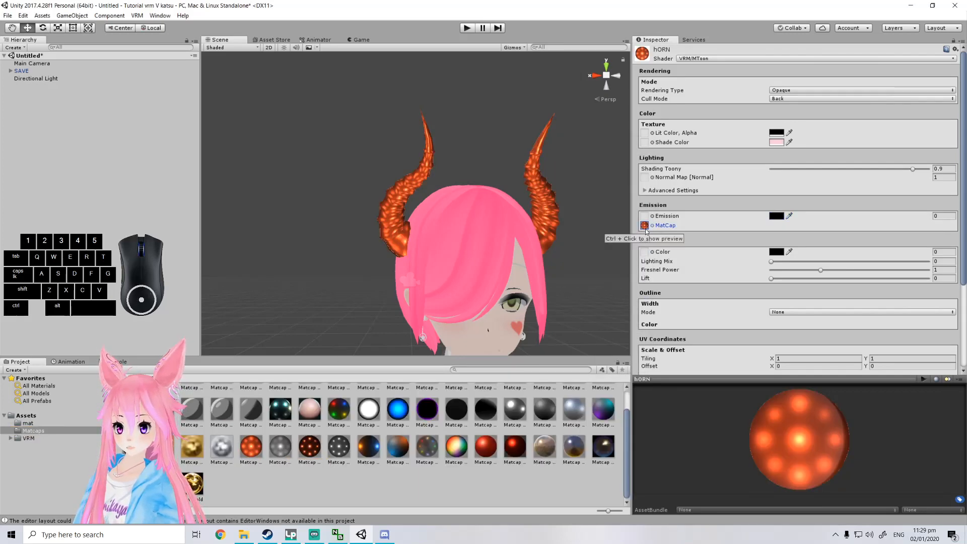
Examine the orange matcap on the avatar's horns up close and from several angles.
middle_click_drag(490, 238, 508, 239)
right_click_drag(508, 239, 675, 302)
scroll(560, 252, "up", 5)
scroll(545, 256, "down", 5)
scroll(535, 253, "down", 4)
scroll(479, 259, "down", 5)
middle_click_drag(479, 259, 405, 247)
mouse_move(263, 219)
middle_mouse_down()
mouse_move(277, 222)
mouse_move(264, 219)
middle_mouse_up()
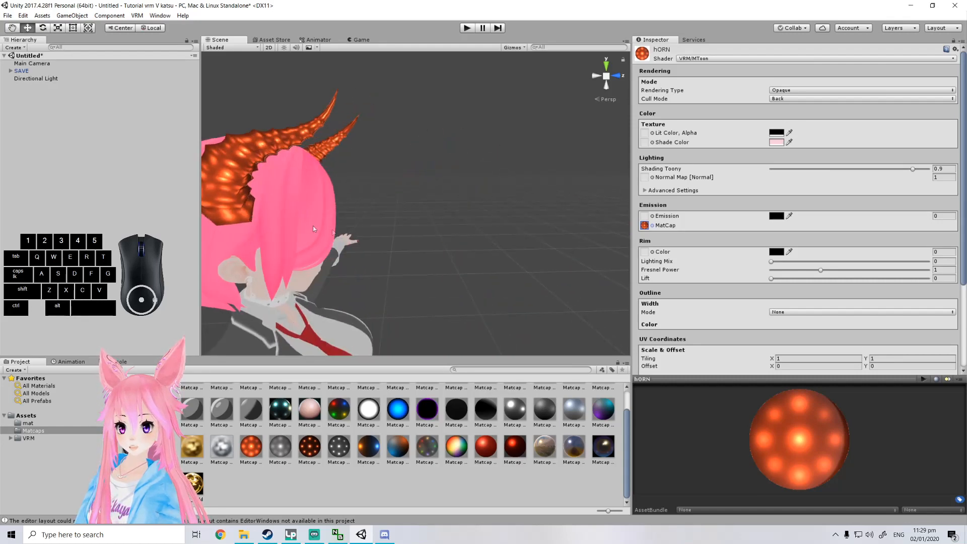
right_click_drag(423, 252, 343, 222)
middle_click_drag(343, 222, 325, 218)
right_click_drag(325, 218, 292, 213)
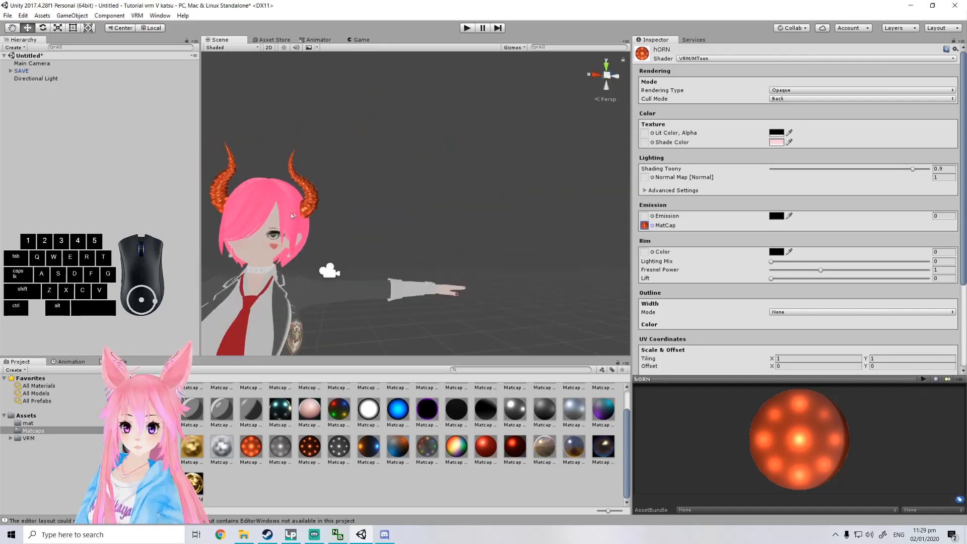
middle_click_drag(291, 213, 306, 212)
Try the test_gold matcap on the hORN material, inspect the horns, and undo the change.
left_click_drag(216, 409, 678, 174)
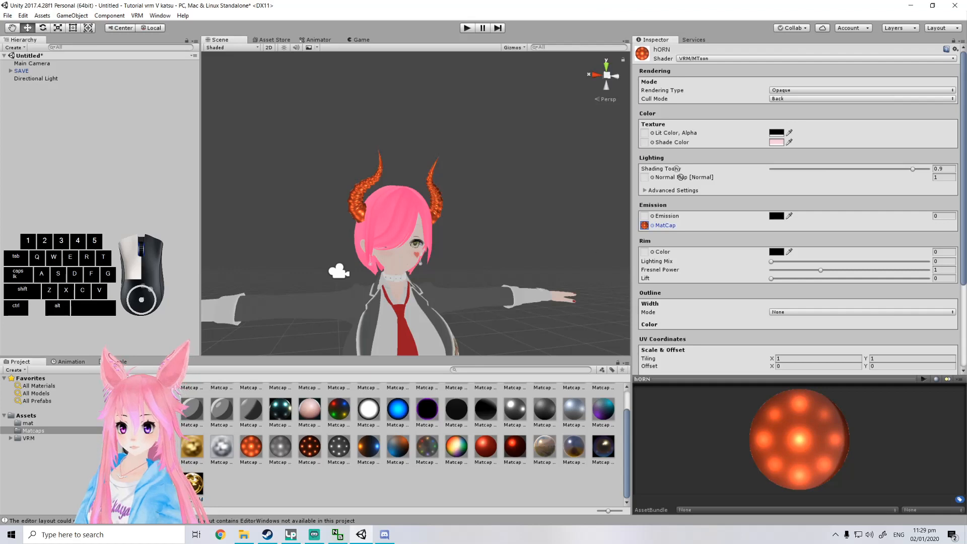
left_click_drag(644, 225, 644, 225)
scroll(506, 226, "up", 5)
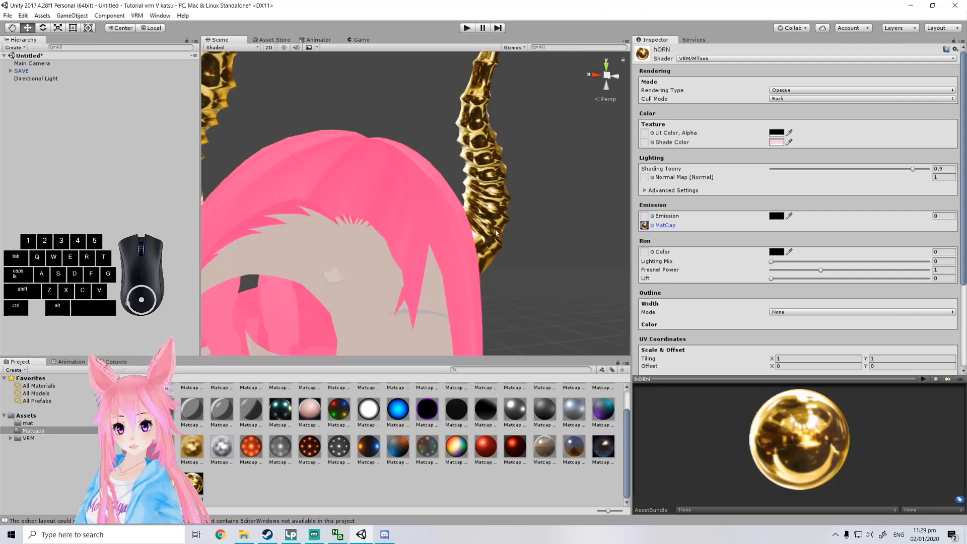
middle_click_drag(312, 179, 401, 210)
right_click_drag(402, 209, 444, 219)
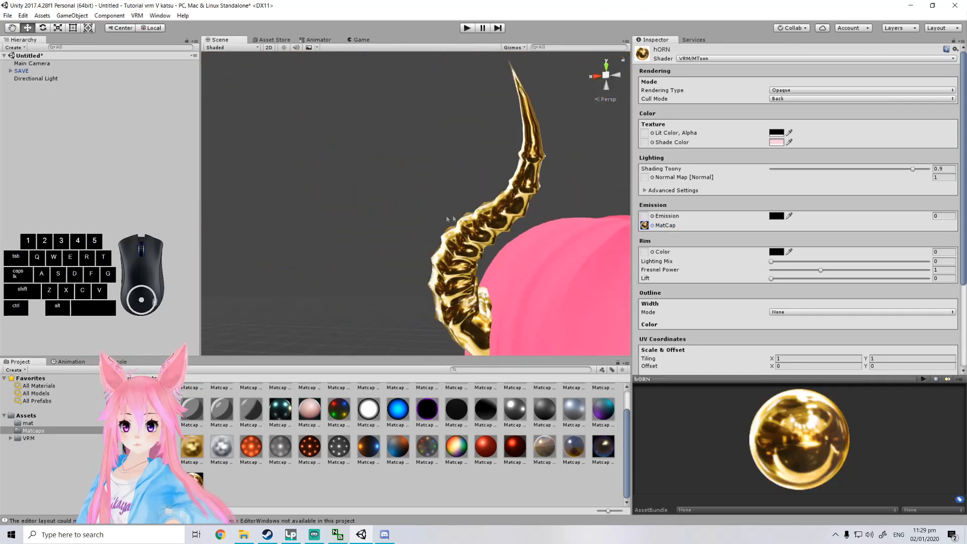
key("ctrl+z")
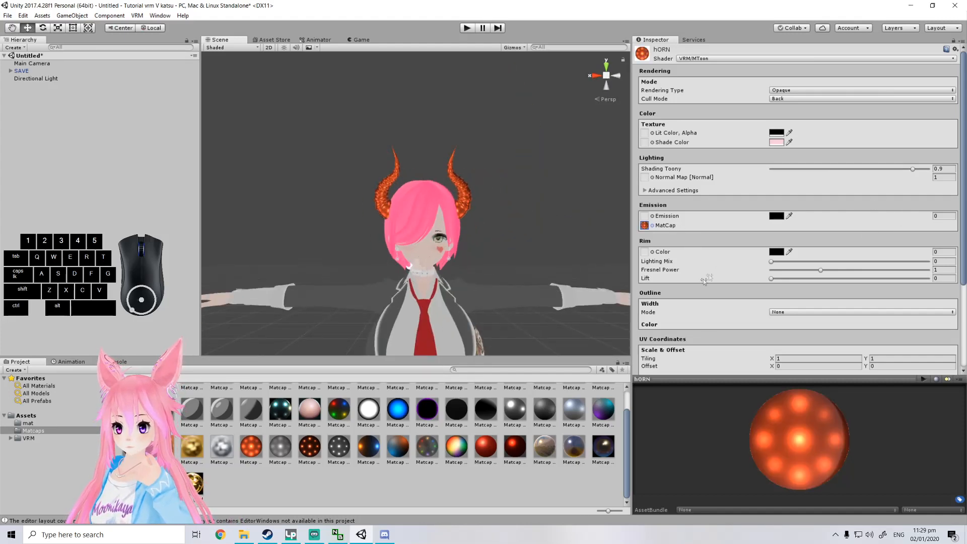
Set the lit color of the EARRING material in the mat folder to black (000000FF).
middle_click_drag(397, 348, 397, 266)
left_click(126, 378)
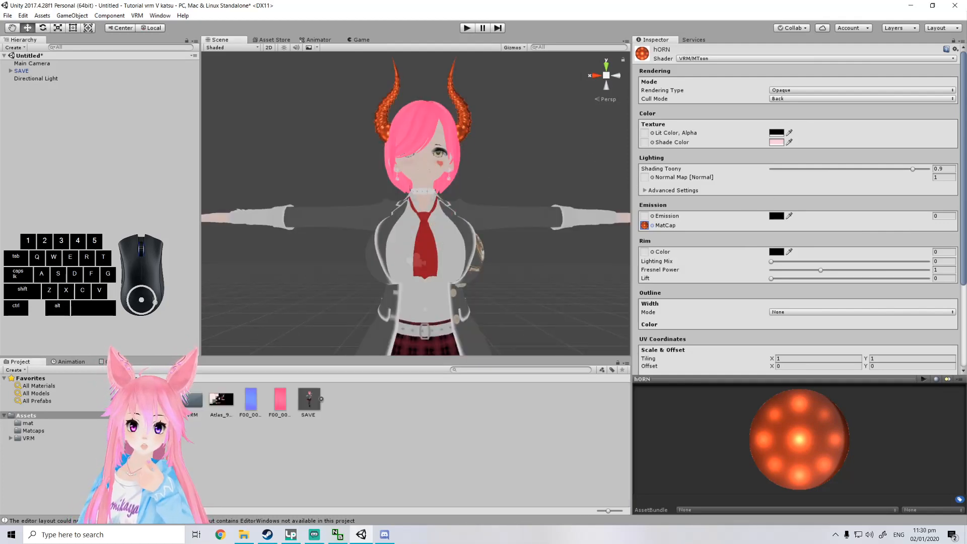
left_click(164, 399)
double_click(135, 399)
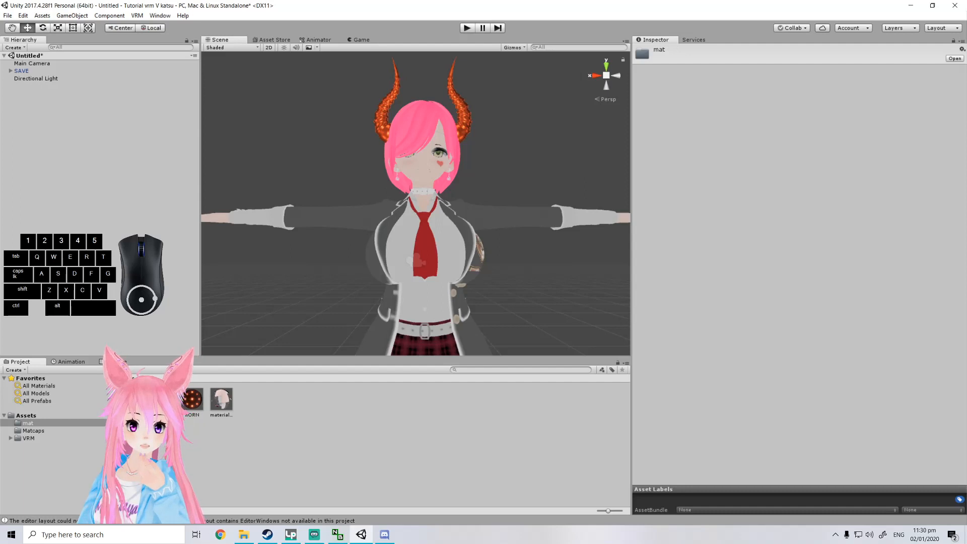
left_click(134, 399)
left_click(773, 132)
left_click_drag(563, 211, 553, 257)
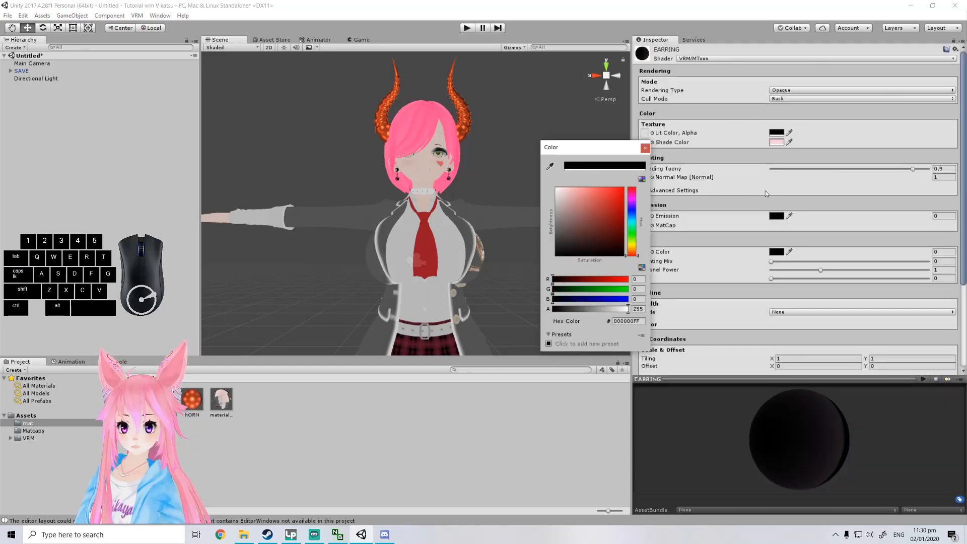
left_click(669, 218)
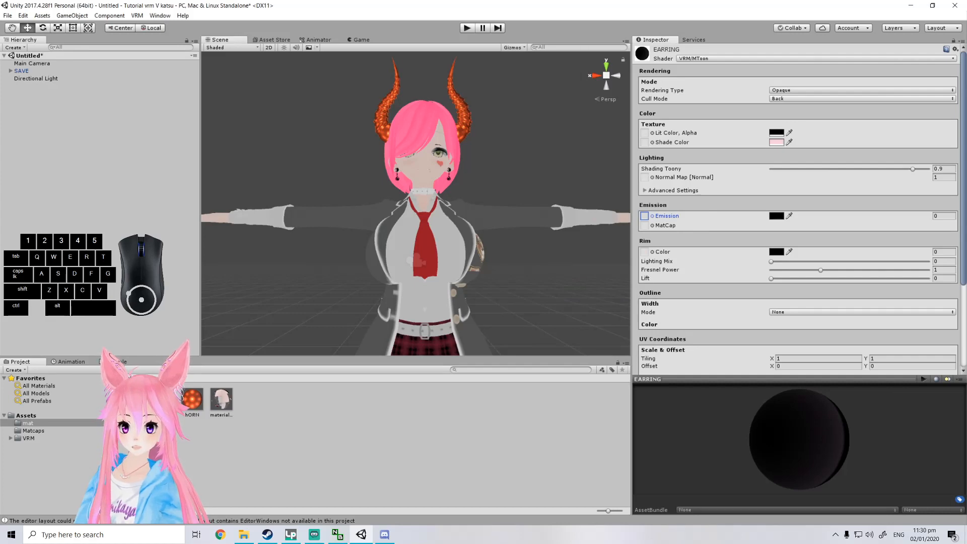
Assign the test_gold matcap to the EARRING material's MatCap texture and inspect the earrings up close.
left_click(32, 431)
scroll(240, 480, "down", 1)
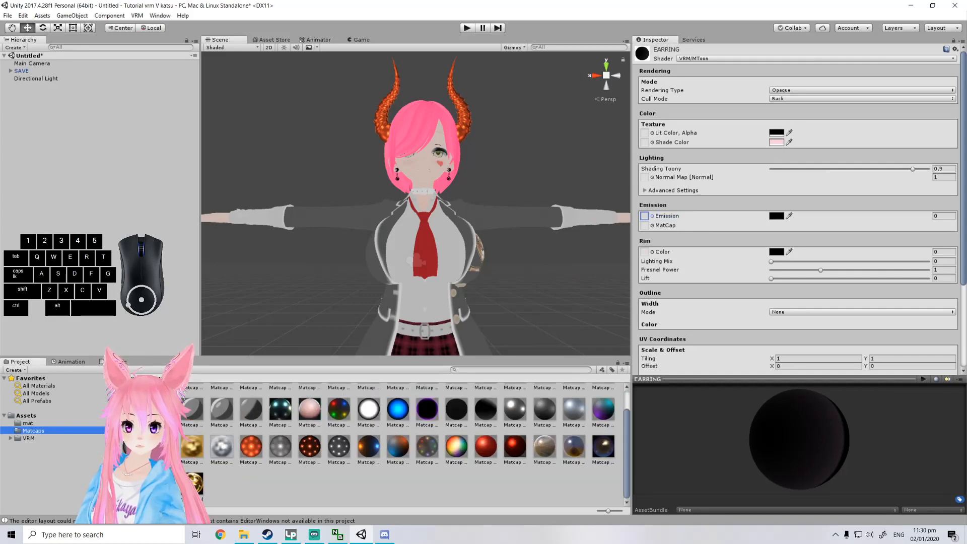
left_click_drag(647, 226, 646, 227)
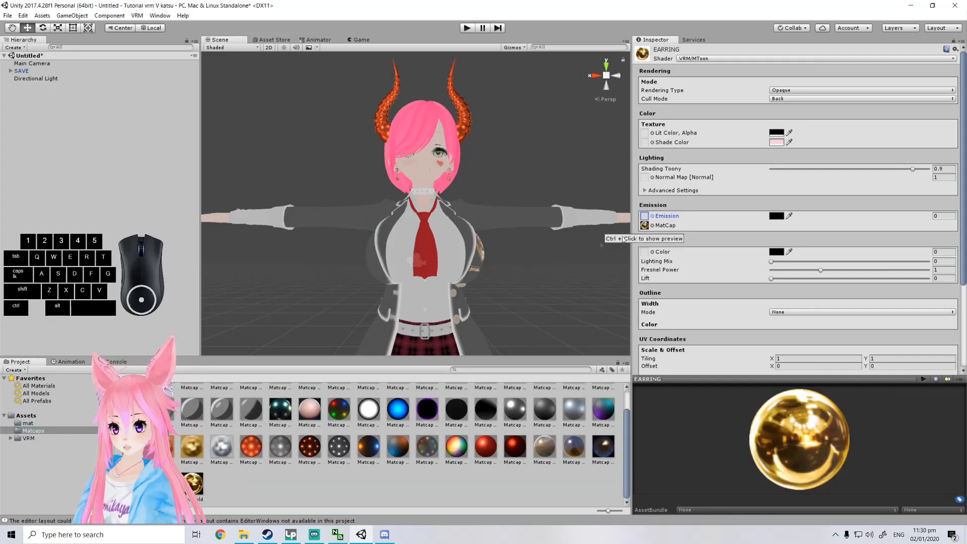
scroll(476, 225, "up", 5)
middle_click_drag(476, 225, 388, 178)
right_click_drag(388, 176, 296, 140)
middle_click_drag(452, 233, 373, 236)
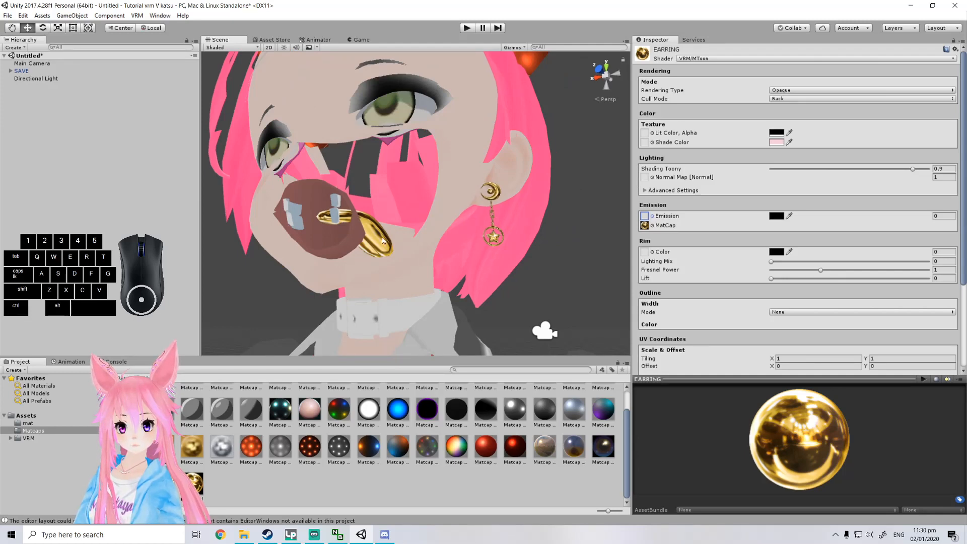
Remove the EARRING material's MatCap texture for comparison and undo the removal.
left_click(644, 225)
key("Delete")
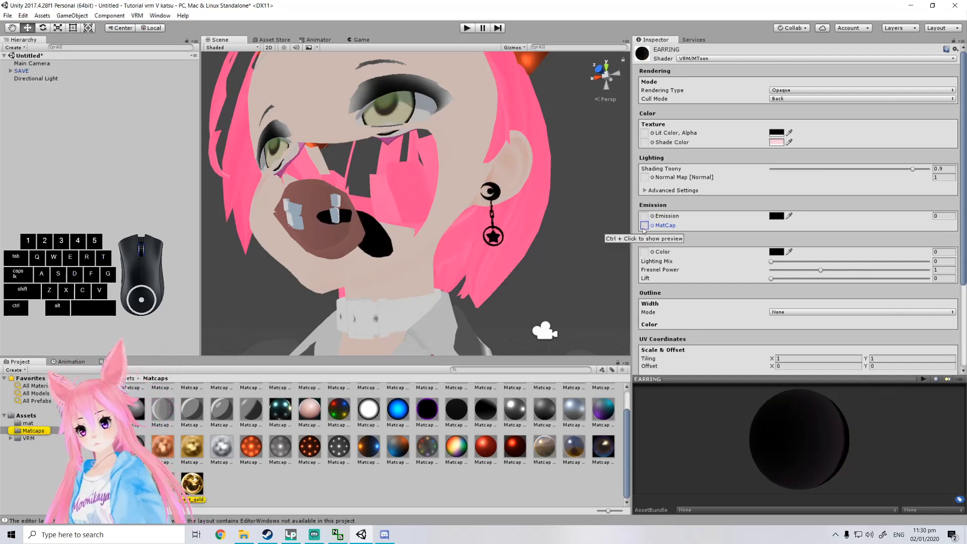
key("ctrl+z")
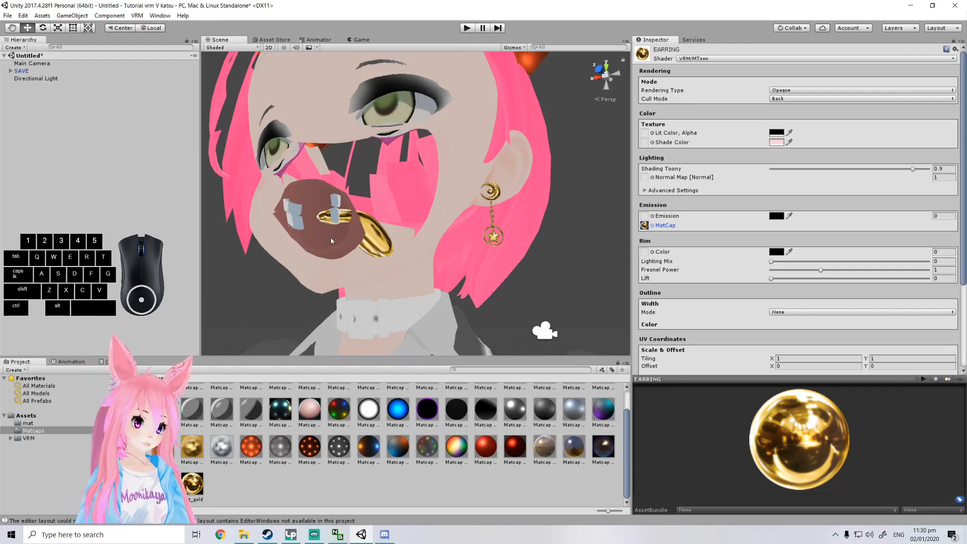
Examine the avatar's earrings, horns and outfit from the front and from the side.
middle_click_drag(331, 238, 343, 246)
right_click_drag(343, 246, 519, 288)
middle_click_drag(519, 288, 468, 289)
right_click_drag(467, 288, 389, 294)
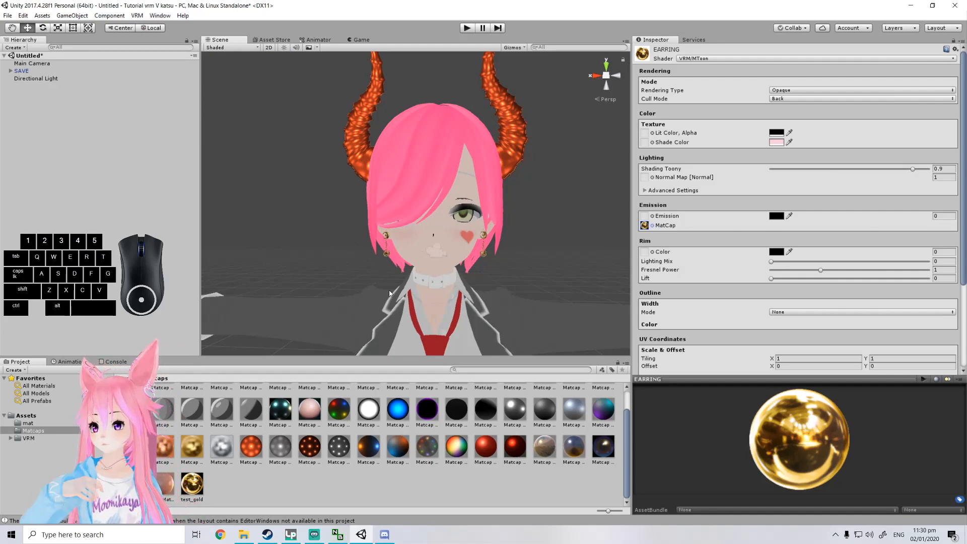
middle_click_drag(389, 294, 386, 278)
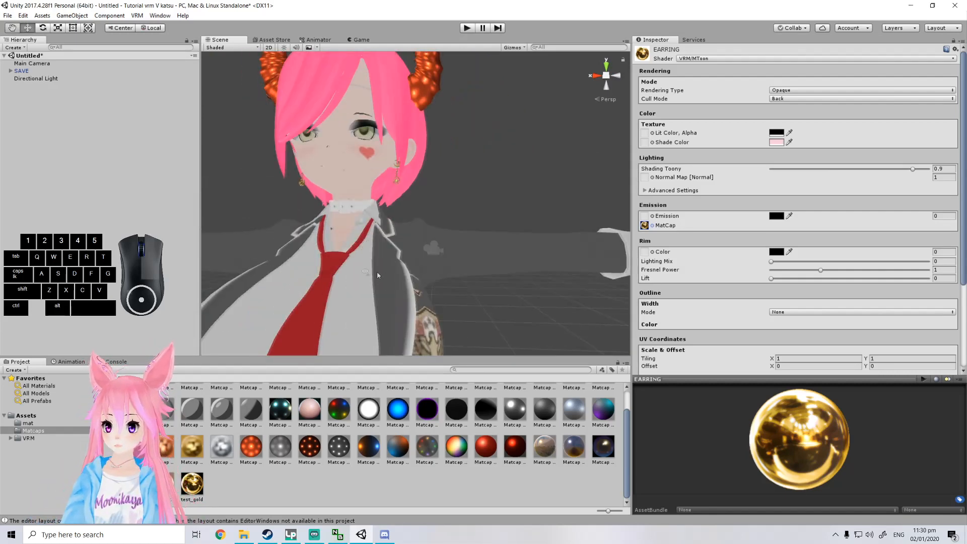
right_click_drag(377, 271, 329, 256)
middle_click_drag(329, 256, 320, 258)
left_click_drag(324, 259, 534, 290, "alt")
right_click_drag(534, 290, 497, 280)
mouse_move(497, 280)
middle_mouse_down()
mouse_move(497, 264)
mouse_move(486, 278)
middle_mouse_up()
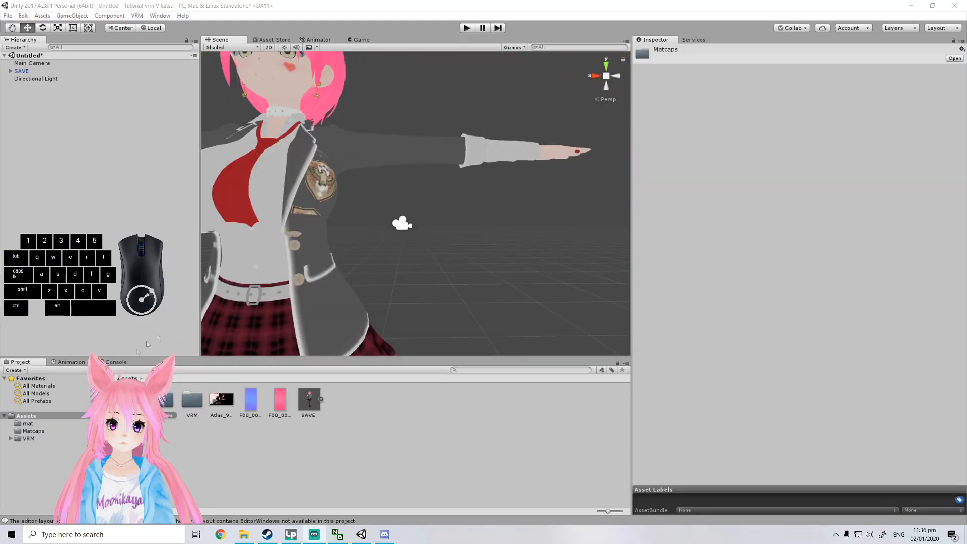
left_click_drag(353, 252, 216, 316, "alt")
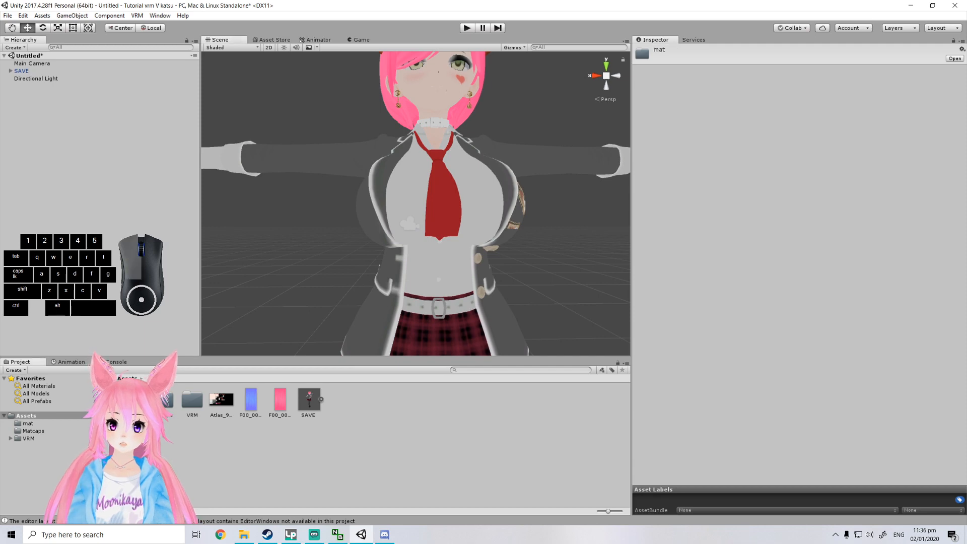
Select the material_atlas_96486_1 material in the mat folder and locate its lit color texture in the project.
double_click(134, 400)
left_click(212, 403)
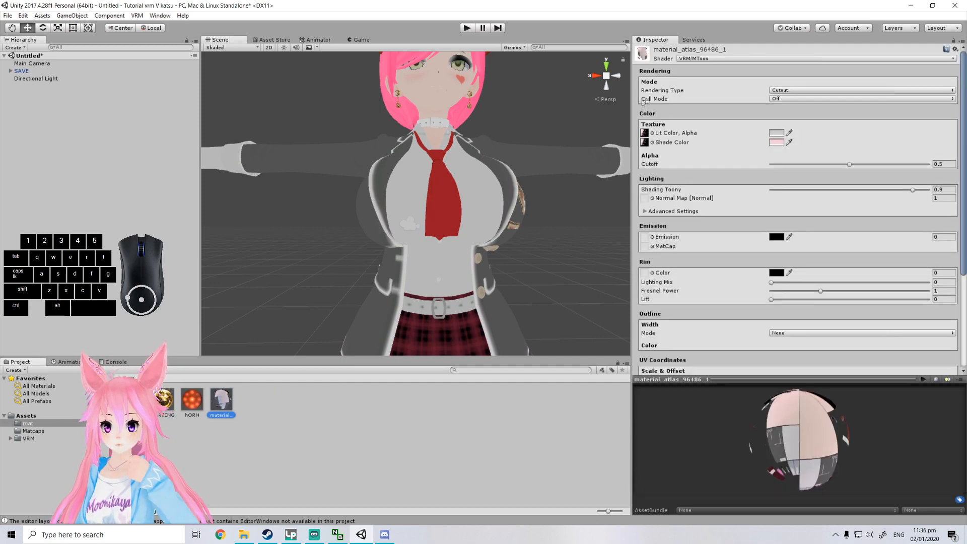
left_click(645, 133)
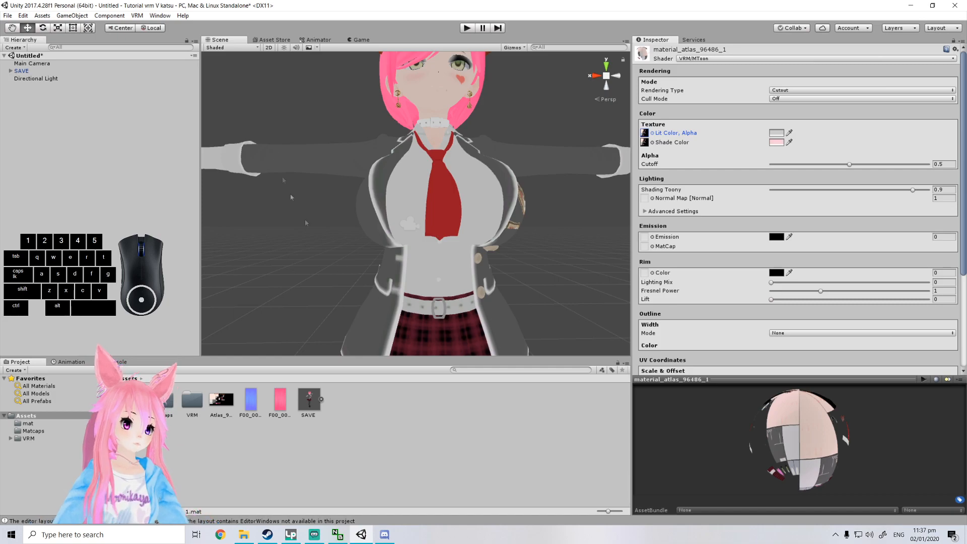
Switch to Krita, open the Atlas_96486 texture from Unity's Assets folder in it, and maximize the Krita window.
mouse_move(516, 9)
left_mouse_down()
mouse_move(604, 201)
mouse_move(509, 4)
left_mouse_up()
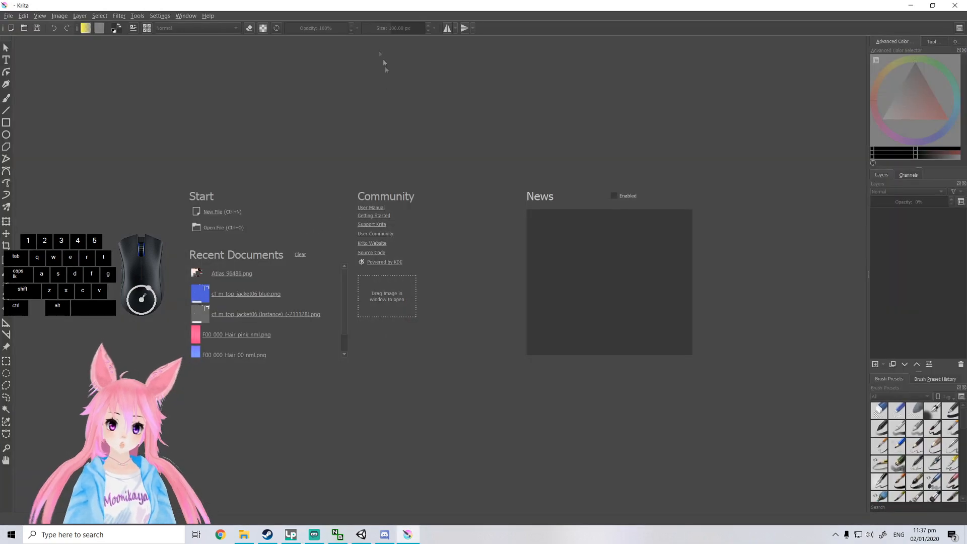
double_click(360, 9)
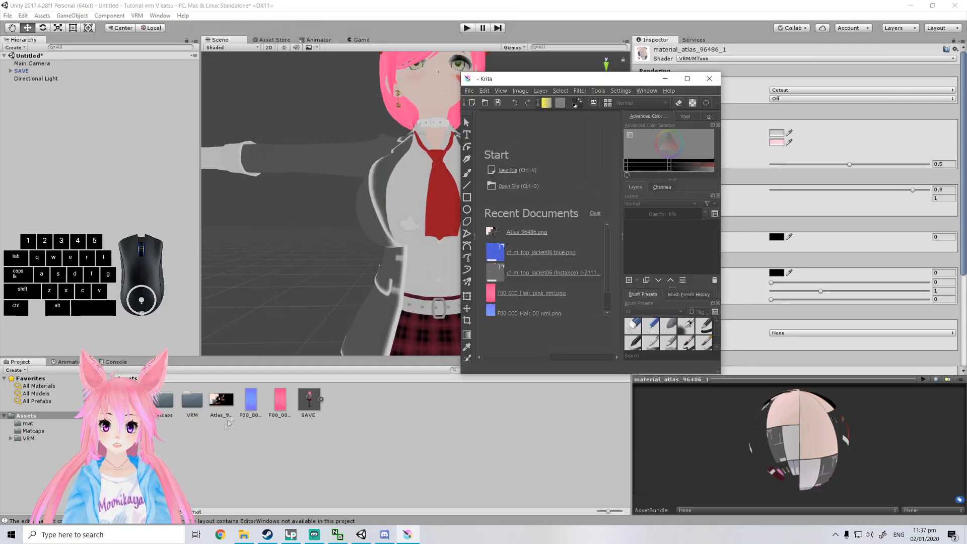
left_click(329, 352)
left_click_drag(218, 404, 218, 404)
left_click_drag(465, 4, 798, 124)
left_click_drag(617, 79, 266, 64)
left_click_drag(624, 134, 634, 41)
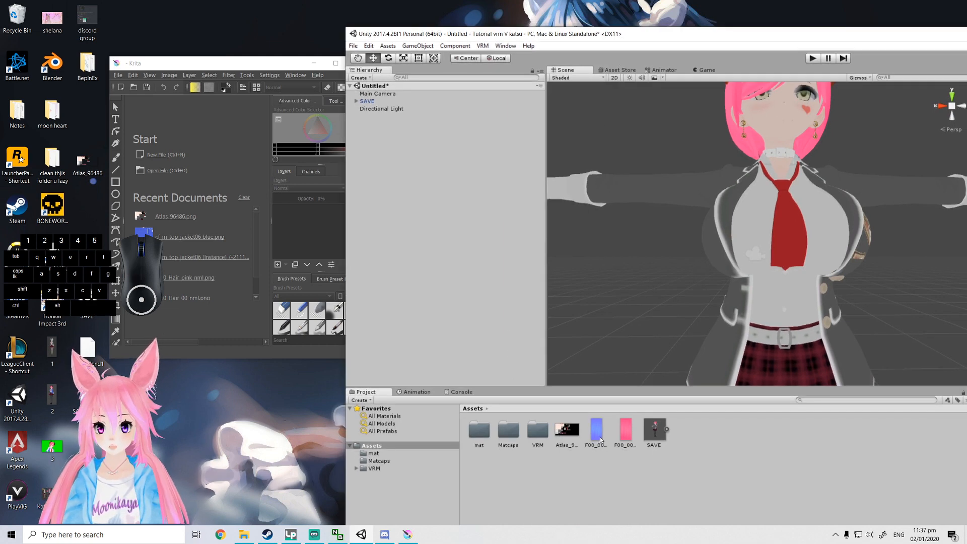
left_click_drag(568, 435, 207, 297)
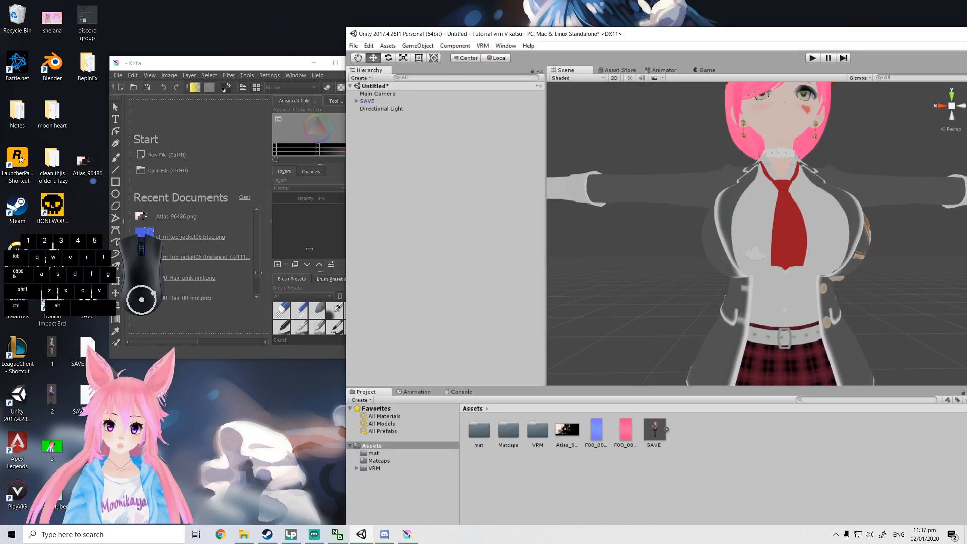
left_click(265, 65)
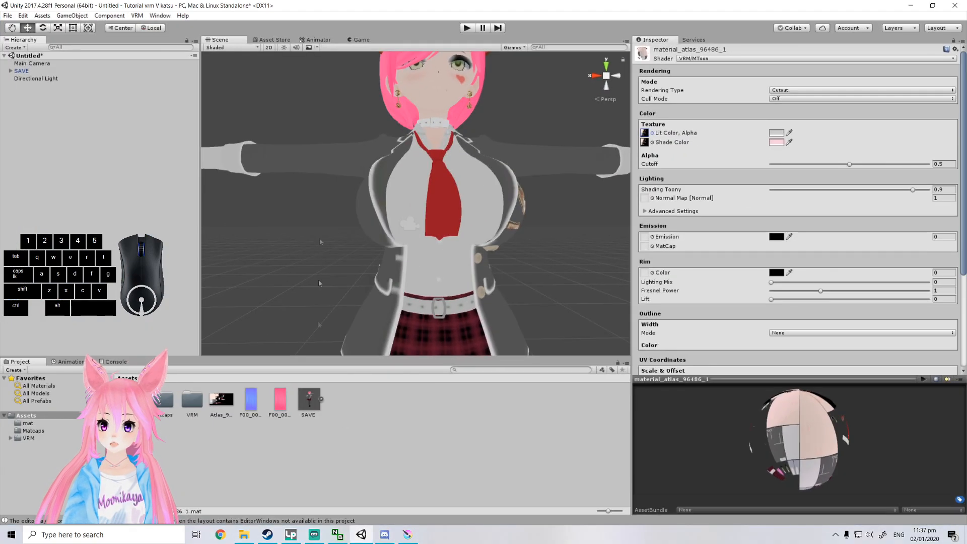
left_click(407, 534)
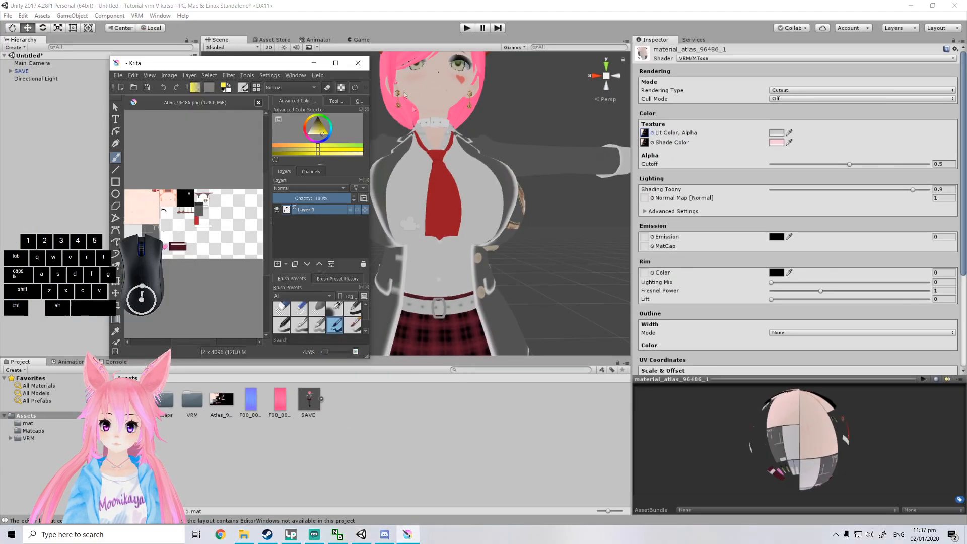
double_click(325, 64)
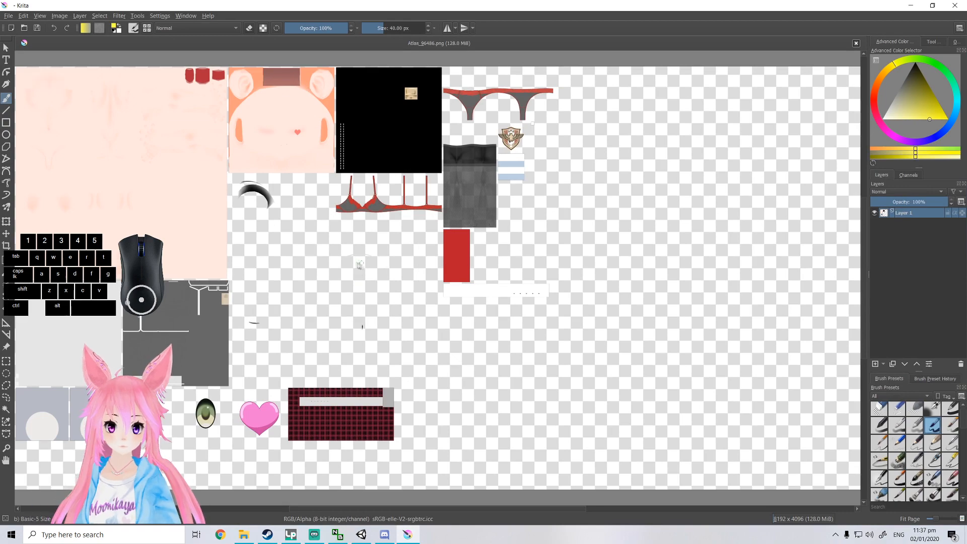
Make a rectangular selection around the dark grey jacket section of the texture atlas.
scroll(389, 254, "up", 3, "ctrl")
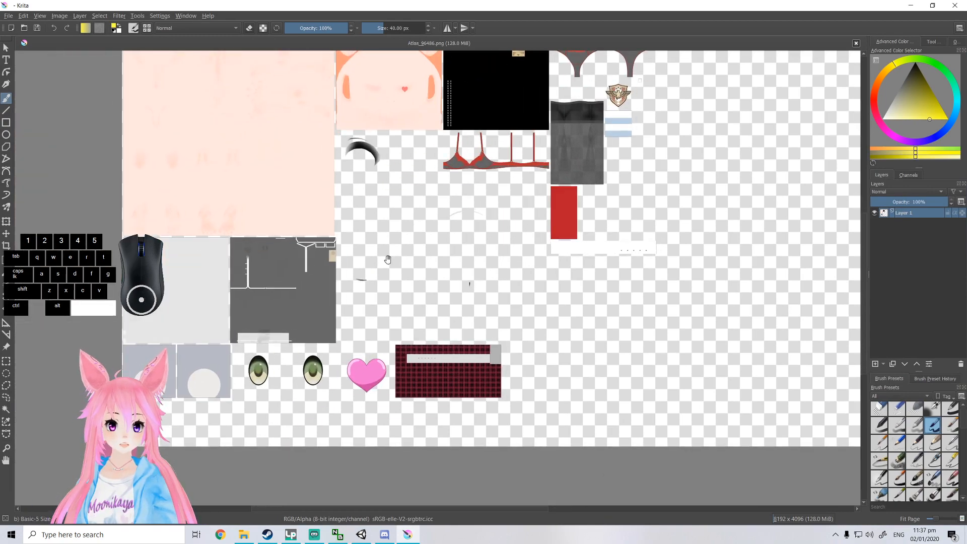
scroll(572, 332, "down", 3, "ctrl")
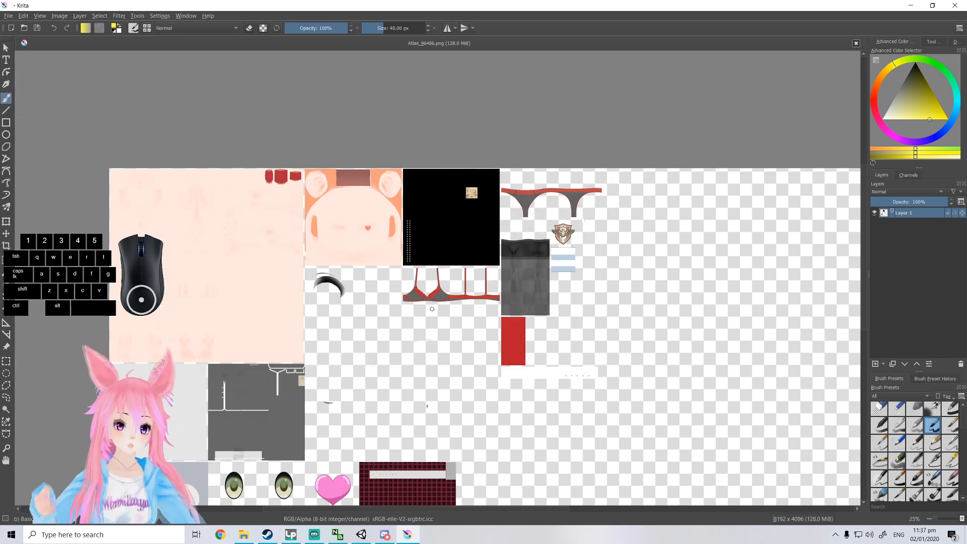
scroll(315, 280, "up", 1, "ctrl")
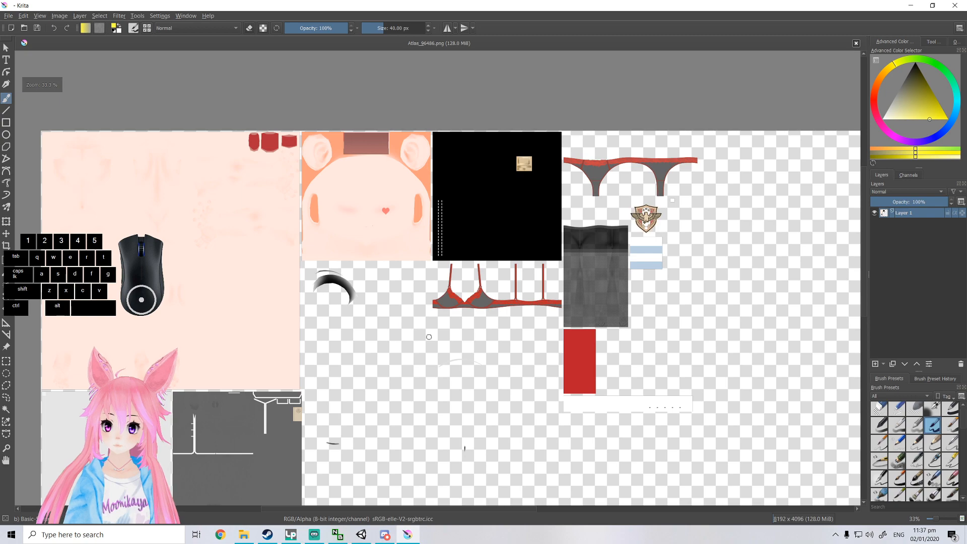
scroll(449, 337, "up", 3, "ctrl")
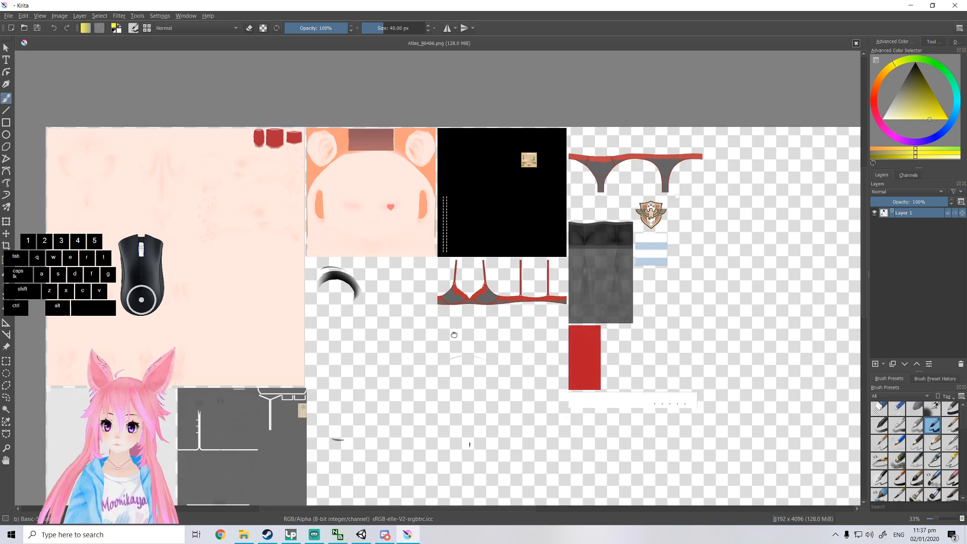
middle_click_drag(316, 200, 486, 219)
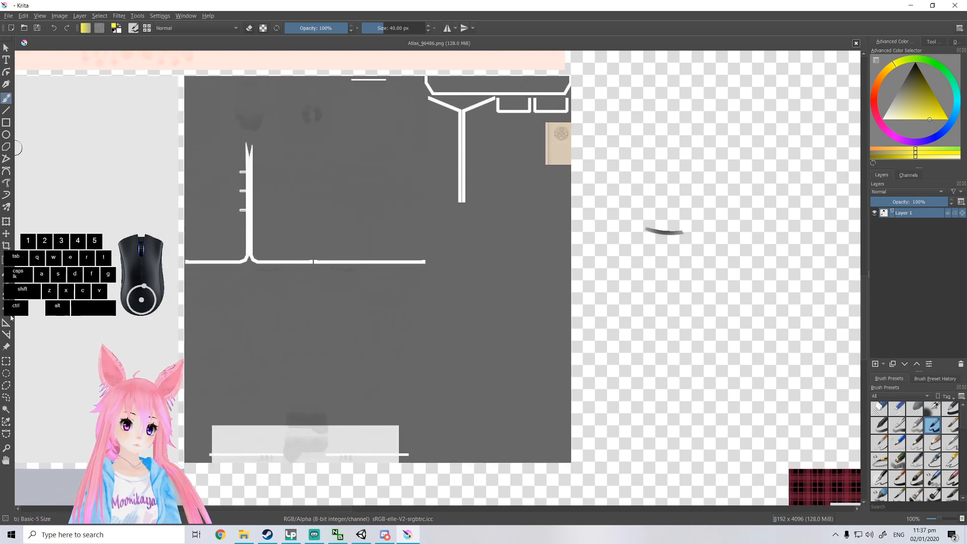
left_click(6, 361)
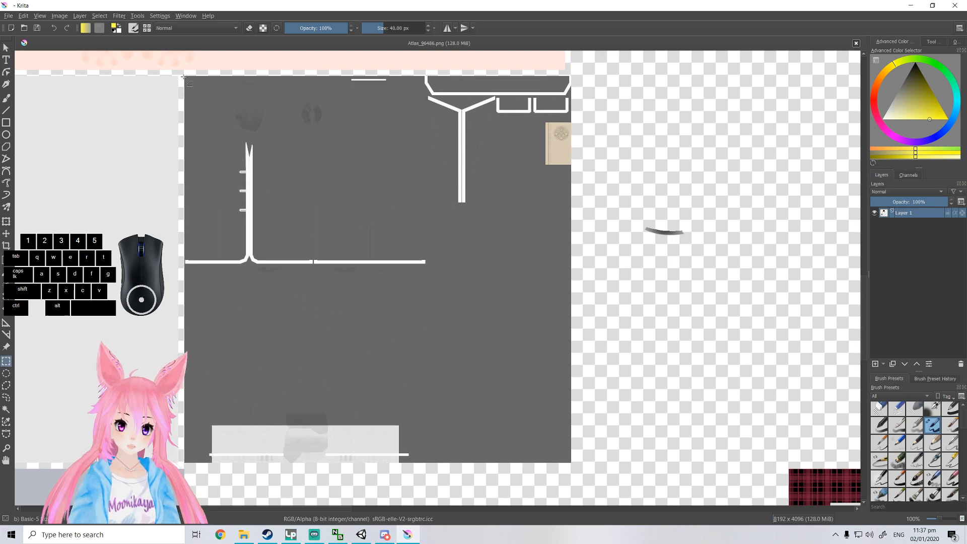
left_click_drag(184, 75, 578, 468)
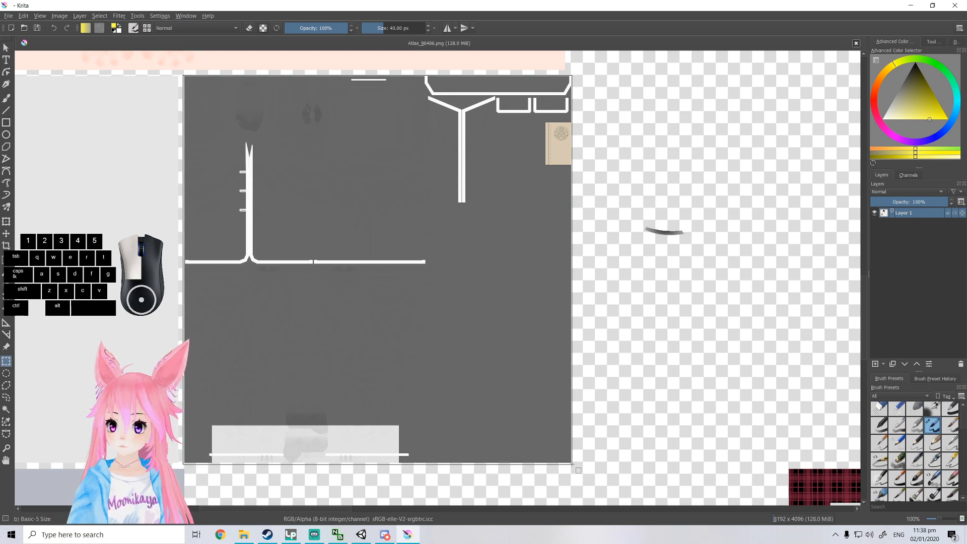
left_click_drag(578, 470, 579, 469)
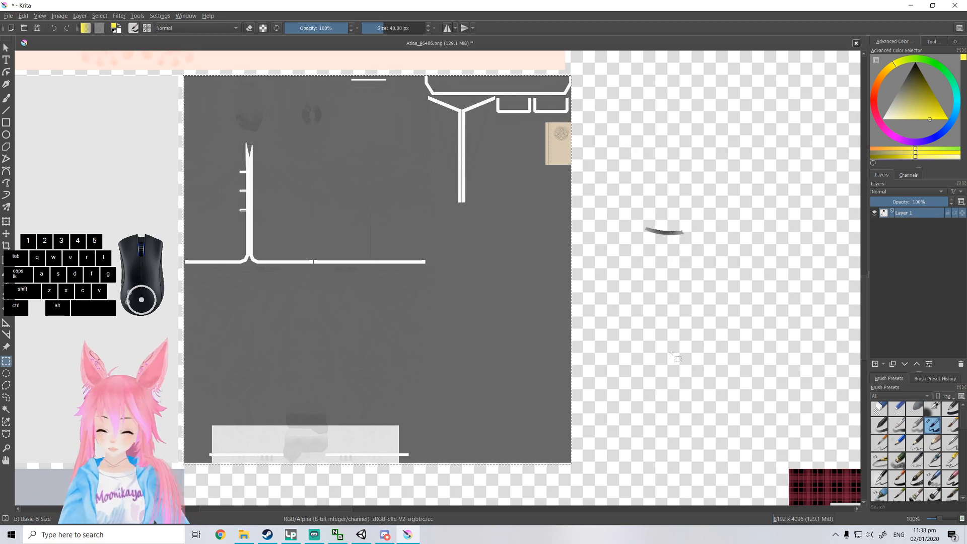
Add a new paint layer above Layer 1 and set its blending mode to Color.
key("b")
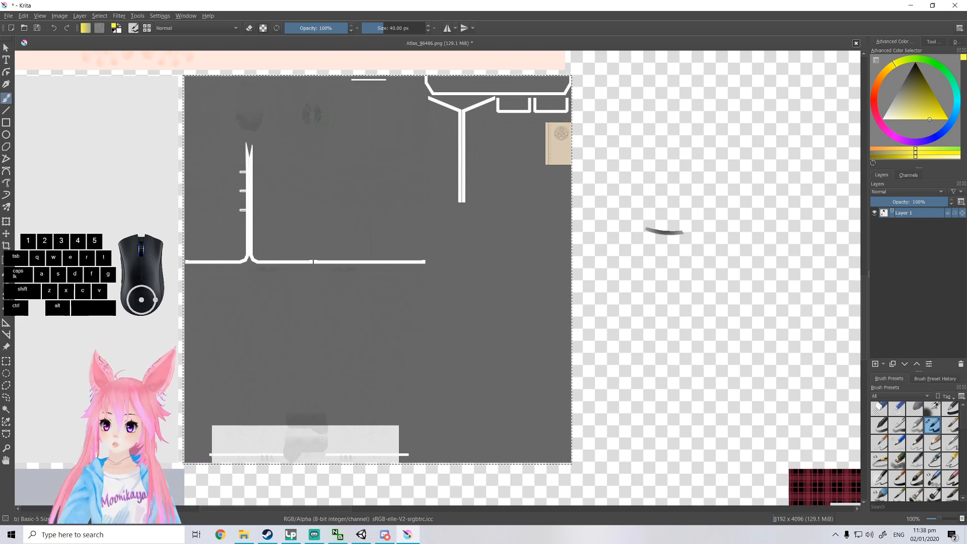
left_click(877, 364)
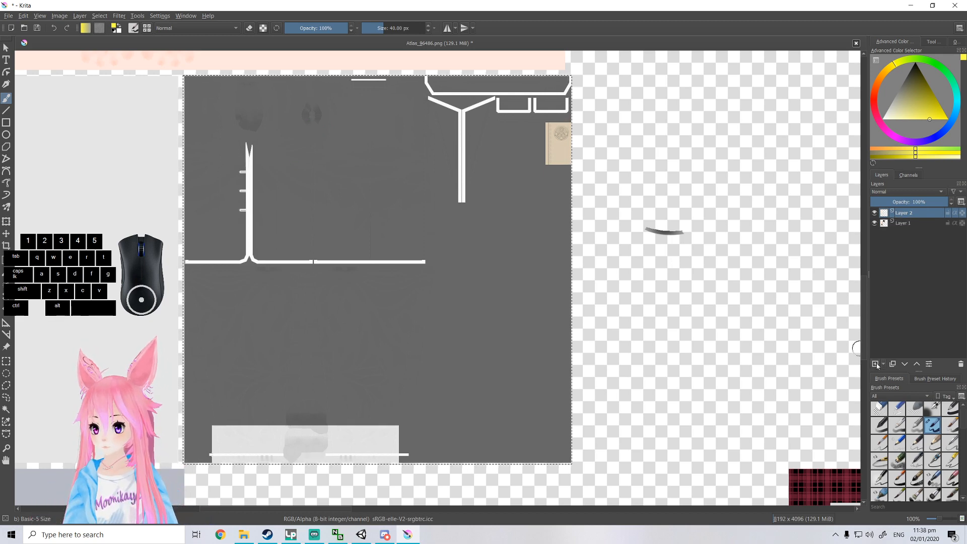
left_click(891, 191)
left_click(889, 214)
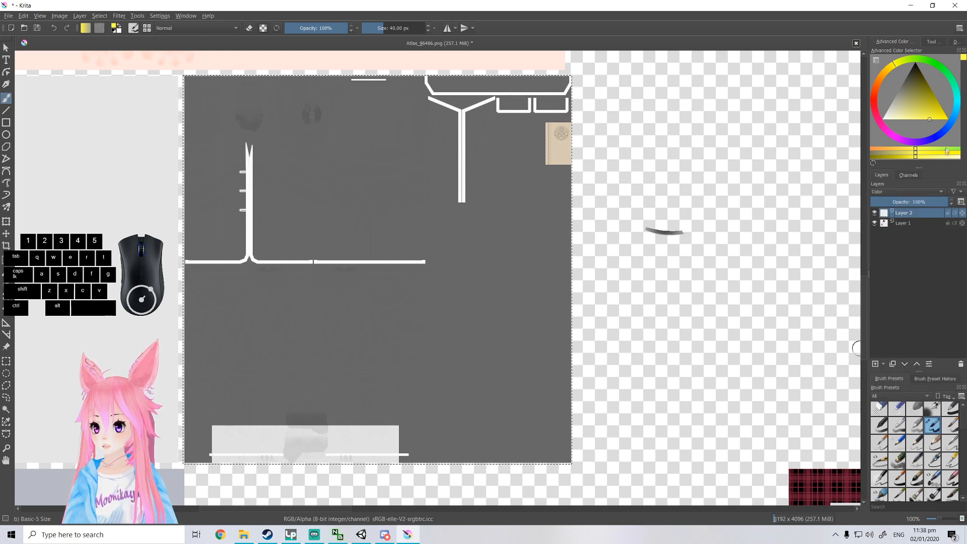
Paint the whole selected jacket section blue on the Color layer, enlarging the brush to 540 px.
left_click(940, 134)
left_click_drag(936, 116, 940, 111)
left_click_drag(312, 155, 321, 152)
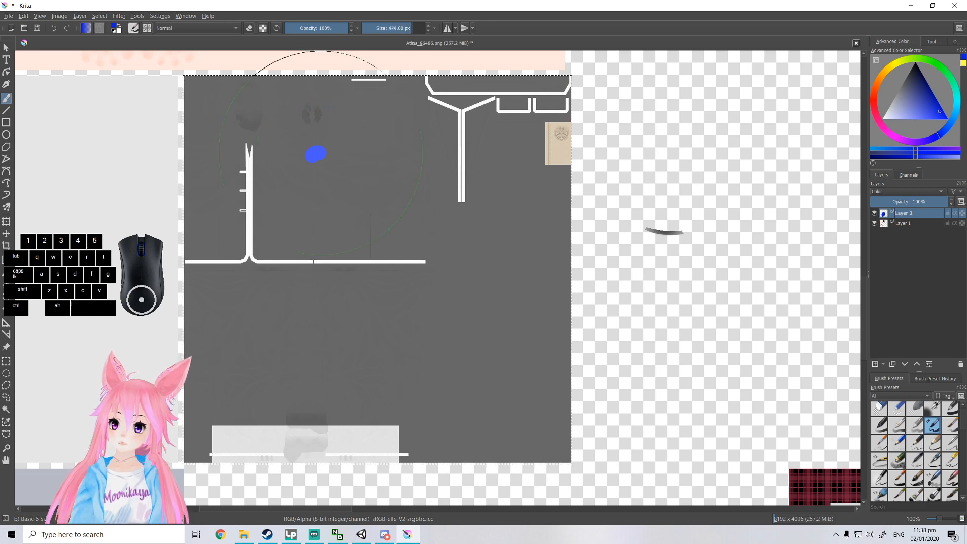
mouse_move(302, 111)
left_mouse_down()
mouse_move(547, 141)
mouse_move(292, 237)
left_mouse_up()
left_click_drag(509, 379, 242, 446)
left_click_drag(942, 115, 939, 105)
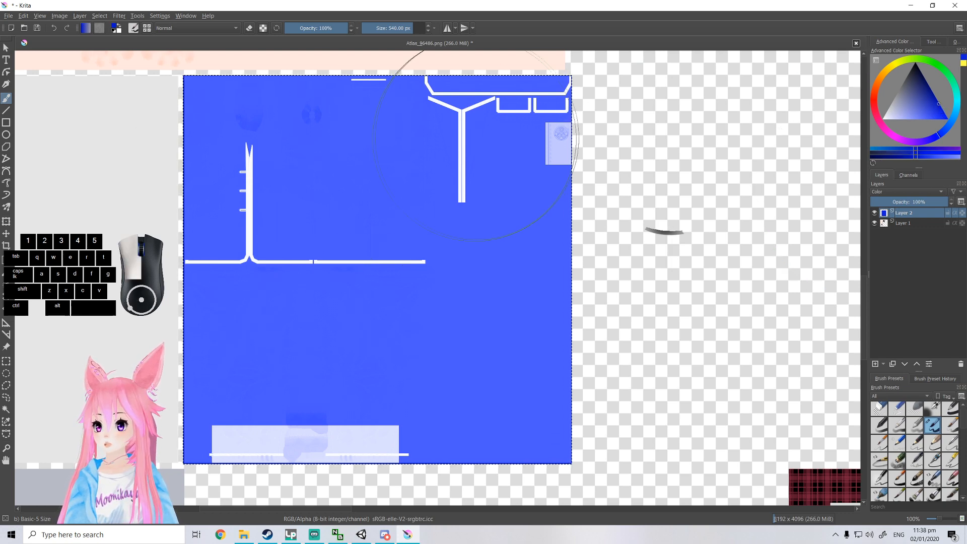
left_click(940, 105)
mouse_move(655, 252)
left_mouse_down()
mouse_move(620, 254)
mouse_move(199, 174)
mouse_move(523, 258)
mouse_move(484, 318)
left_mouse_up()
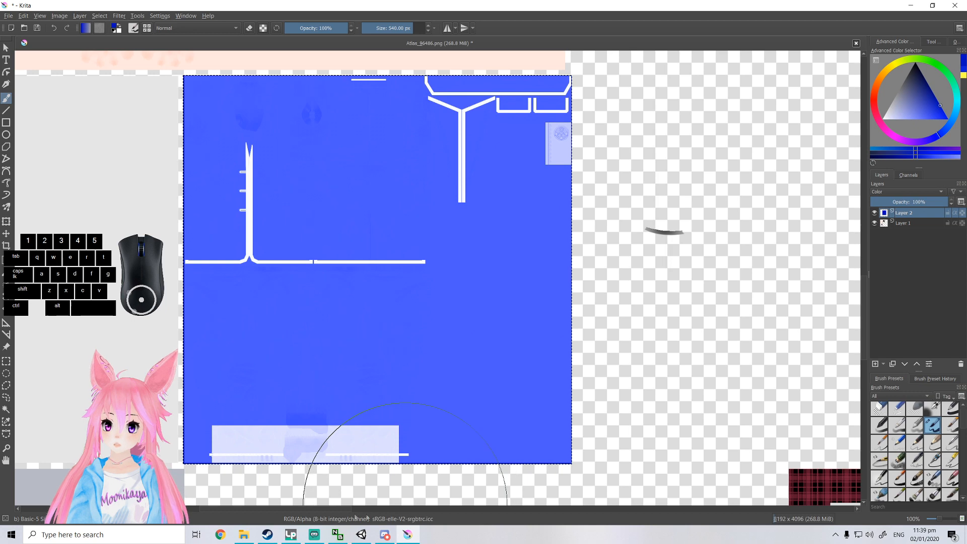
Switch to Unity and examine the buttons and white trim of the avatar's jacket up close.
left_click(361, 535)
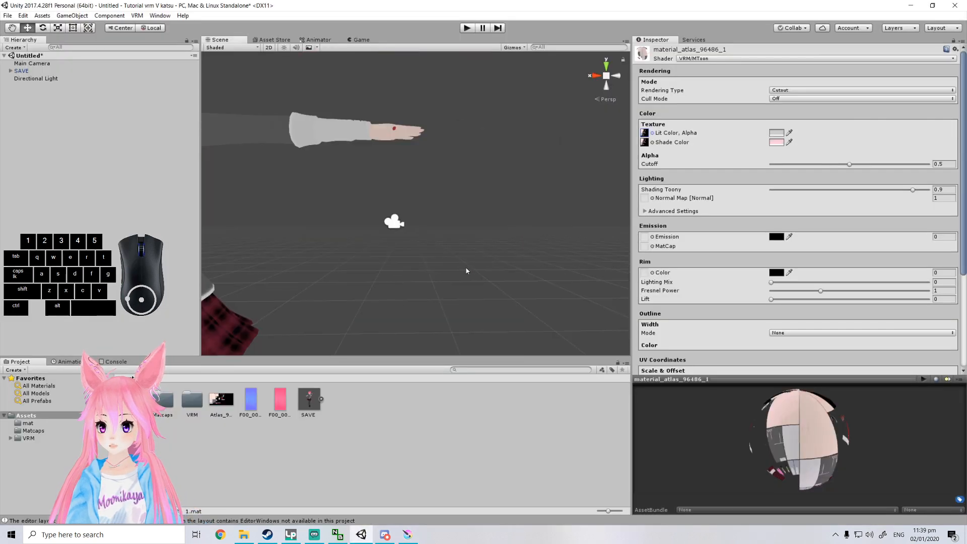
left_click_drag(487, 270, 462, 256, "alt")
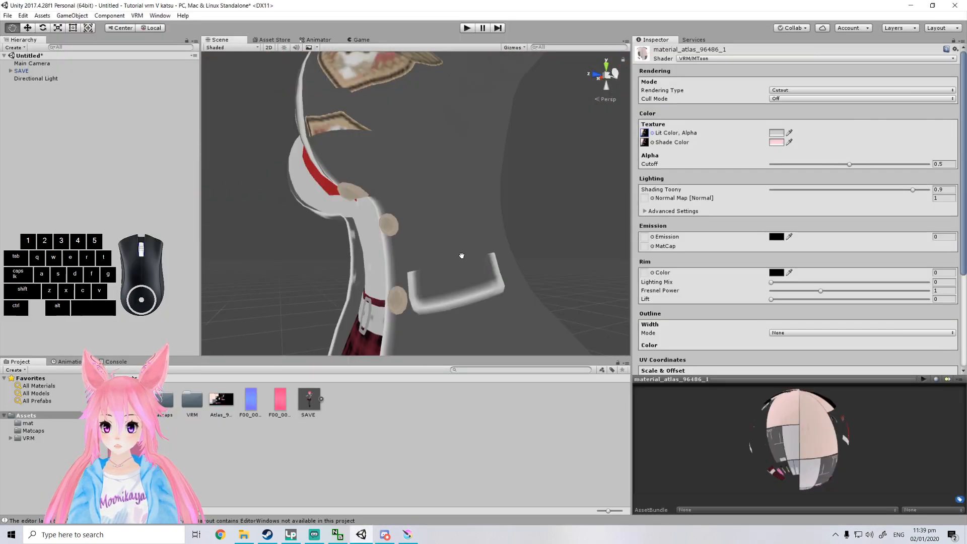
middle_click_drag(462, 256, 463, 255)
right_click_drag(462, 256, 624, 252)
middle_click_drag(492, 239, 491, 238)
right_click_drag(490, 238, 361, 225)
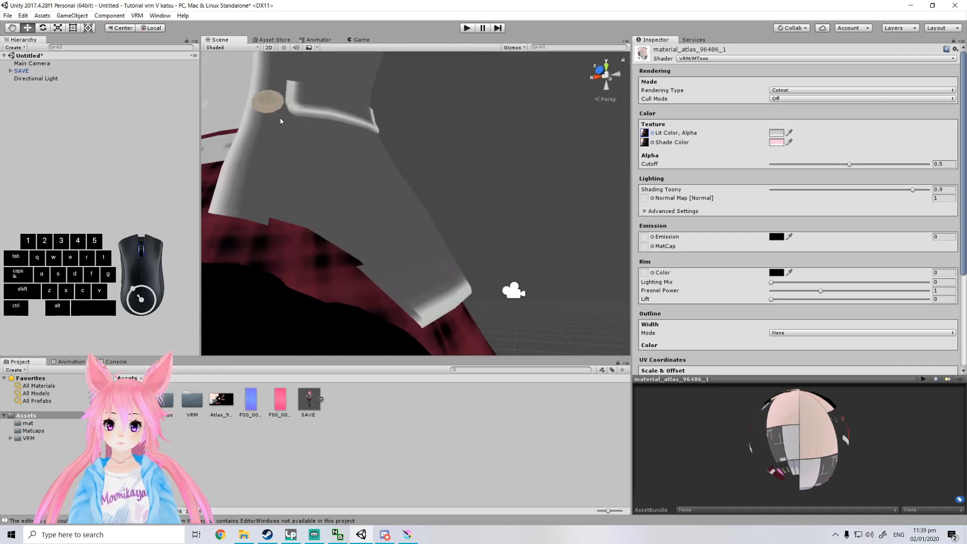
Switch back to Krita, select the anchor button patch and erase the blue inside that selection.
left_click(407, 534)
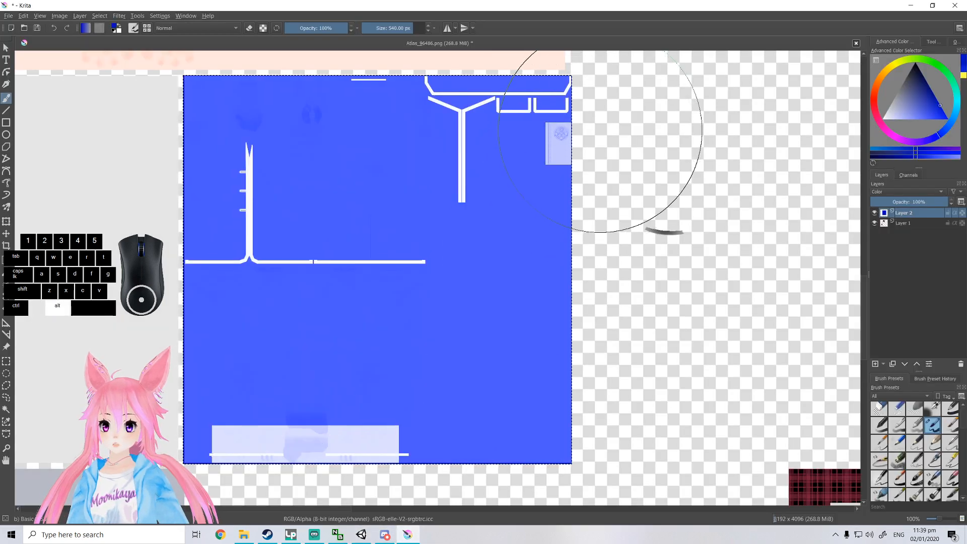
left_click(7, 361)
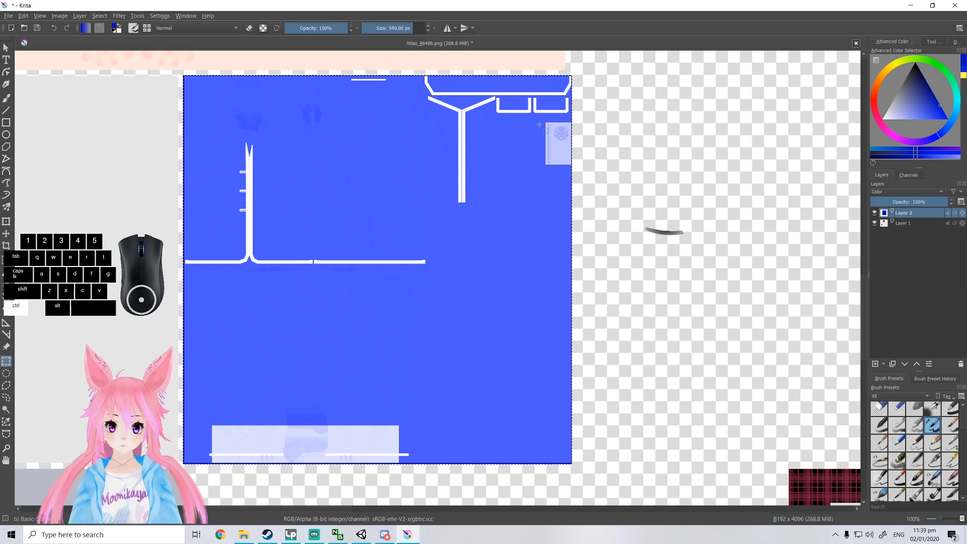
scroll(551, 126, "up", 6)
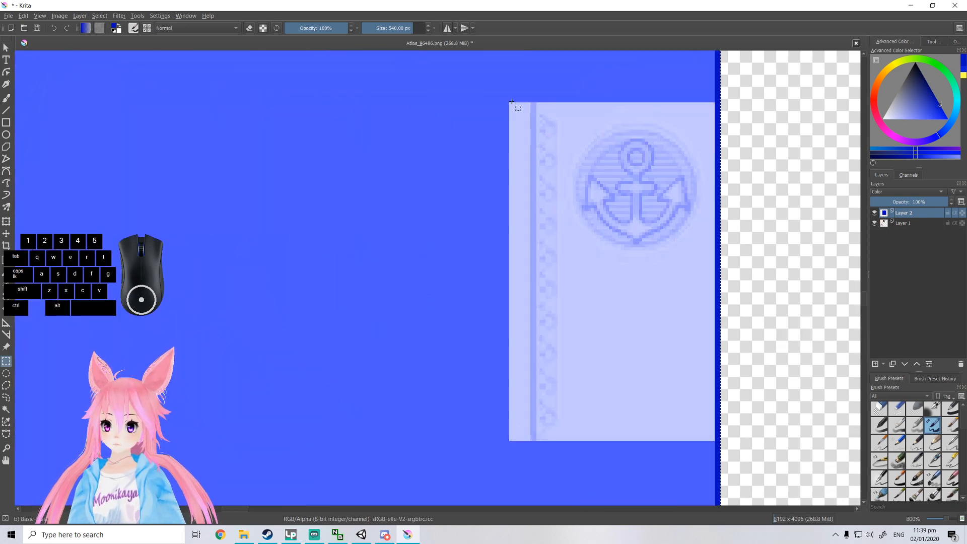
left_click_drag(508, 101, 716, 446)
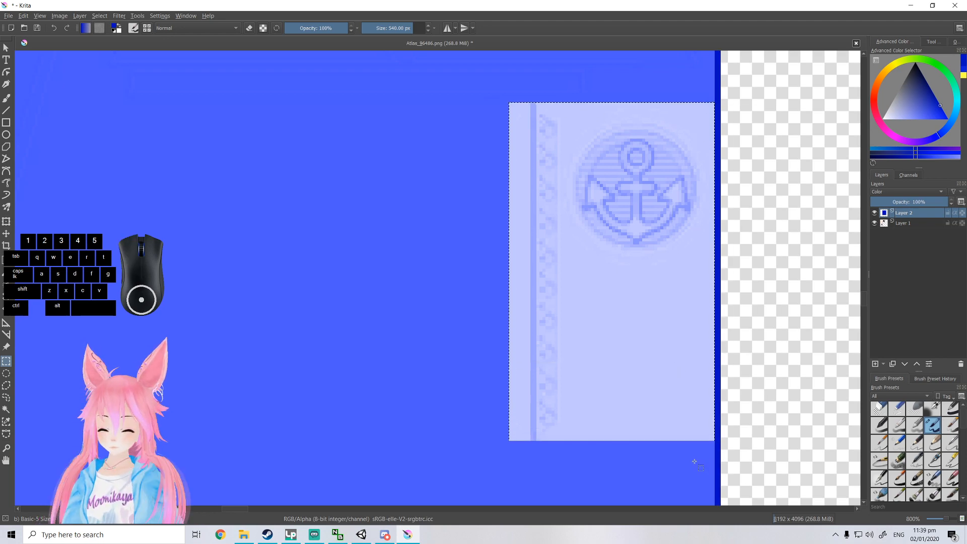
key("b")
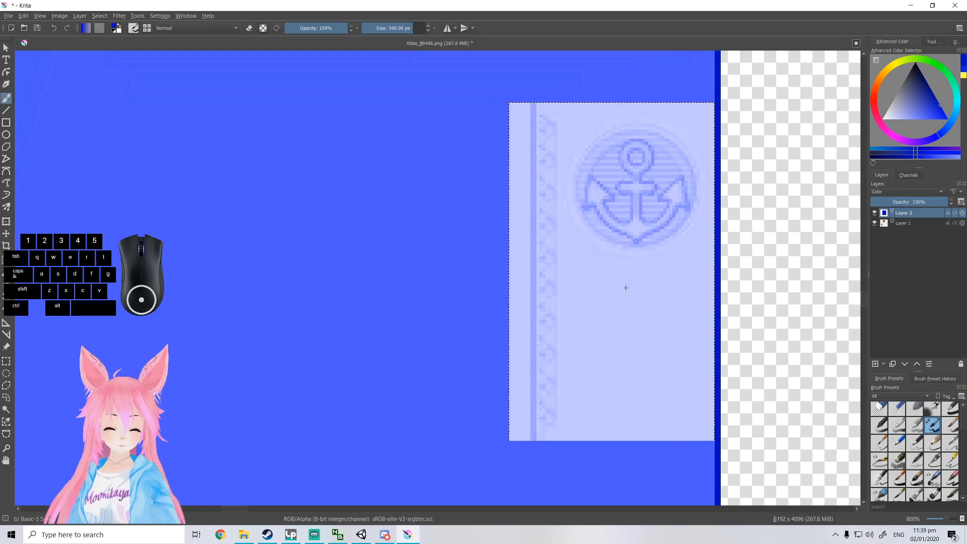
key("e")
left_click_drag(627, 289, 574, 297)
key("alt")
key("alt")
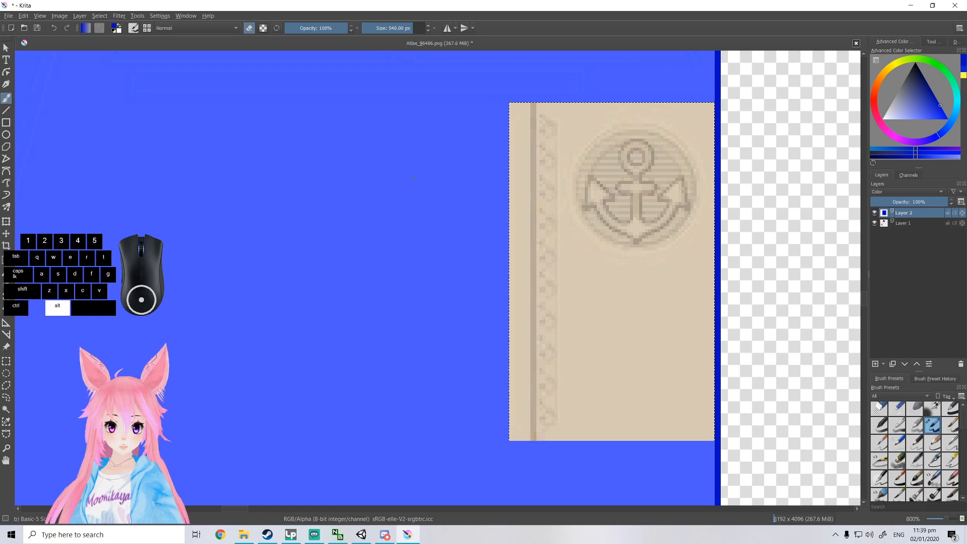
Save the recolored texture over Atlas_96486 in the project's Assets folder, keeping the PNG export settings.
scroll(428, 167, "down", 5)
middle_click_drag(412, 222, 532, 190)
scroll(463, 300, "up", 5)
middle_click_drag(341, 298, 412, 375)
scroll(397, 350, "down", 3)
middle_click_drag(448, 288, 453, 359)
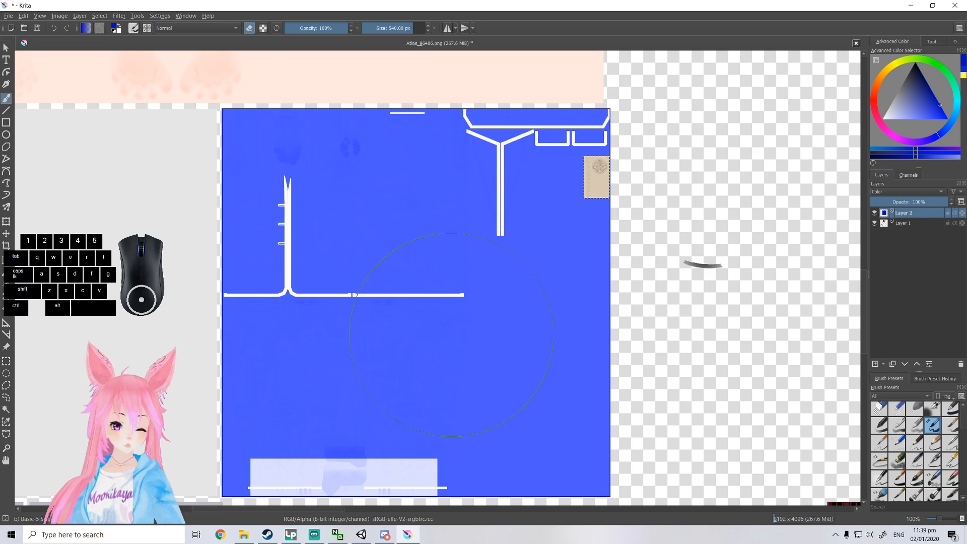
left_click(9, 16)
left_click(41, 66)
left_click(111, 110)
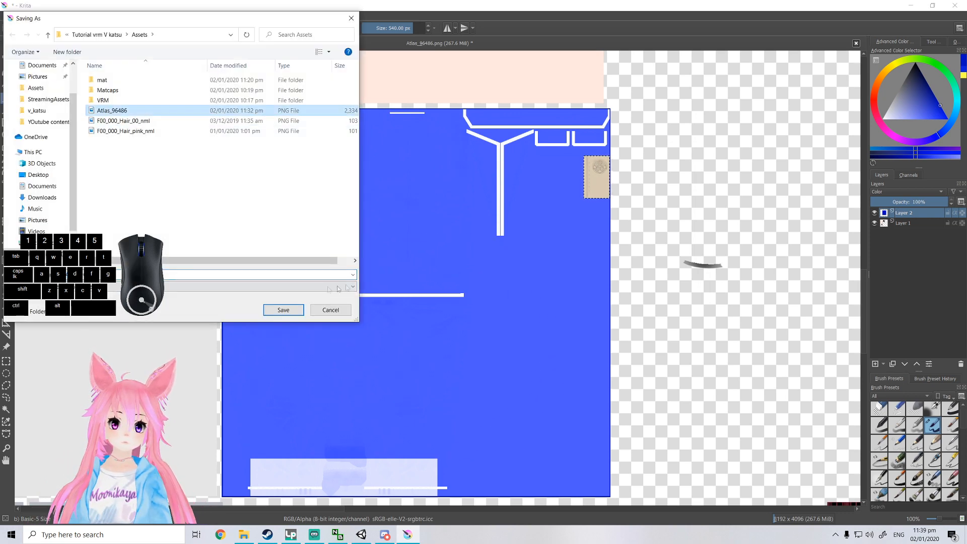
left_click(283, 310)
left_click(511, 271)
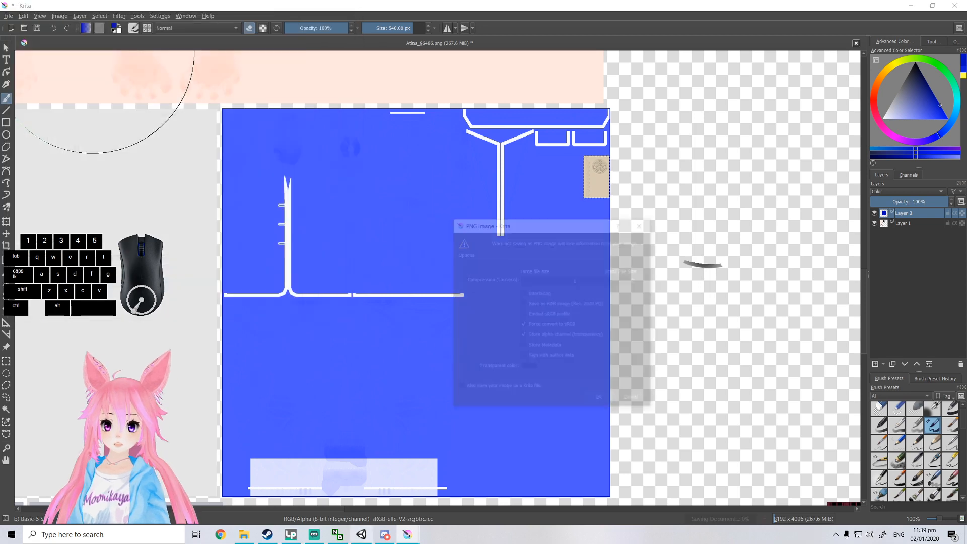
left_click(599, 403)
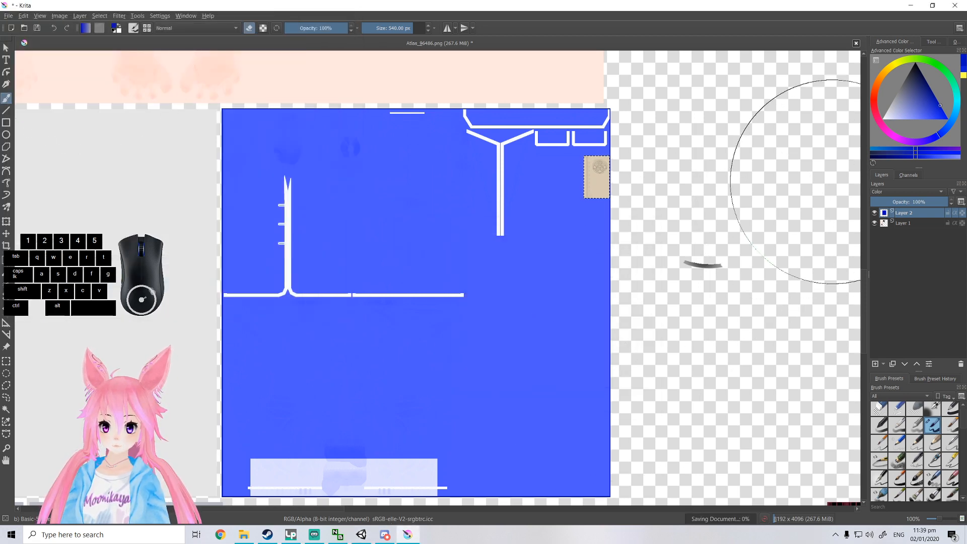
Choose red as the brush color and undo the erasing of the anchor button patch.
left_click(874, 109)
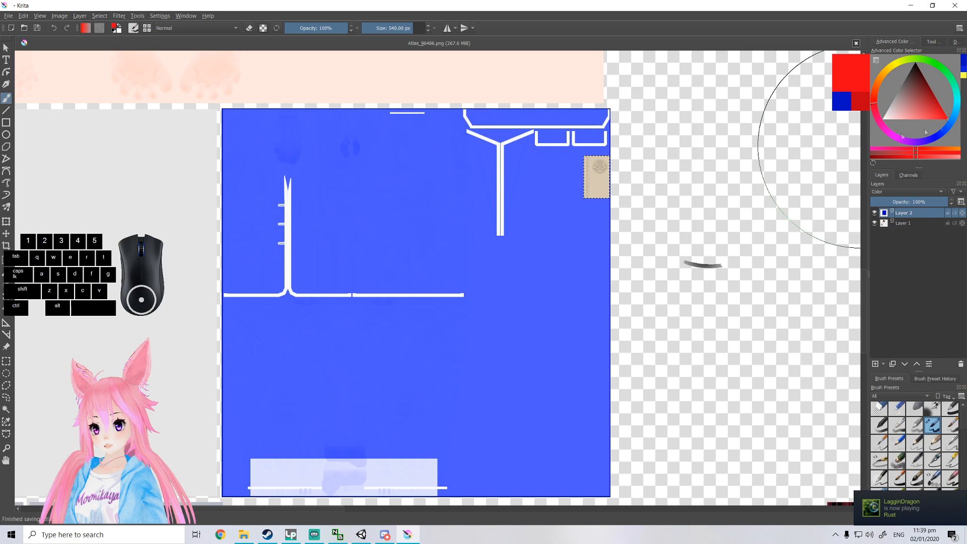
key("ctrl+z")
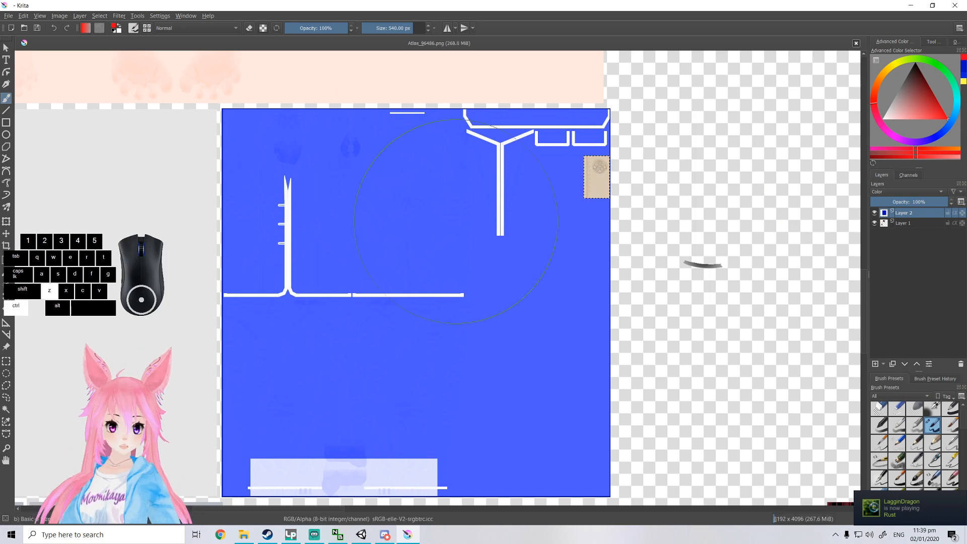
key("ctrl+z")
key("ctrl+z")
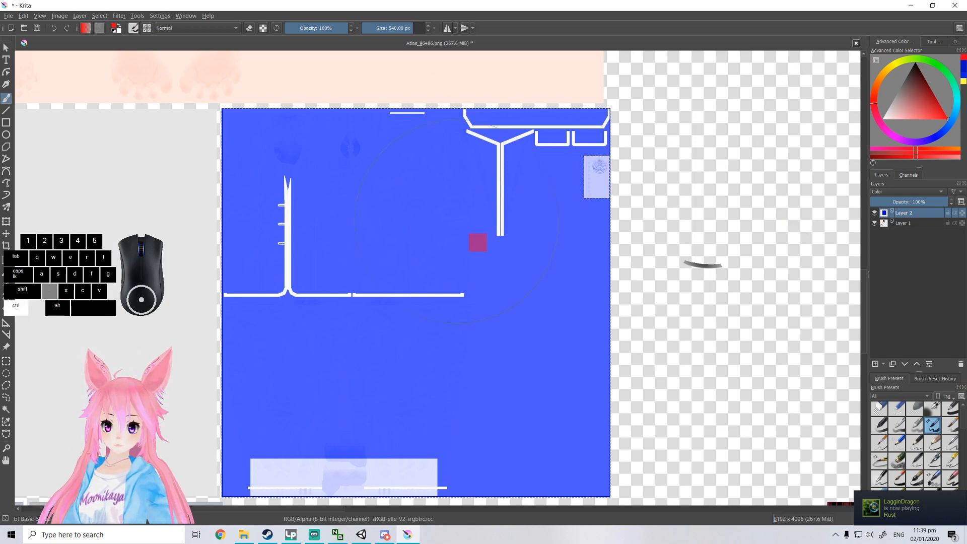
Tint the anchor button patch red and erase that tint again.
mouse_move(569, 202)
left_mouse_down()
mouse_move(661, 172)
mouse_move(535, 192)
left_mouse_up()
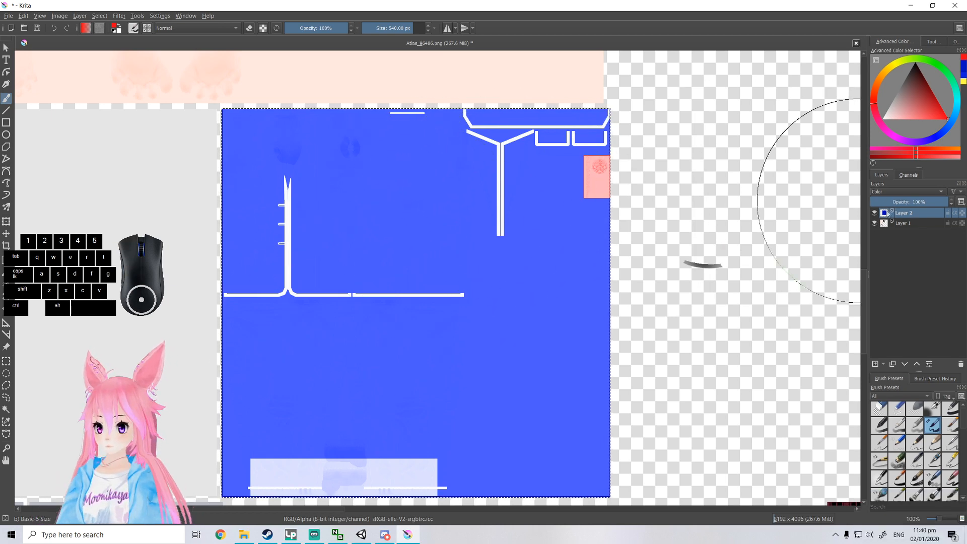
key("e")
left_click(635, 191)
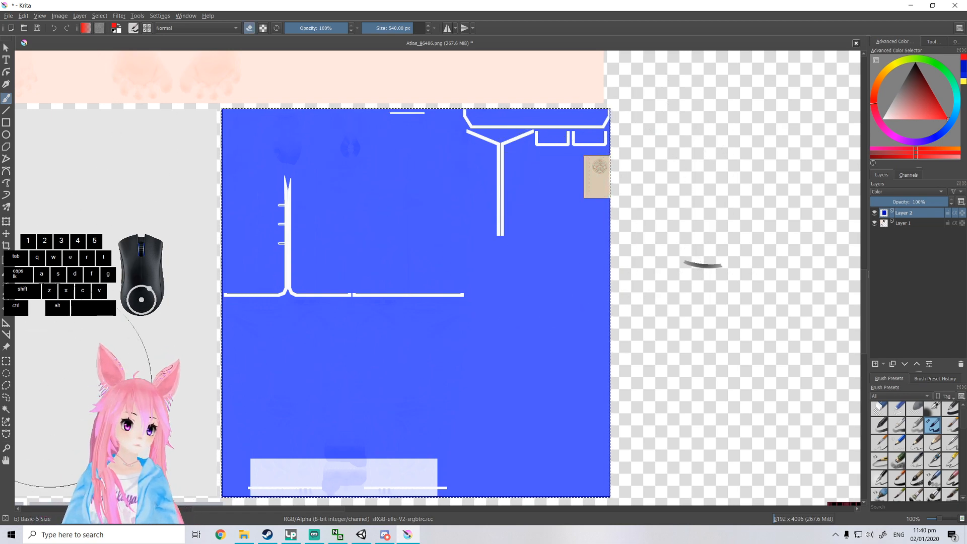
Try a rectangular selection over the jacket section, undo it and erase the blue from the section's middle.
key("ctrl+r")
left_click(220, 113)
left_click_drag(249, 106, 430, 277)
key("ctrl+z")
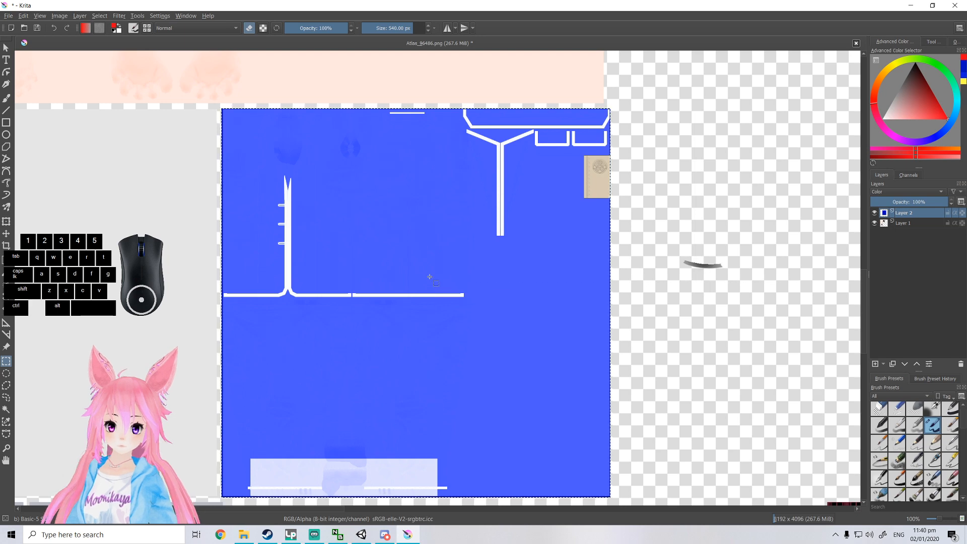
key("b")
left_click_drag(458, 233, 337, 259)
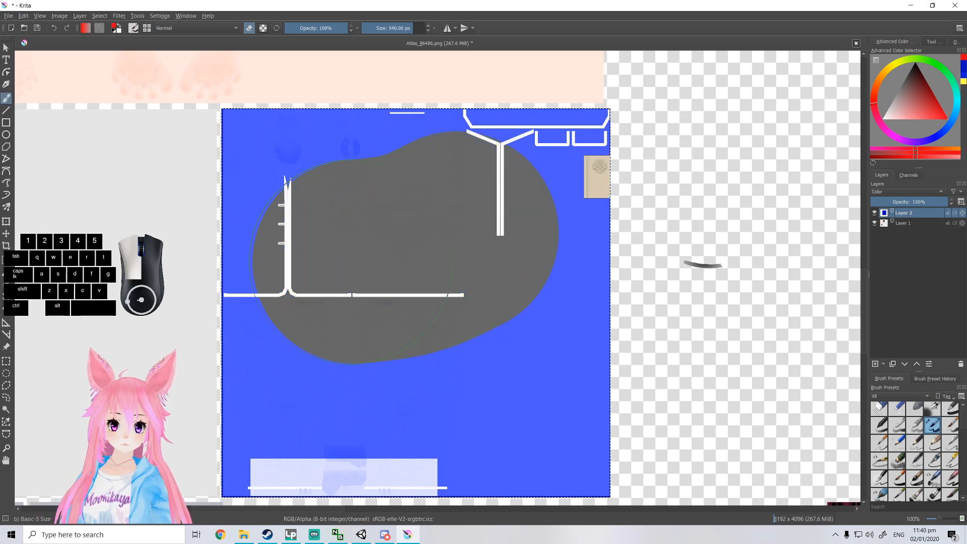
Pick a saturated red and paint the whole jacket section with it on the Color layer.
left_click(931, 102)
left_click_drag(931, 102, 940, 117)
key("e")
key("e")
mouse_move(470, 219)
left_mouse_down()
mouse_move(343, 302)
mouse_move(239, 250)
mouse_move(685, 151)
mouse_move(410, 431)
mouse_move(398, 388)
mouse_move(392, 400)
left_mouse_up()
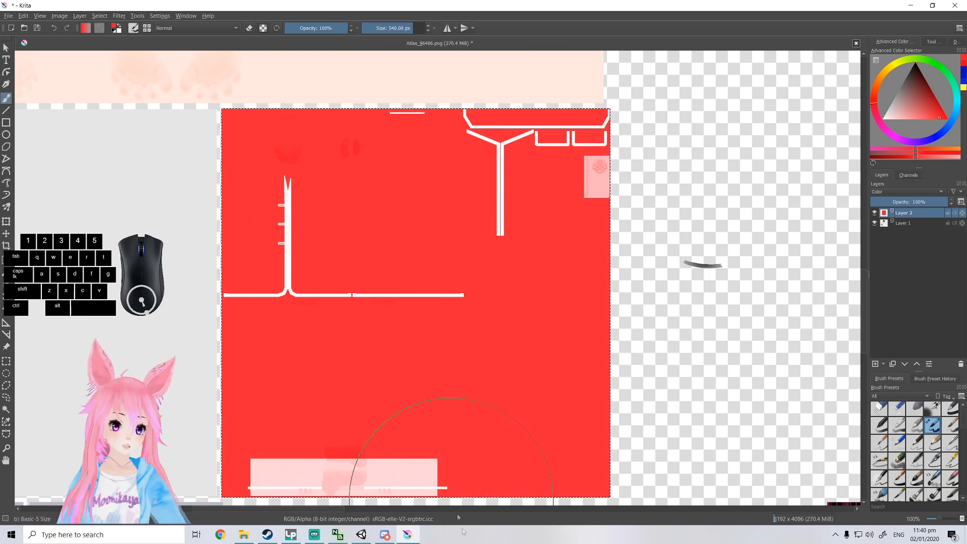
Switch to Unity and examine the avatar's recolored jacket from the front.
left_click(361, 535)
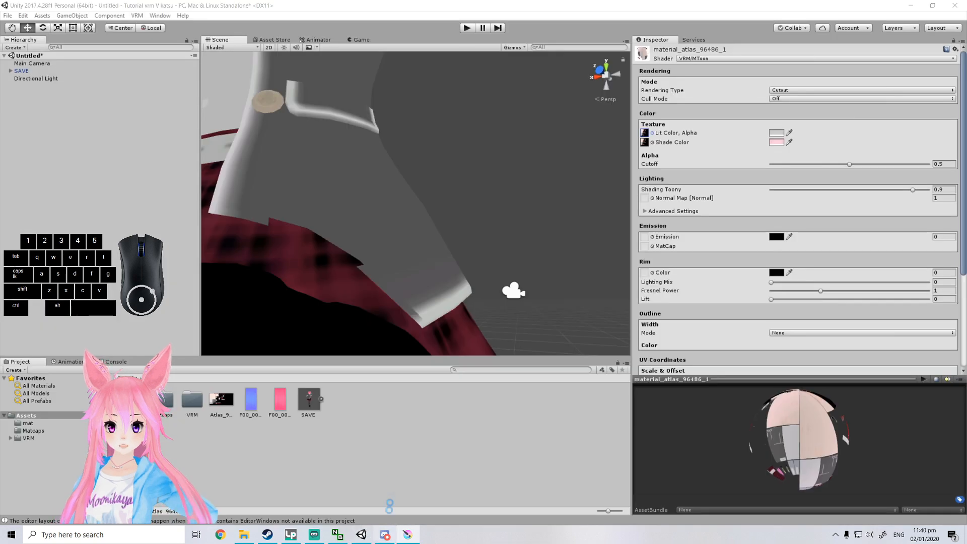
middle_click_drag(352, 226, 449, 299)
right_click_drag(449, 299, 467, 306)
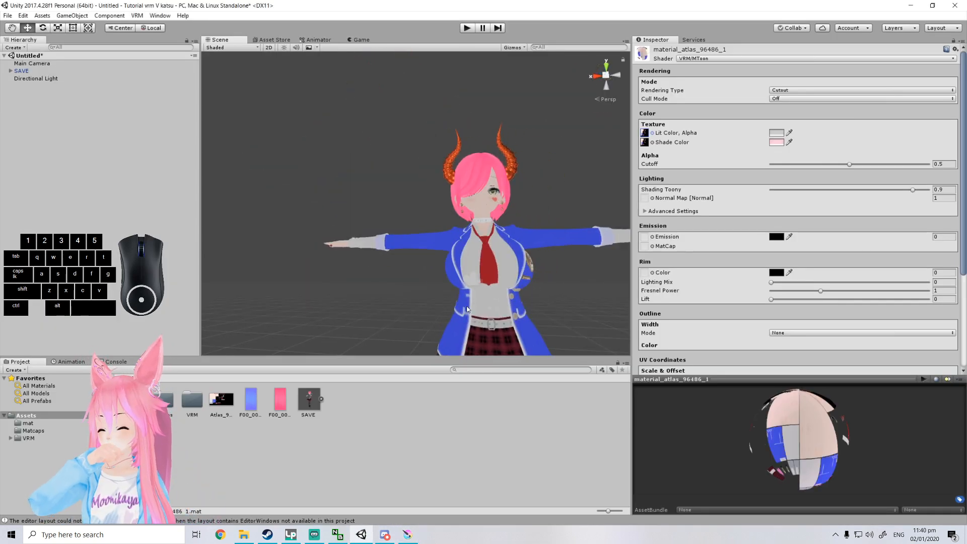
scroll(466, 306, "down", 5)
middle_click_drag(390, 227, 430, 229)
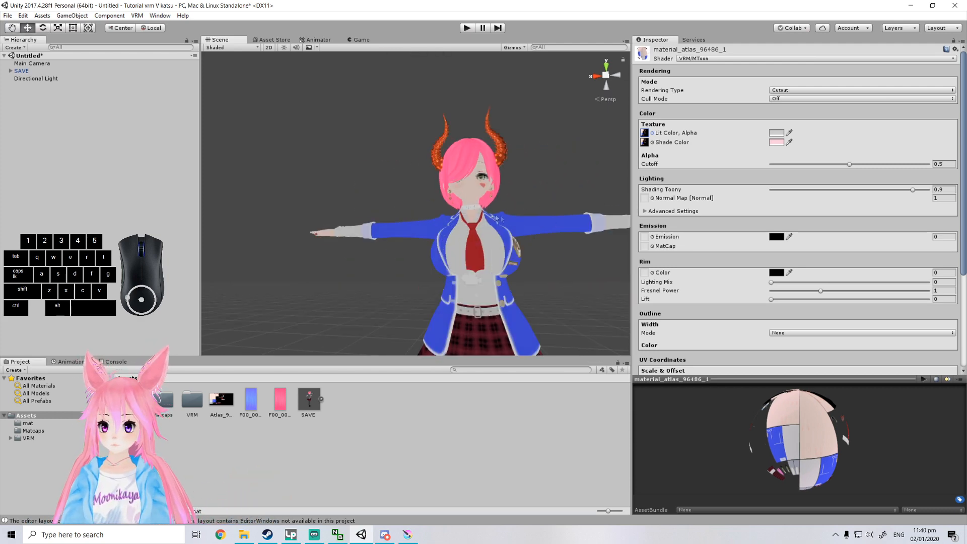
mouse_move(530, 274)
middle_mouse_down()
mouse_move(528, 255)
mouse_move(521, 280)
middle_mouse_up()
scroll(529, 256, "down", 3)
scroll(520, 280, "up", 3)
right_click_drag(458, 251, 473, 268)
middle_click_drag(473, 267, 479, 269)
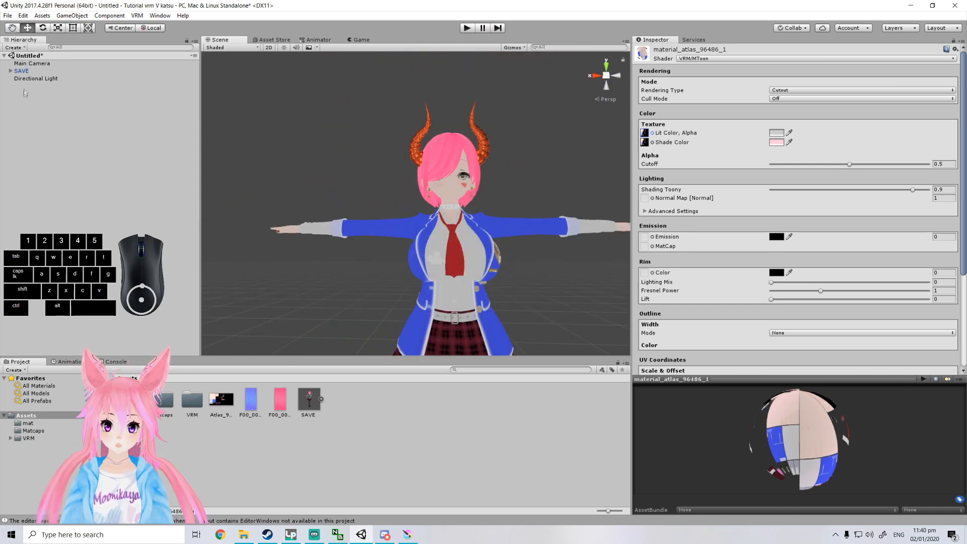
left_click(10, 71)
left_click(17, 79)
left_click(18, 79)
left_click(10, 71)
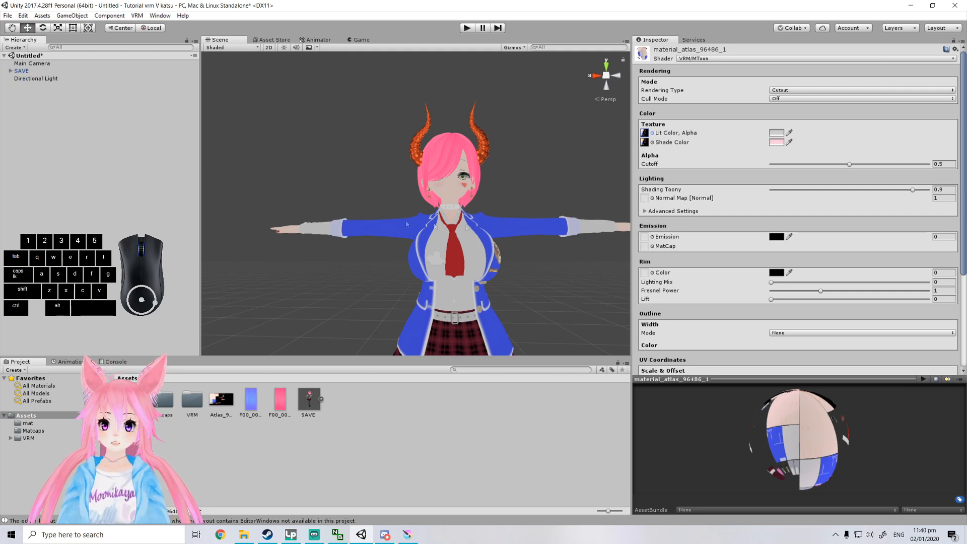
left_click(138, 16)
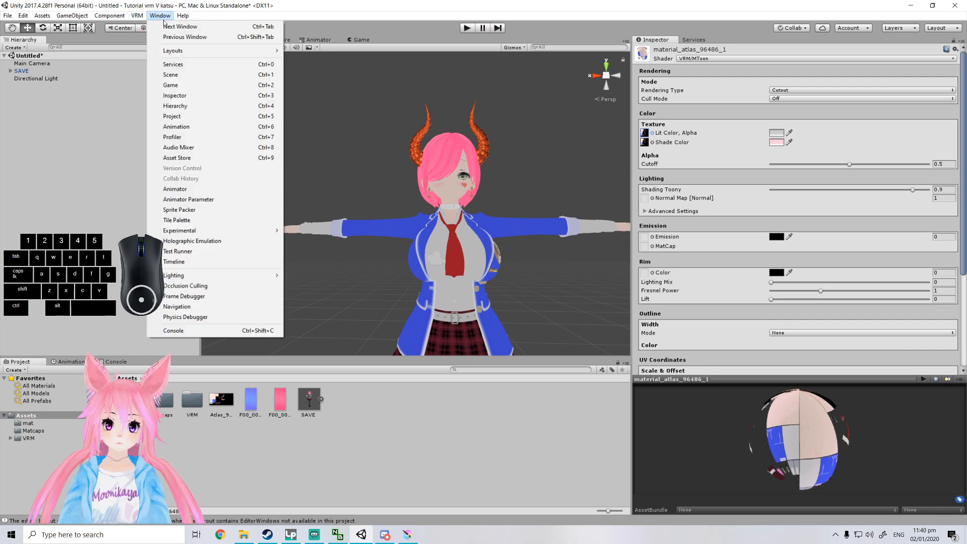
mouse_move(151, 51)
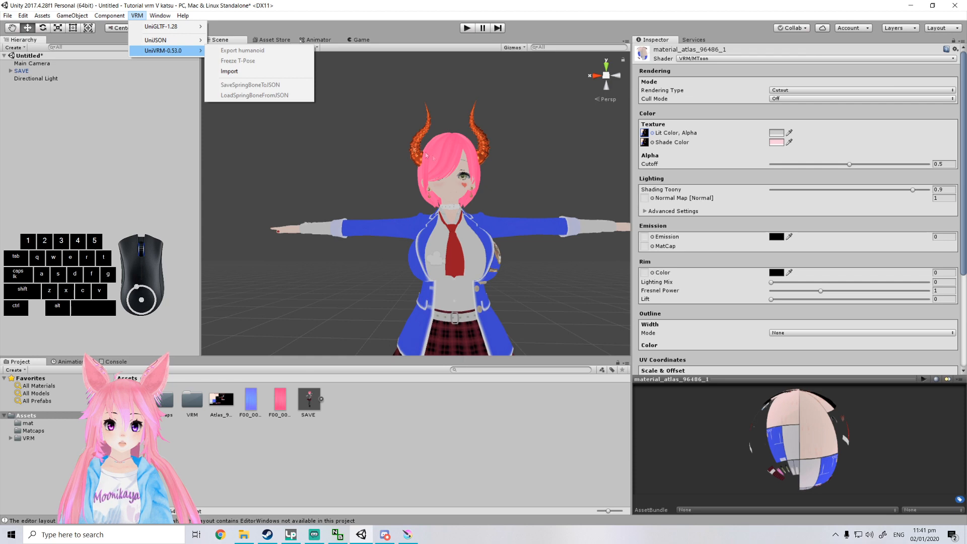
mouse_move(204, 40)
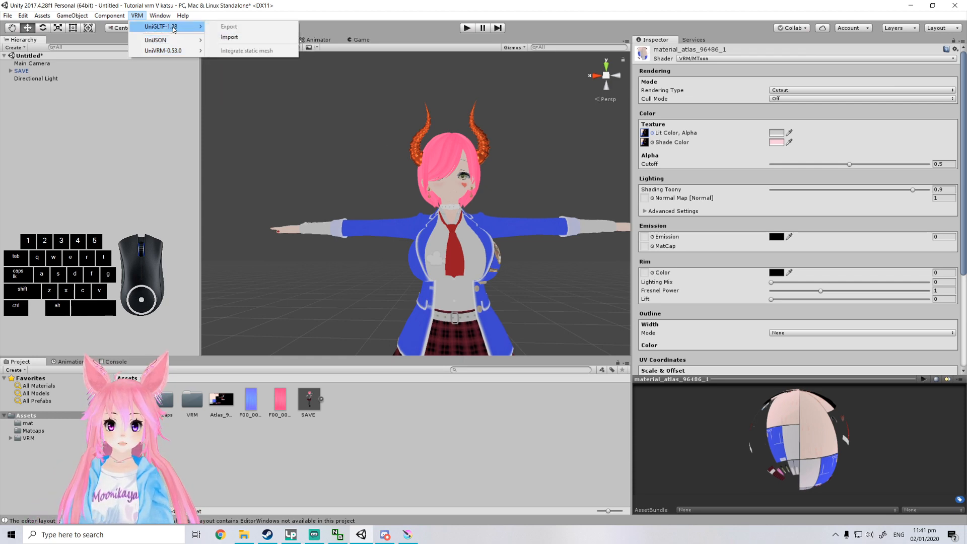
Select the SAVE model asset and set its rig animation type to Humanoid.
left_click(312, 425)
left_click(310, 403)
left_click(774, 73)
left_click(799, 84)
left_click(793, 126)
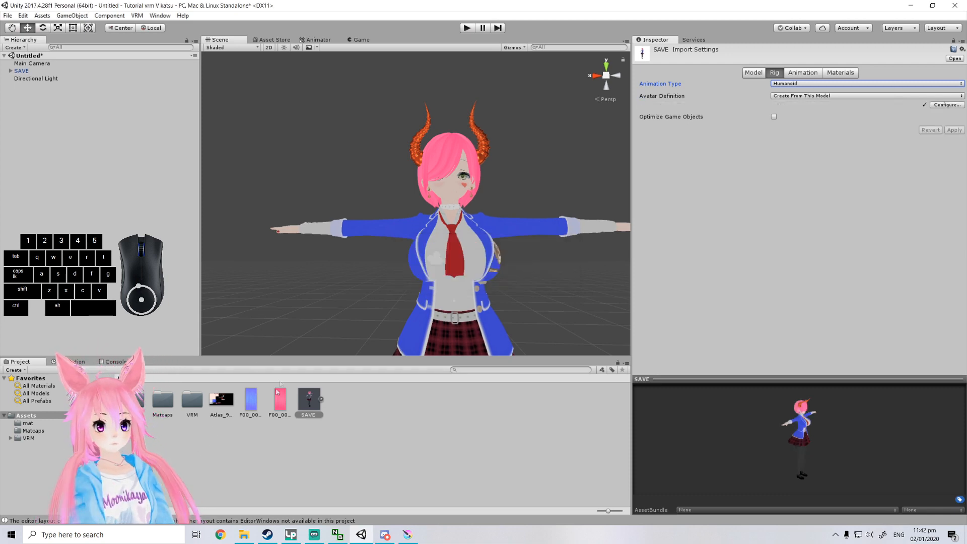
Open the SAVE model's avatar configuration, saving the modified scene as "save here" in the Assets folder.
left_click(946, 105)
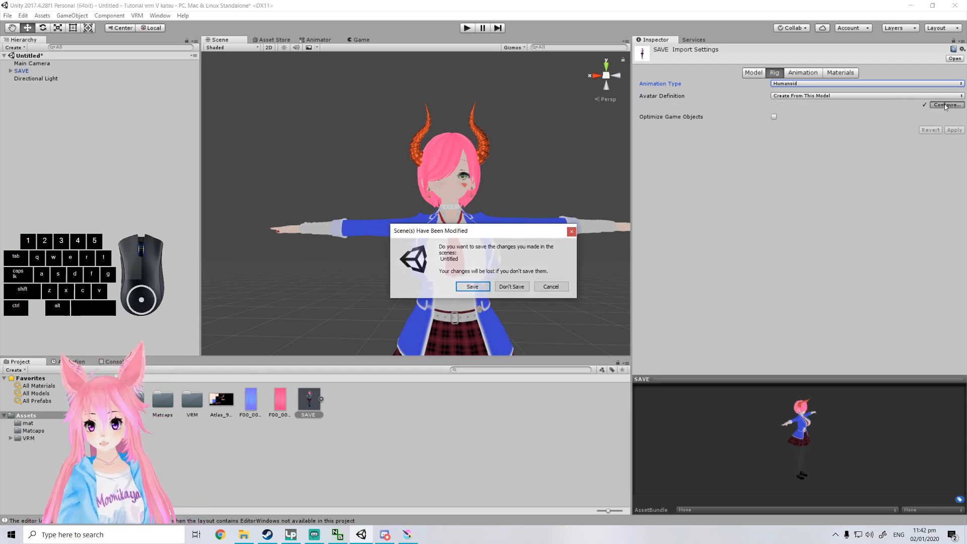
left_click(474, 286)
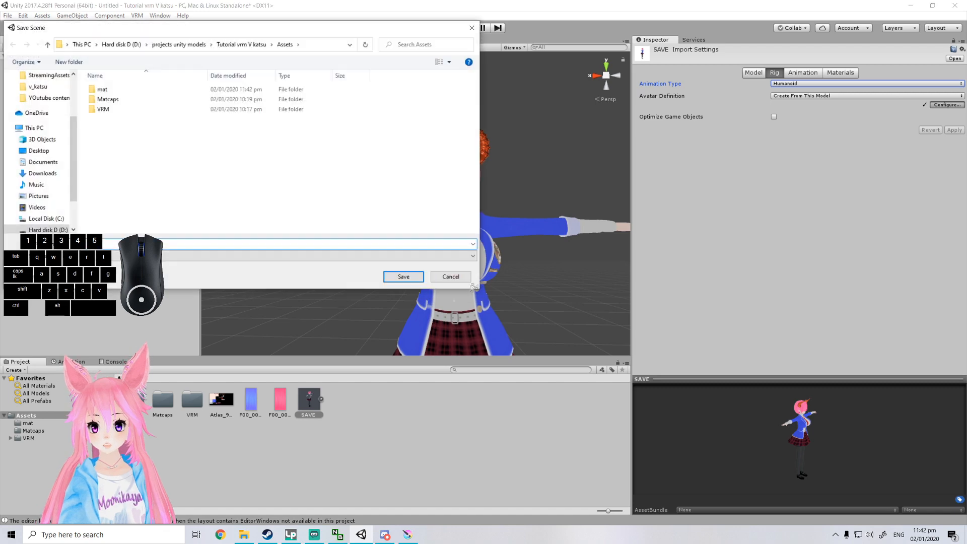
type("save")
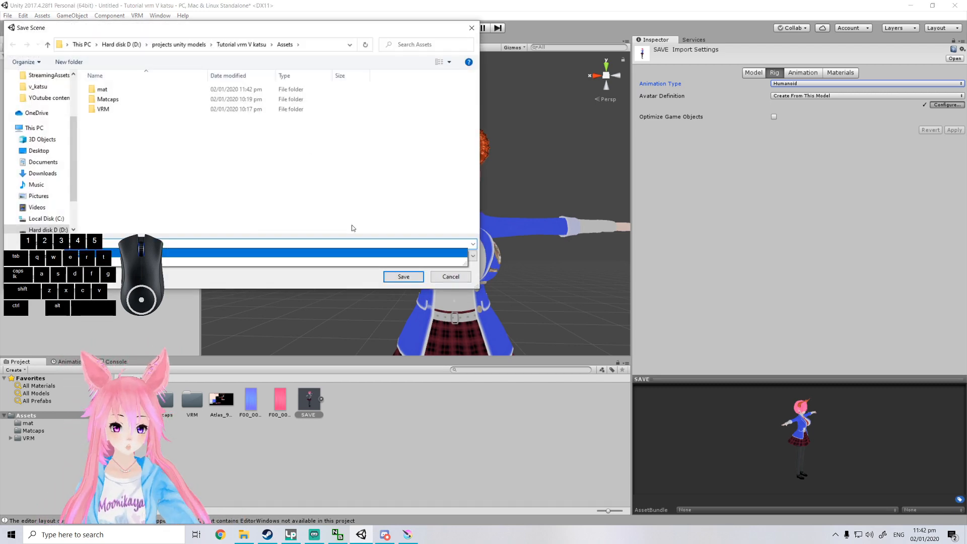
type(" here")
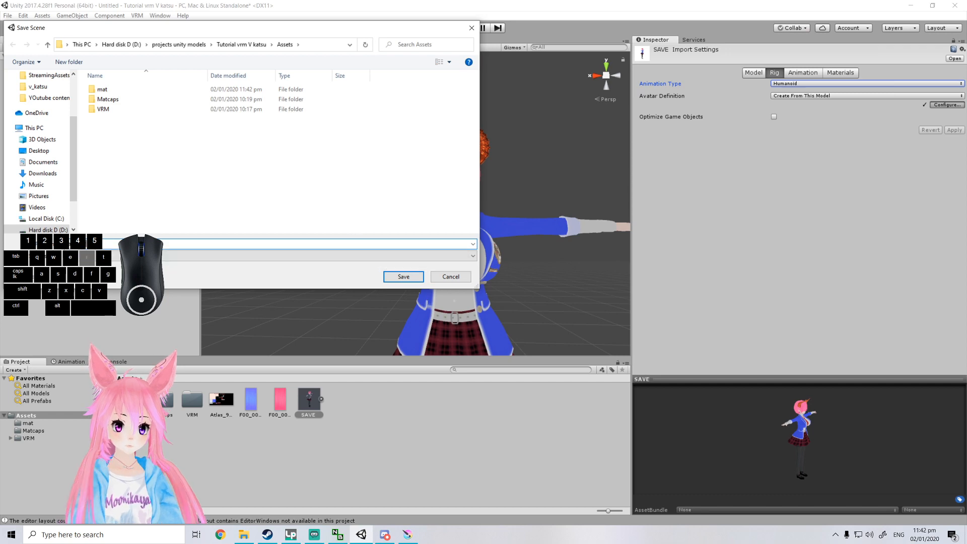
key("Return")
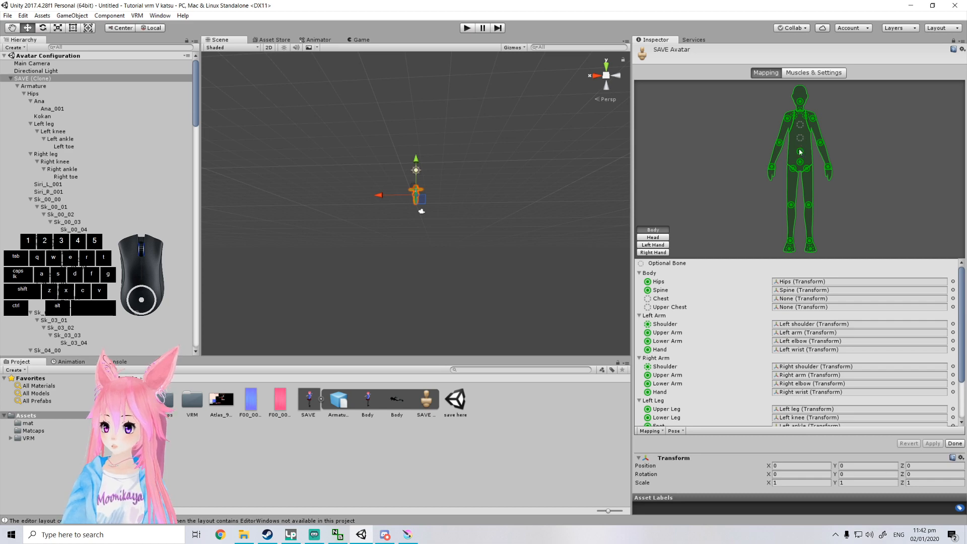
Assign the Chest bone below Spine in the hierarchy to the avatar's Chest slot.
left_click(800, 151)
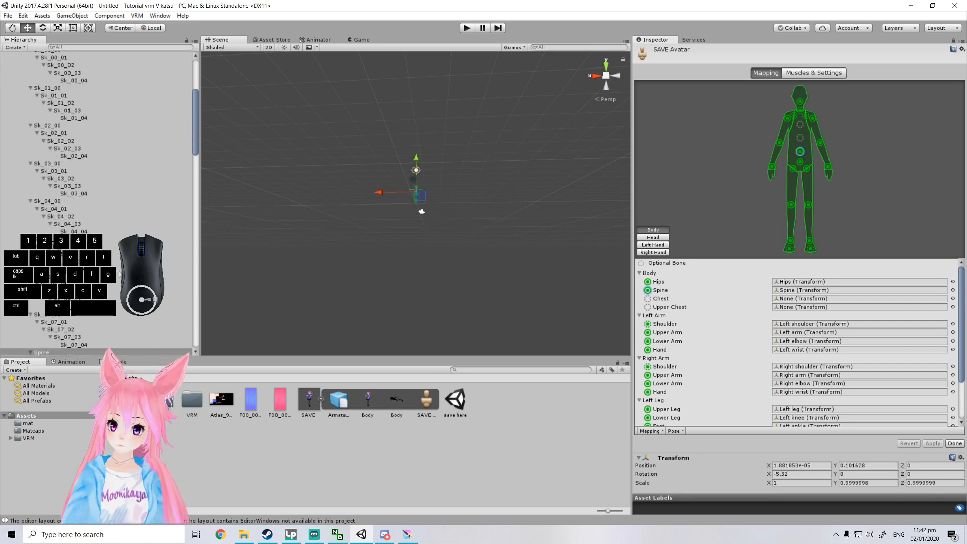
scroll(64, 328, "down", 1)
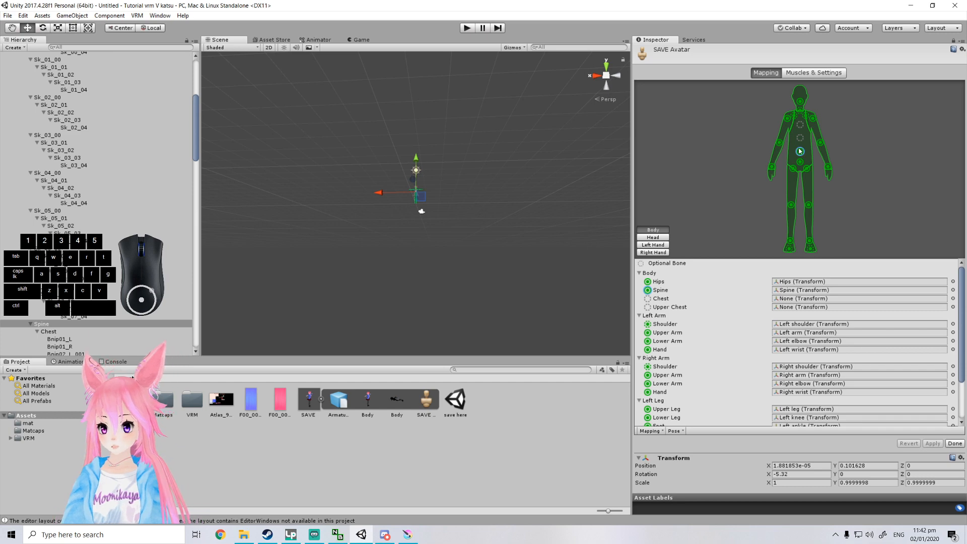
left_click_drag(48, 332, 800, 145)
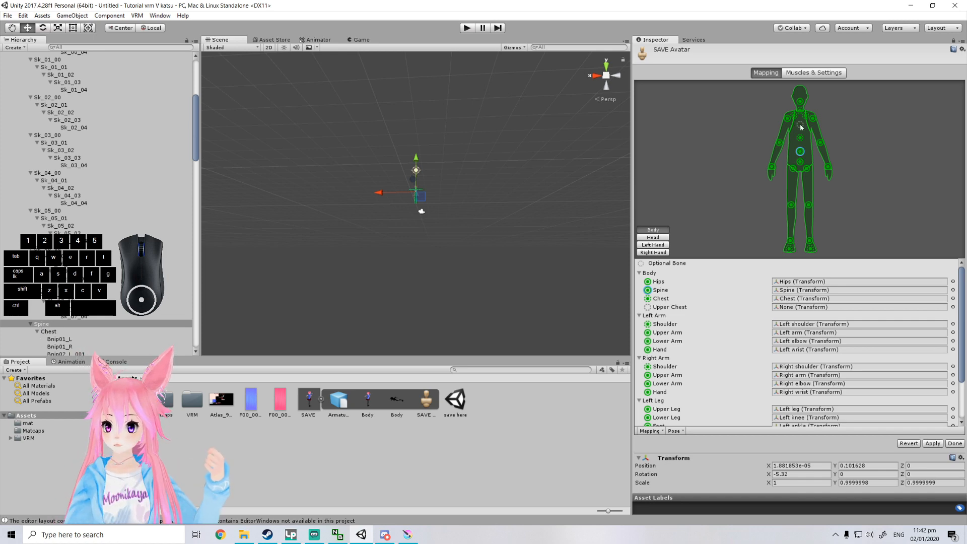
Clear the HairF_00 bone from the Jaw slot in the head mapping and return to the body mapping.
left_click(799, 103)
left_click(653, 237)
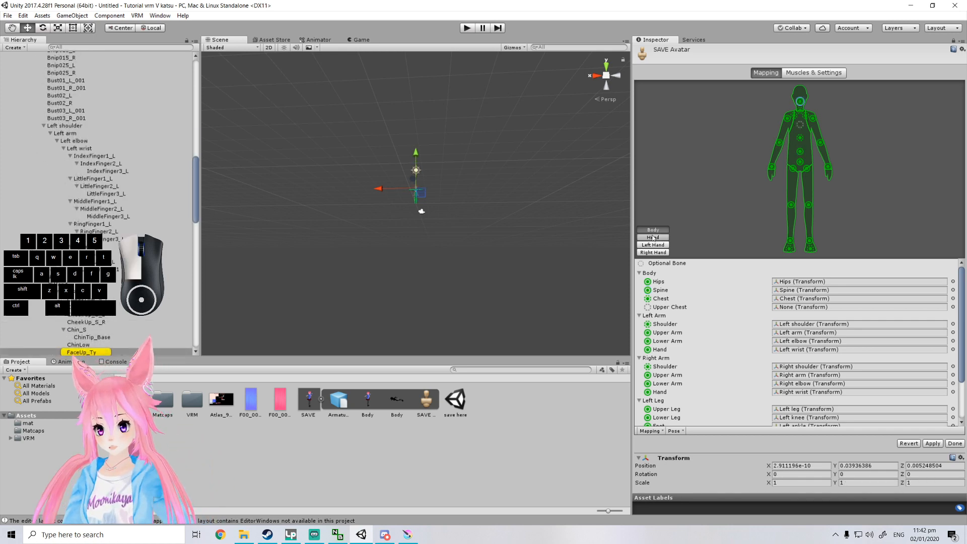
left_click(818, 204)
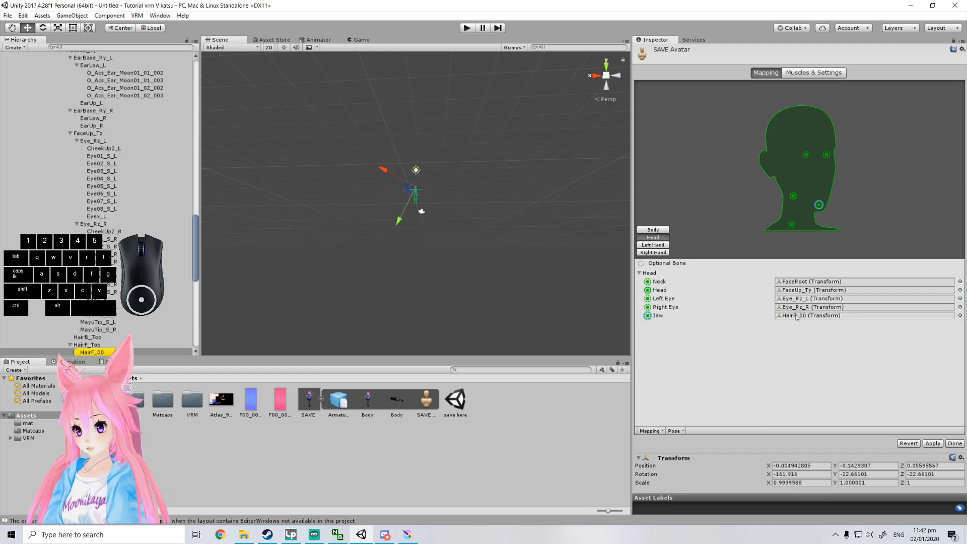
key("Delete")
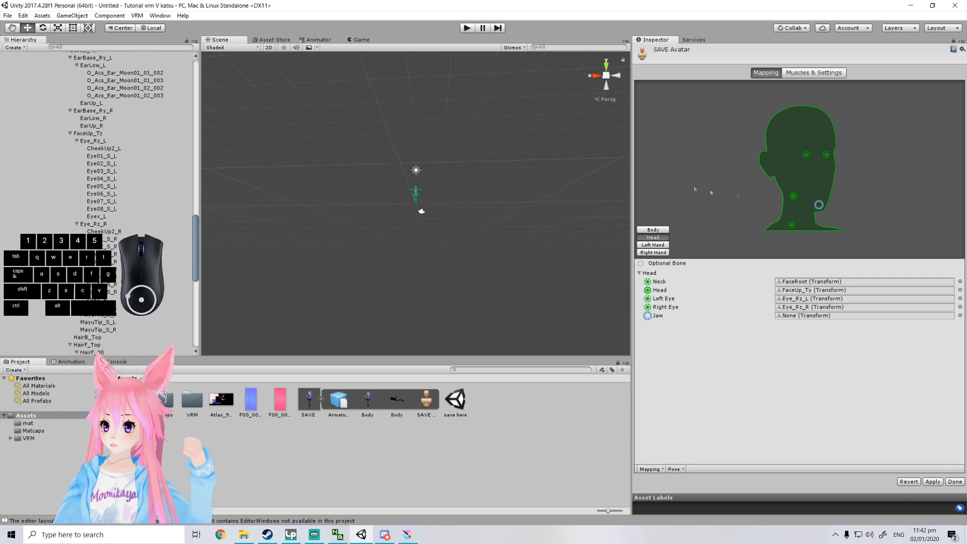
left_click(650, 231)
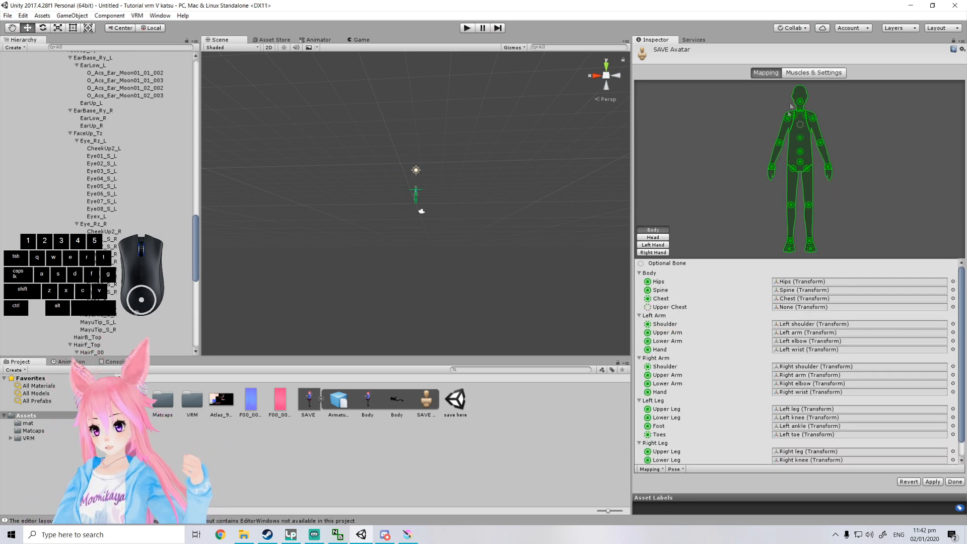
Check the avatar's skeleton up close, apply the bone mapping and close the avatar configuration.
scroll(461, 214, "up", 10)
scroll(457, 199, "up", 10)
scroll(447, 228, "up", 8)
scroll(453, 252, "down", 12)
middle_click_drag(458, 272, 462, 296)
scroll(471, 268, "up", 6)
middle_click_drag(517, 231, 448, 262)
left_click(936, 482)
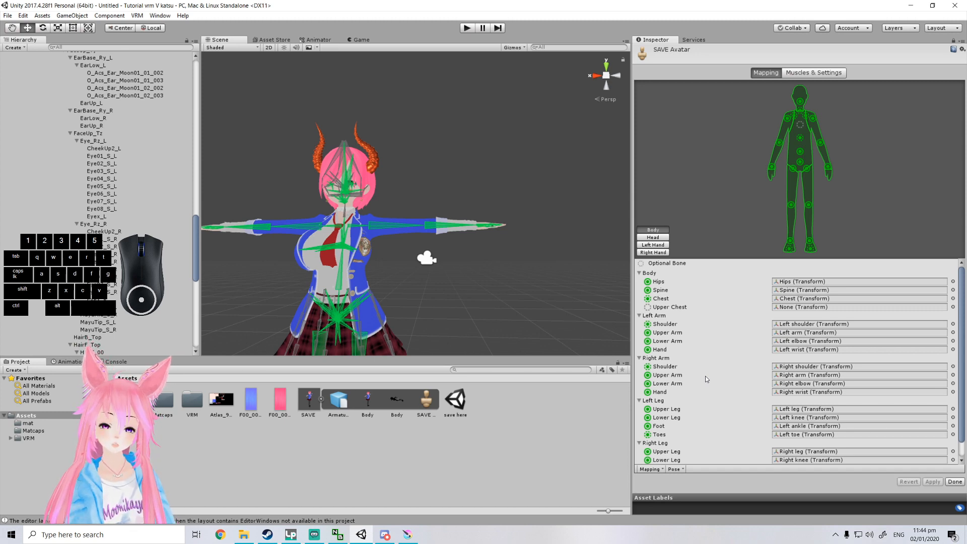
left_click(948, 483)
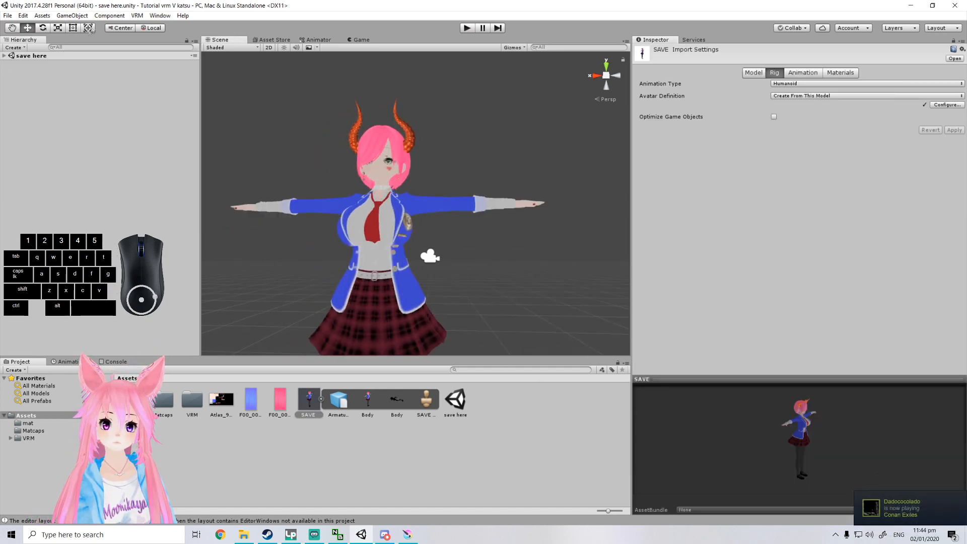
Rename the SAVE object in the scene hierarchy to "demon girl".
left_click(137, 15)
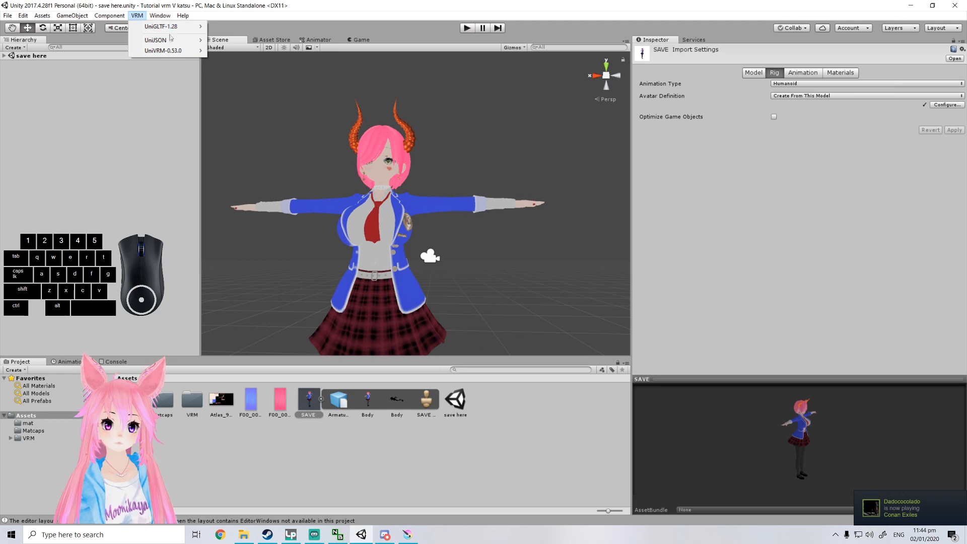
mouse_move(184, 51)
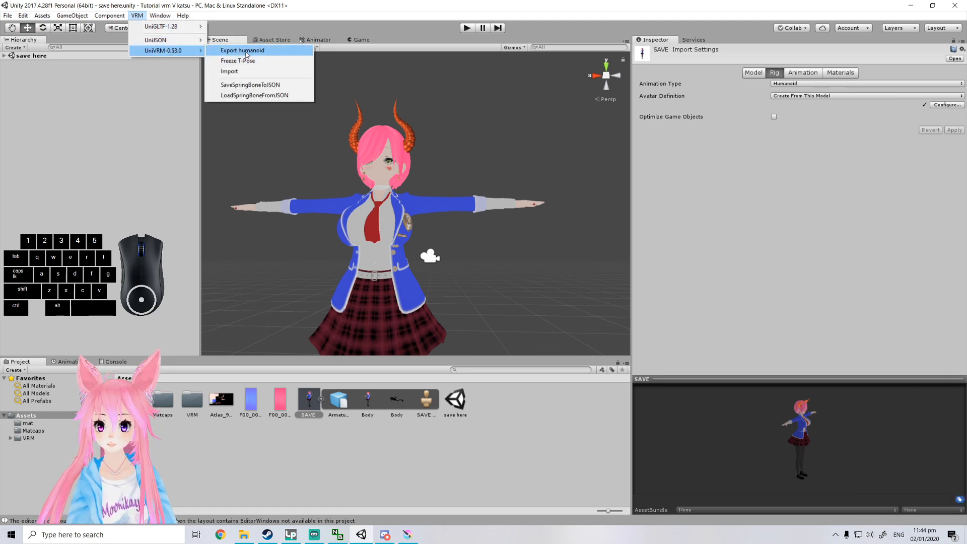
left_click(5, 56)
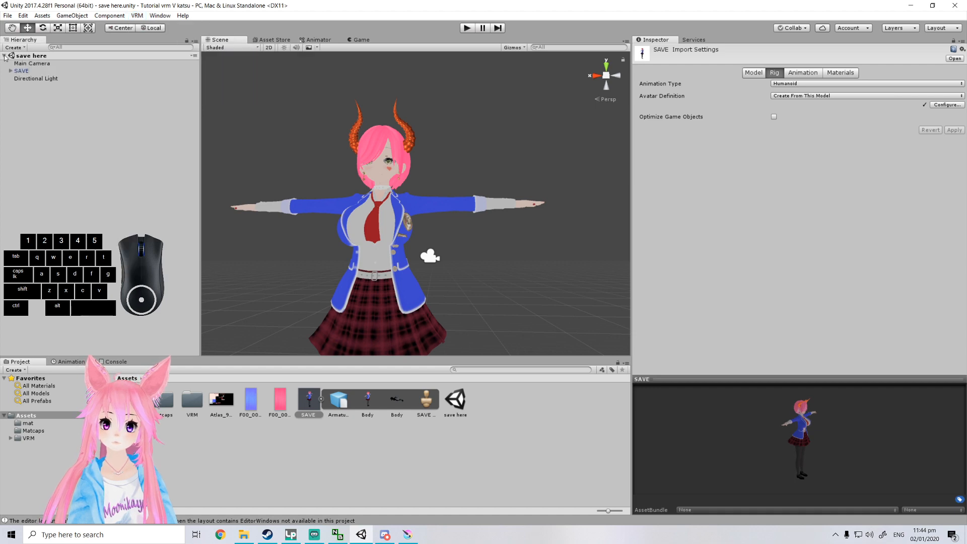
left_click(28, 72)
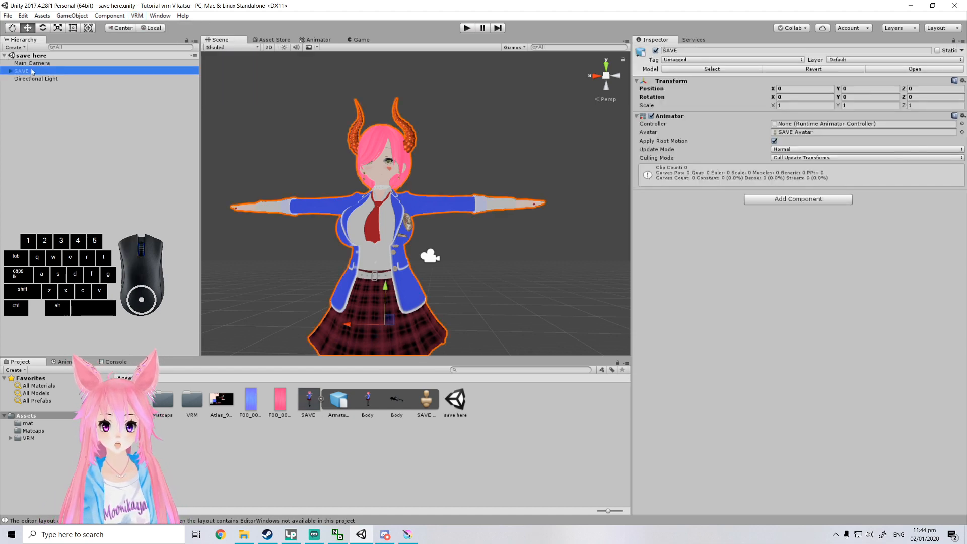
left_click(31, 68)
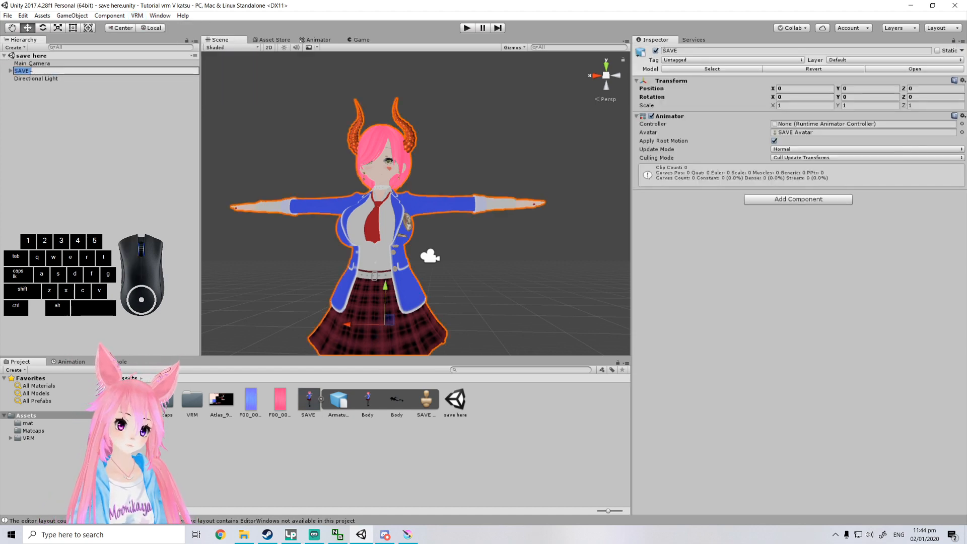
type("demon girl")
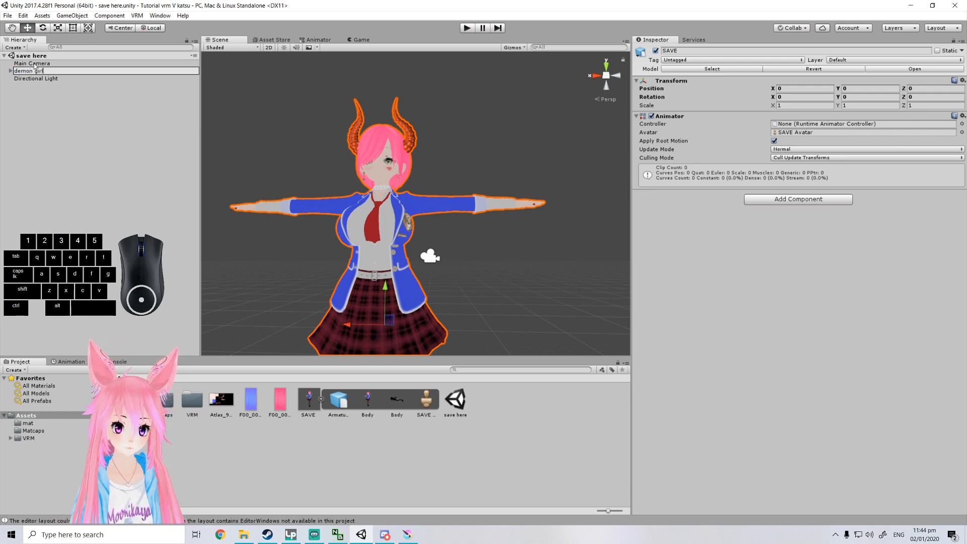
key("Return")
Rename the SAVE model file in the Assets folder to "demon girl".
left_click(305, 399)
type("d")
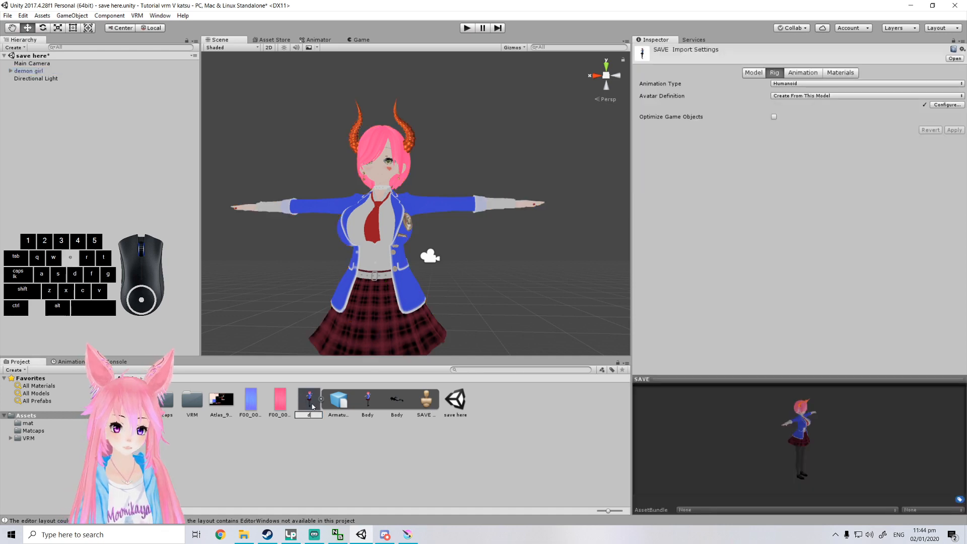
type("emon girl")
key("Return")
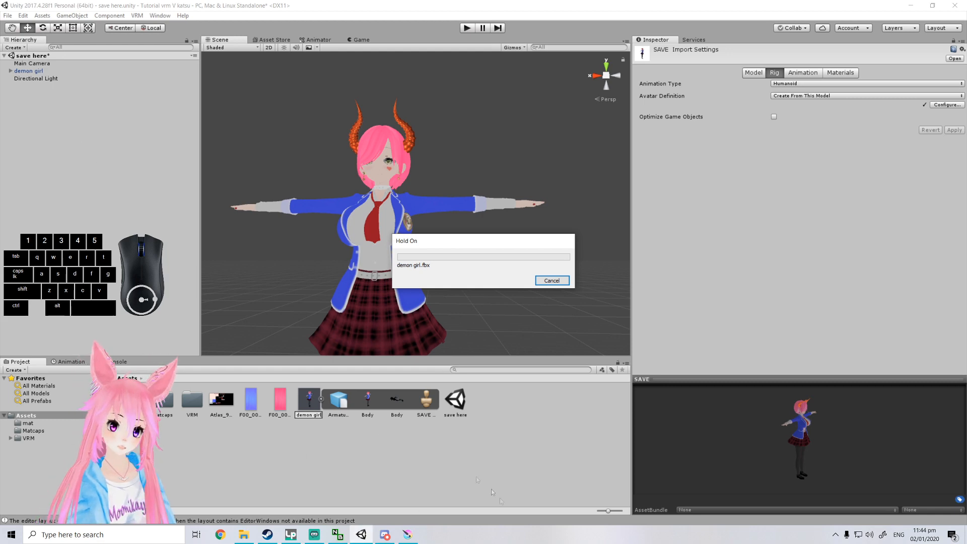
mouse_move(409, 535)
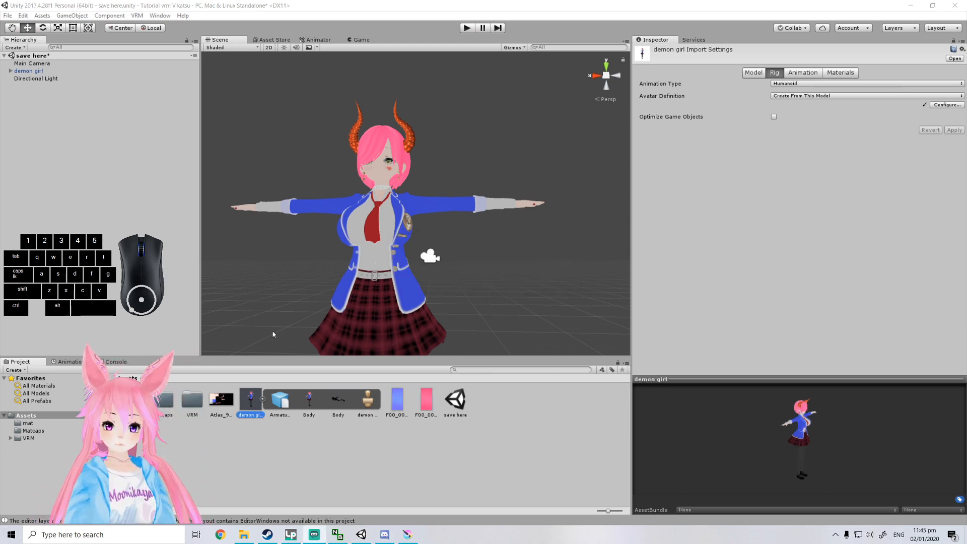
Open the UniVRM humanoid exporter for the demon girl object in the scene.
left_click(10, 72)
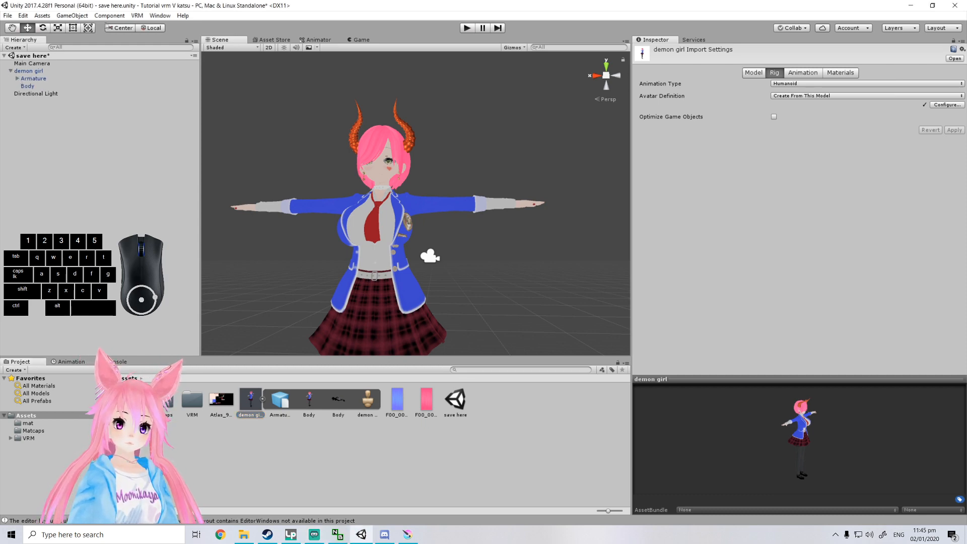
left_click(10, 71)
left_click(28, 71)
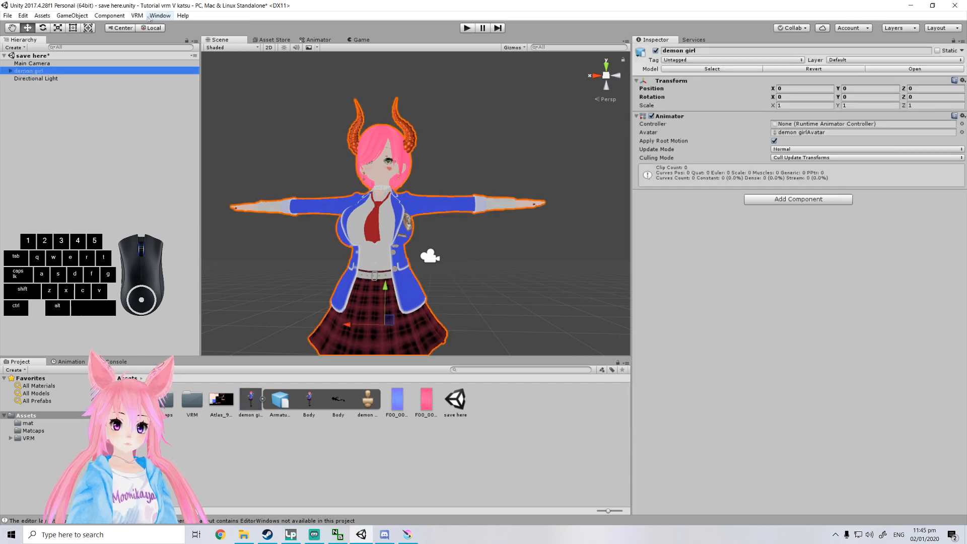
left_click(137, 15)
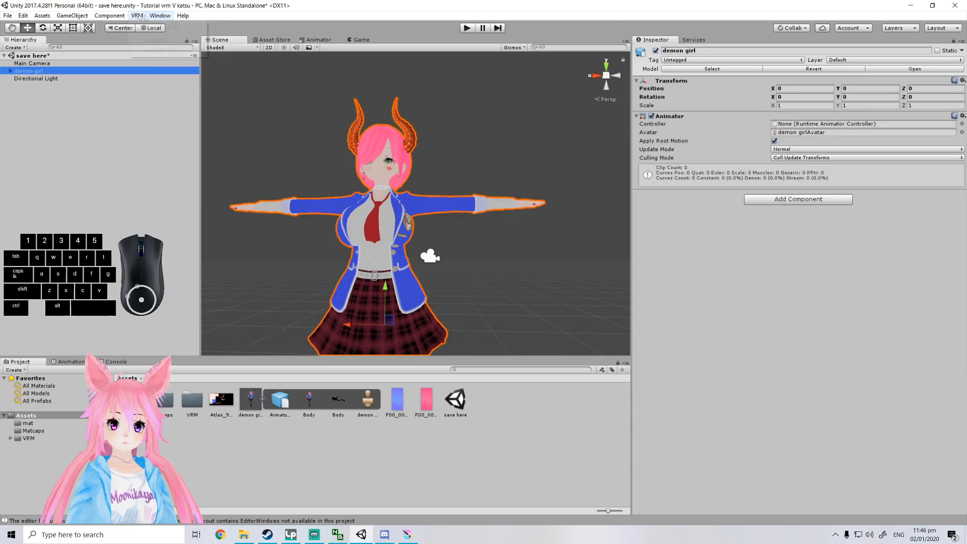
mouse_move(161, 49)
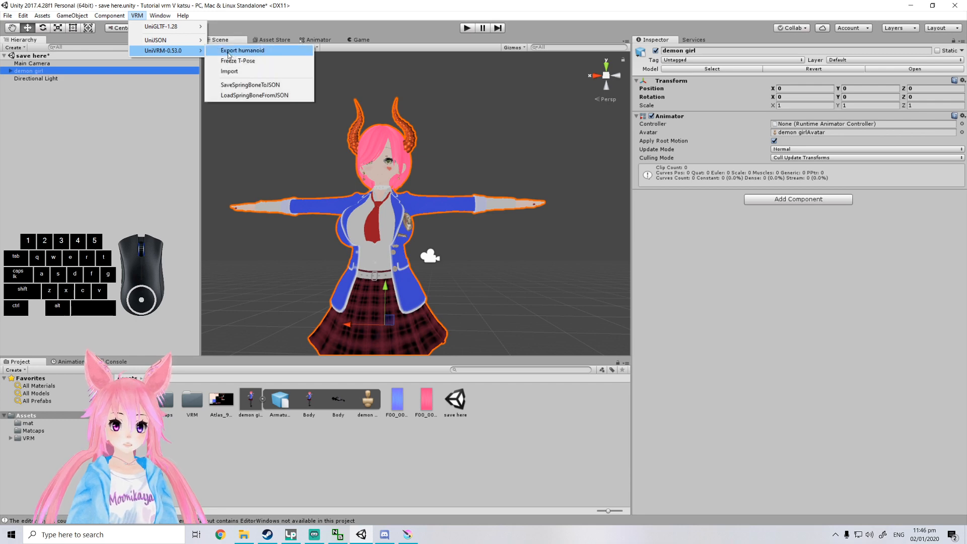
left_click(249, 52)
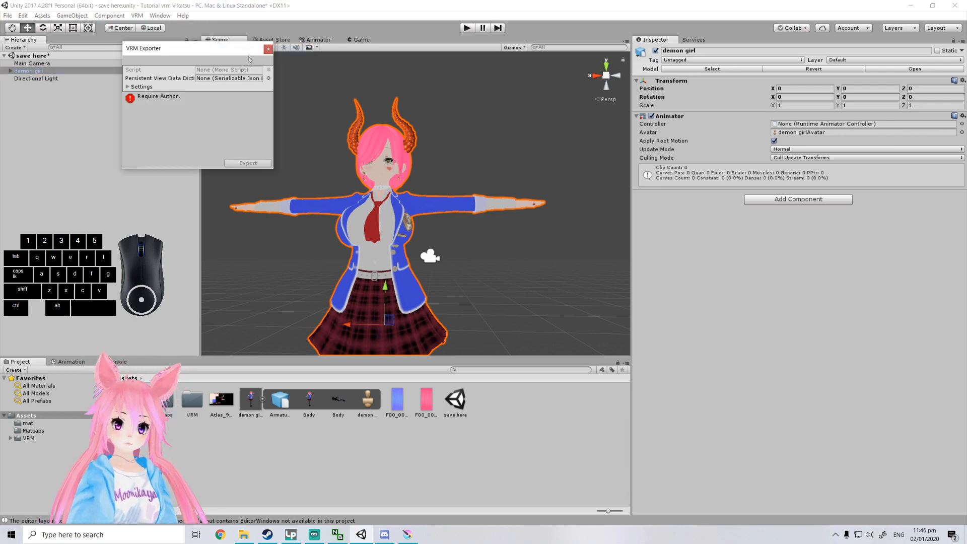
Expand the VRM export settings and enter the author's name.
left_click(132, 87)
left_click(215, 112)
type("Monika")
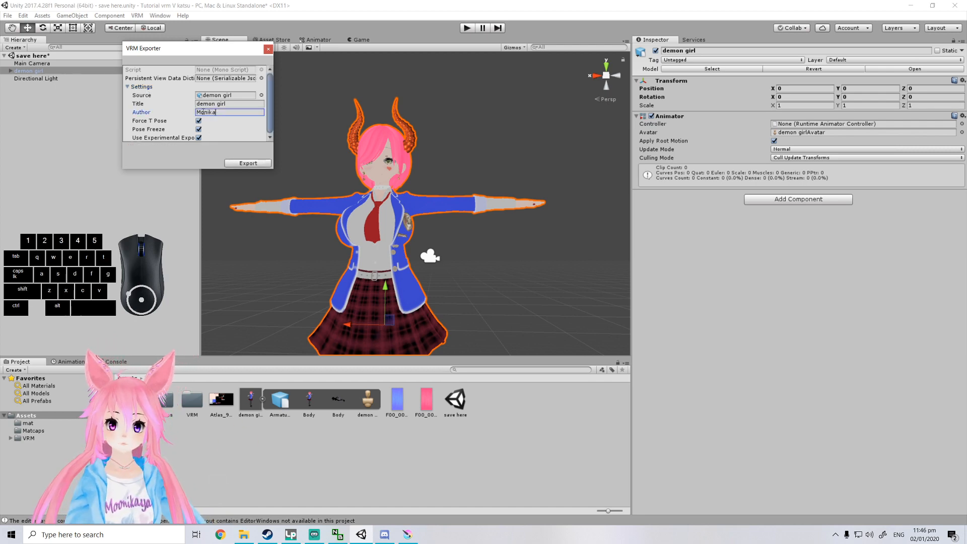
double_click(205, 112)
left_click(205, 112)
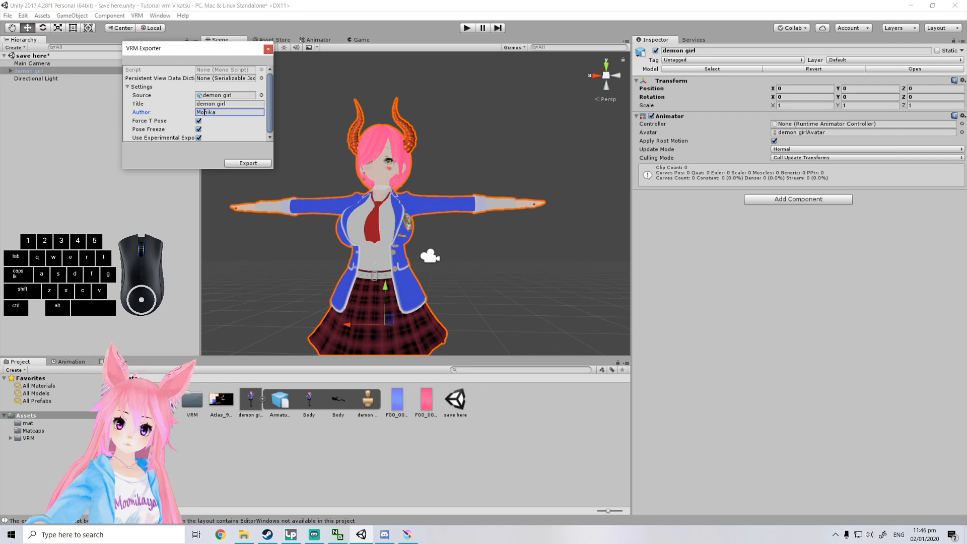
Export the VRM into a new folder named "vrm demon girl" inside Assets.
left_click(247, 164)
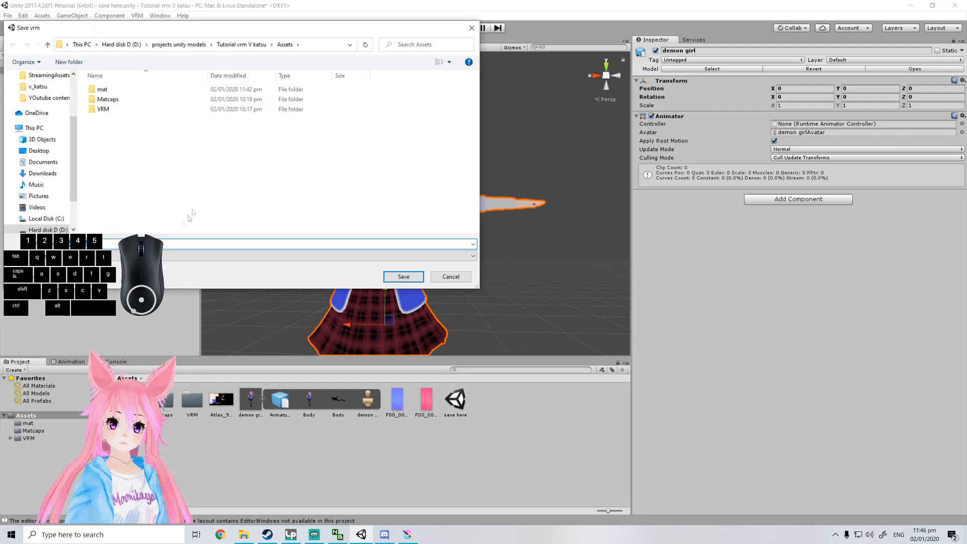
right_click(144, 173)
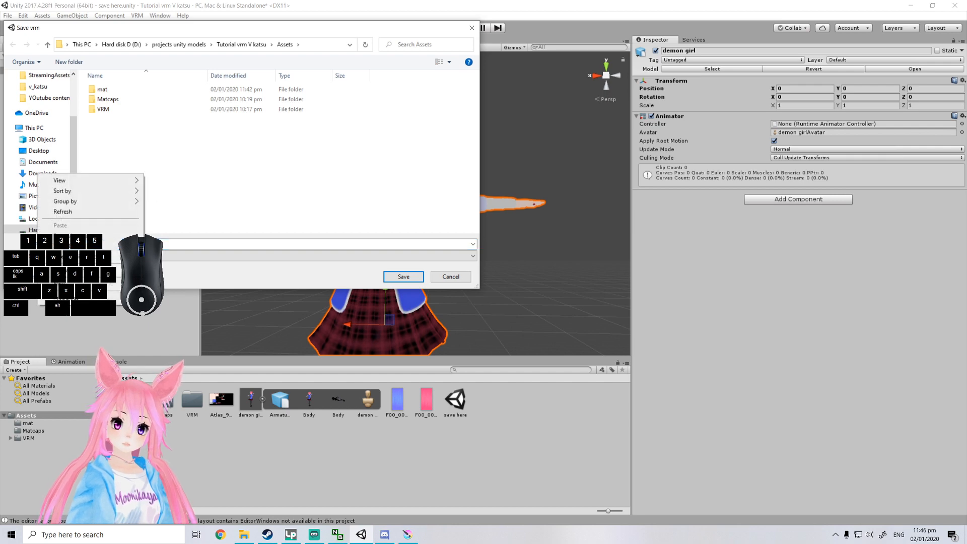
mouse_move(116, 285)
left_click(189, 286)
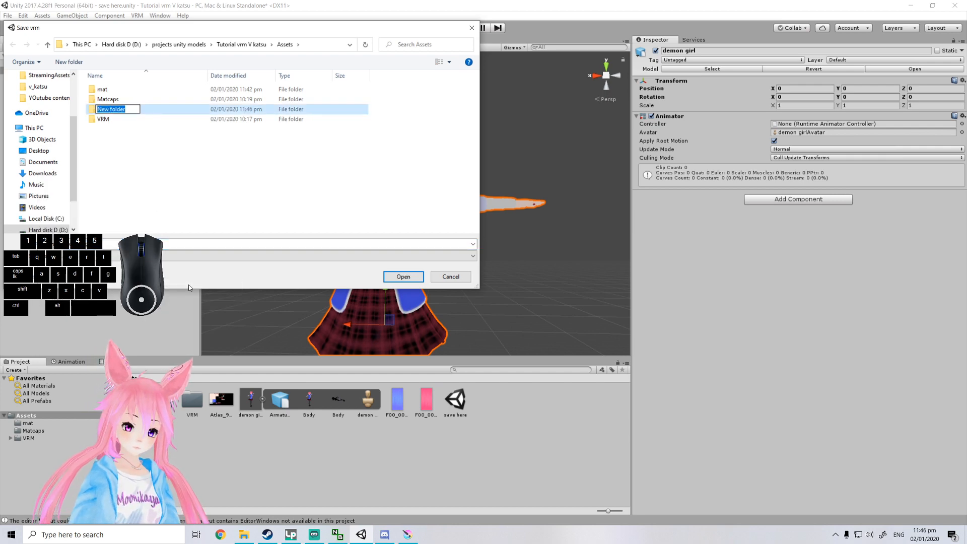
type("vrm demon girl")
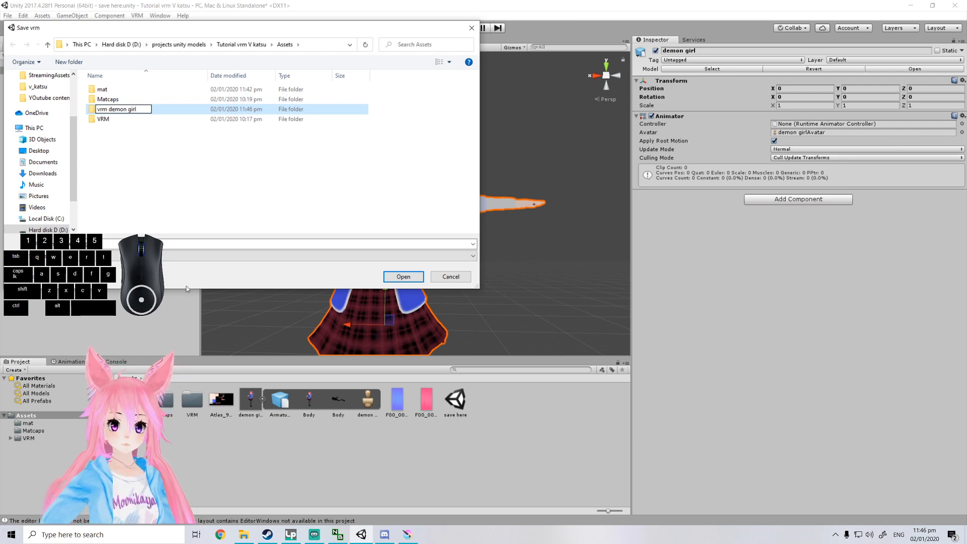
left_click(177, 188)
left_click(153, 121)
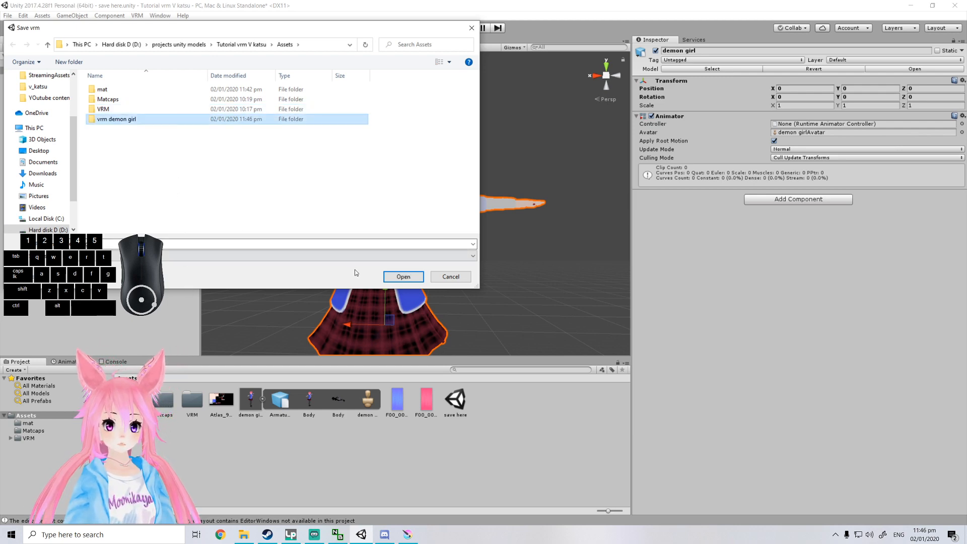
left_click(405, 277)
left_click(411, 278)
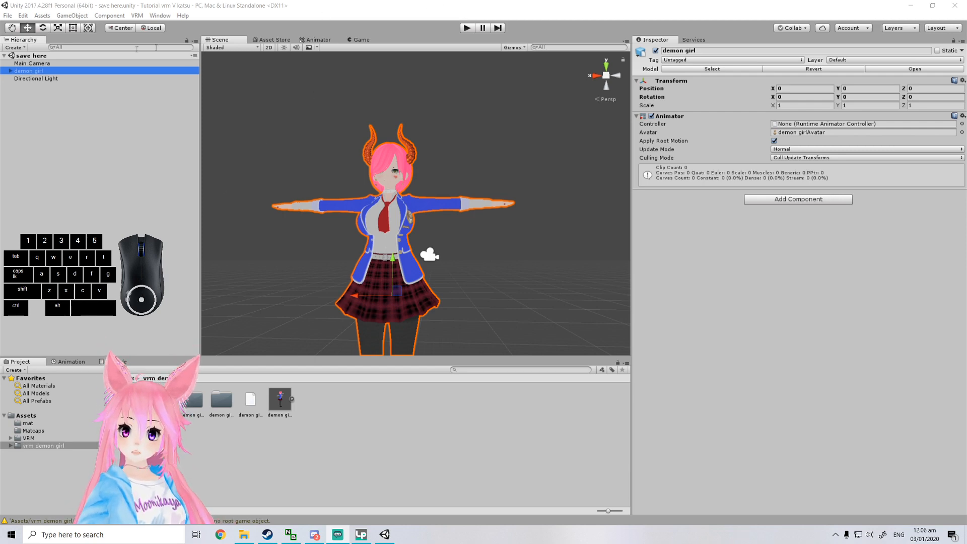
left_click(45, 71)
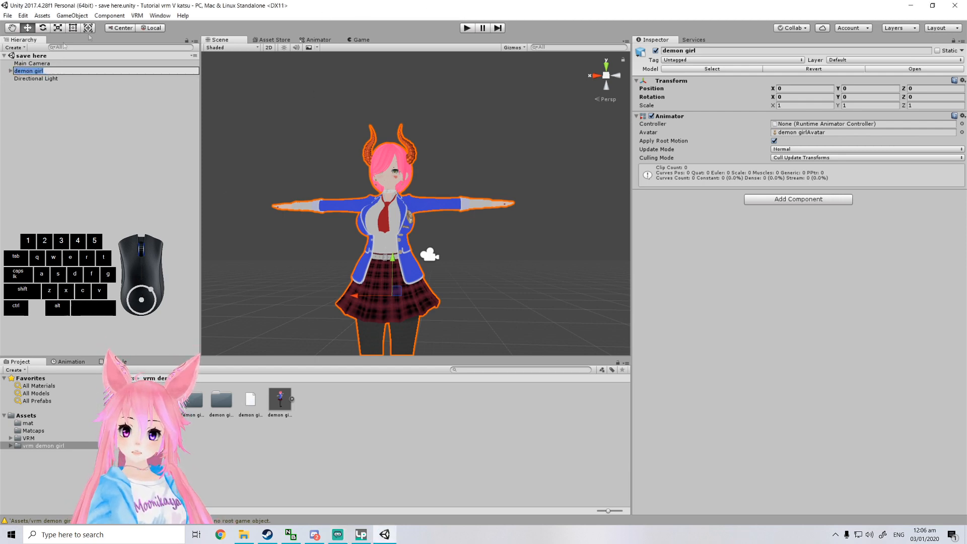
left_click(136, 15)
mouse_move(161, 53)
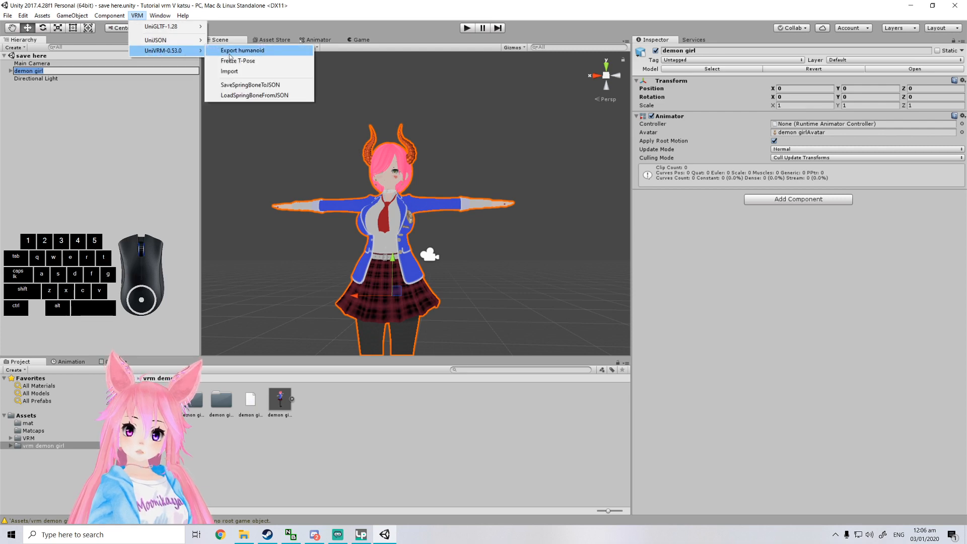
left_click(247, 51)
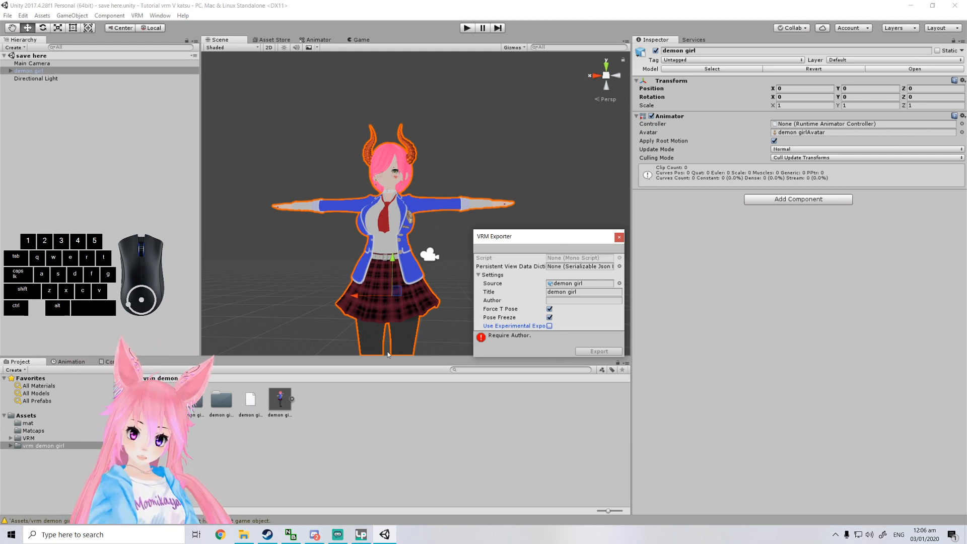
left_click(620, 237)
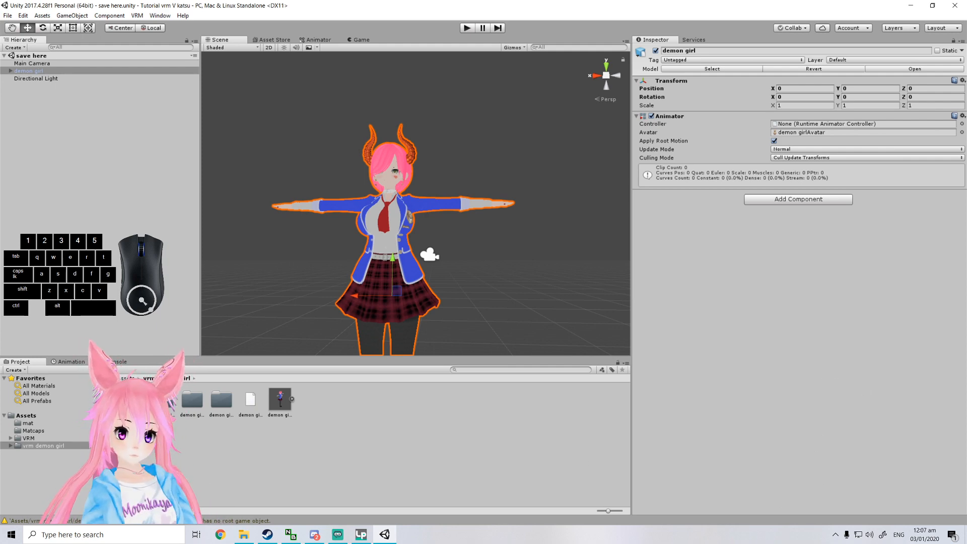
scroll(432, 302, "down", 5)
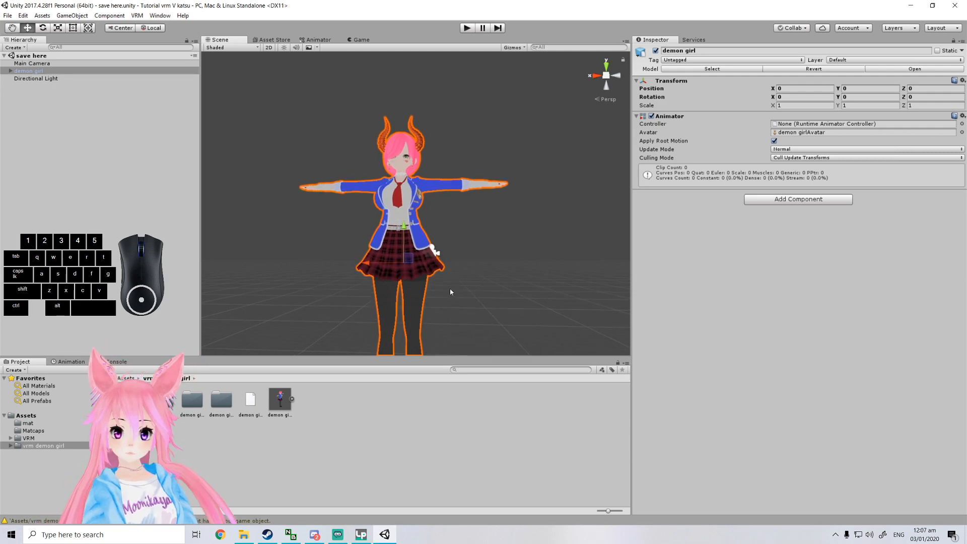
scroll(450, 289, "up", 2)
scroll(460, 296, "up", 6)
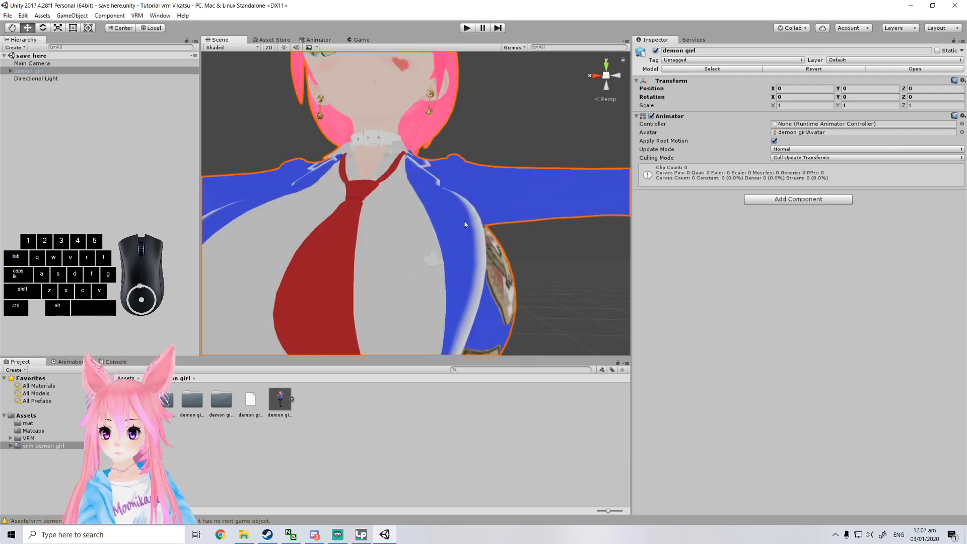
scroll(484, 330, "down", 6)
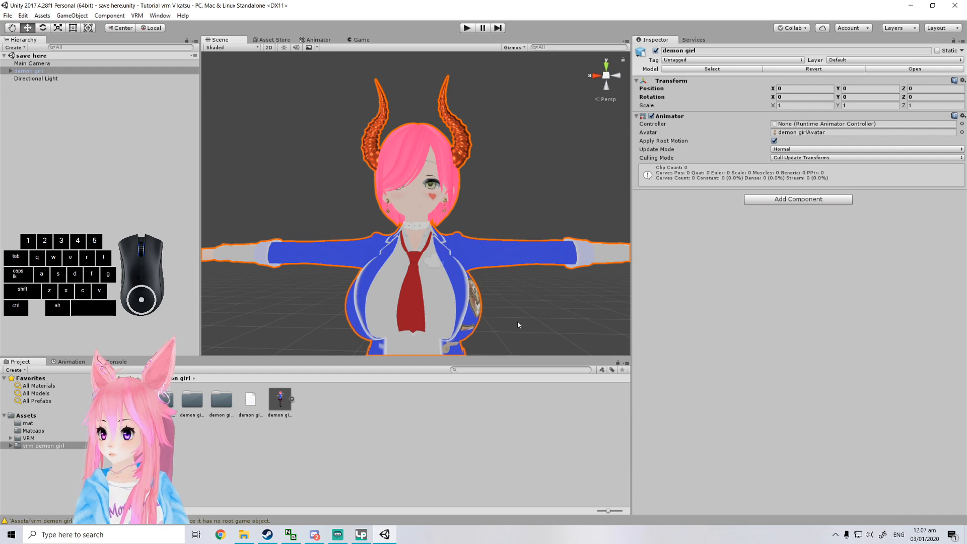
scroll(517, 313, "up", 3)
scroll(514, 304, "down", 3)
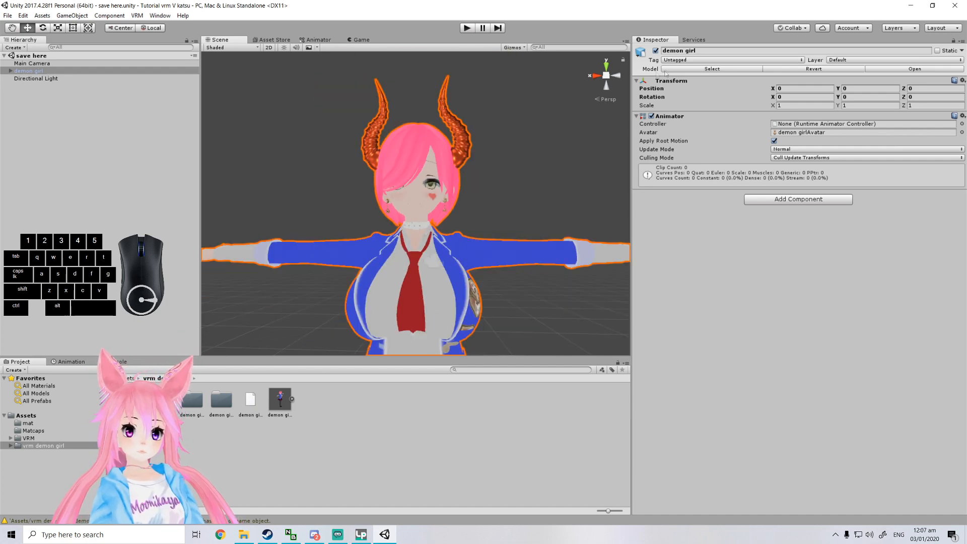
Deactivate the original demon girl object and place the exported demon girl prefab in the scene.
left_click(656, 51)
left_click_drag(279, 401, 385, 170)
Set the placed demon girl prefab's position to X 0, Y 0, Z 0 and reselect it in the hierarchy.
left_click(802, 88)
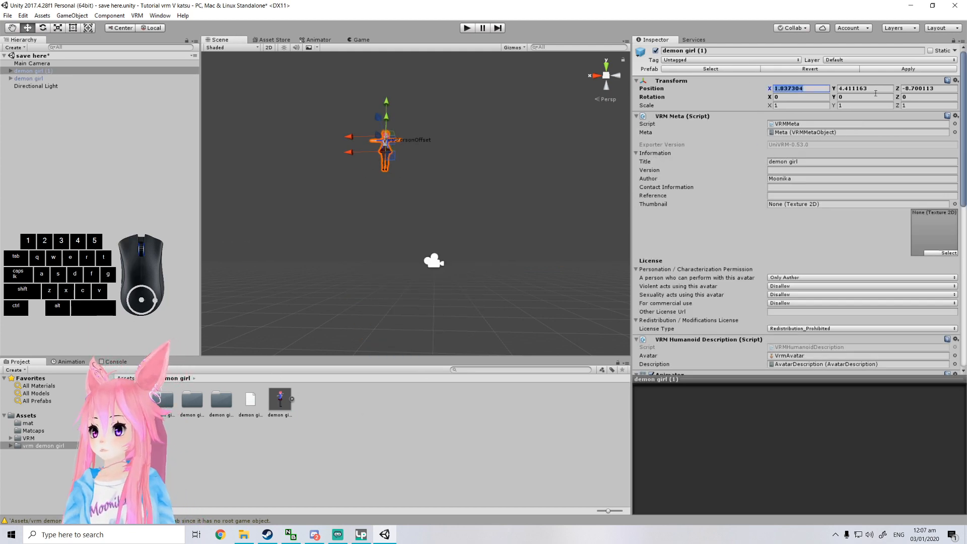
type("0")
key("Tab")
type("0")
left_click(941, 89)
key("BackSpace")
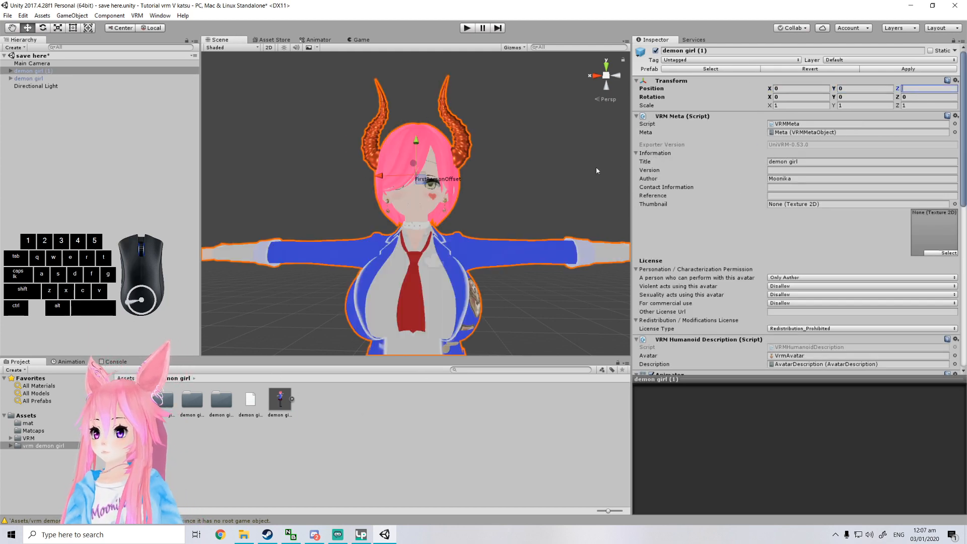
left_click(30, 78)
left_click(30, 71)
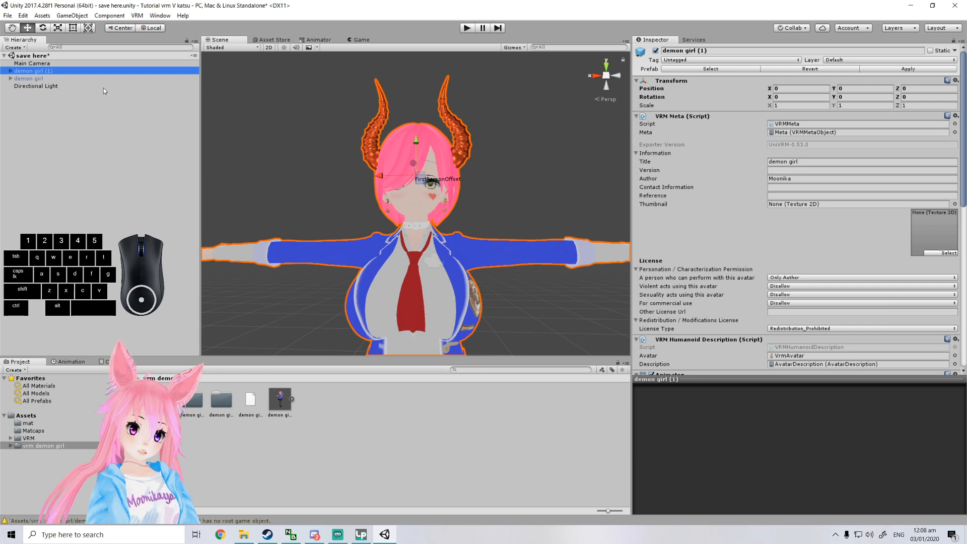
scroll(469, 211, "down", 4)
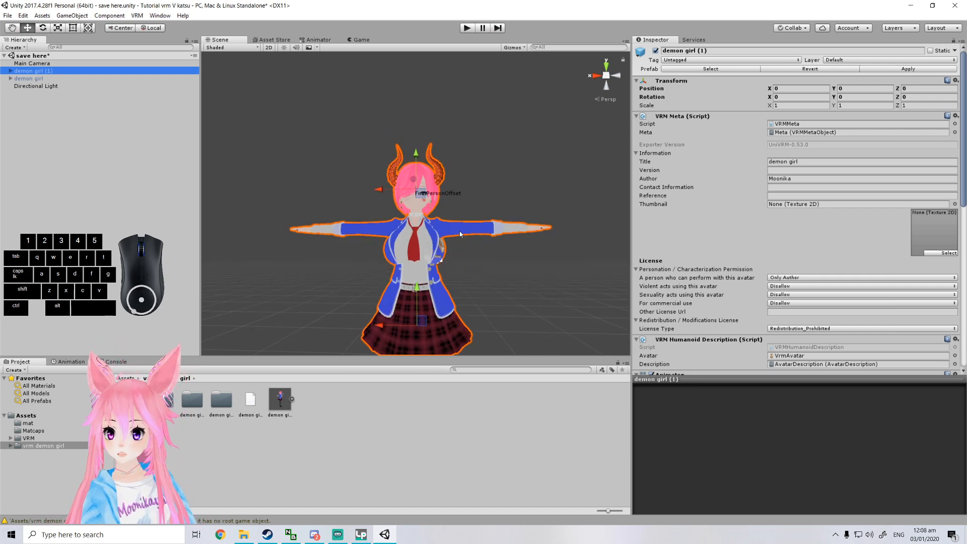
middle_click_drag(506, 228, 503, 210)
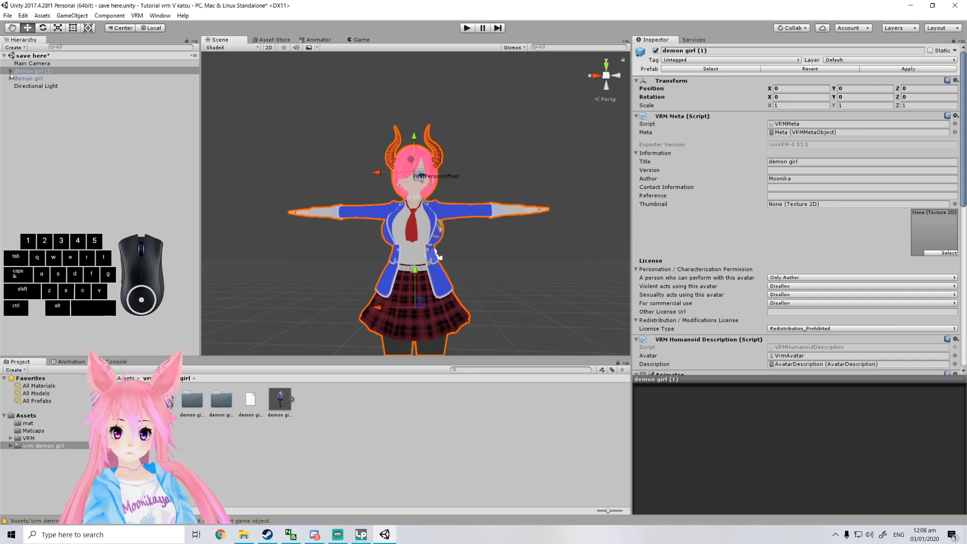
Open the BlendShape asset referenced by the avatar's VRM Blend Shape Proxy and expand its Body blend shapes.
scroll(811, 250, "down", 15)
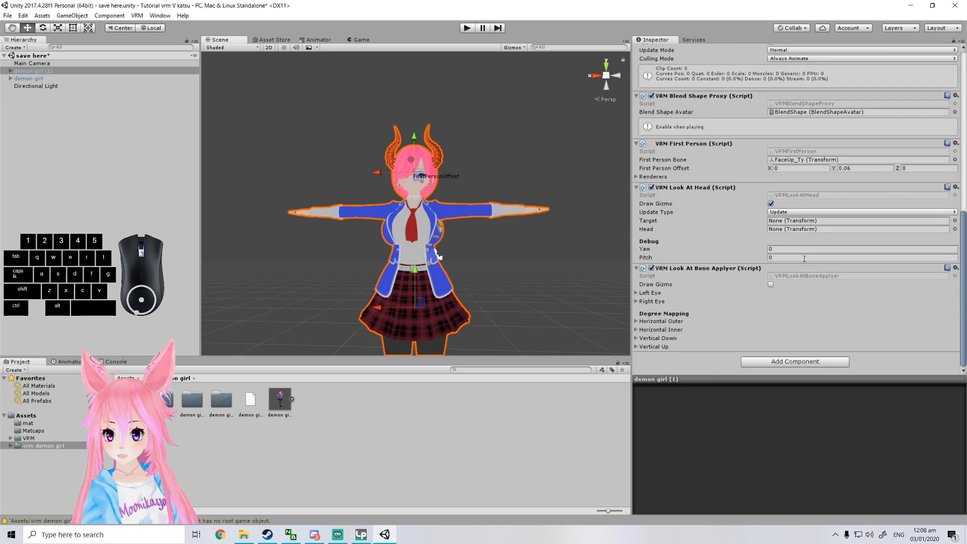
scroll(650, 265, "up", 3)
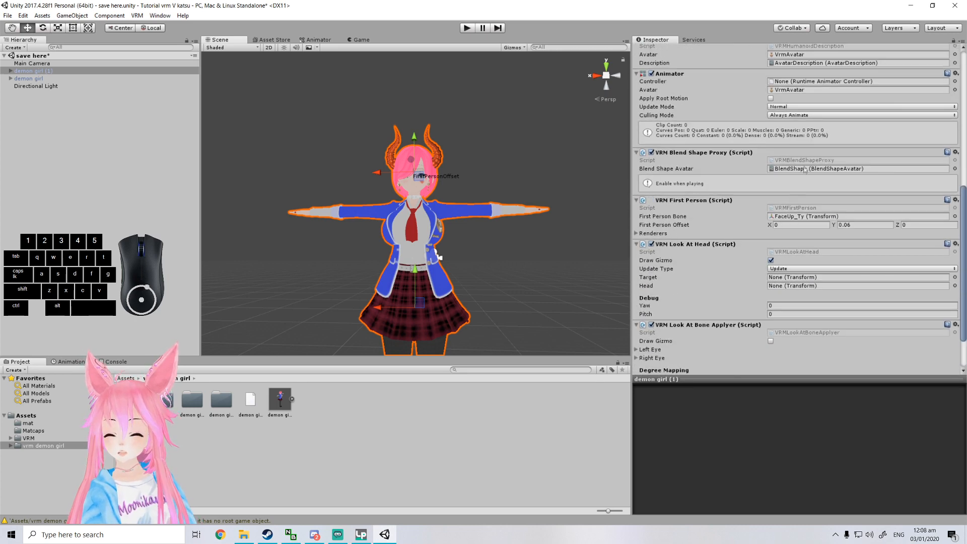
left_click(803, 168)
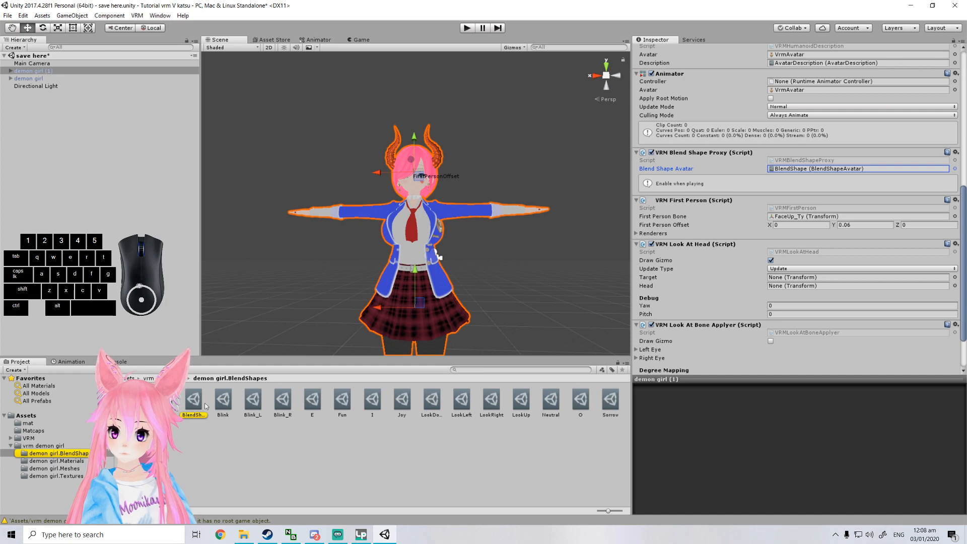
left_click(193, 401)
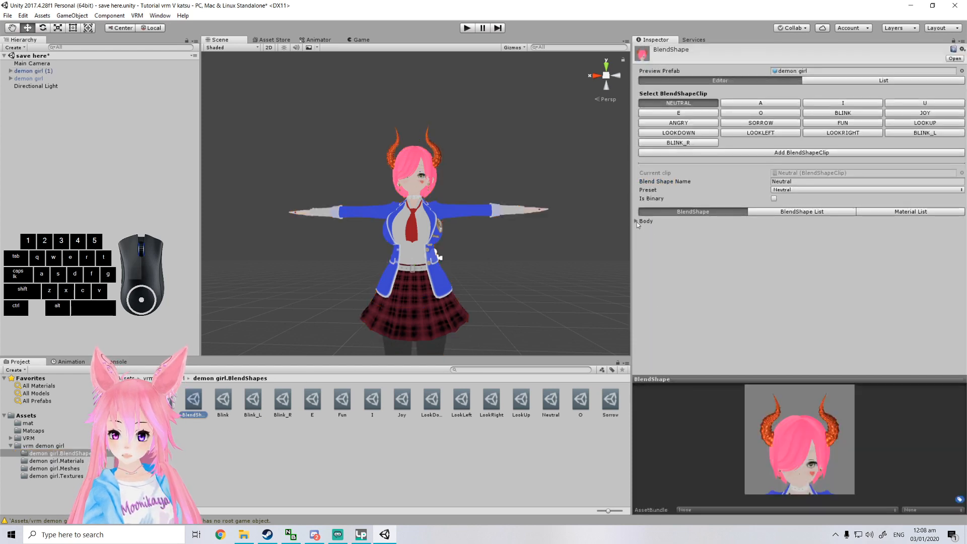
left_click(637, 222)
Look through the Neutral clip's Body blend shapes and examine the avatar's face up close in the scene.
scroll(738, 292, "down", 15)
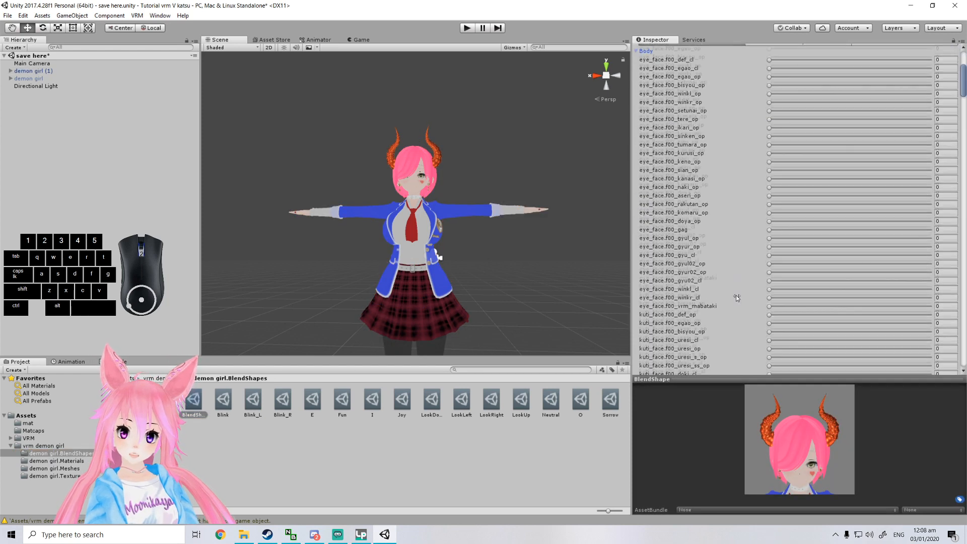
scroll(737, 293, "down", 15)
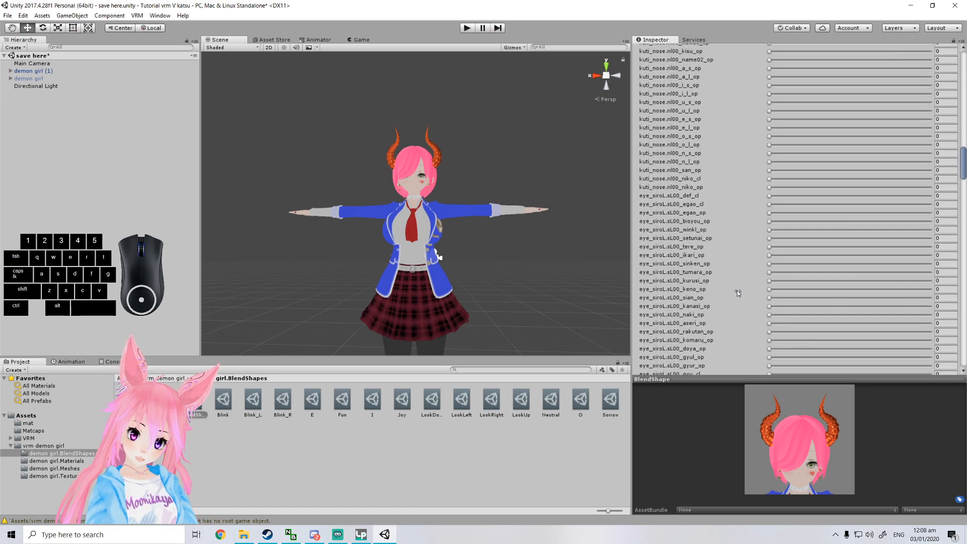
scroll(743, 306, "down", 15)
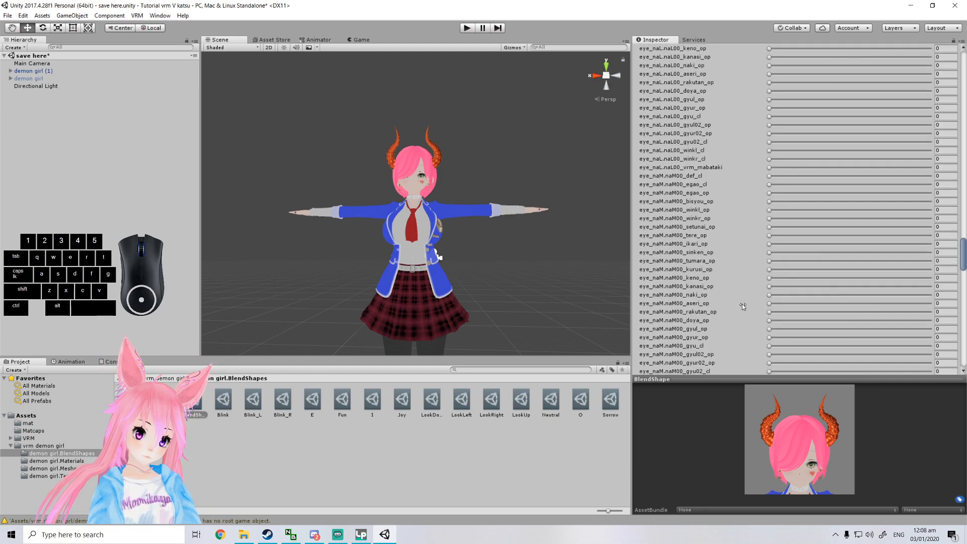
scroll(743, 306, "up", 10)
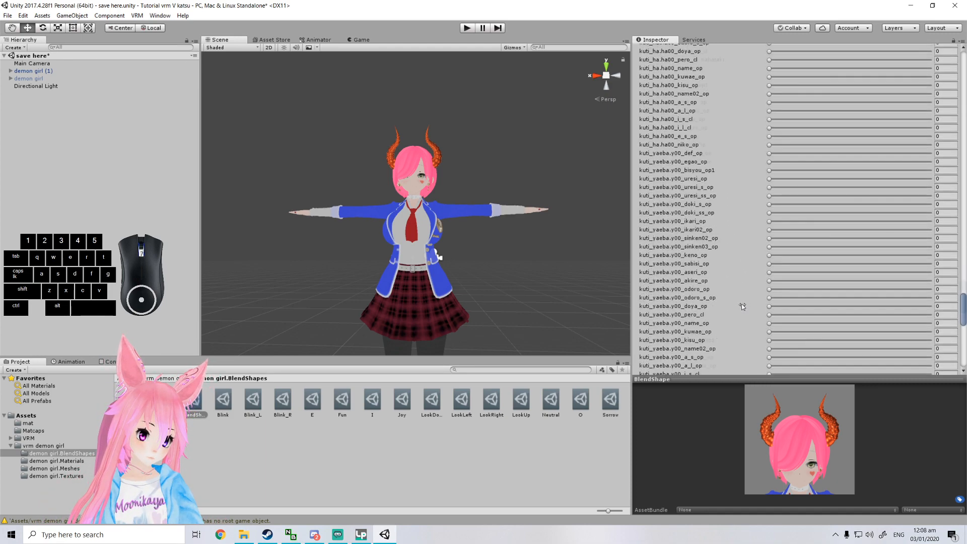
scroll(770, 304, "up", 12)
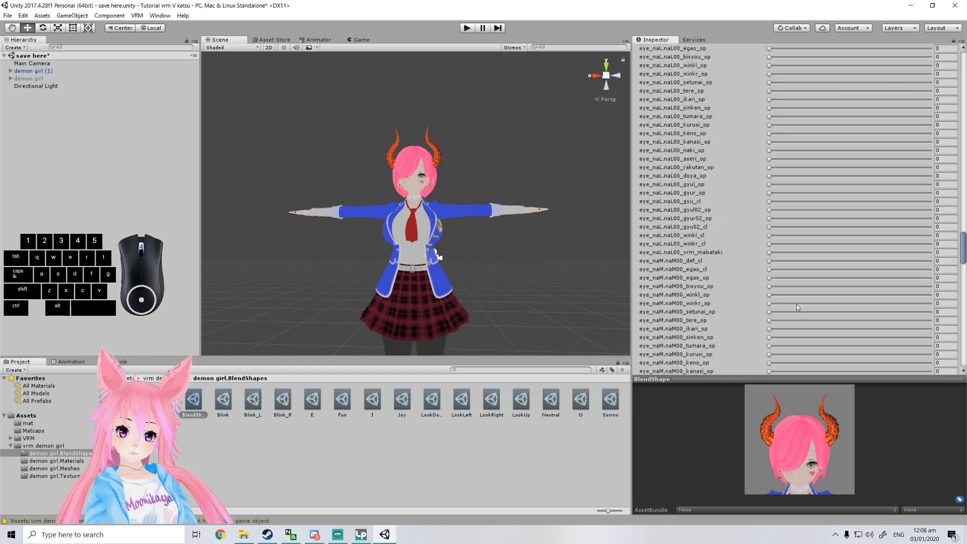
scroll(789, 305, "up", 9)
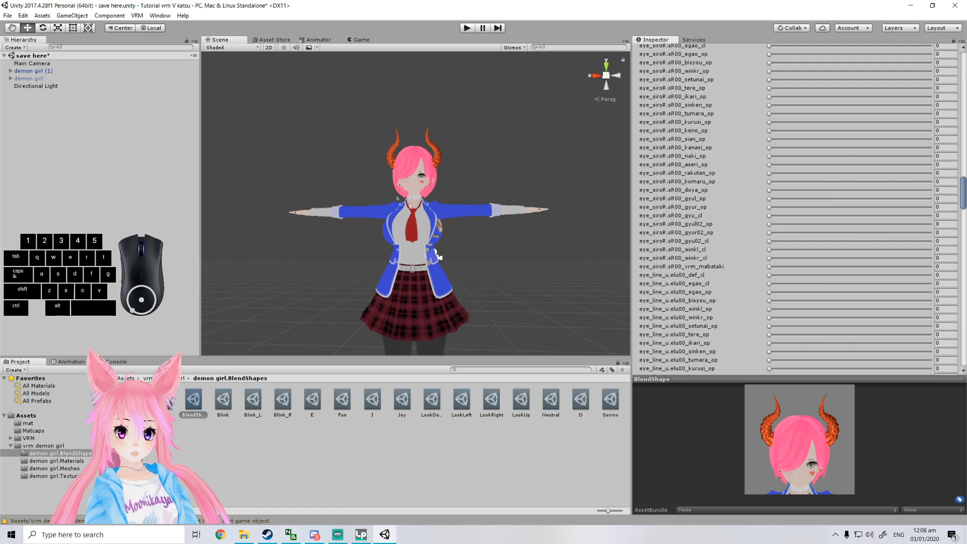
scroll(827, 228, "up", 18)
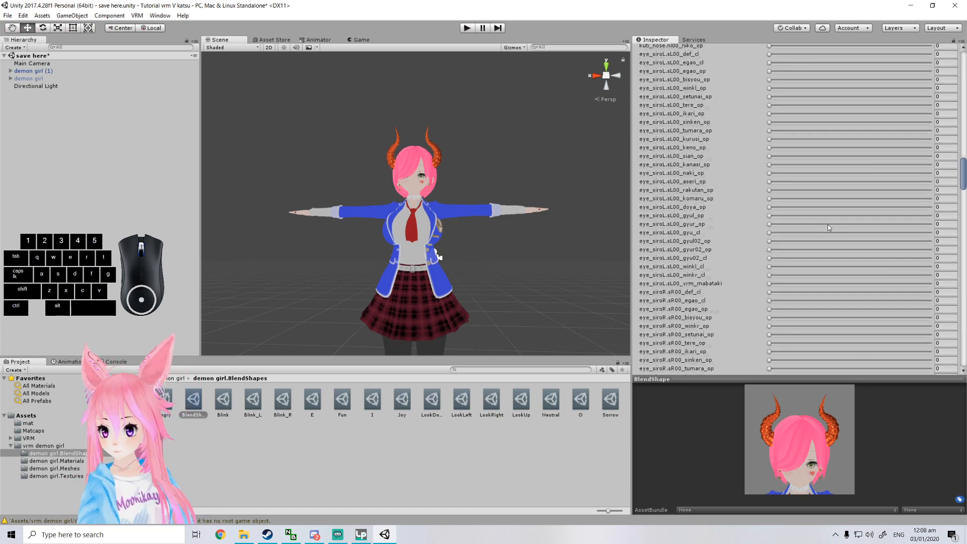
scroll(827, 228, "up", 20)
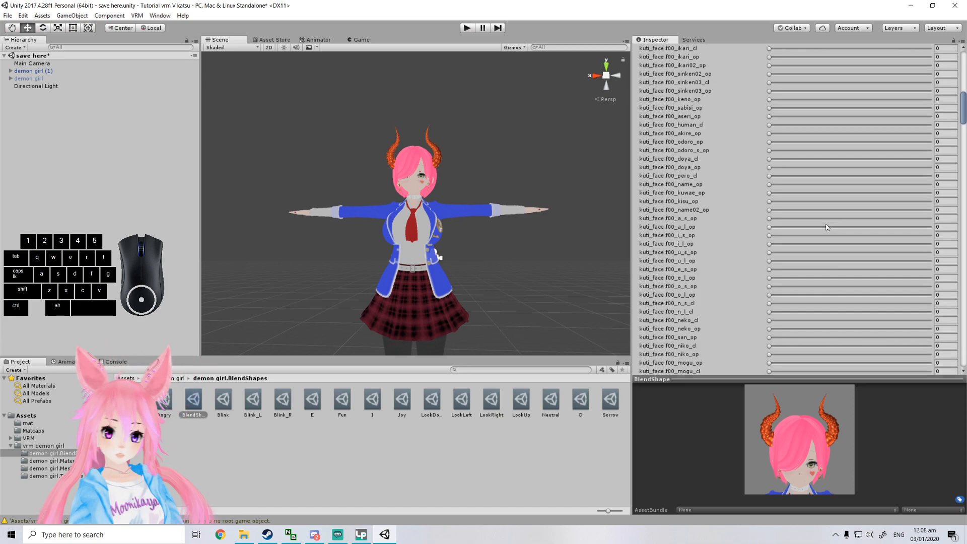
scroll(824, 225, "up", 12)
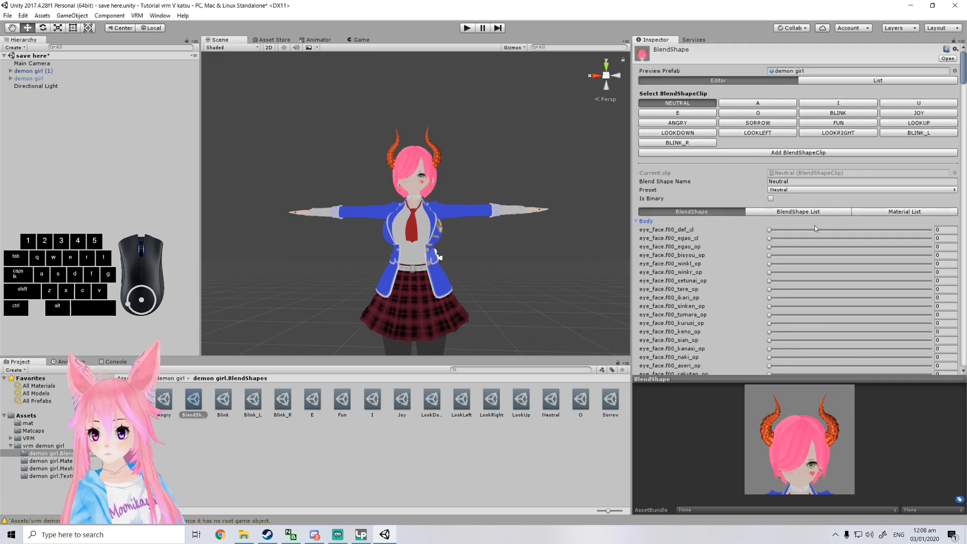
scroll(391, 180, "up", 5)
scroll(391, 180, "down", 3)
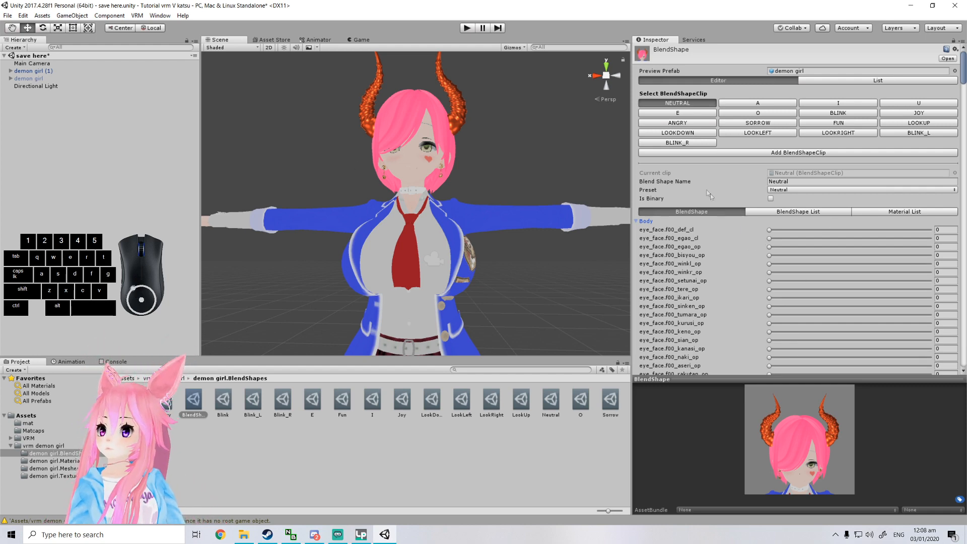
Select the A clip, expand its Body blend shapes and set kuti_face.f00_a_s_op to 100.
left_click(740, 108)
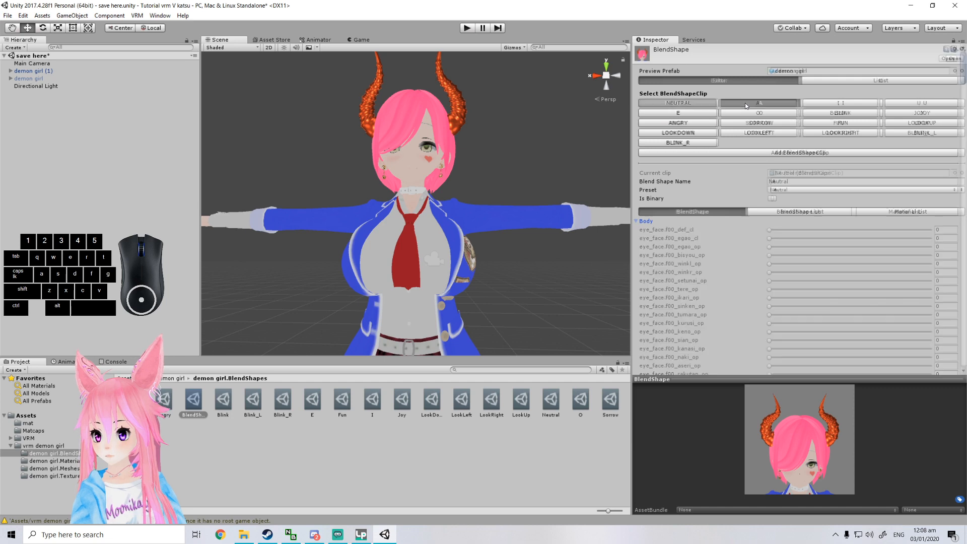
left_click(640, 222)
scroll(650, 227, "down", 5)
scroll(676, 236, "down", 5)
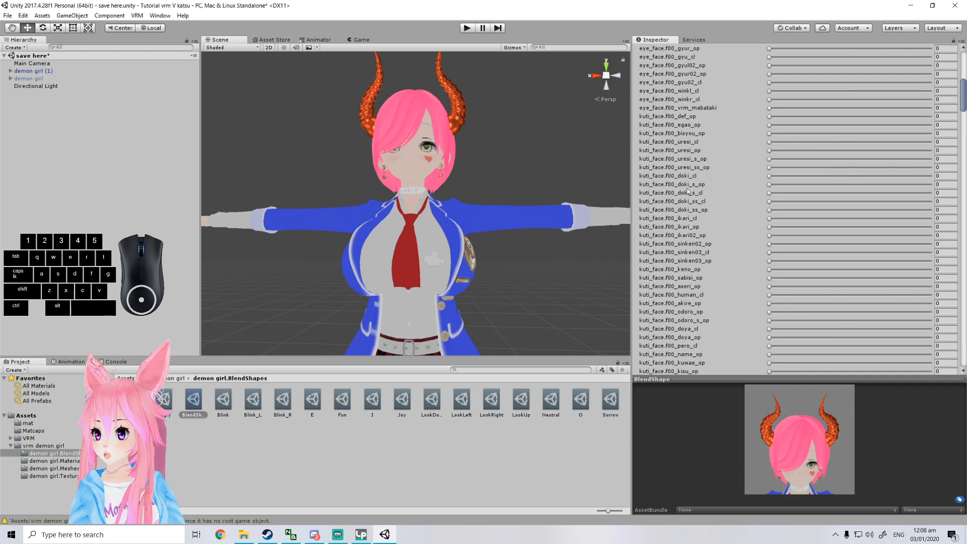
scroll(693, 290, "down", 3)
scroll(685, 325, "down", 3)
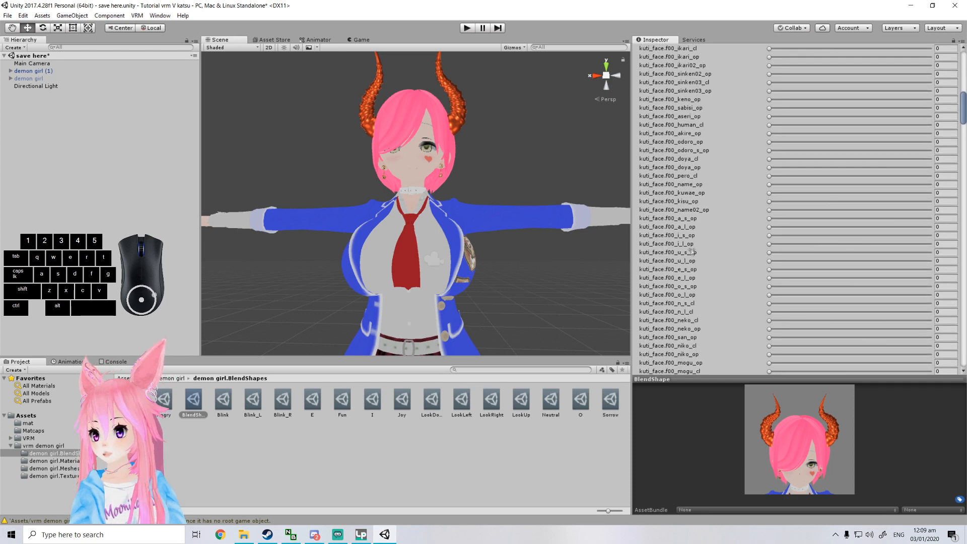
left_click_drag(770, 219, 941, 216)
Frame the face in the preview, reset kuti_face.f00_a_s_op to 0 and set kuti_face.f00_a_l_op to 100.
scroll(810, 415, "up", 2)
scroll(811, 418, "up", 2)
mouse_move(801, 449)
middle_mouse_down()
mouse_move(793, 421)
mouse_move(793, 440)
middle_mouse_up()
scroll(794, 440, "up", 3)
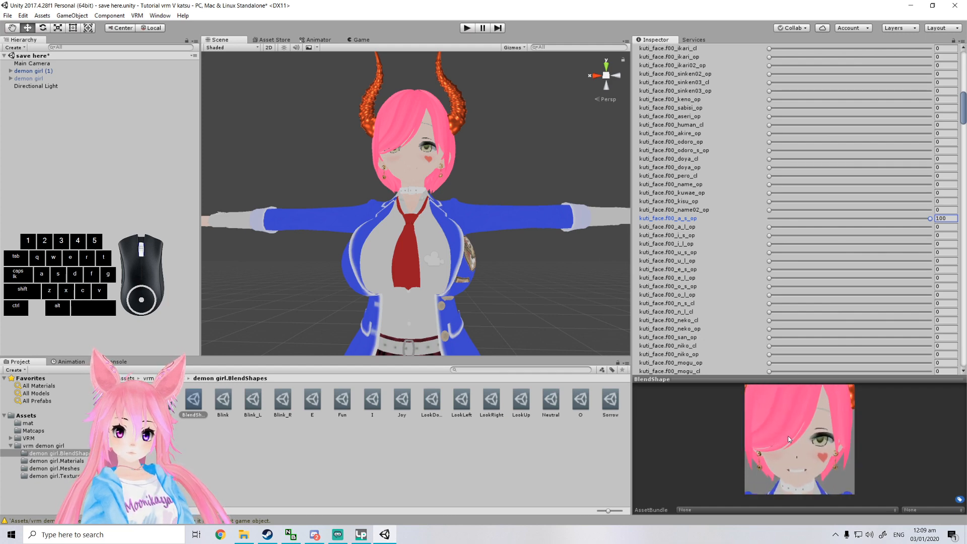
left_click_drag(930, 218, 603, 211)
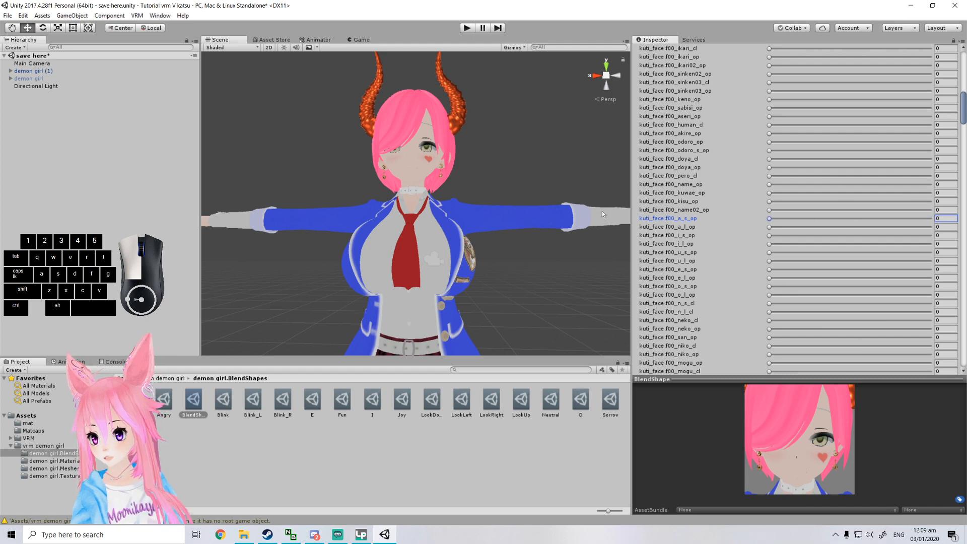
left_click_drag(769, 227, 937, 236)
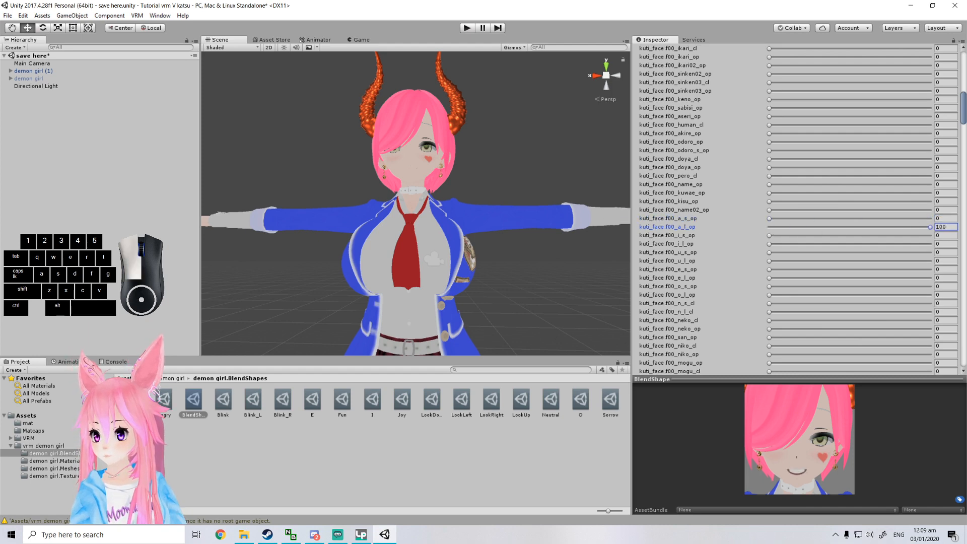
scroll(729, 208, "up", 15)
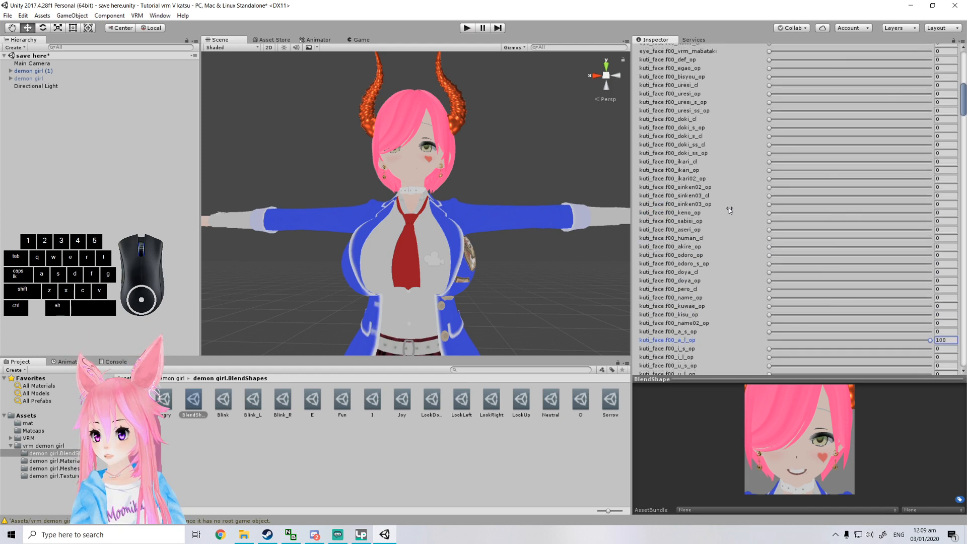
scroll(730, 207, "up", 2)
left_click(843, 103)
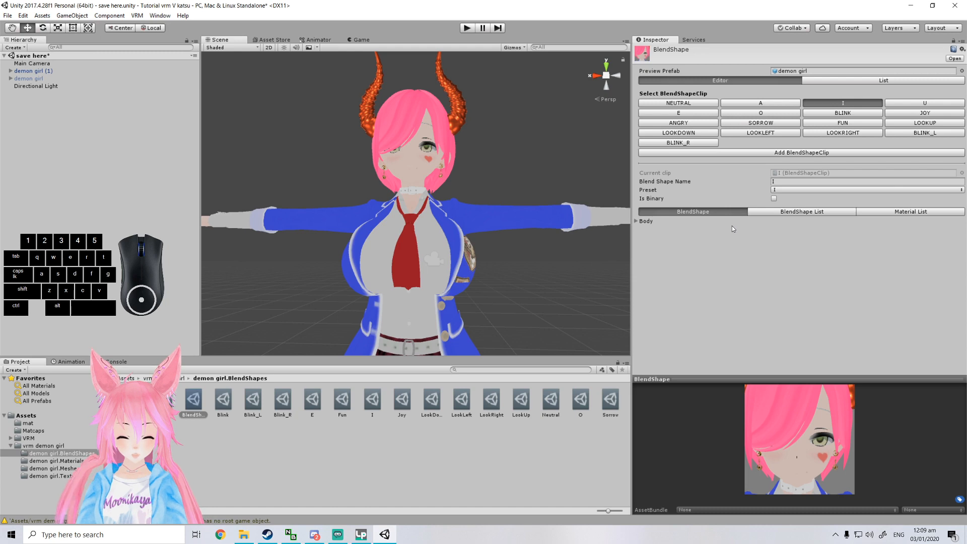
left_click(637, 221)
scroll(808, 293, "down", 6)
scroll(808, 294, "up", 6)
left_click(765, 104)
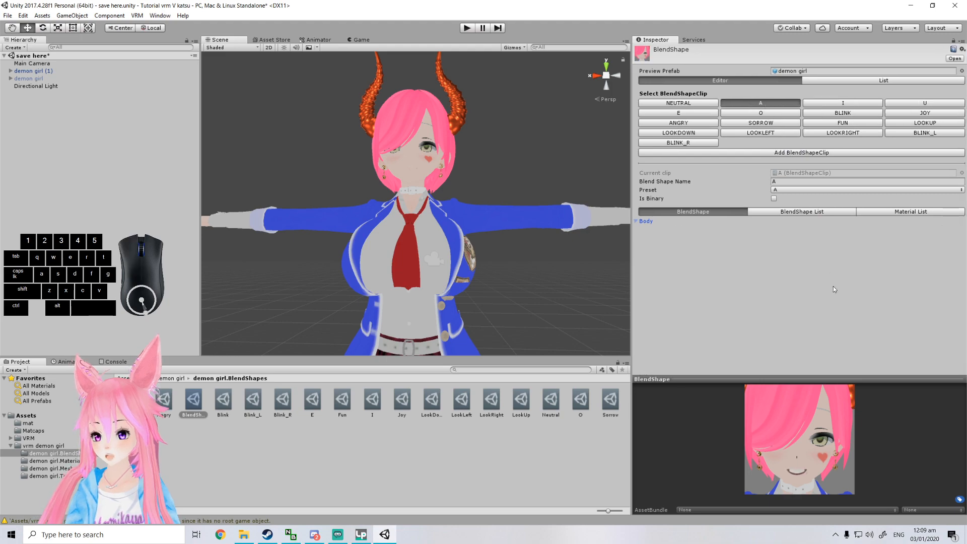
Set kuti_ha.ha00_egao_op to 71.2 in the A clip's Body blend shapes and adjust the face preview.
left_click(638, 221)
scroll(807, 271, "down", 10)
scroll(810, 258, "down", 15)
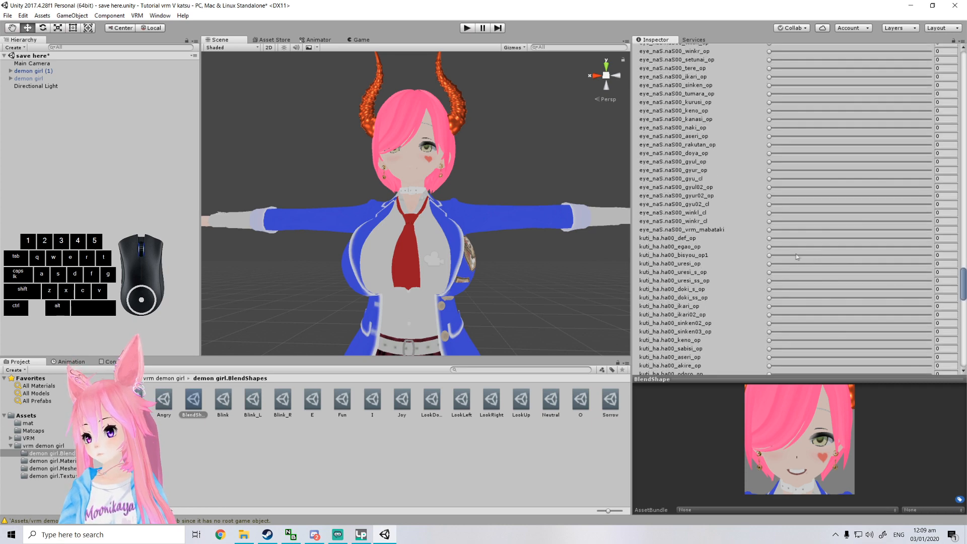
left_click_drag(770, 247, 863, 254)
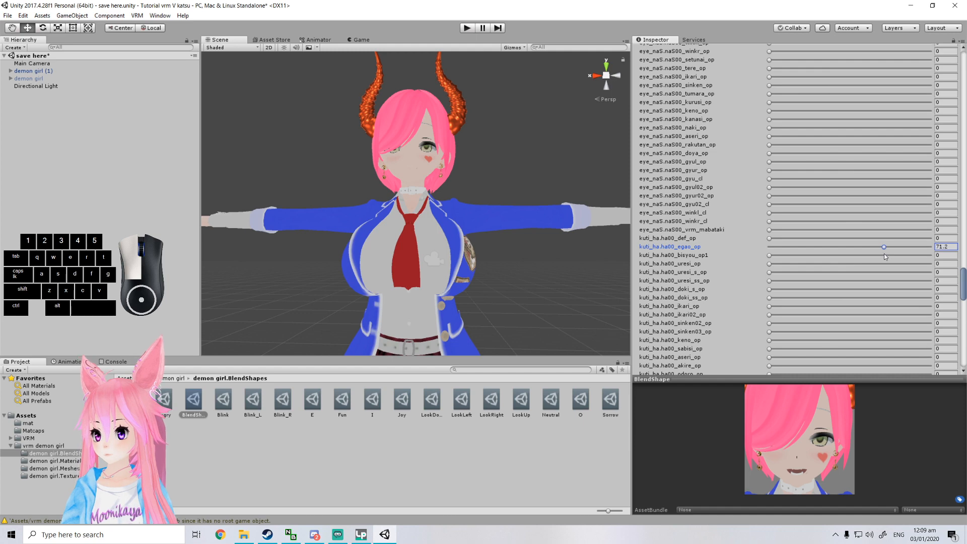
middle_click_drag(824, 444, 822, 443)
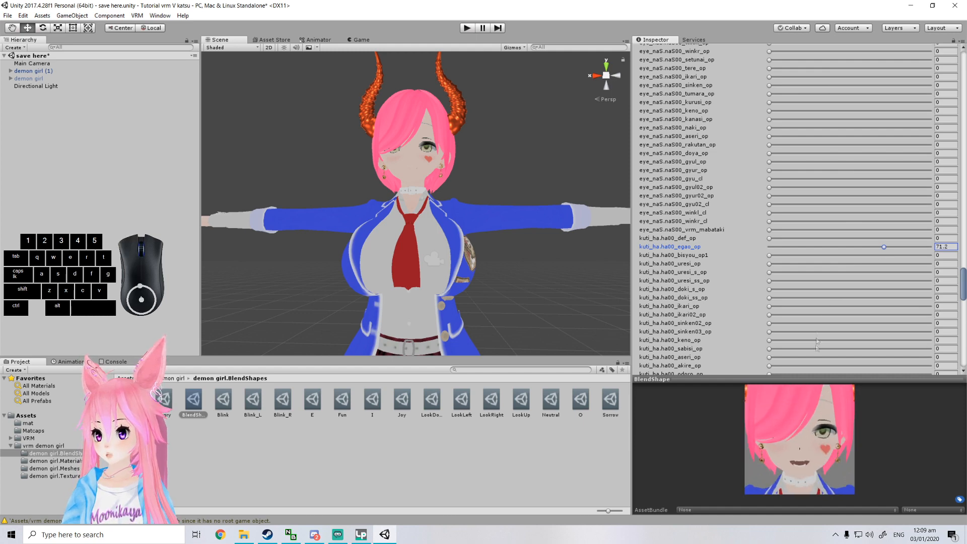
Select the I clip and raise kuti_face.f00_i_s_op to its maximum.
scroll(778, 250, "up", 15)
scroll(892, 230, "up", 20)
scroll(885, 200, "up", 15)
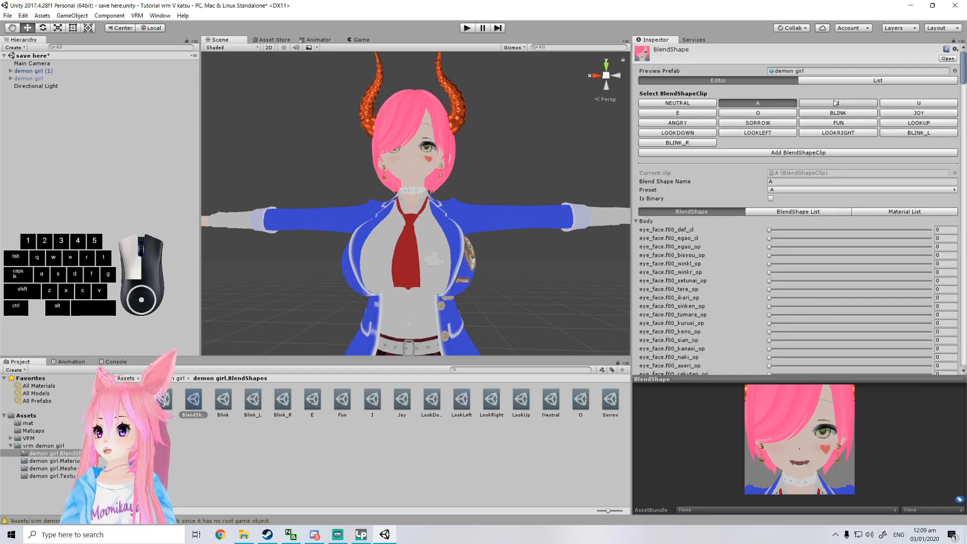
left_click(836, 103)
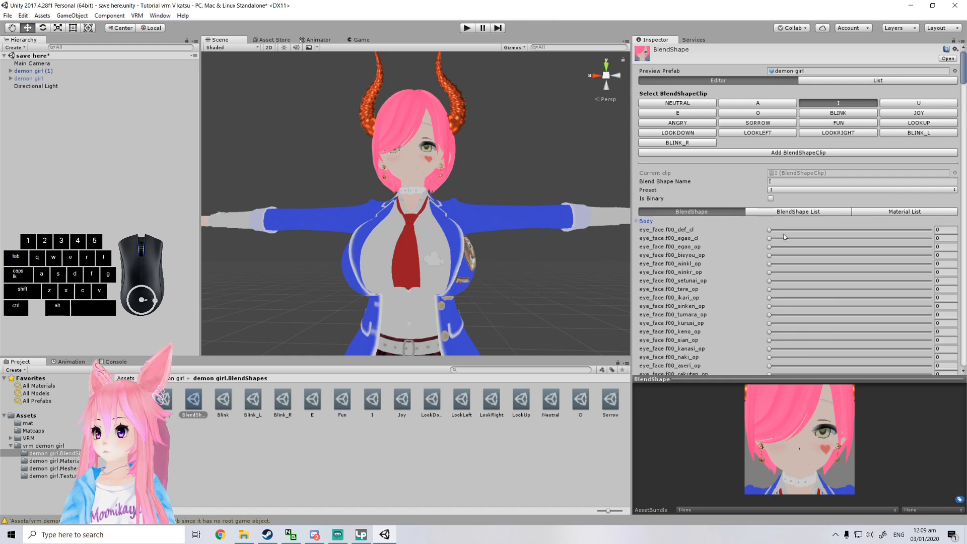
scroll(789, 237, "down", 10)
scroll(783, 234, "down", 5)
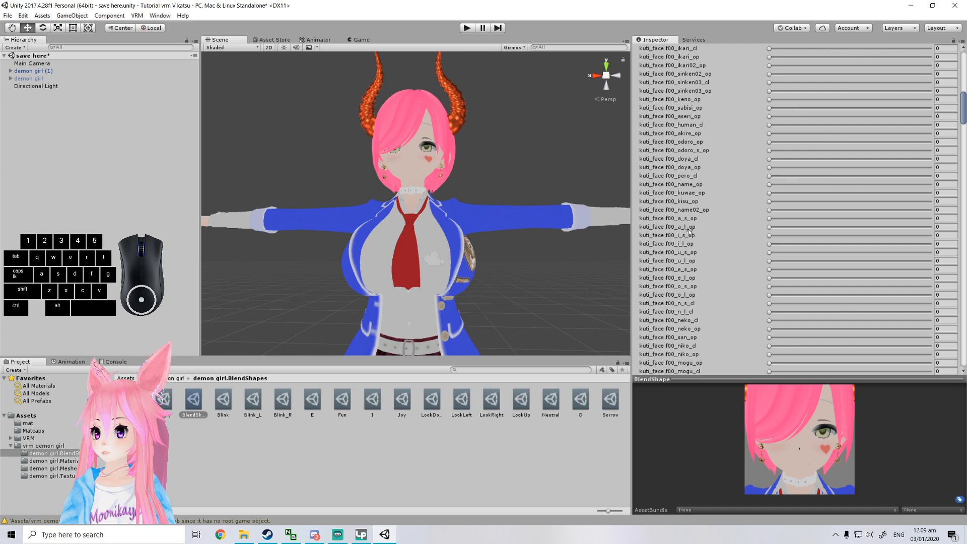
left_click_drag(770, 235, 931, 245)
Try eye shapes such as eye_naL.naL00_tumara_op in the I clip's Body list and return the tested sliders to 0.
scroll(800, 263, "down", 10)
scroll(794, 275, "down", 10)
scroll(789, 273, "down", 4)
scroll(786, 276, "down", 6)
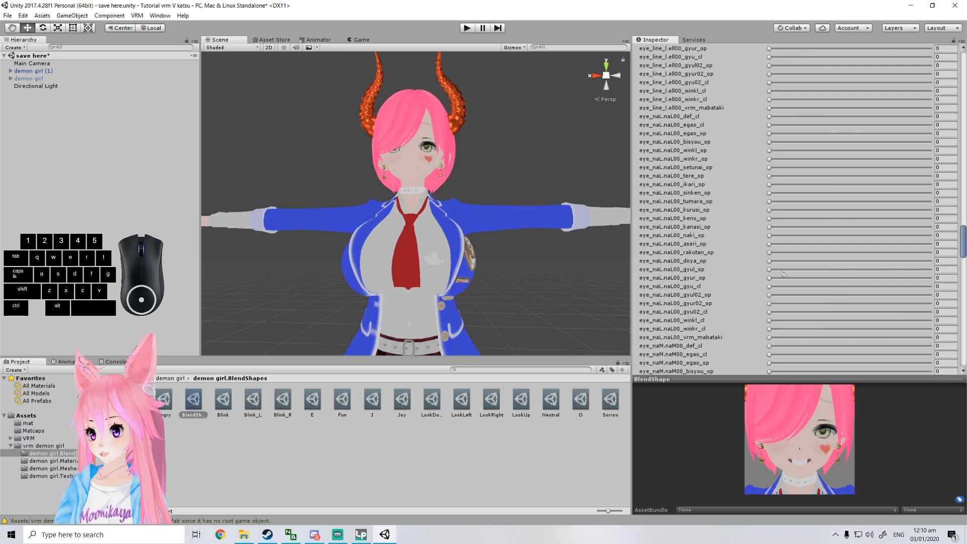
scroll(716, 269, "down", 2)
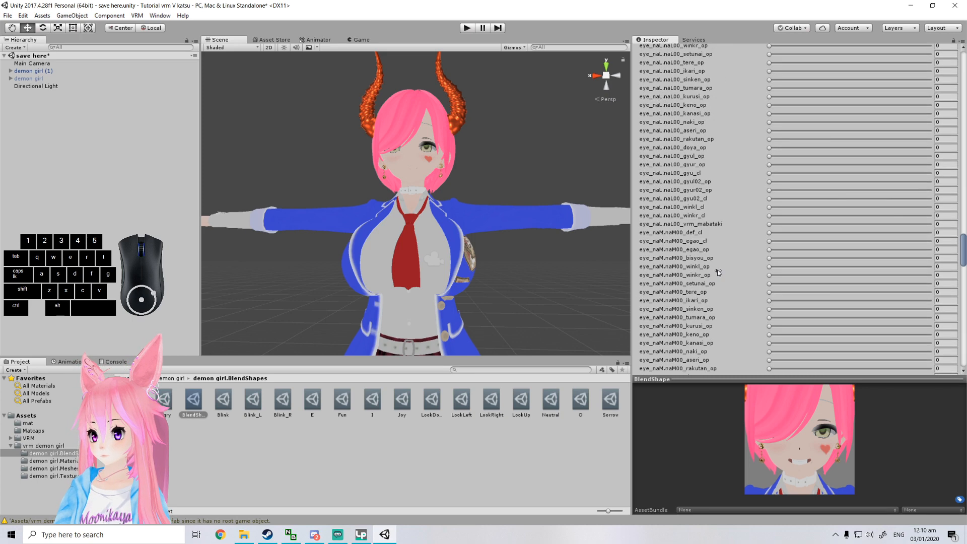
scroll(779, 264, "up", 1)
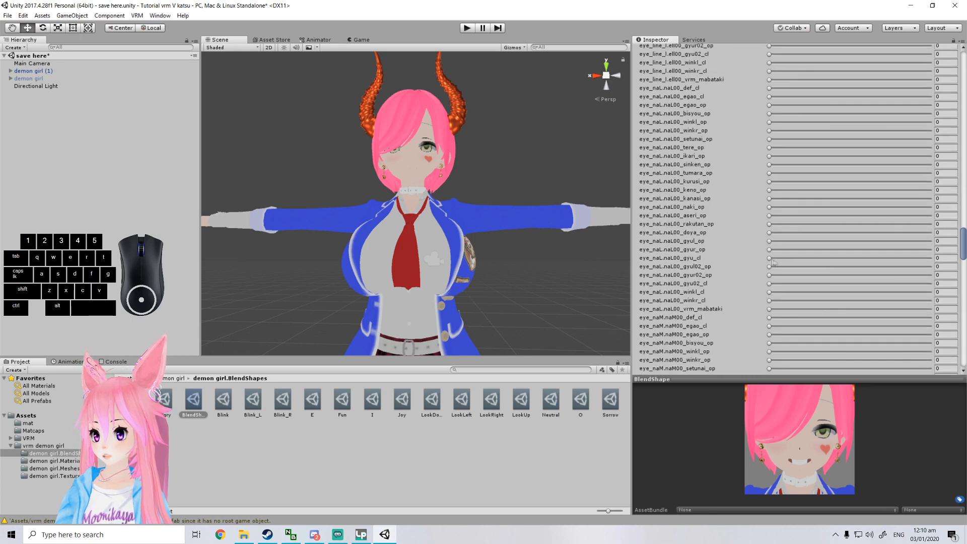
left_click(769, 250)
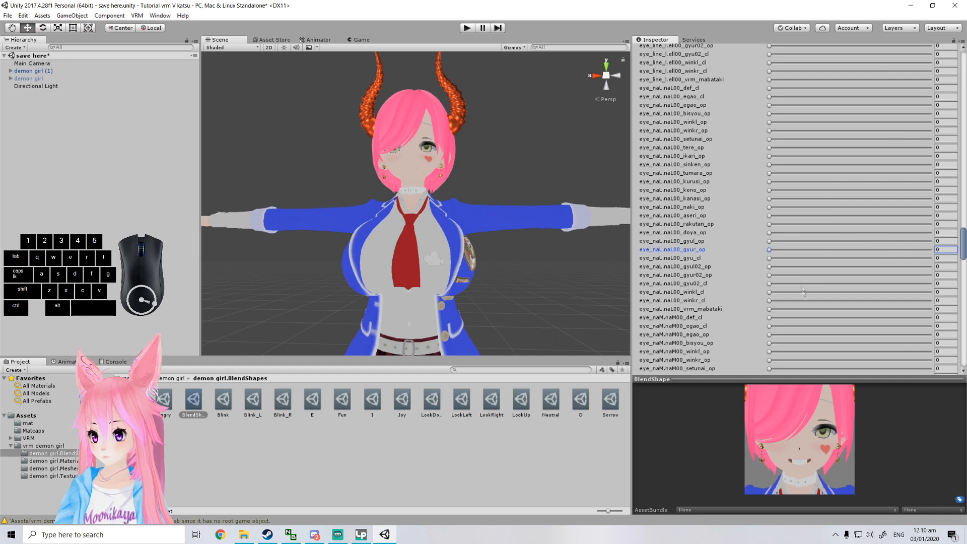
left_click(769, 173)
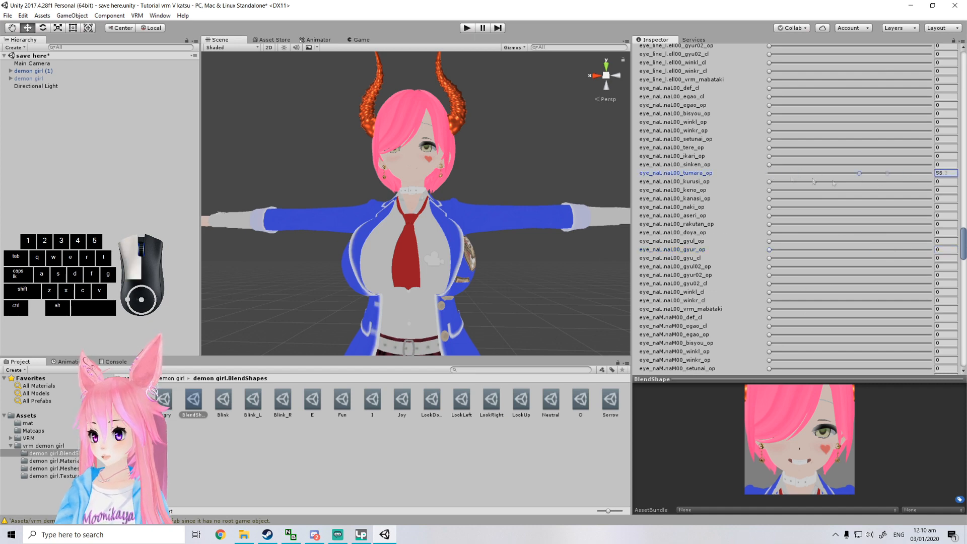
left_click_drag(769, 343, 686, 319)
Try eye_naS.naS00_rakutan_op at 100 in the I clip and reset it to 0.
scroll(821, 324, "down", 13)
left_click_drag(796, 315, 955, 317)
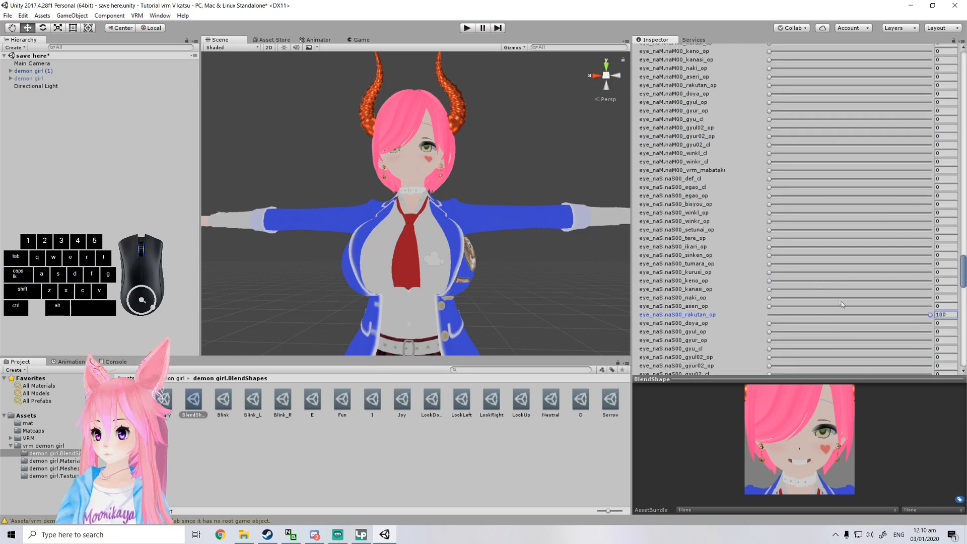
left_click_drag(840, 315, 696, 305)
Set kuti_ha.ha00_sinken03_op to 34.4 in the I clip's Body blend shapes.
mouse_move(801, 238)
left_mouse_down()
mouse_move(947, 251)
mouse_move(745, 243)
mouse_move(802, 241)
left_mouse_up()
scroll(781, 283, "down", 8)
left_click_drag(808, 303, 825, 303)
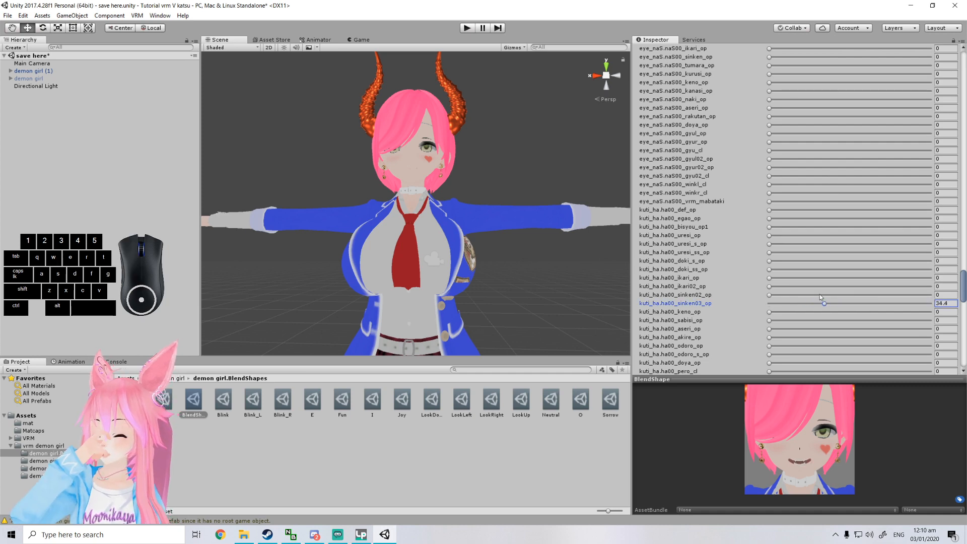
Select the U clip, expand its Body blend shapes and raise kuti_face.f00_e_s_op to 100.
scroll(824, 285, "up", 20)
scroll(828, 280, "up", 15)
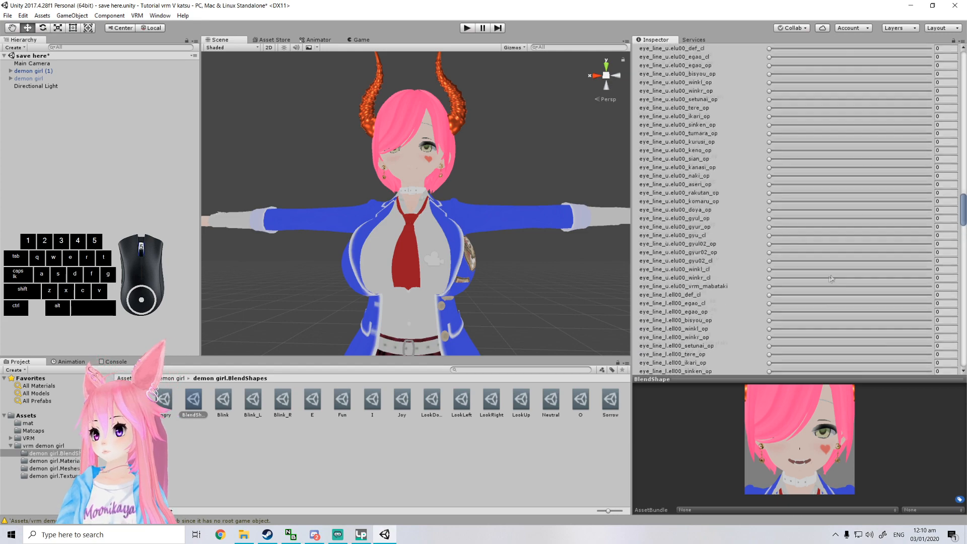
scroll(878, 263, "up", 5)
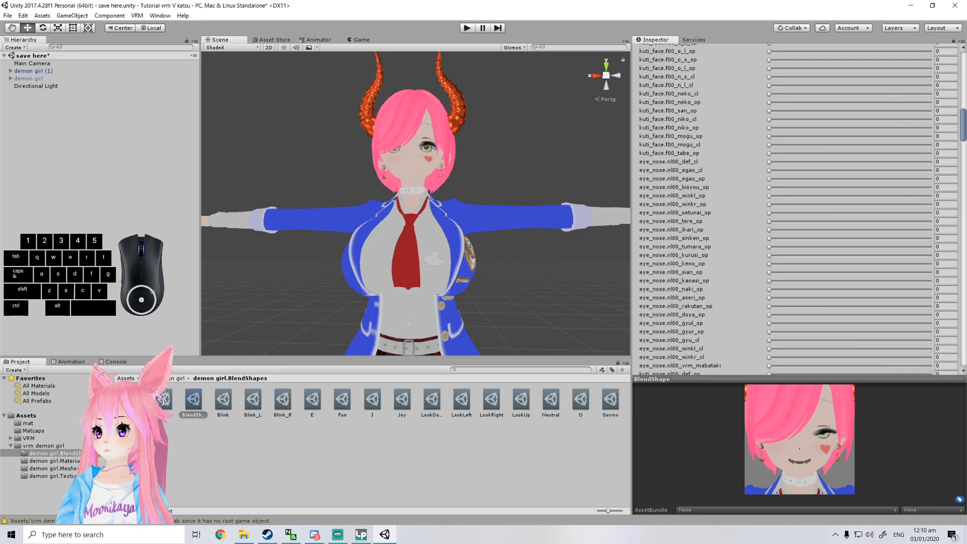
left_click_drag(961, 130, 959, 66)
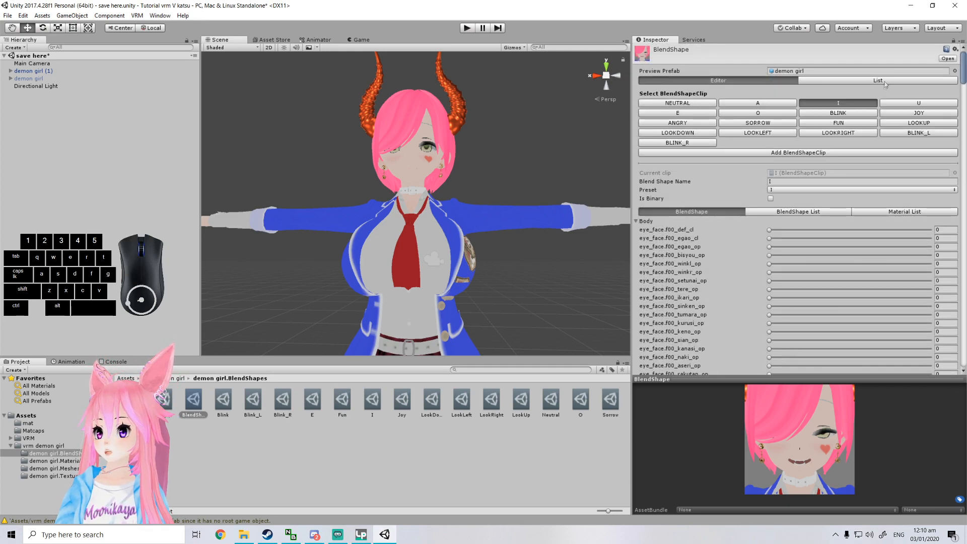
left_click(908, 103)
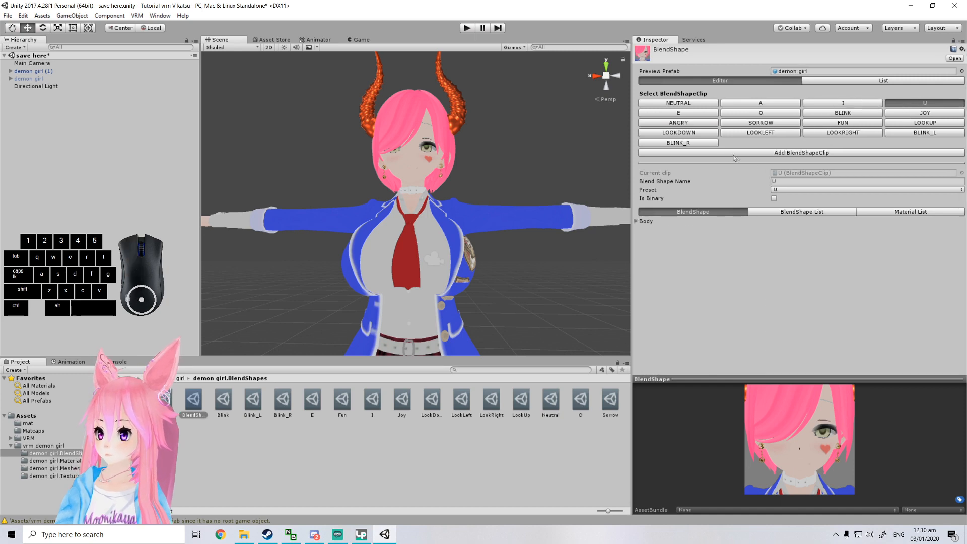
left_click(636, 222)
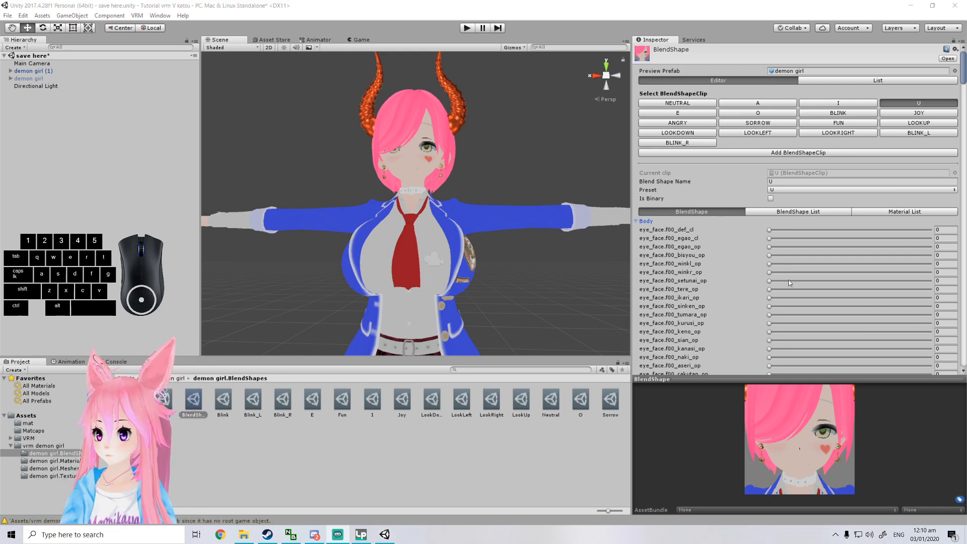
scroll(782, 273, "down", 15)
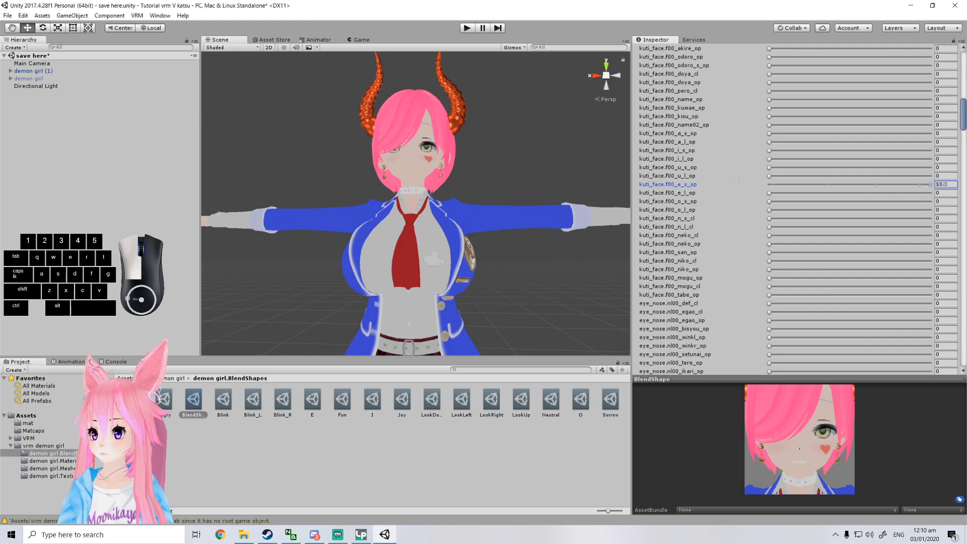
scroll(773, 293, "down", 10)
scroll(772, 292, "up", 20)
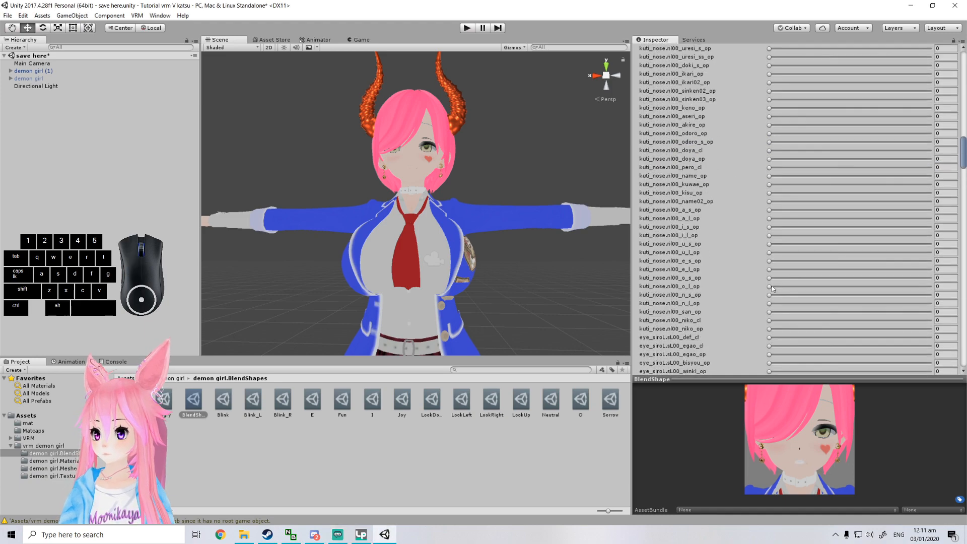
Expand the clip's Body blend shapes, reset one raised shape to 0 and raise the shape below it to its maximum.
left_click(636, 221)
scroll(749, 261, "down", 15)
left_click_drag(817, 270, 766, 270)
left_click_drag(771, 279, 935, 279)
scroll(740, 262, "up", 15)
Select the O clip and expand its Body blend shapes.
left_click(758, 113)
left_click_drag(632, 221, 635, 221)
left_click(639, 221)
Try several face shapes up to kuti_face.f00_ikari_op in the O clip and reset them to 0.
scroll(746, 242, "down", 6)
mouse_move(771, 238)
left_mouse_down()
mouse_move(927, 238)
mouse_move(768, 238)
left_mouse_up()
scroll(771, 247, "down", 6)
left_click_drag(771, 256, 935, 236)
scroll(783, 257, "down", 3)
mouse_move(935, 236)
left_mouse_down()
mouse_move(768, 235)
mouse_move(931, 230)
left_mouse_up()
left_click_drag(792, 224, 768, 227)
Try kuti_face.f00_sinken03_op and kuti_face.f00_sabisi_op in the O clip, check them in the preview and reset them to 0.
left_click_drag(771, 261, 895, 263)
left_click_drag(808, 261, 768, 269)
left_click_drag(771, 278, 937, 278)
middle_click_drag(753, 438, 754, 429)
mouse_move(755, 428)
right_mouse_down()
mouse_move(744, 419)
mouse_move(771, 424)
right_mouse_up()
left_click_drag(930, 278, 768, 278)
Reset kuti_face.f00_aseri_op to 0 and set kuti_face.f00_akire_op to 100 in the O clip.
left_click_drag(770, 286, 712, 283)
left_click_drag(771, 303, 934, 304)
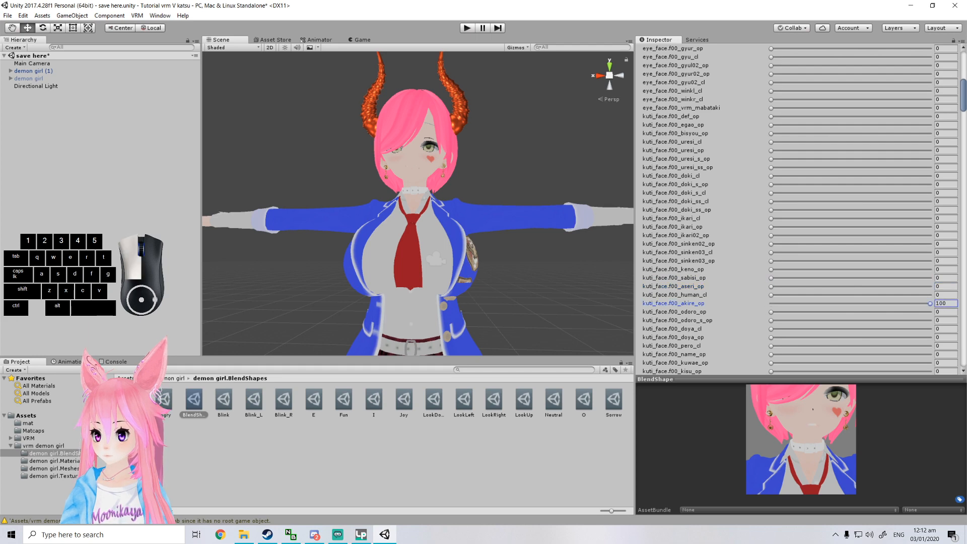
Select the Blink clip, expand its Body blend shapes and set eye_face.f00_def_cl to 44.3.
scroll(833, 139, "up", 10)
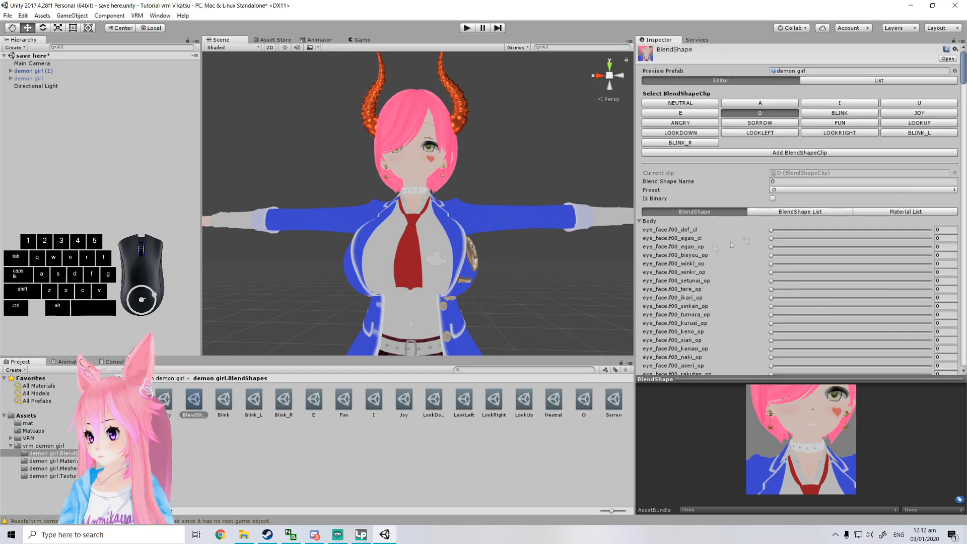
left_click(841, 116)
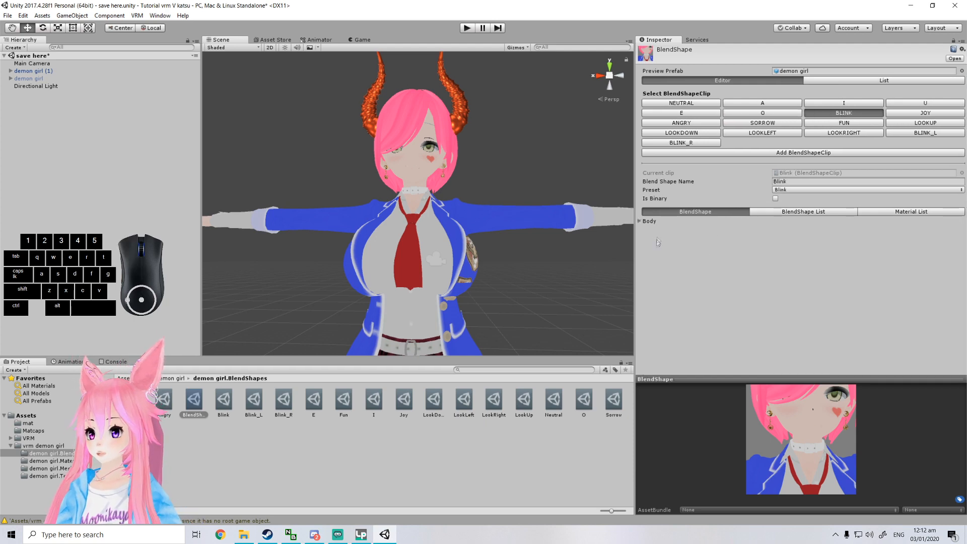
left_click(640, 222)
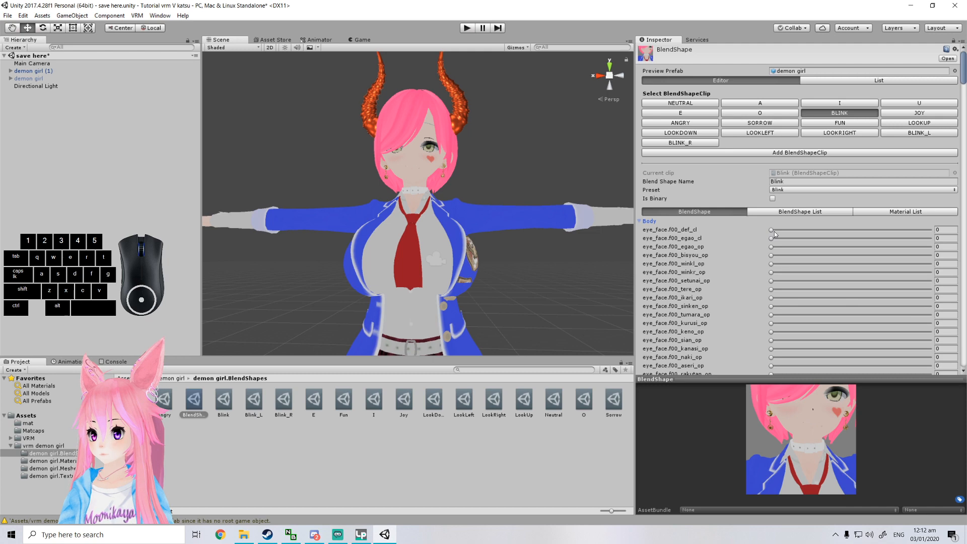
left_click_drag(775, 232, 850, 237)
mouse_move(835, 413)
right_mouse_down()
mouse_move(806, 407)
mouse_move(829, 410)
right_mouse_up()
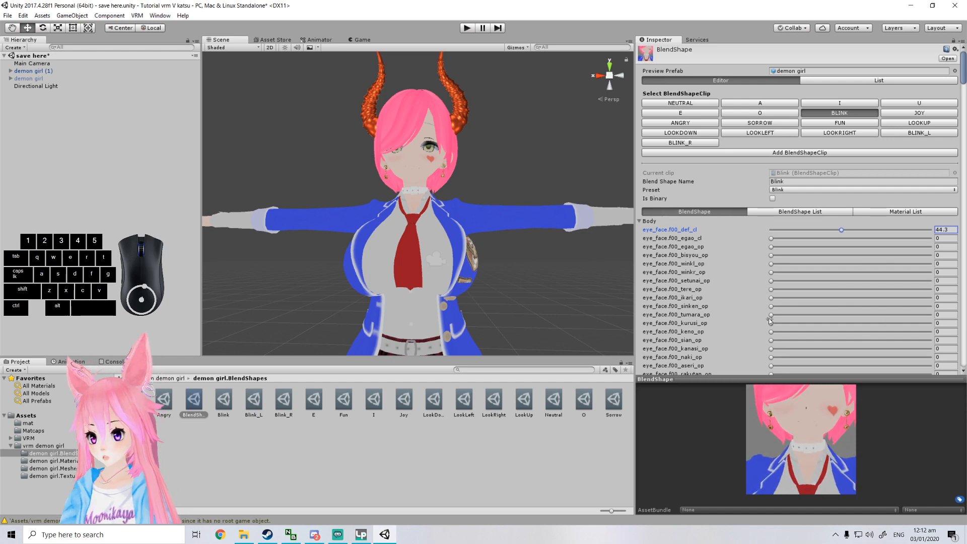
Set eye_line_u.elu00_egao_cl to 54.9 in the Blink clip and reframe the face in the preview.
scroll(770, 321, "down", 10)
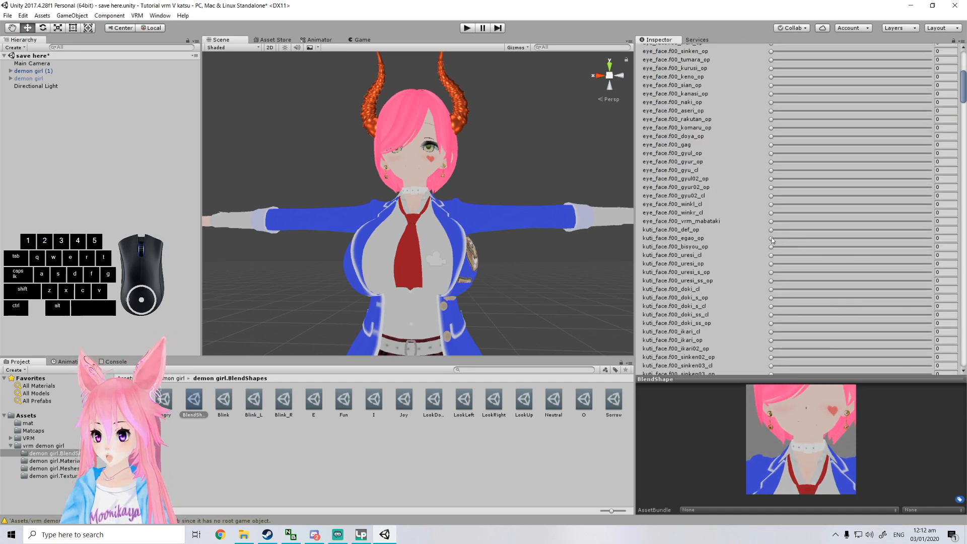
scroll(778, 282, "down", 5)
scroll(781, 283, "down", 6)
left_click_drag(771, 278, 687, 250)
scroll(772, 255, "down", 8)
scroll(771, 255, "down", 10)
left_click_drag(771, 241, 686, 232)
left_click_drag(771, 199, 859, 199)
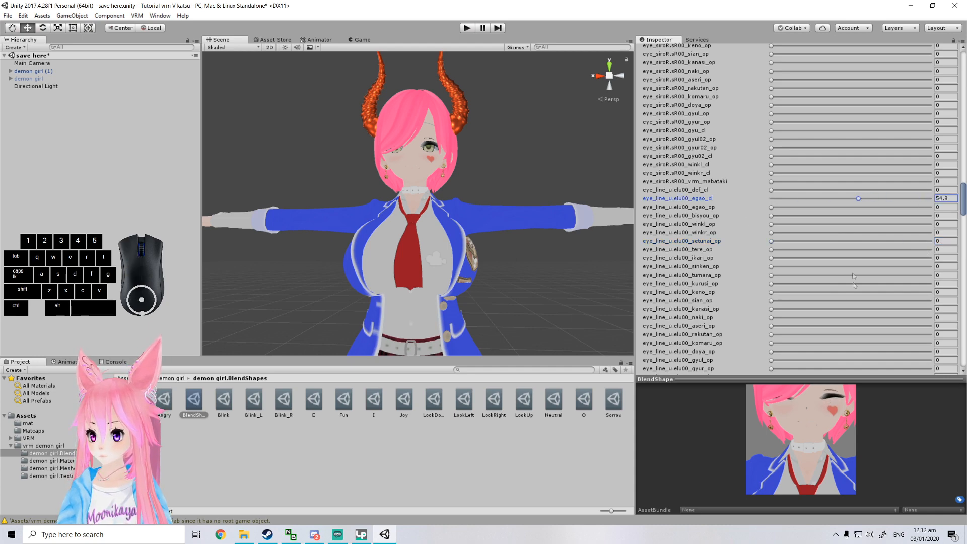
scroll(841, 411, "down", 3)
scroll(838, 415, "up", 3)
scroll(808, 409, "down", 1)
left_click_drag(808, 410, 812, 425)
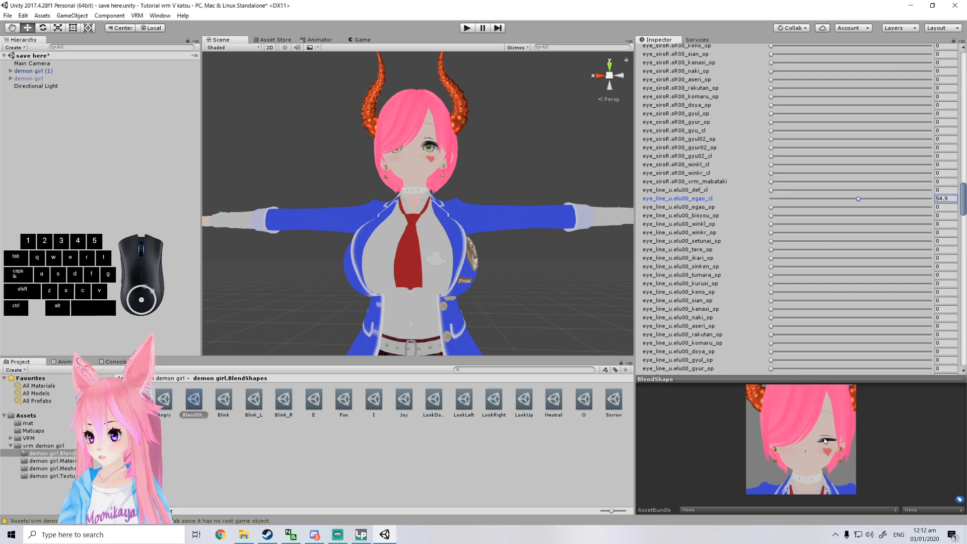
Examine the closed eye in the preview from different angles and review the Blink clip's Body blend shapes.
scroll(886, 247, "up", 5)
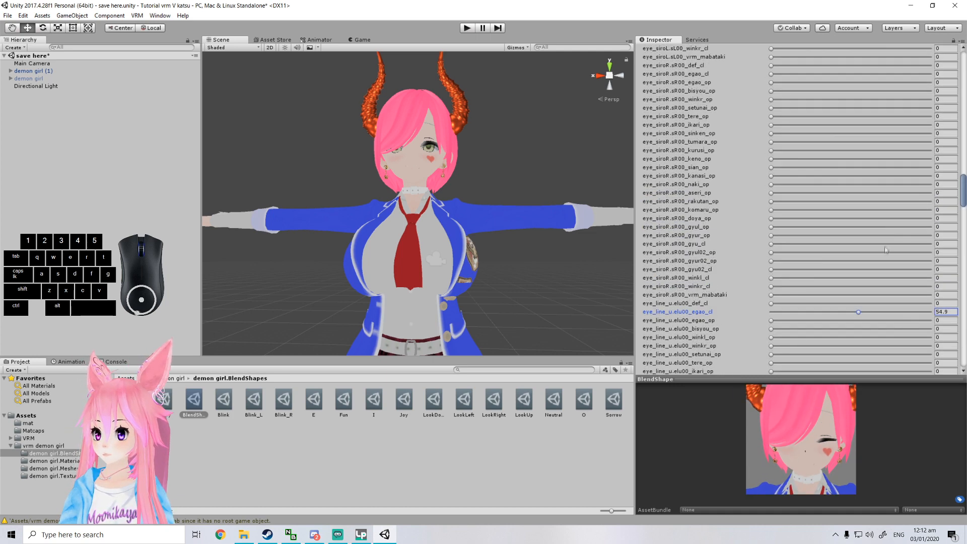
scroll(857, 307, "up", 15)
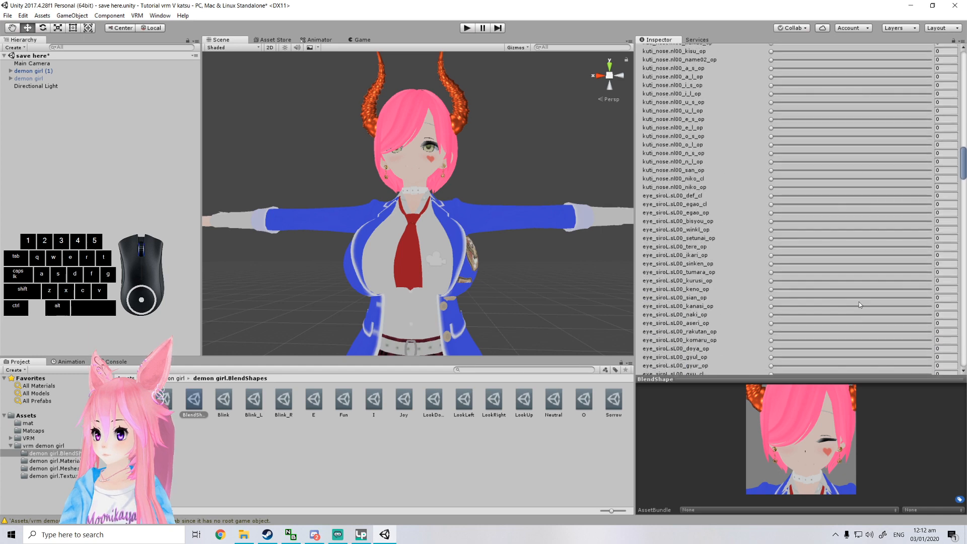
scroll(852, 303, "up", 15)
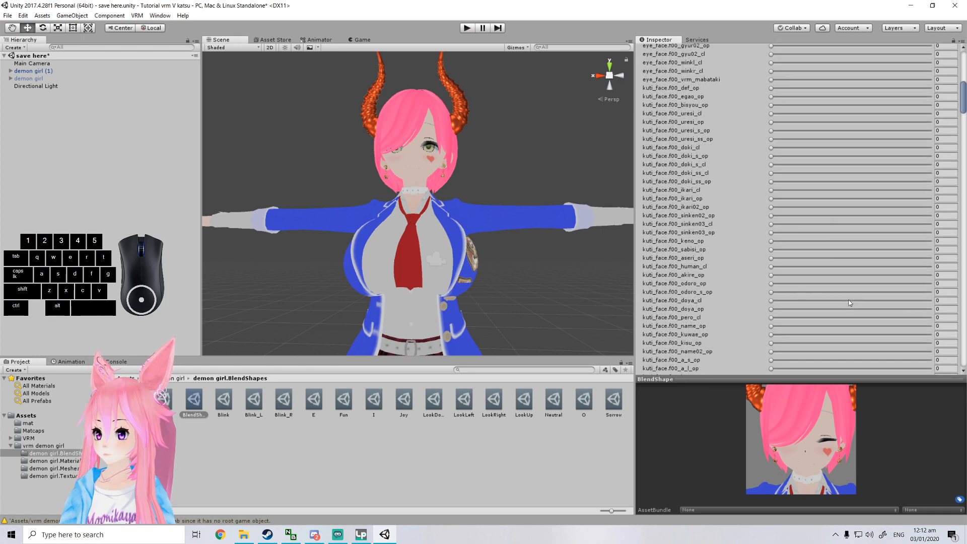
scroll(864, 418, "up", 1)
scroll(832, 346, "down", 5)
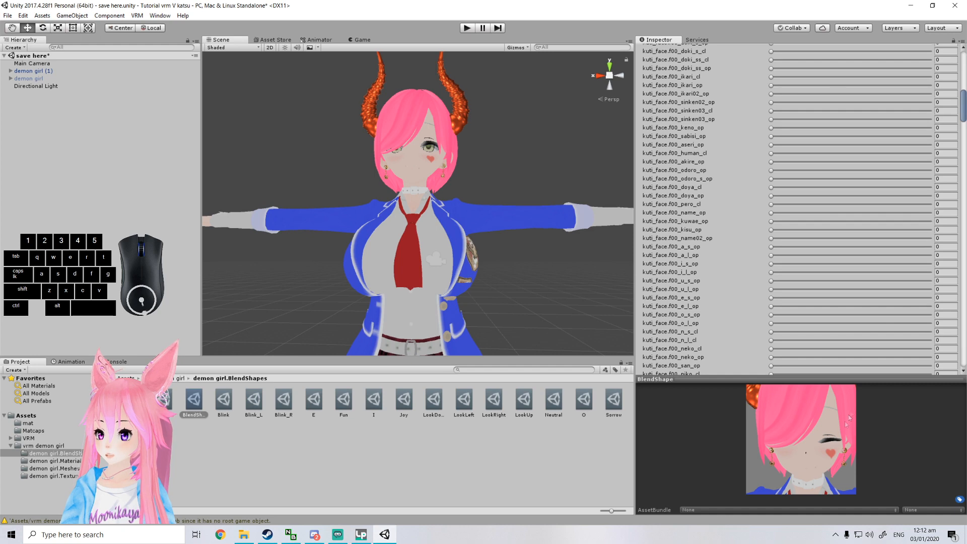
scroll(836, 423, "down", 3)
middle_click_drag(845, 429, 823, 419)
scroll(823, 420, "up", 3)
right_click_drag(824, 419, 850, 408)
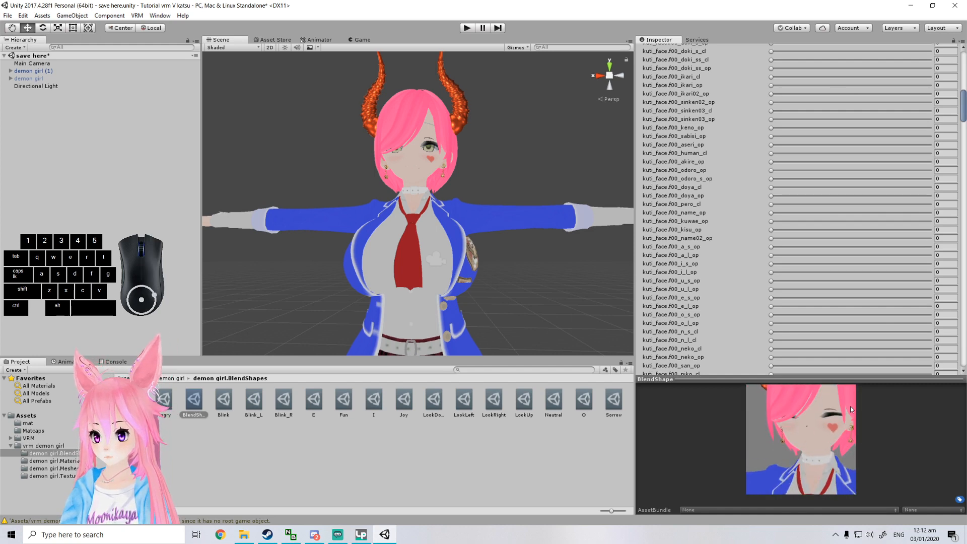
Check the Neutral and Blink clips, select the Joy clip and expand its Body blend shapes.
scroll(853, 213, "up", 15)
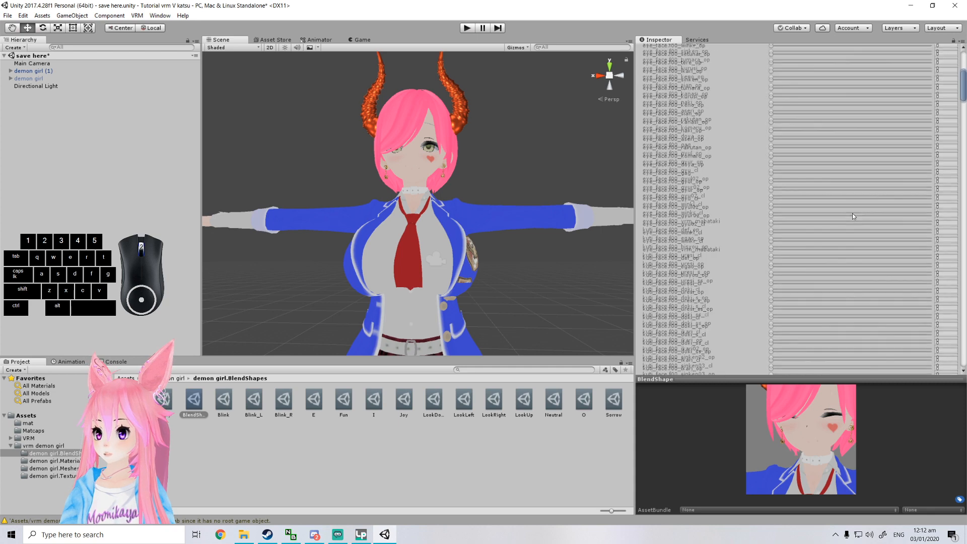
left_click(690, 105)
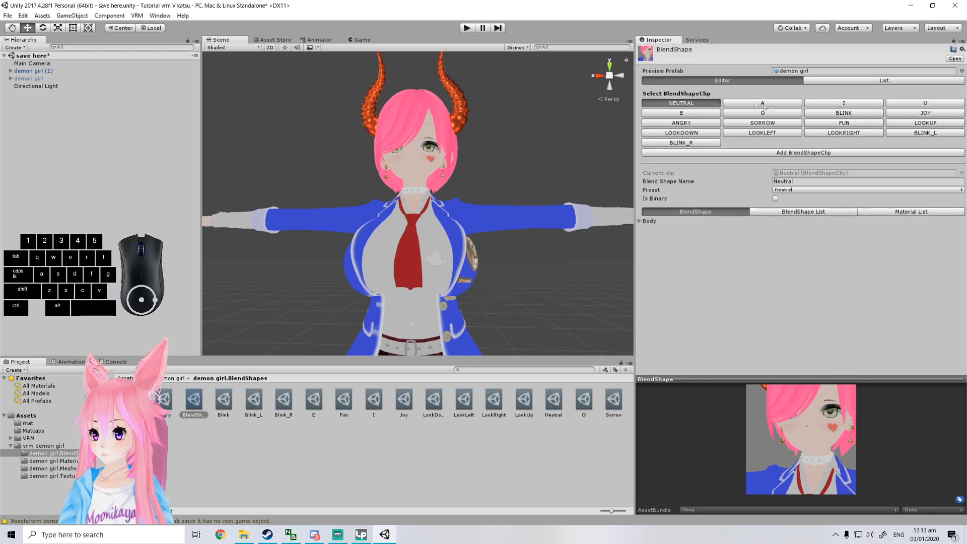
left_click(831, 115)
left_click(922, 113)
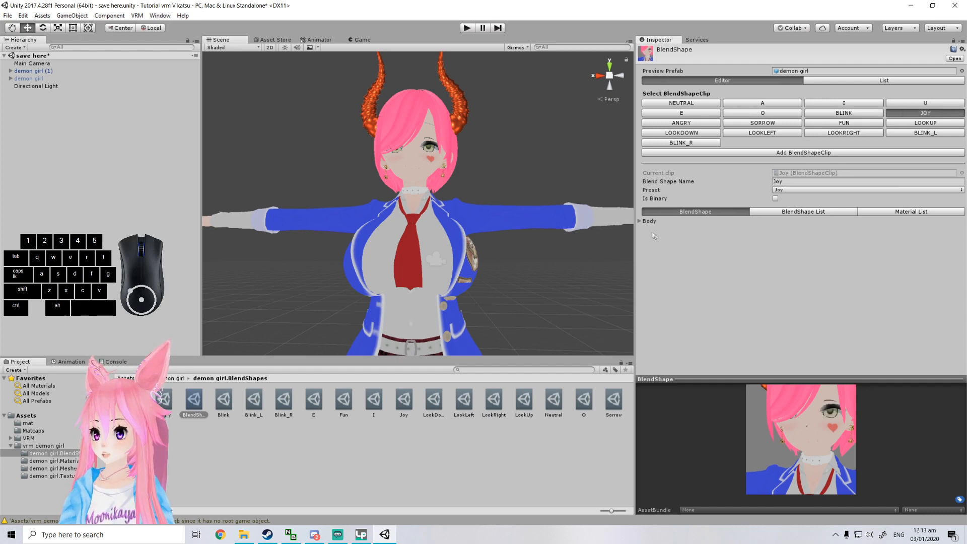
left_click(640, 224)
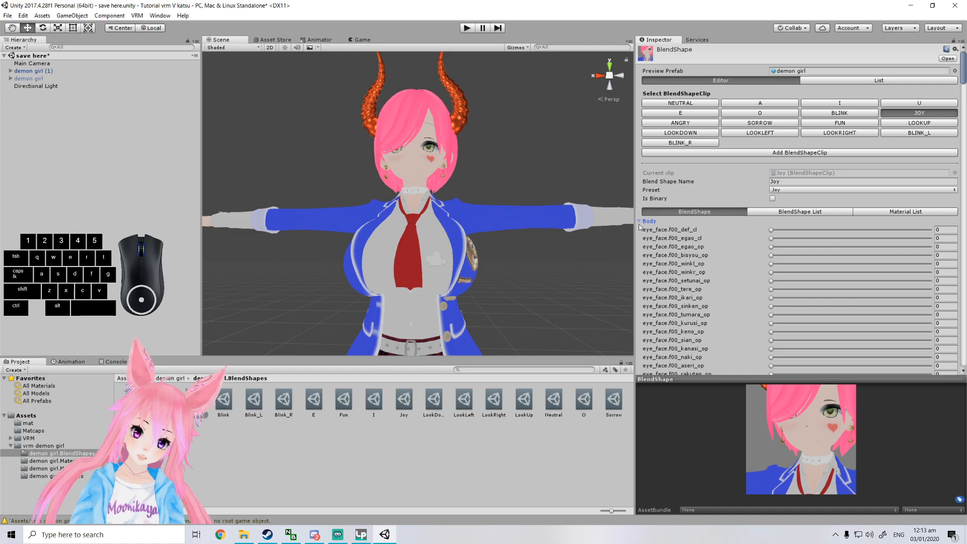
Try the eye_siroR.sR00_gyu02_cl, eye_line_l.ell00_keno_op and eye_naM.naM00_winkl_cl blend shapes on the Joy clip.
scroll(777, 279, "down", 15)
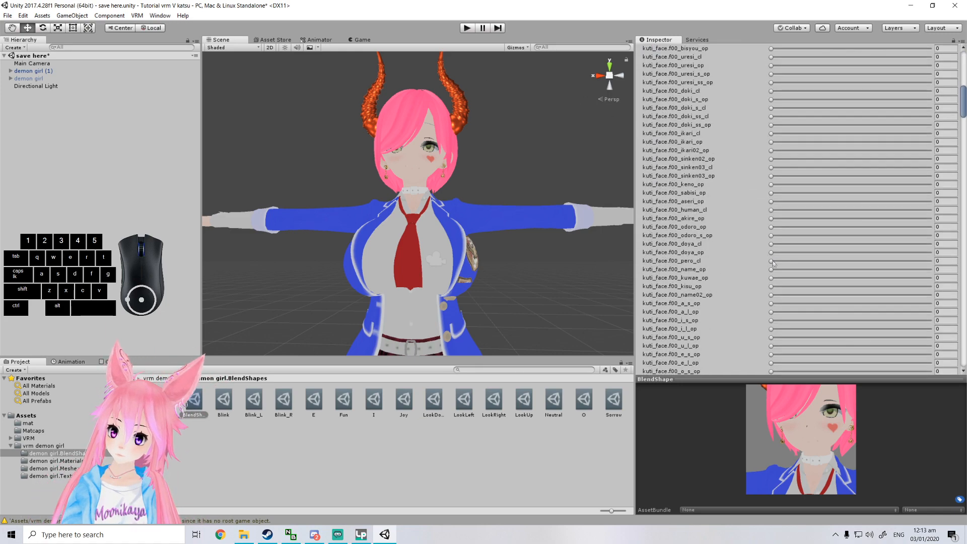
scroll(802, 263, "down", 10)
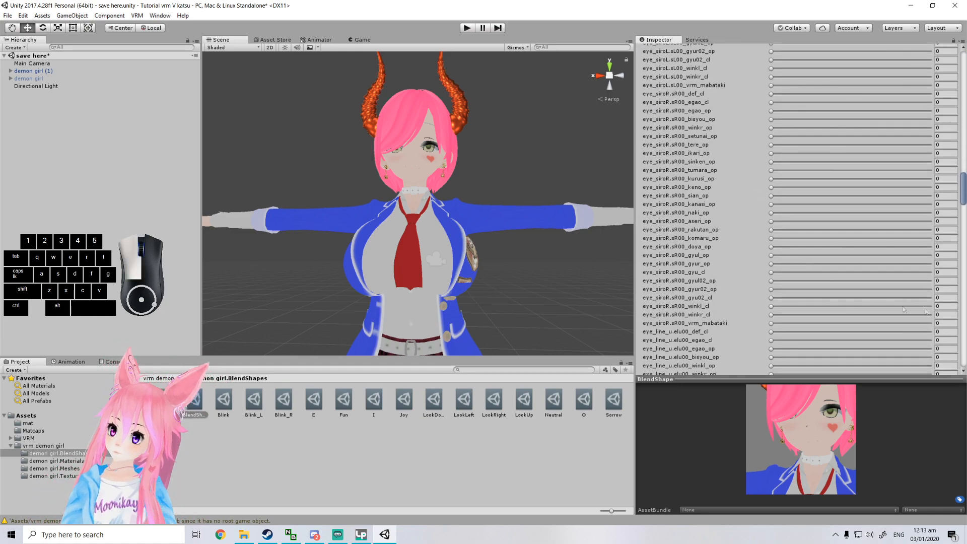
left_click_drag(770, 298, 793, 298)
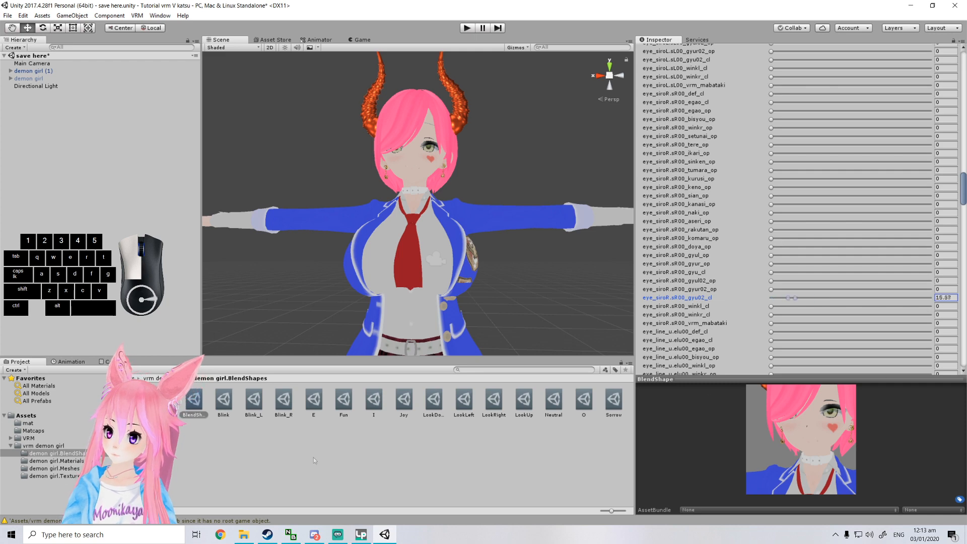
scroll(799, 288, "down", 10)
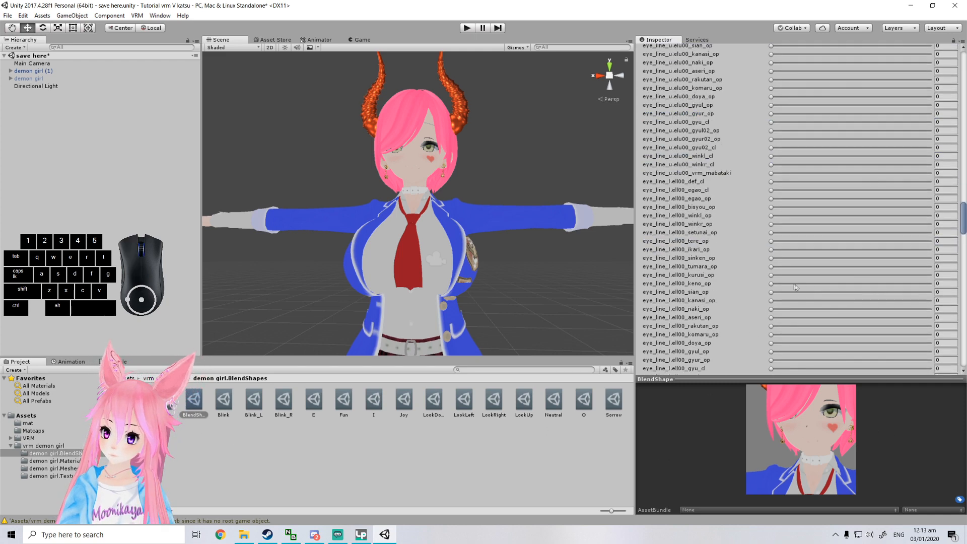
left_click_drag(771, 284, 930, 301)
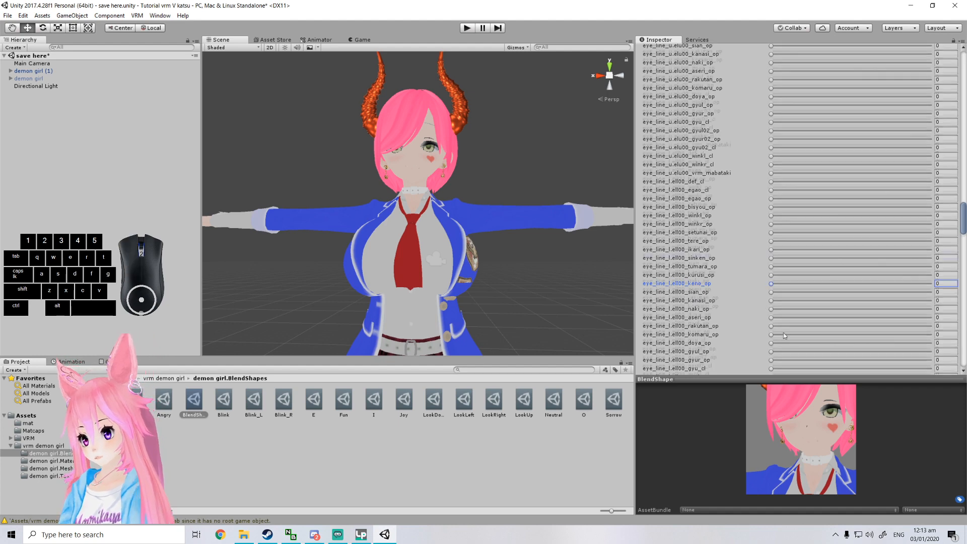
scroll(787, 331, "down", 10)
scroll(788, 330, "down", 10)
left_click_drag(771, 295, 832, 298)
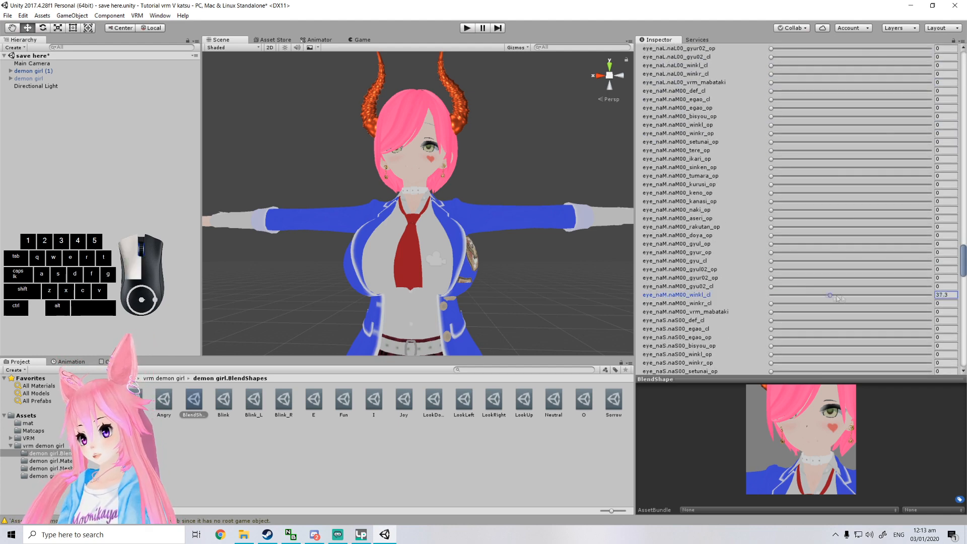
Review the Joy clip's Body blend shapes, from the eye and nose shapes back to the eye_face entries.
scroll(717, 299, "up", 20)
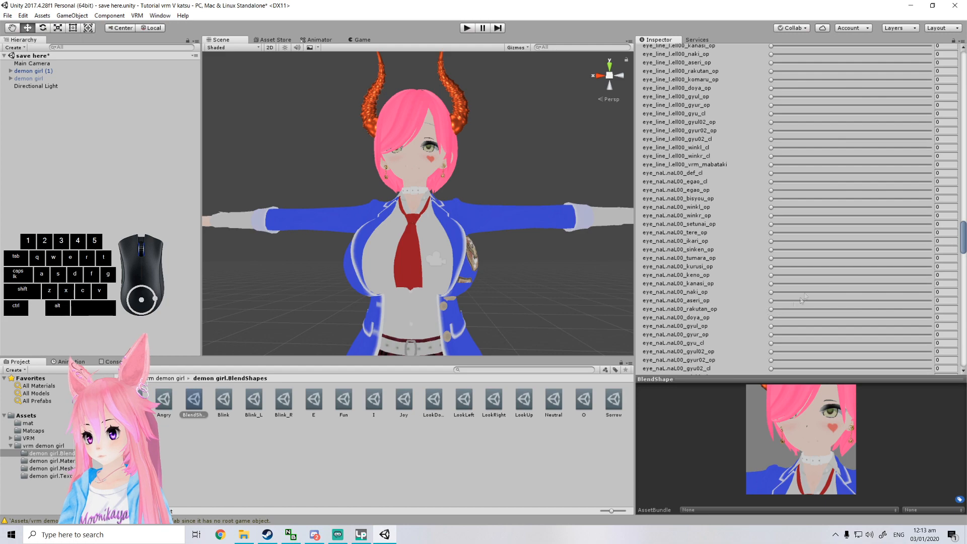
scroll(955, 234, "up", 20)
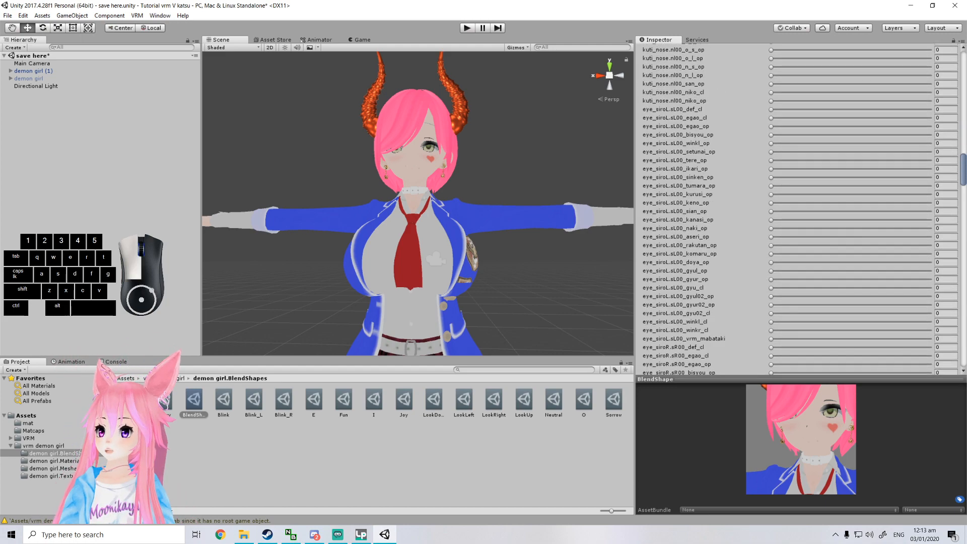
scroll(957, 201, "up", 15)
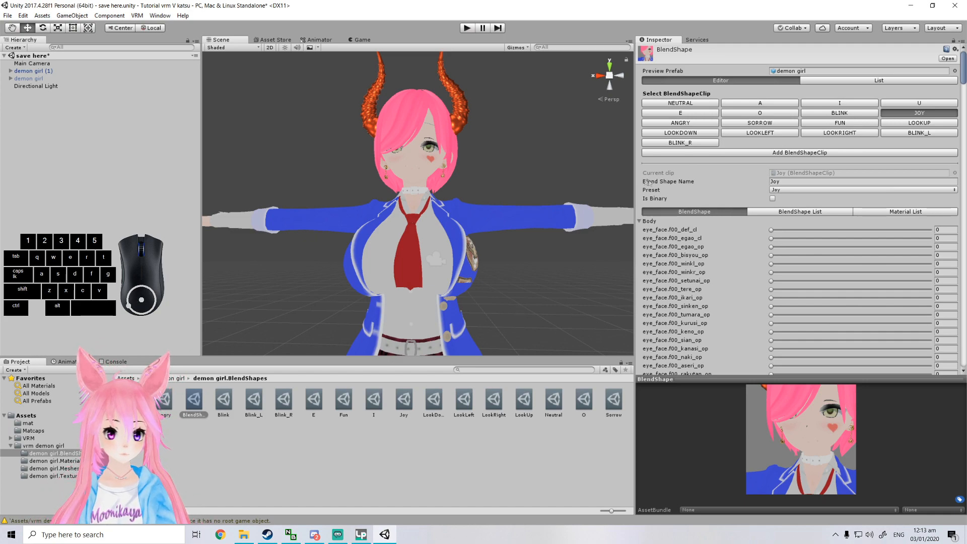
scroll(824, 278, "down", 15)
scroll(811, 273, "down", 9)
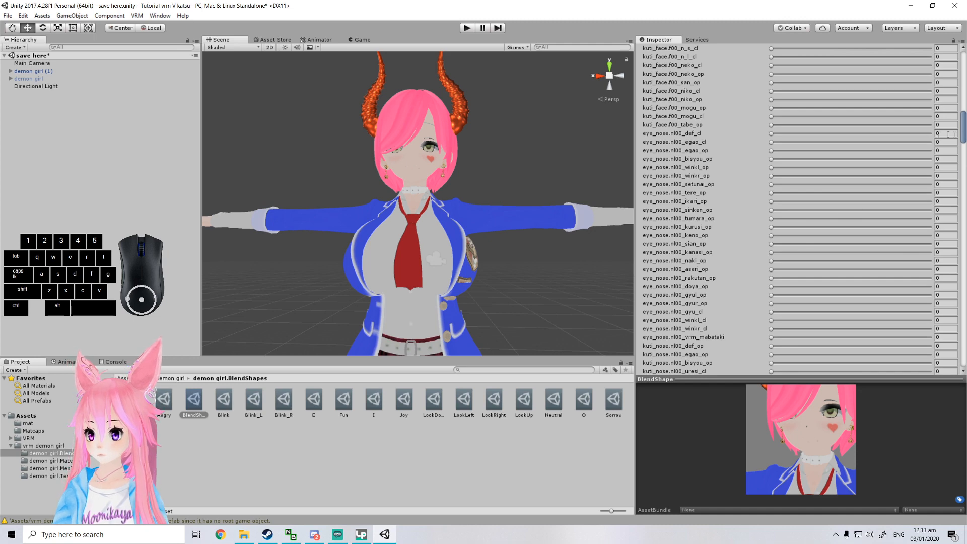
scroll(963, 134, "up", 20)
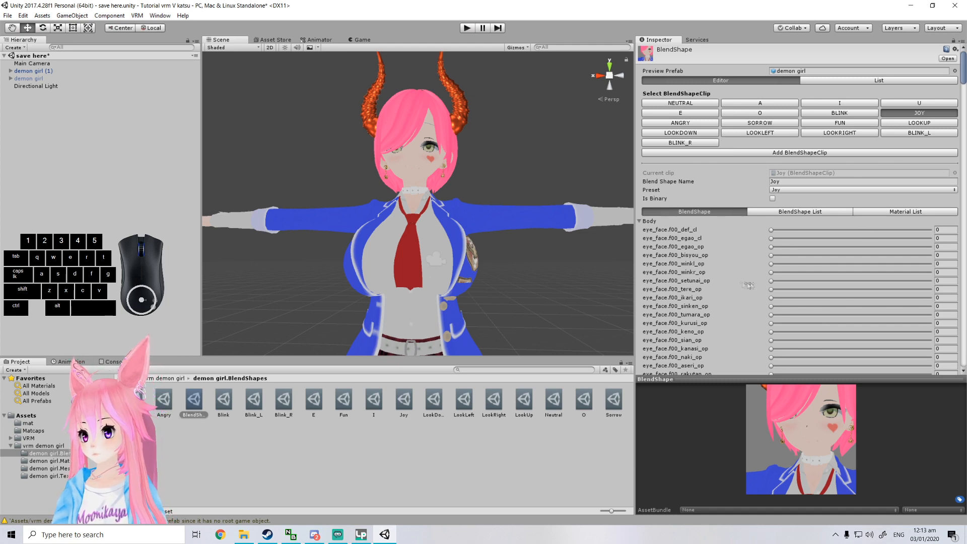
left_click(770, 272)
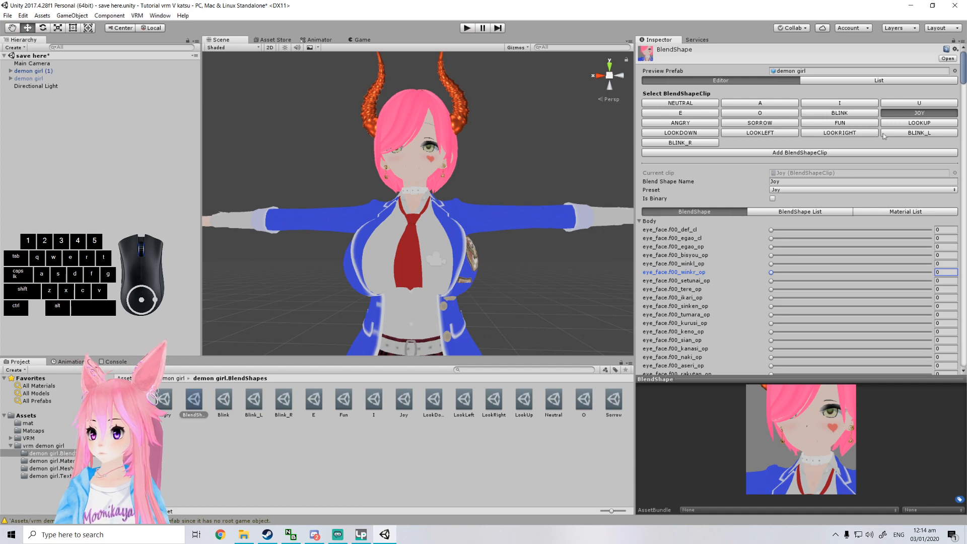
Look through the Blink_L, LookDown, LookLeft and LookRight clips and check the clip list view.
left_click(908, 133)
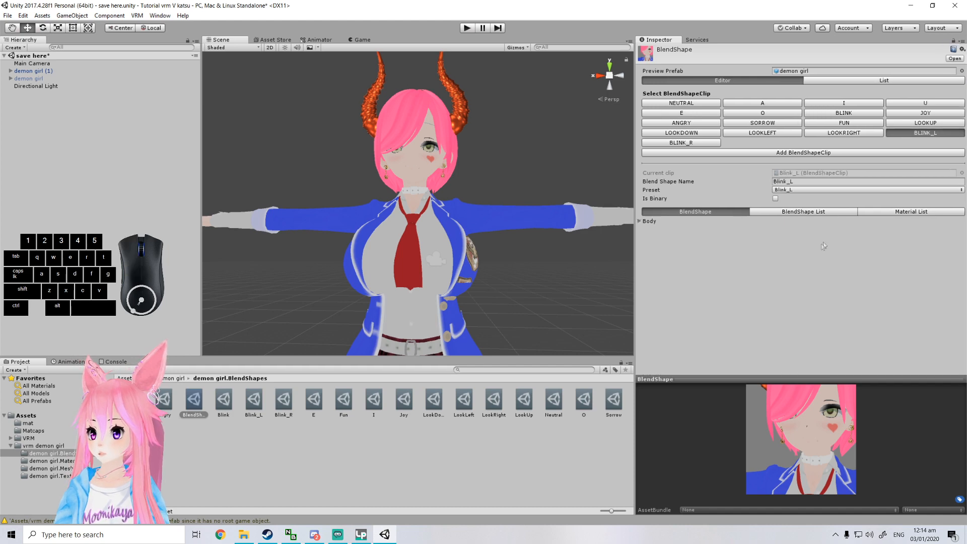
left_click(695, 134)
left_click(747, 134)
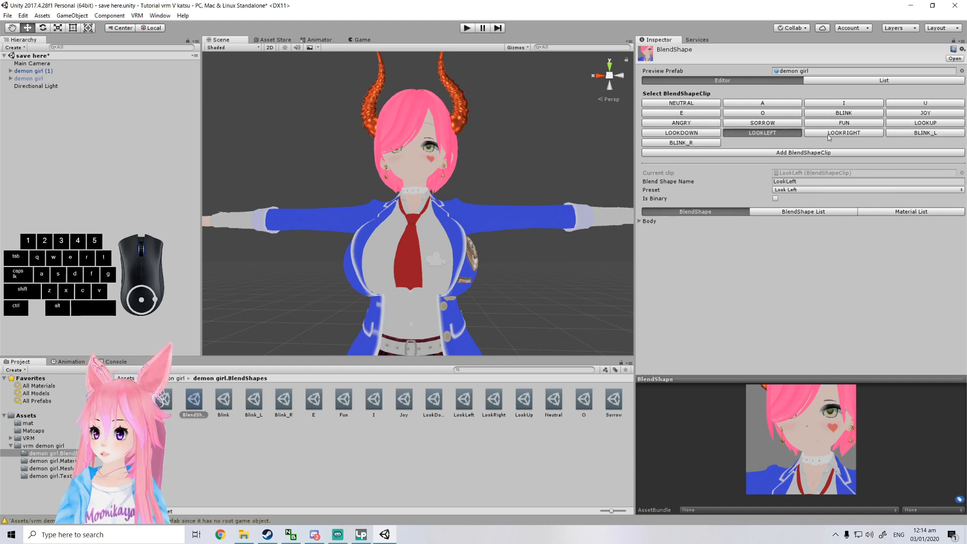
left_click(830, 136)
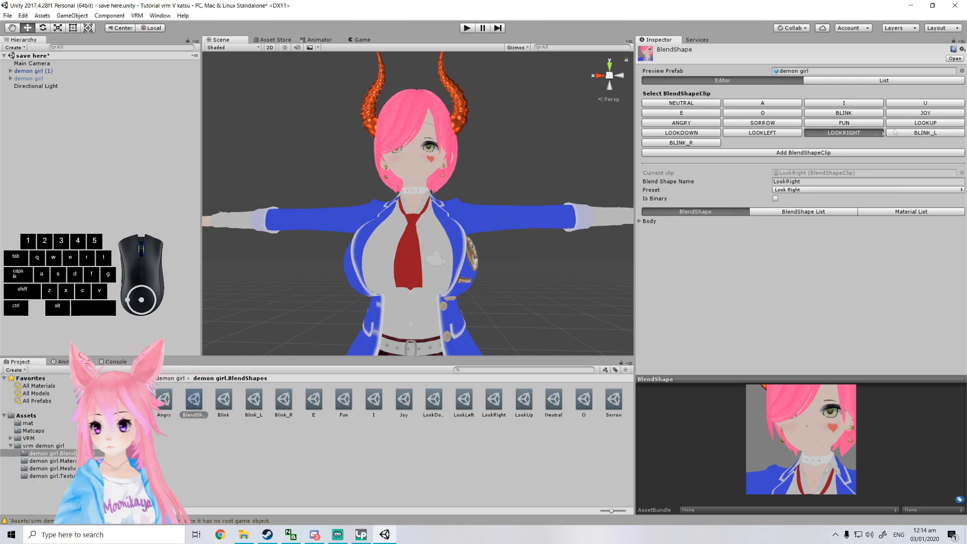
left_click(908, 134)
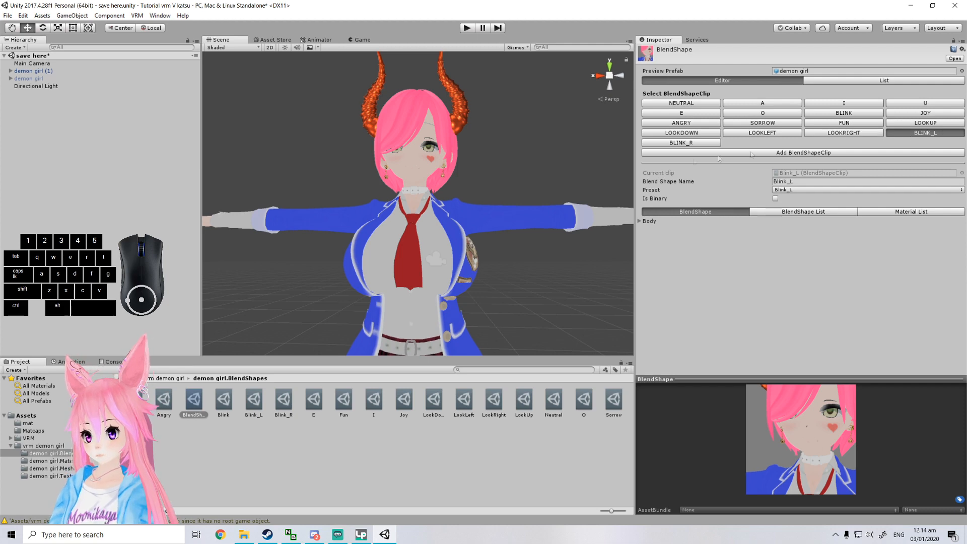
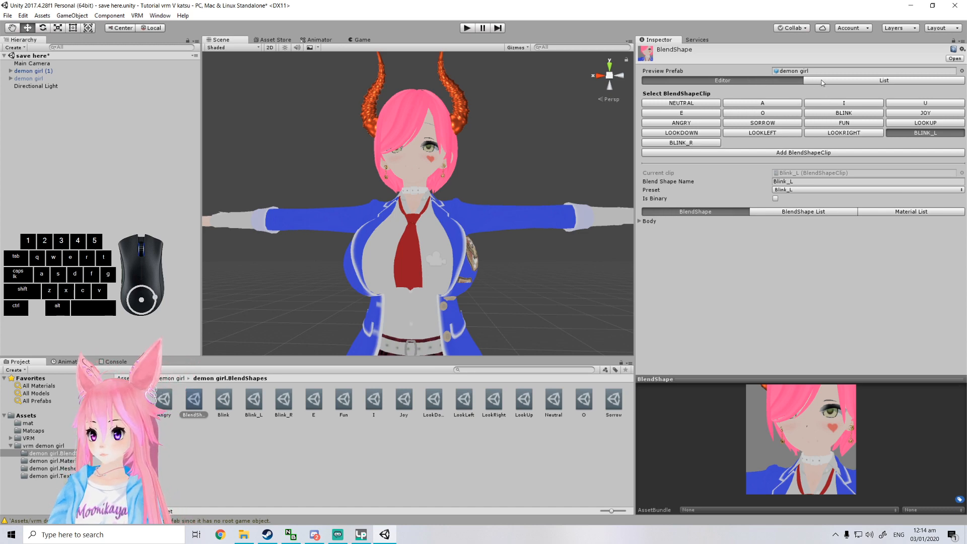
left_click(887, 80)
left_click(726, 80)
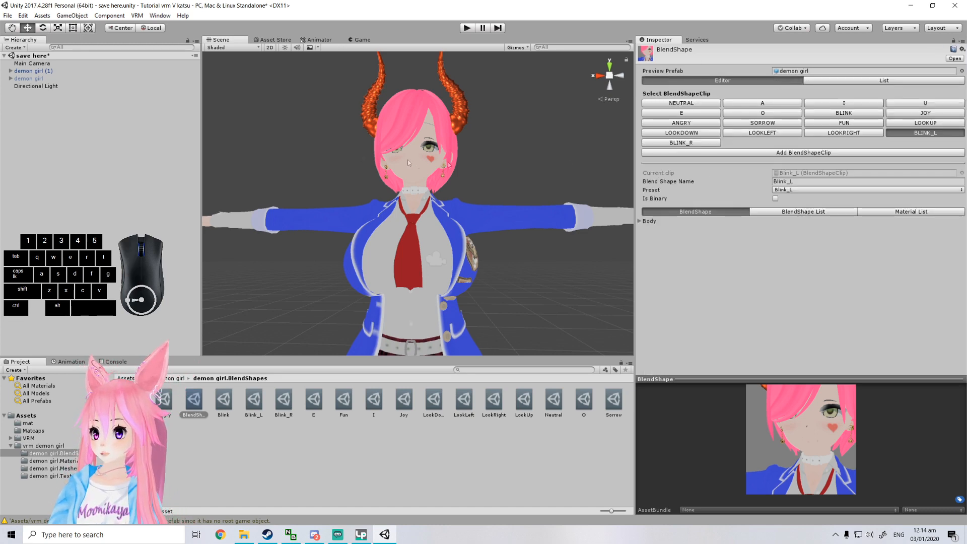
Expand the demon girl (1) object in the hierarchy and select its secondary child with the VRM Spring Bone script.
left_click(38, 72)
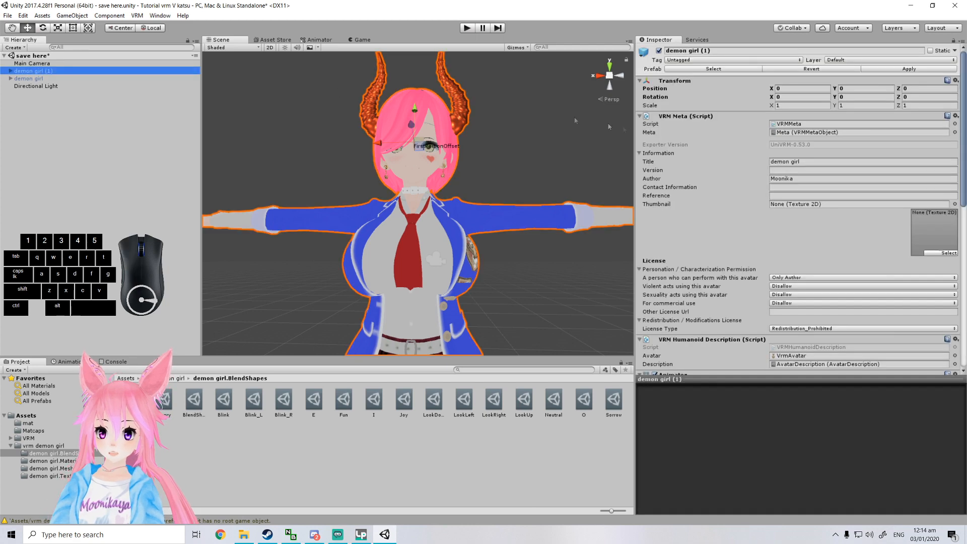
left_click(10, 71)
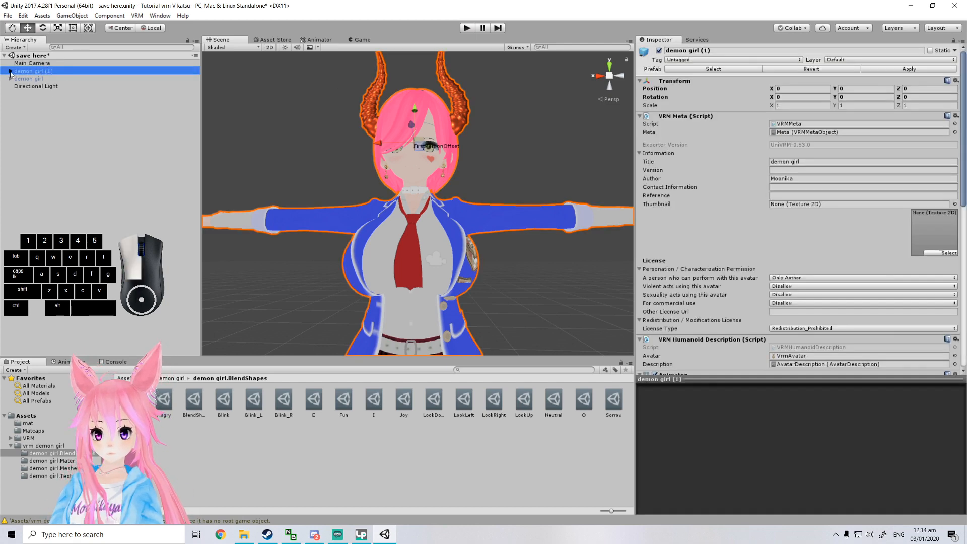
left_click(38, 94)
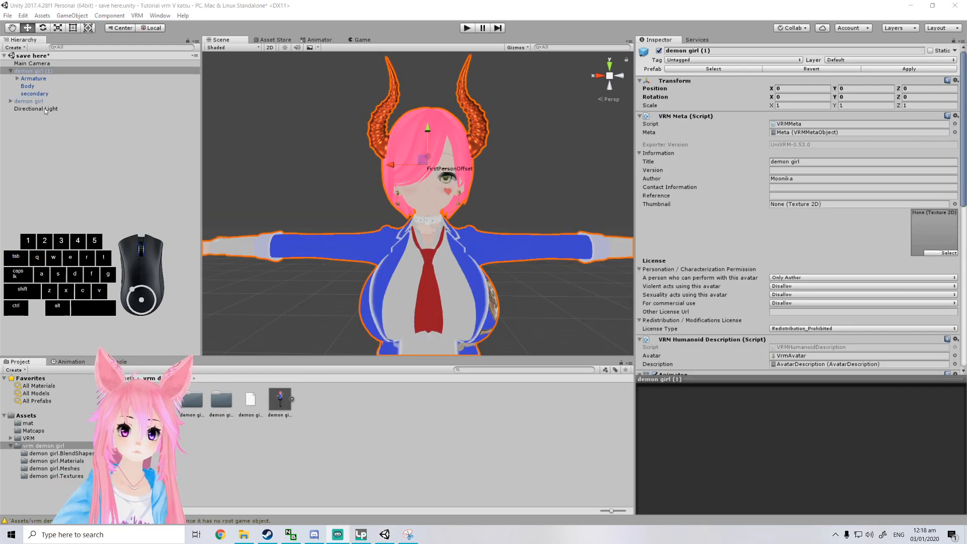
left_click(35, 93)
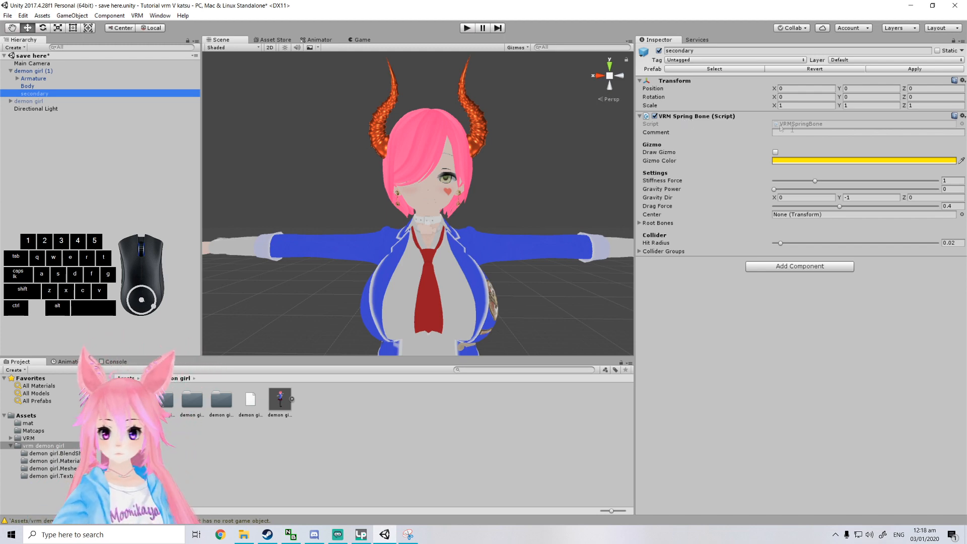
left_click(15, 79)
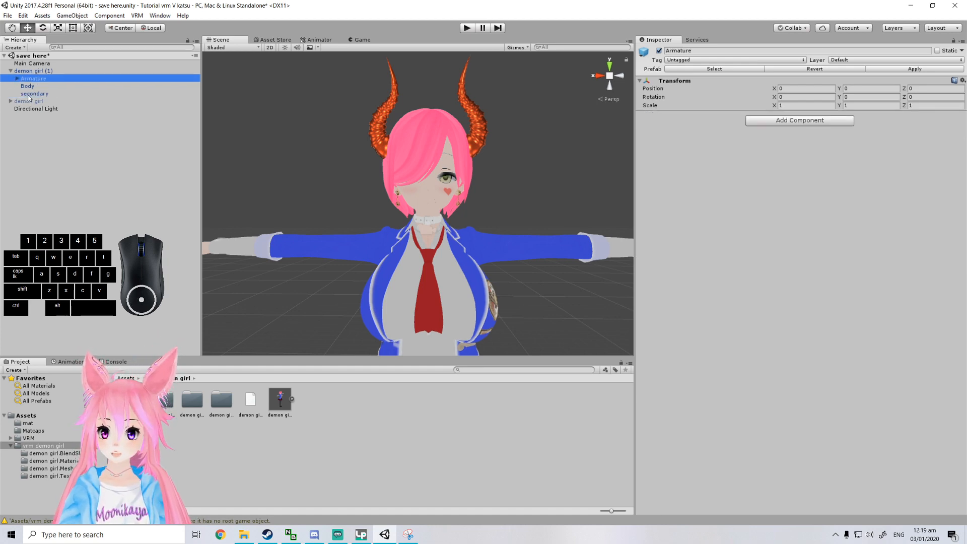
left_click(29, 95)
Expand the avatar's Armature through Hips and Spine down to the bones under Chest.
left_click(17, 79)
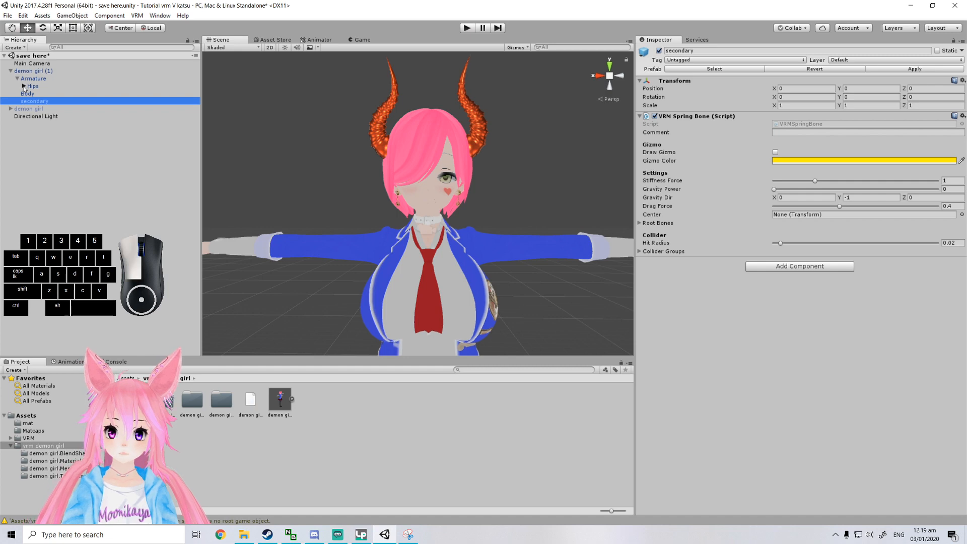
left_click(24, 86)
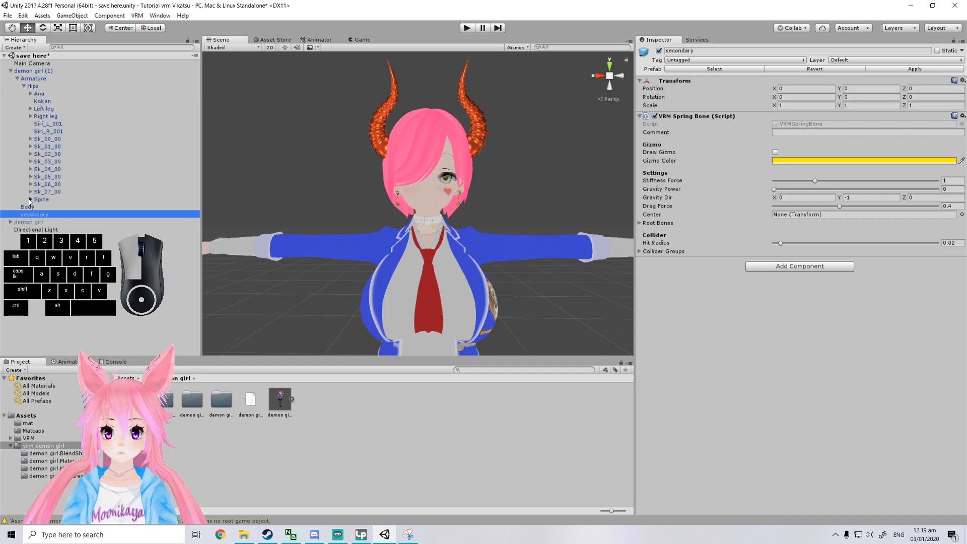
left_click(30, 199)
left_click(37, 208)
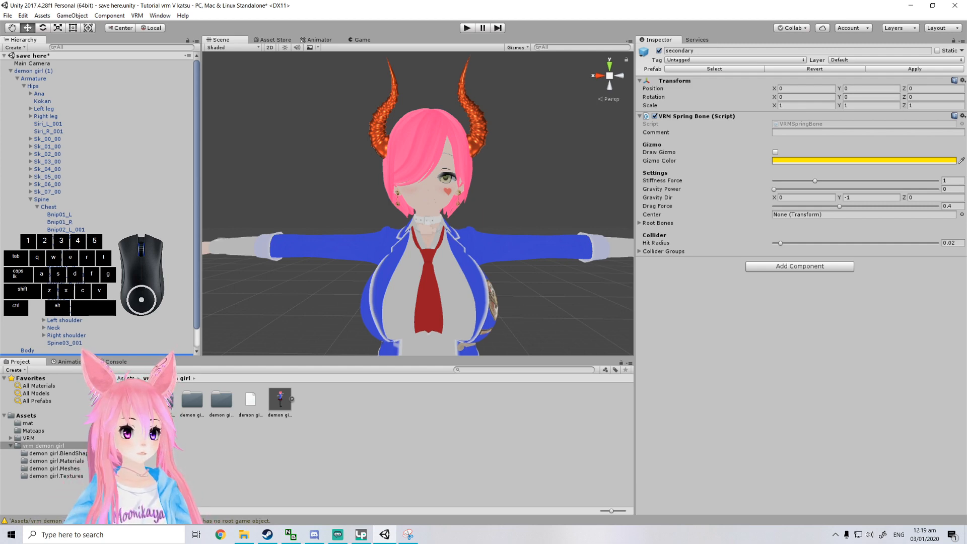
Test-move the chest bones Bnip02_L_001, Bnip01_R and Bnip01_L sideways to see what they affect, undoing each move.
left_click(65, 230)
left_click_drag(463, 308, 563, 302)
scroll(563, 301, "down", 3)
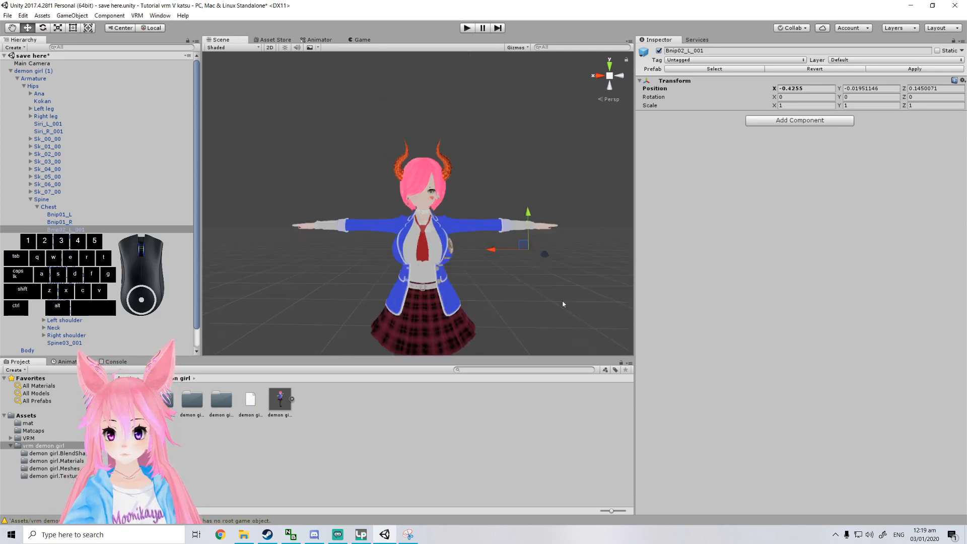
key("ctrl+z")
left_click(60, 222)
mouse_move(359, 250)
left_mouse_down()
mouse_move(334, 250)
mouse_move(368, 254)
left_mouse_up()
key("ctrl+z")
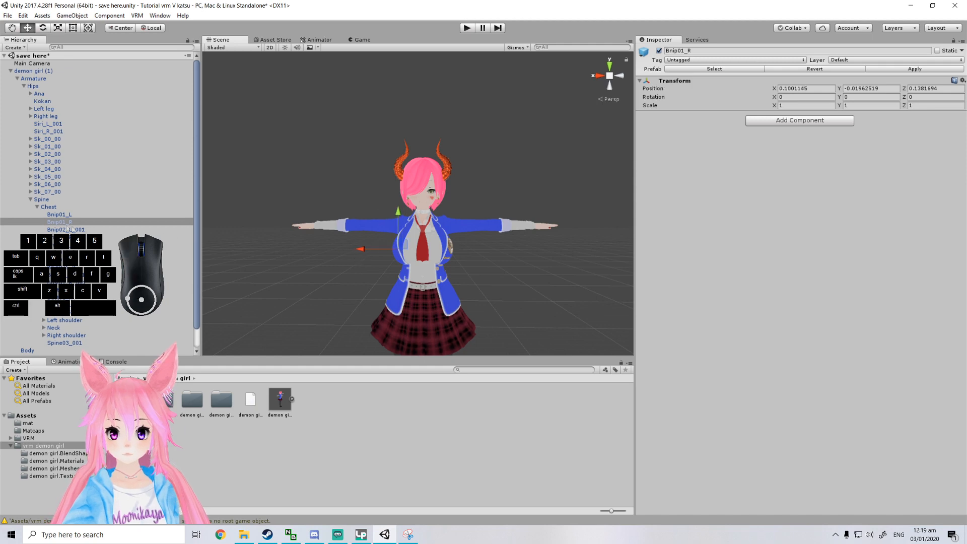
left_click(60, 214)
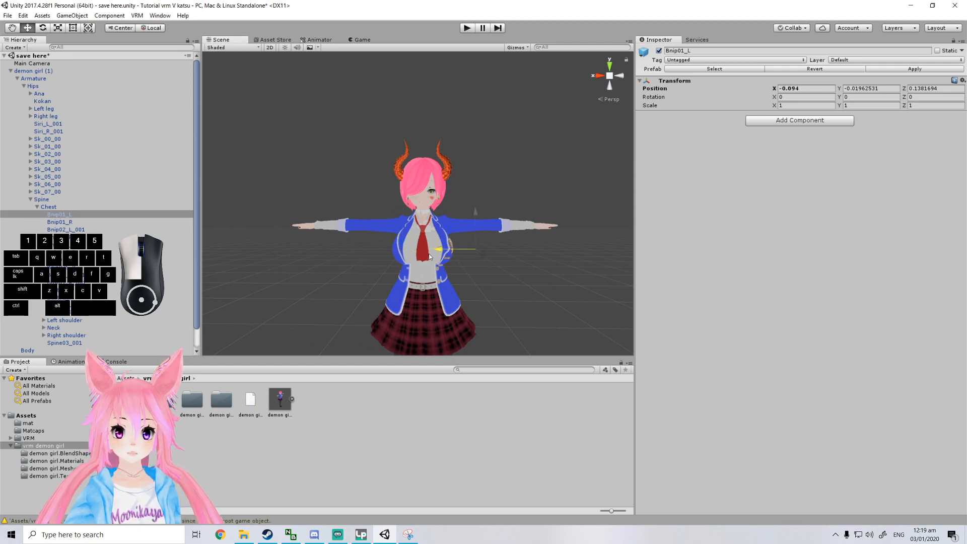
key("f")
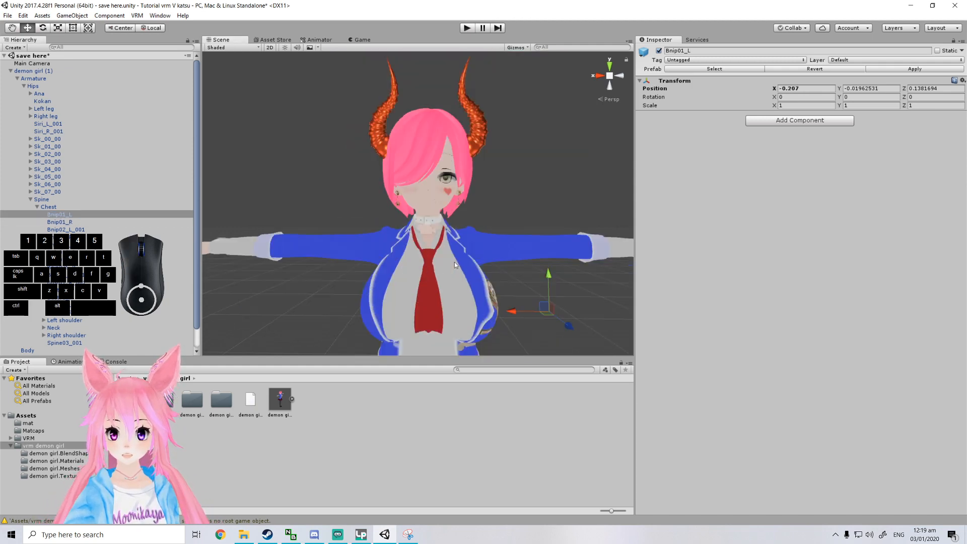
middle_click_drag(454, 262, 455, 258)
key("ctrl+z")
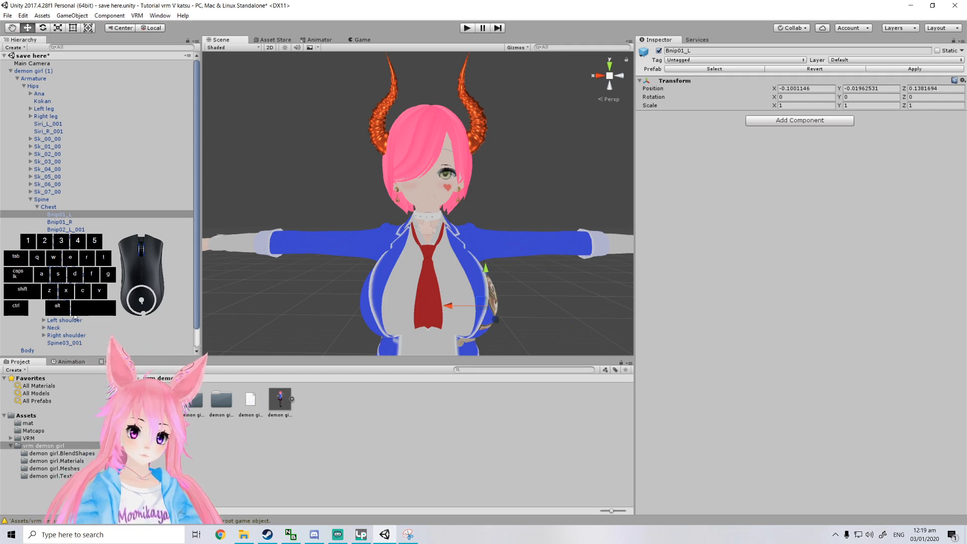
Add the 13 chest bones from Bnip01_L through Bust03_R_001 to the Root Bones of secondary's VRM Spring Bone.
scroll(75, 317, "down", 2)
left_click(35, 337)
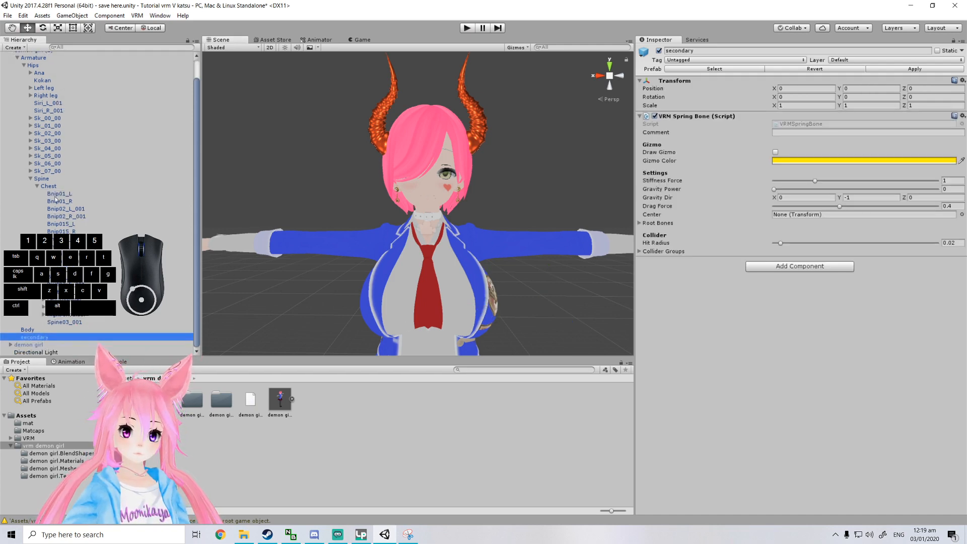
left_click(640, 223)
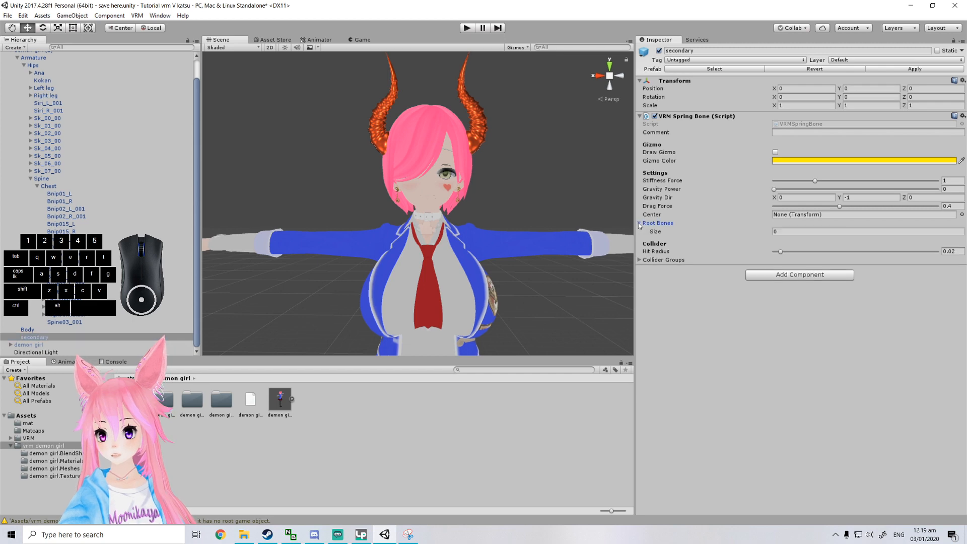
left_click_drag(58, 192, 658, 223)
left_click_drag(65, 204, 650, 225)
left_click_drag(66, 218, 660, 225)
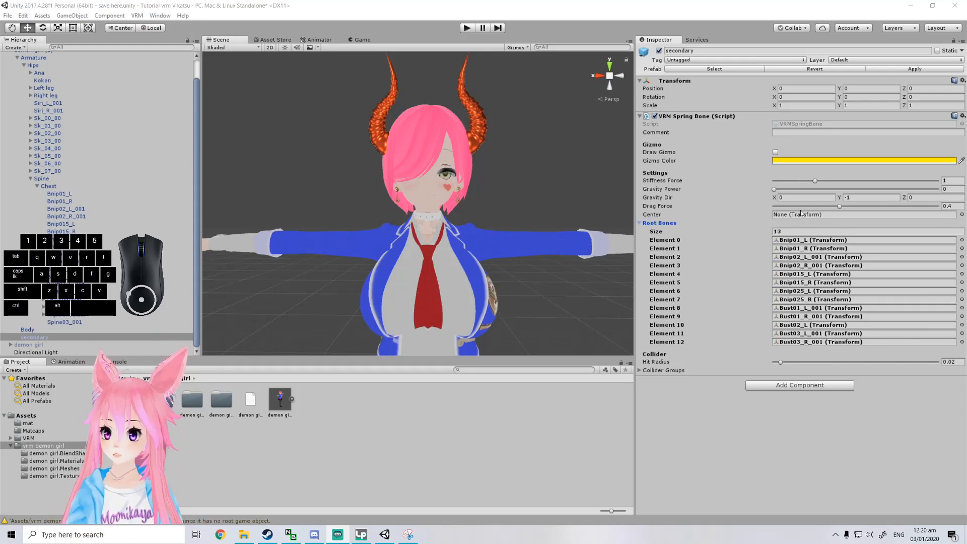
scroll(543, 210, "down", 3)
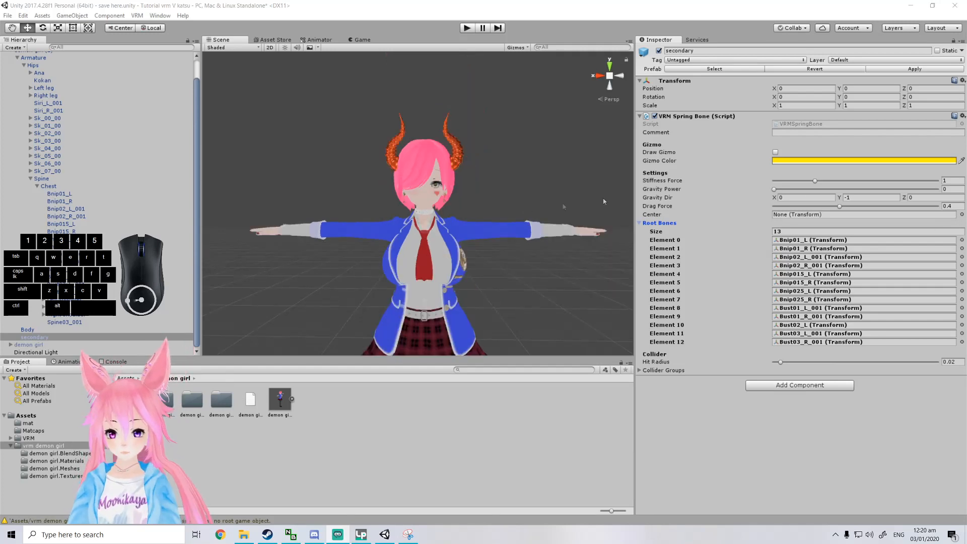
Set the chest spring bone's Stiffness Force to 0.6 and its Drag Force to 0.8.
left_click(948, 180)
type("0")
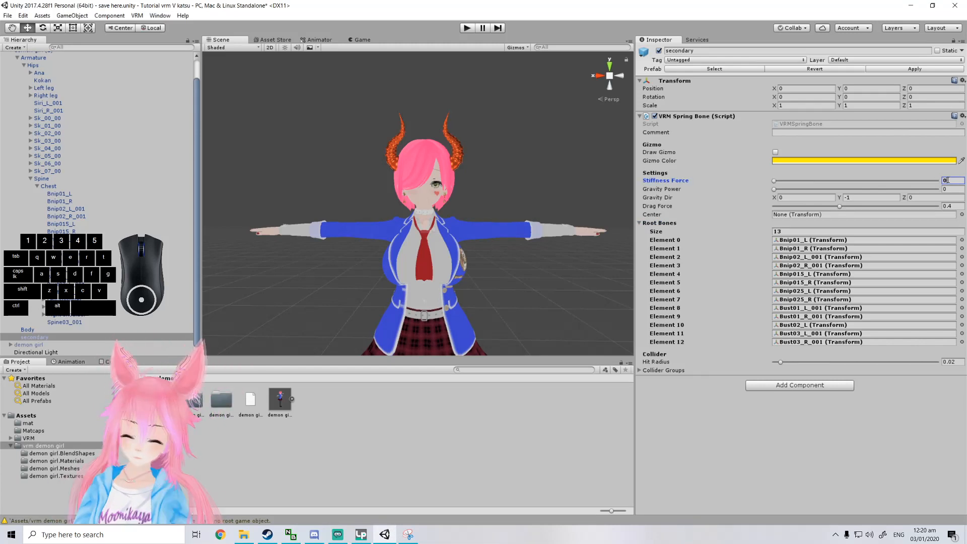
type("9.6")
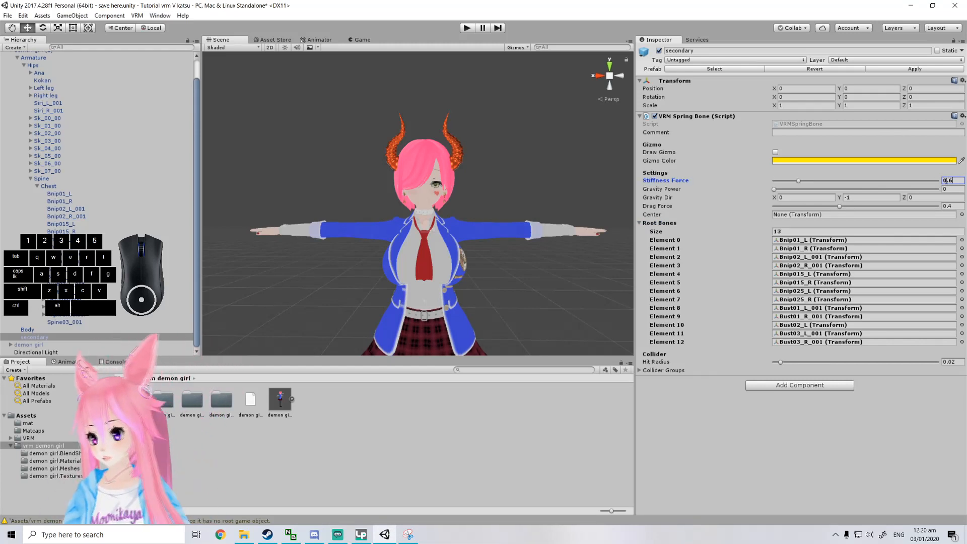
left_click(954, 190)
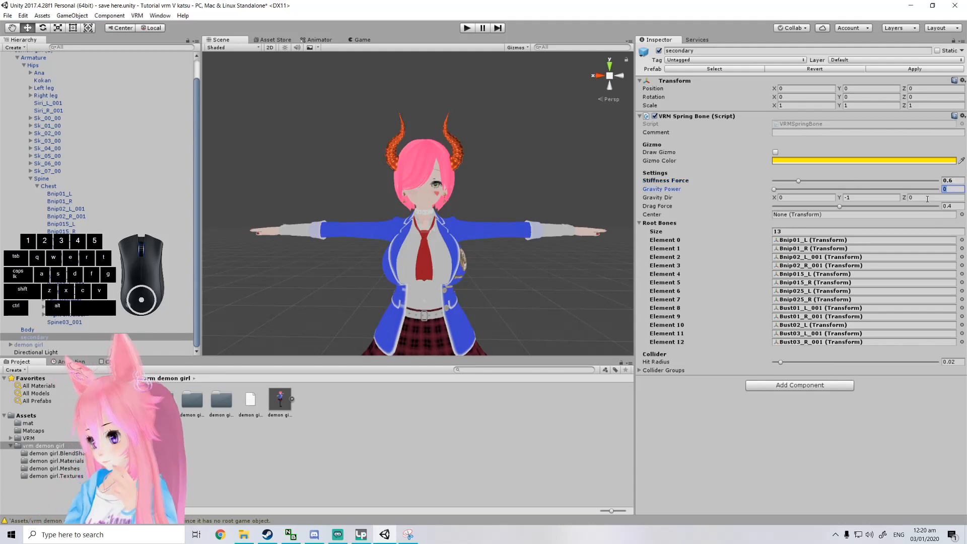
left_click(950, 206)
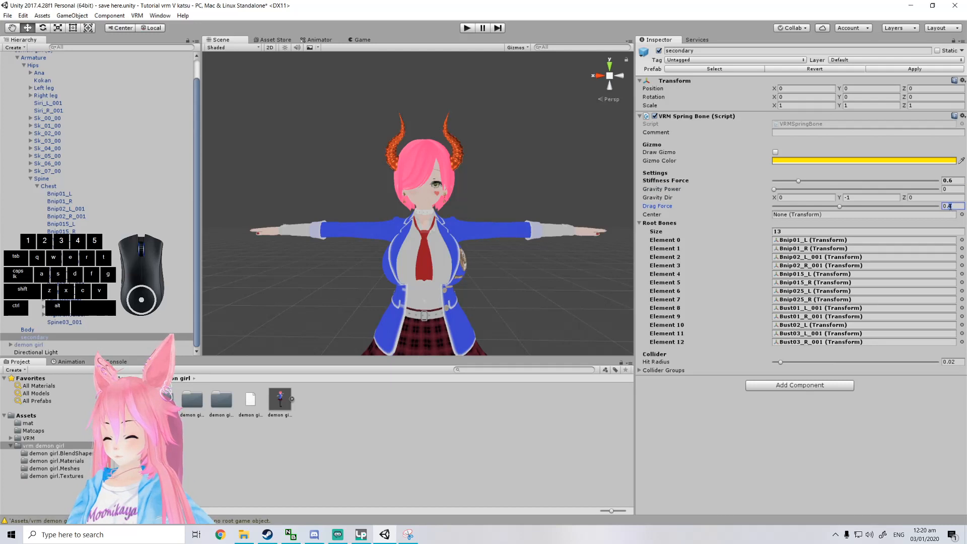
type("0.8")
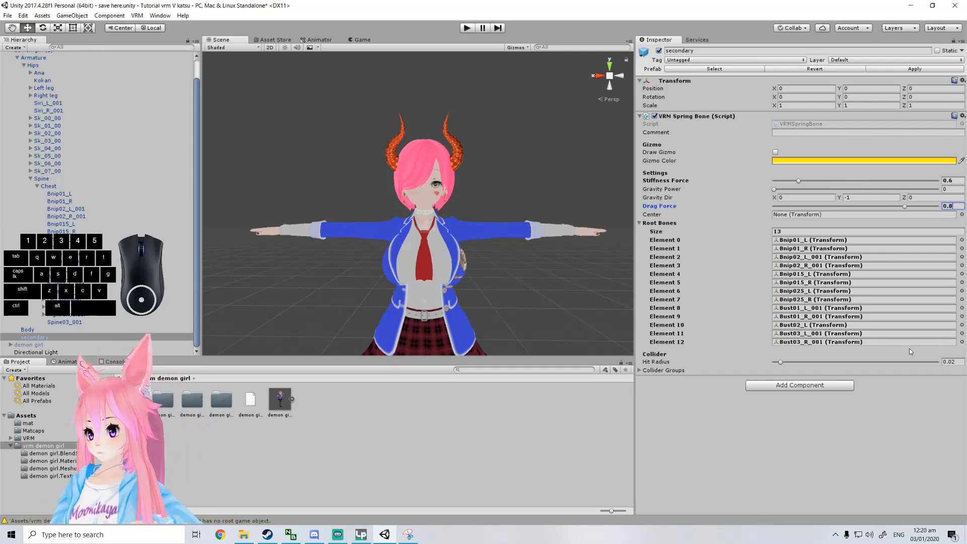
Run the scene and move demon girl (1) around in the Scene view to test the chest physics, ending with playback stopped.
left_click(467, 28)
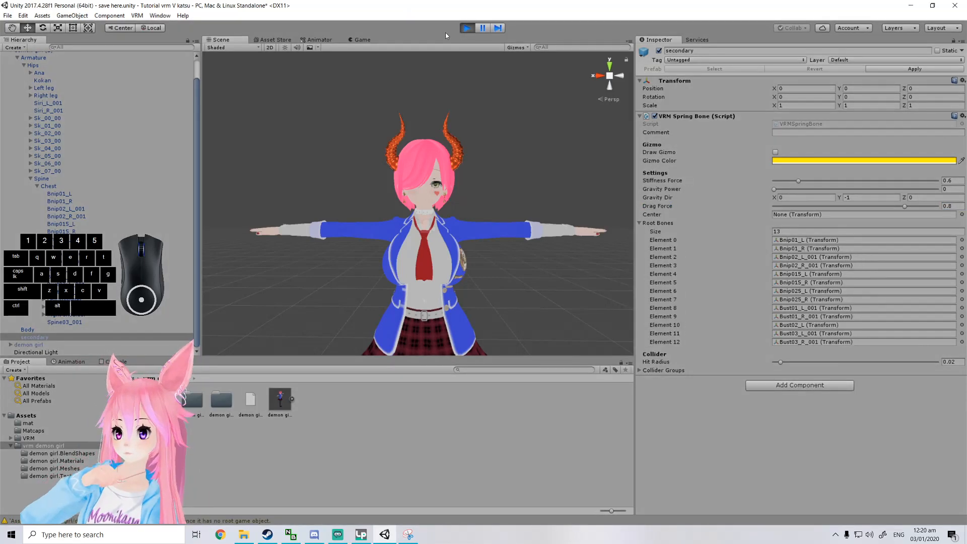
left_click(221, 40)
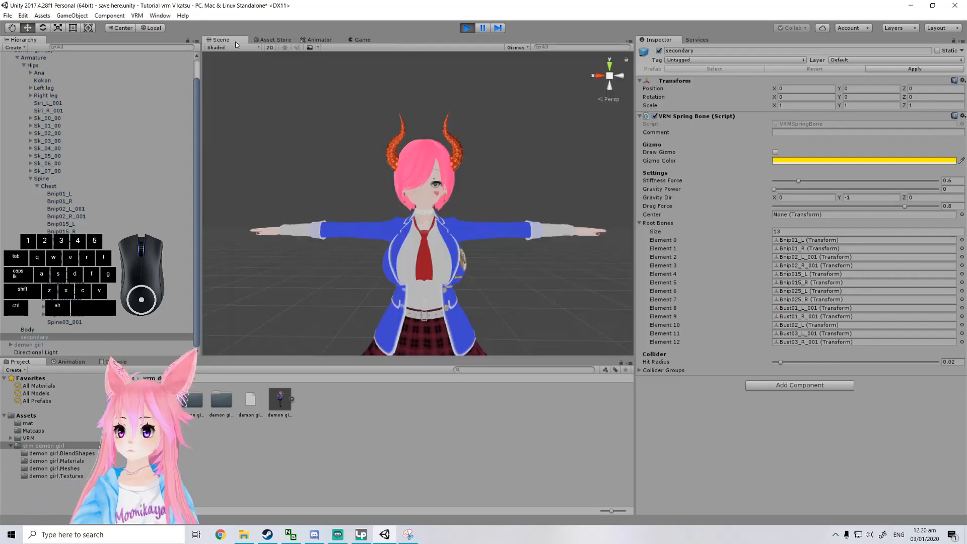
scroll(89, 55, "up", 2)
left_click(45, 68)
key("f")
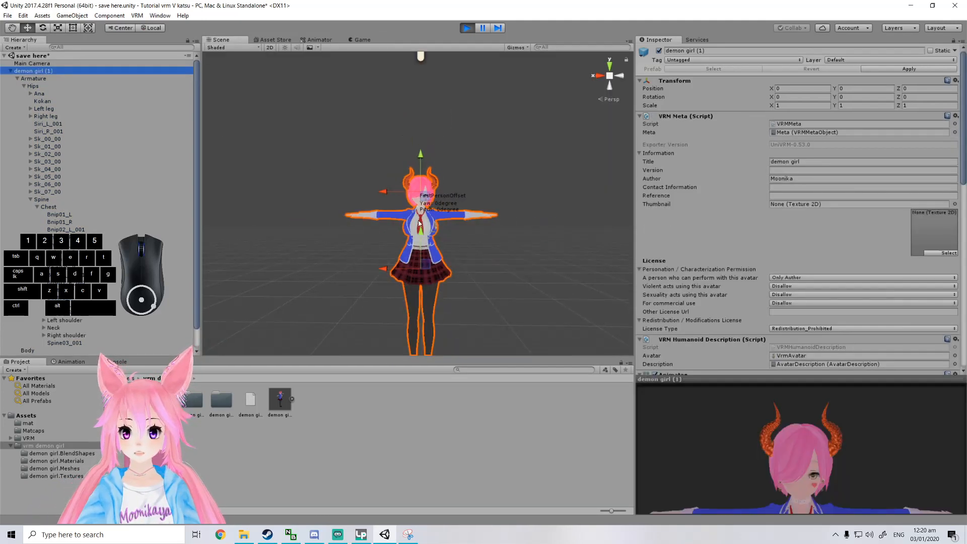
left_click_drag(394, 226, 426, 241)
scroll(428, 242, "up", 8)
right_click_drag(427, 242, 482, 272)
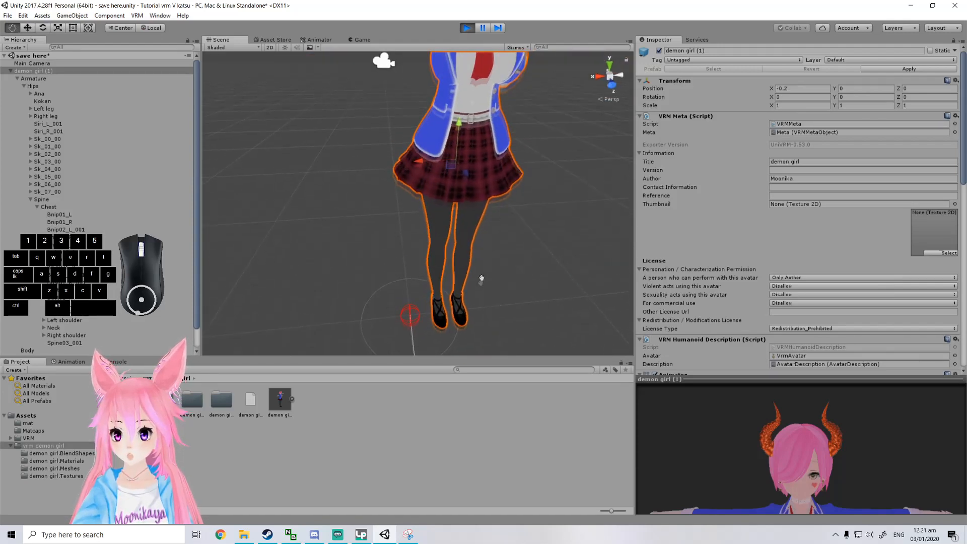
middle_click_drag(481, 272, 438, 406)
left_click_drag(404, 247, 392, 215)
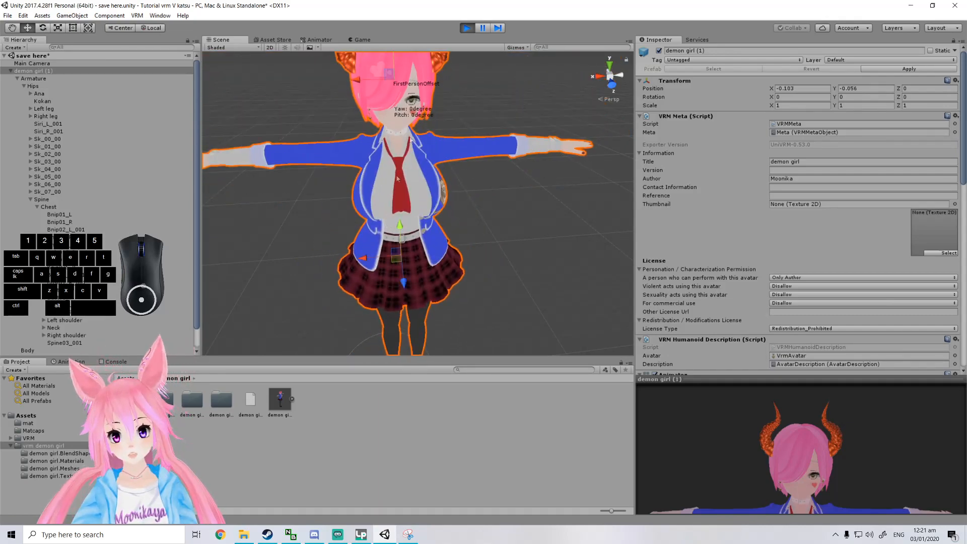
left_click(467, 28)
Copy secondary's VRM Spring Bone component and paste it as a new component on the same object.
scroll(137, 189, "down", 1)
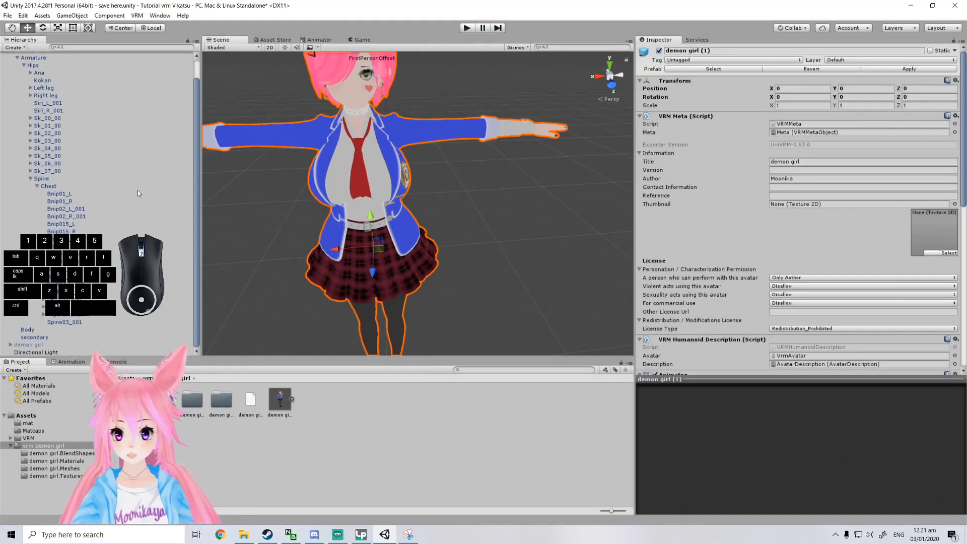
left_click(35, 336)
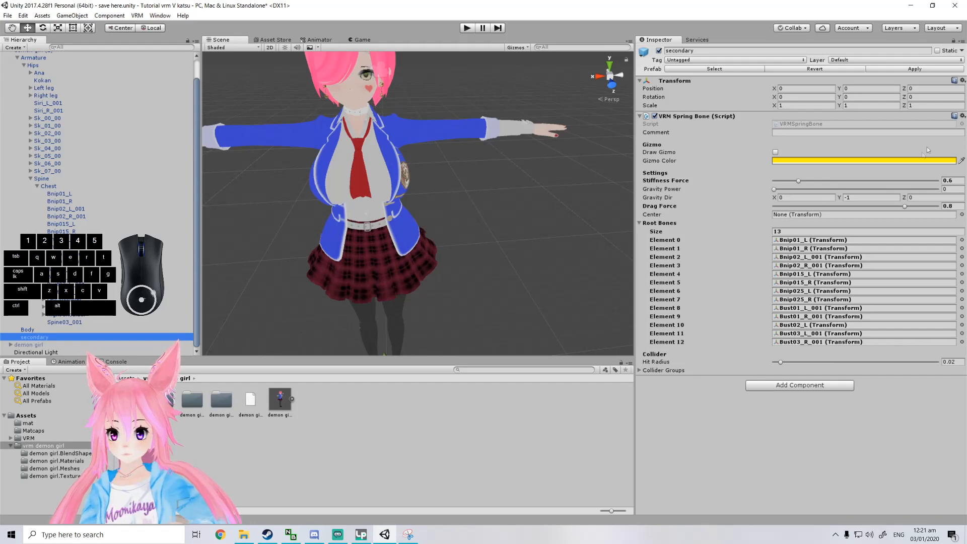
left_click(963, 116)
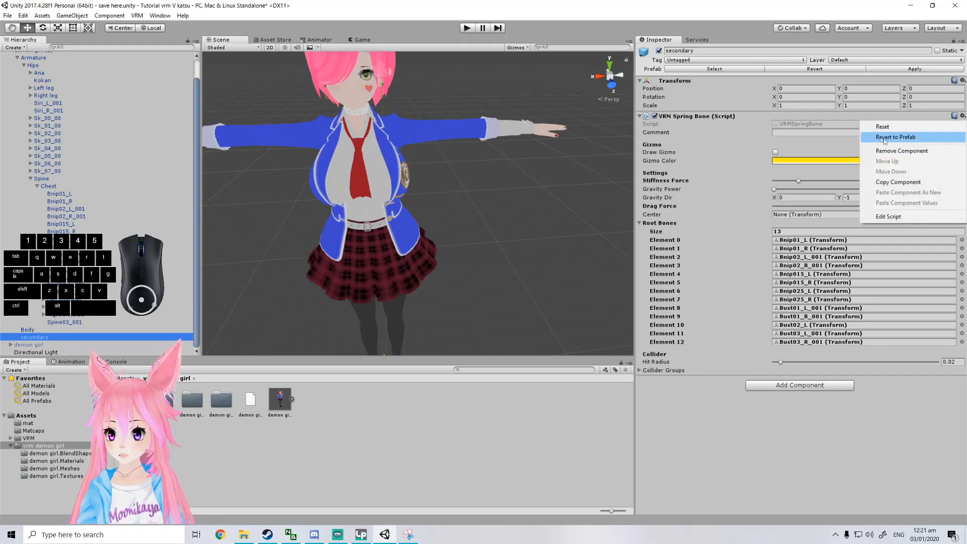
left_click(899, 183)
left_click(963, 116)
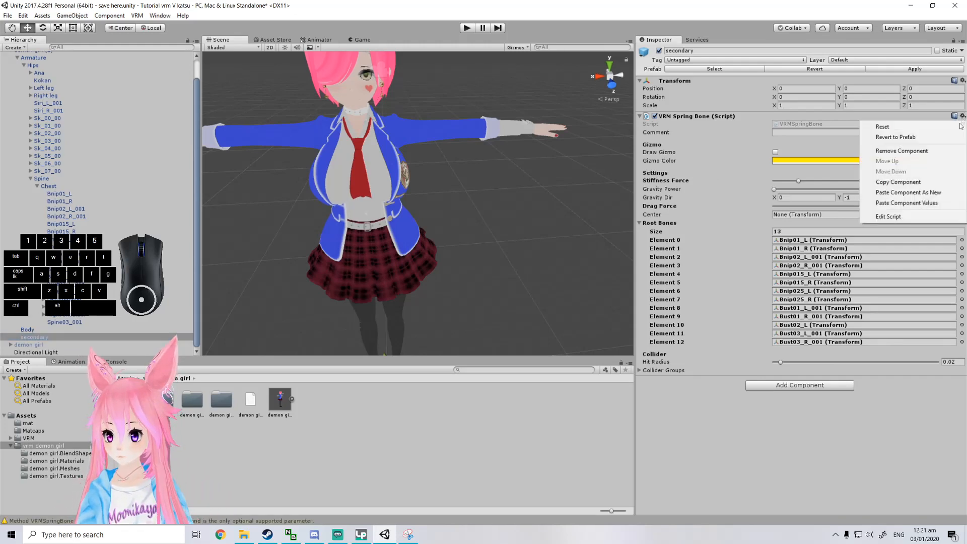
left_click(901, 193)
Empty the Root Bones list of the second VRM Spring Bone by setting its size to 0.
scroll(790, 383, "down", 3)
left_click(790, 382)
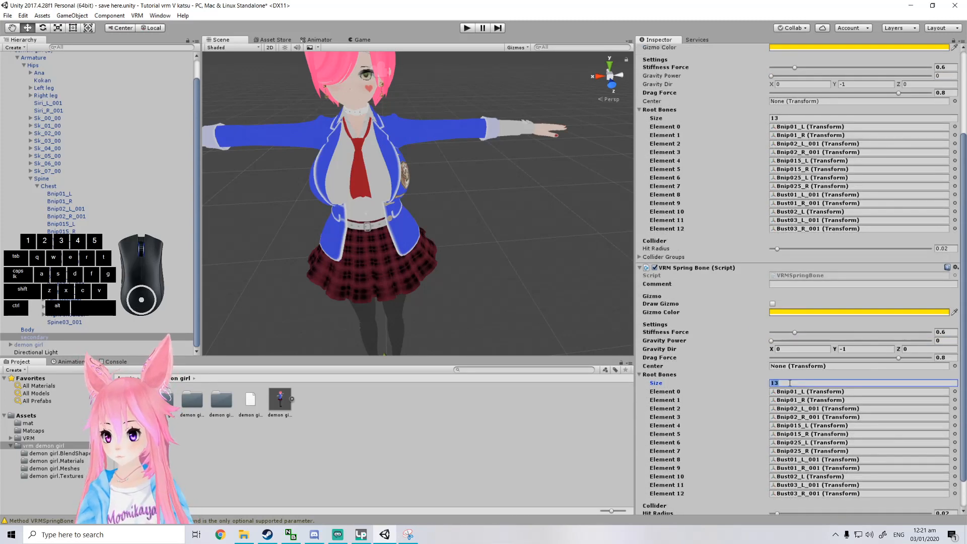
type("0")
key("Return")
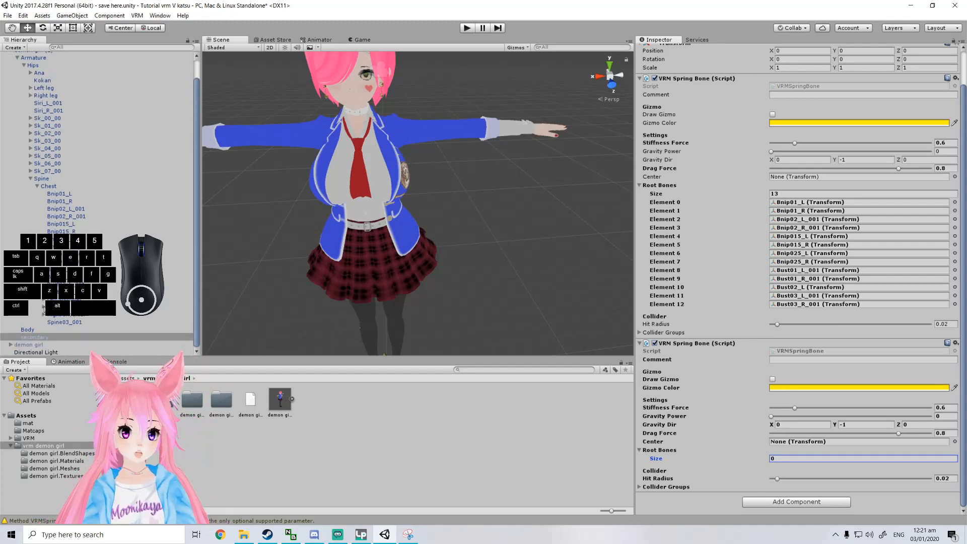
Expand the avatar's Neck bone through Head, FaceRoot and FaceUp_Ty down to the bones under HairF_Top.
left_click(43, 314)
left_click(50, 314)
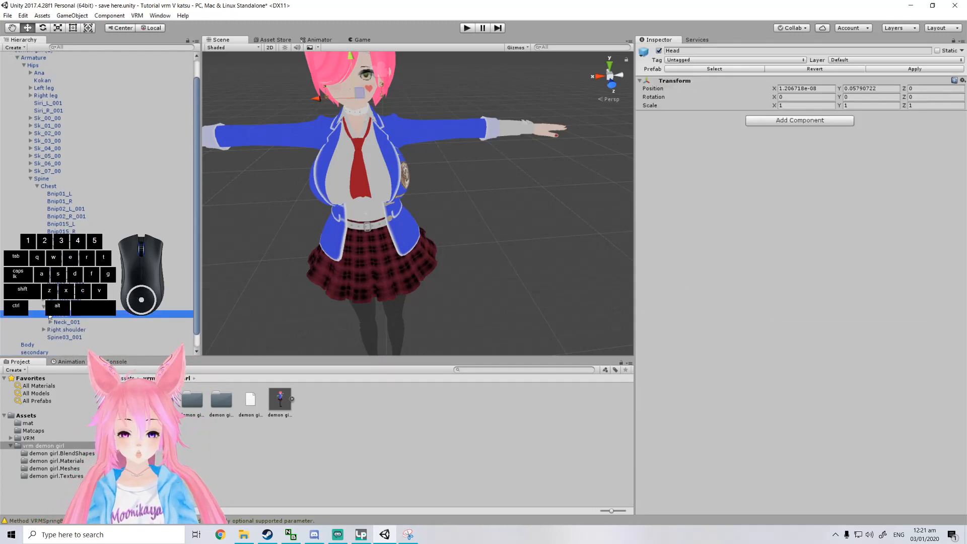
scroll(67, 324, "down", 4)
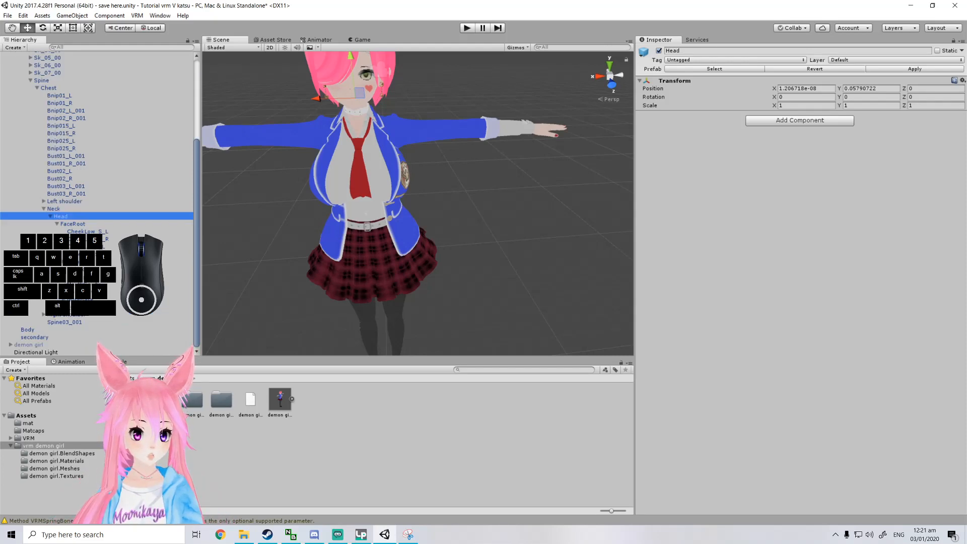
left_click(64, 277)
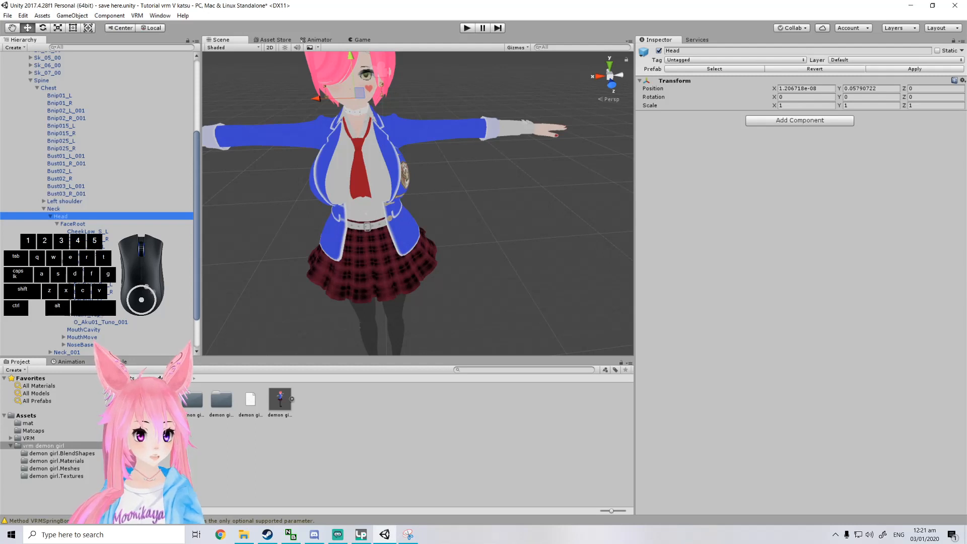
left_click(81, 314)
left_click(70, 315)
scroll(69, 203, "down", 3)
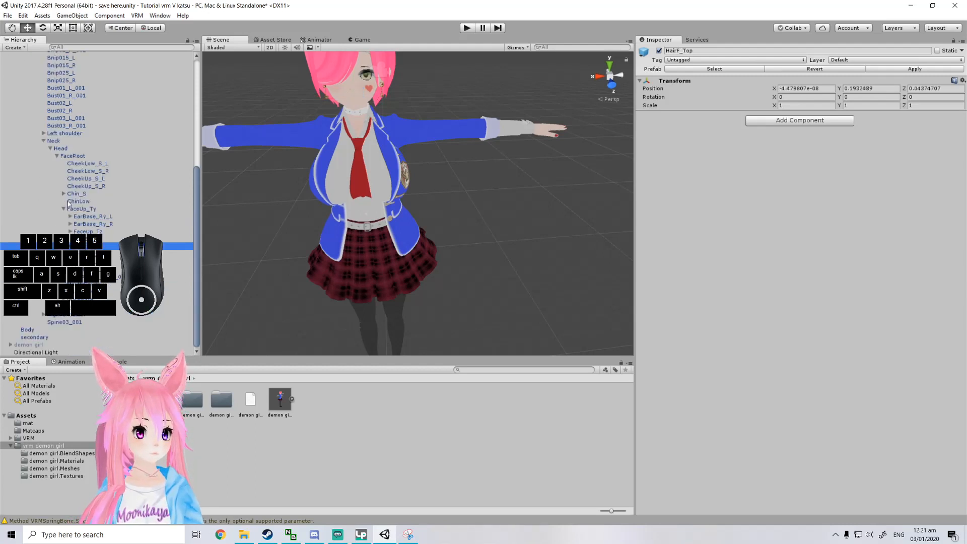
Add the hair bones HairF_00, HairFL_00 and HairFR_00 to the Root Bones of secondary's second VRM Spring Bone.
left_click(49, 337)
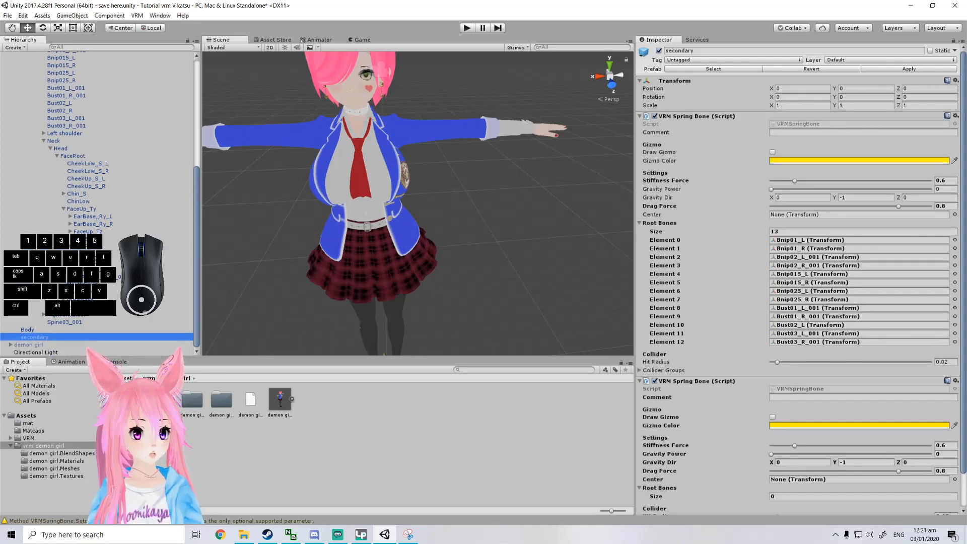
scroll(801, 277, "down", 2)
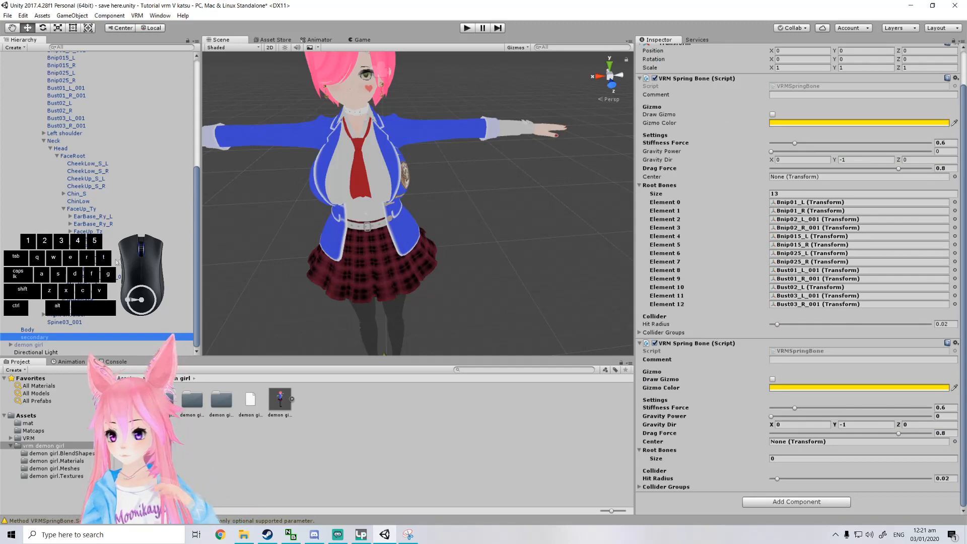
left_click_drag(86, 254, 661, 450)
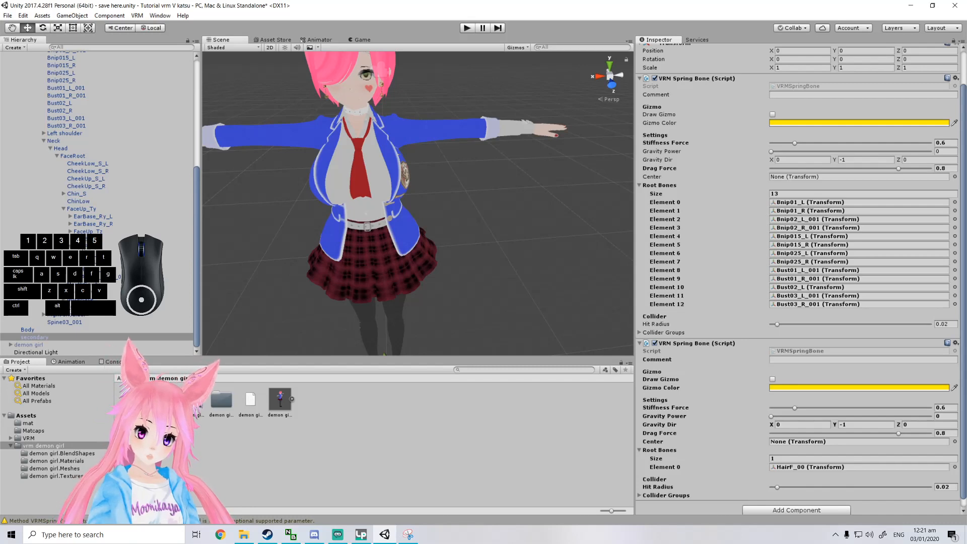
scroll(367, 70, "down", 2)
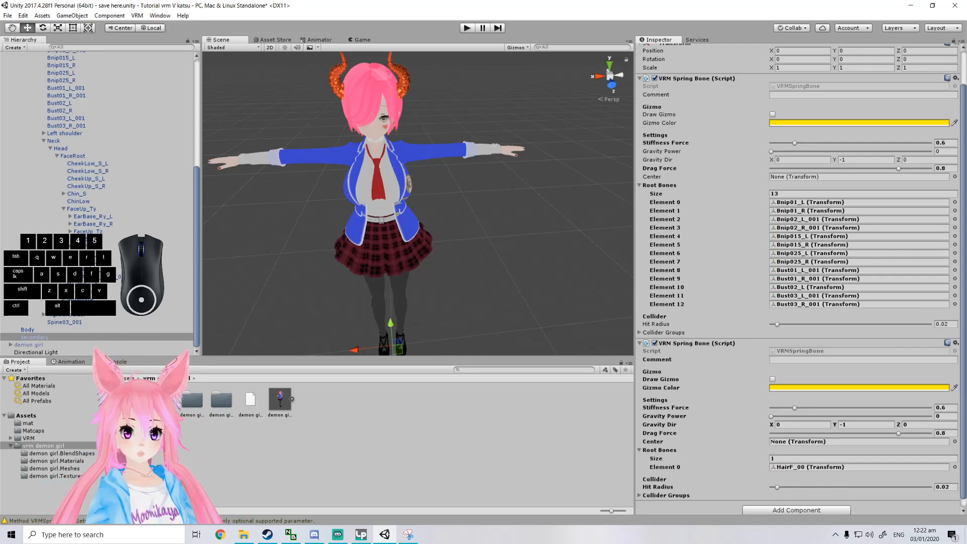
left_click_drag(93, 262, 663, 449)
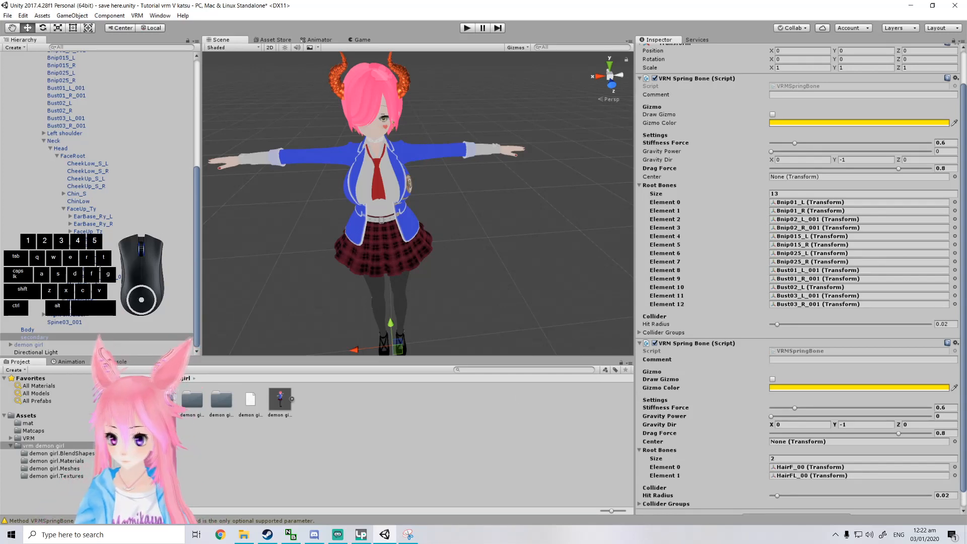
left_click_drag(93, 269, 670, 451)
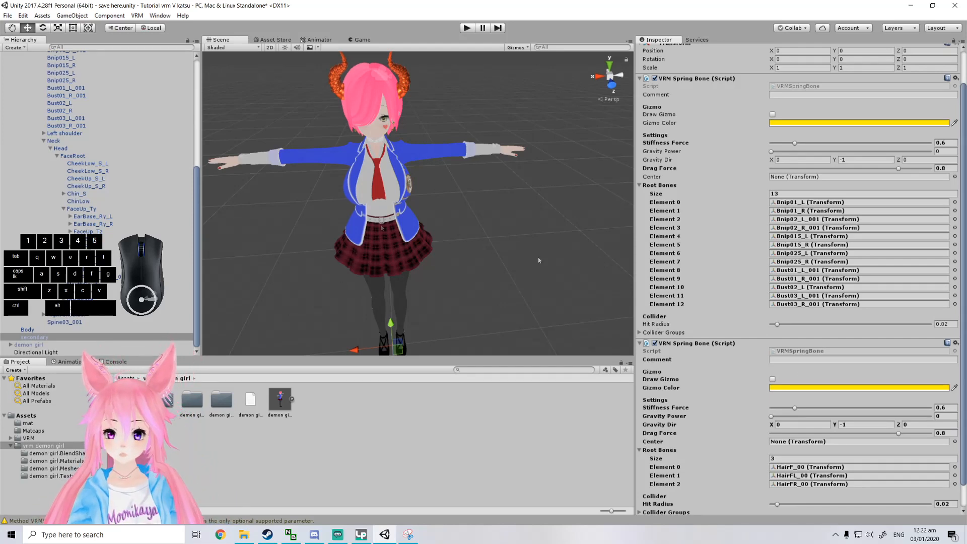
scroll(794, 426, "down", 1)
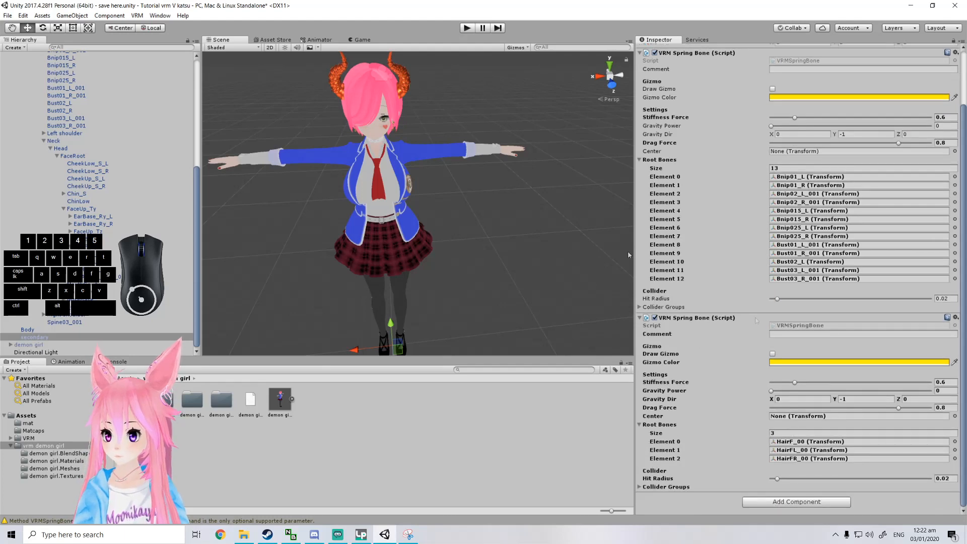
Run the scene and move demon girl (1) sideways in the Scene view to test the hair physics.
left_click(466, 29)
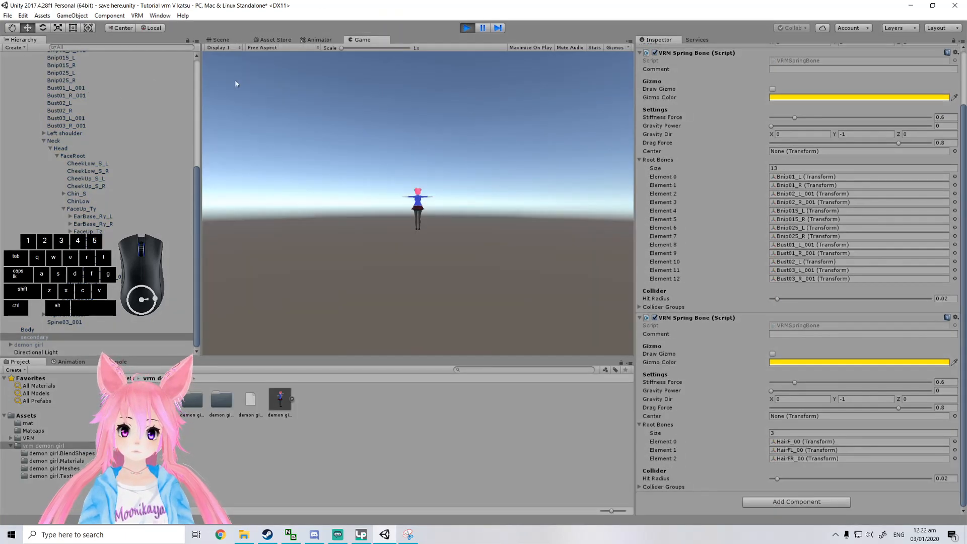
scroll(75, 85, "up", 8)
left_click(41, 70)
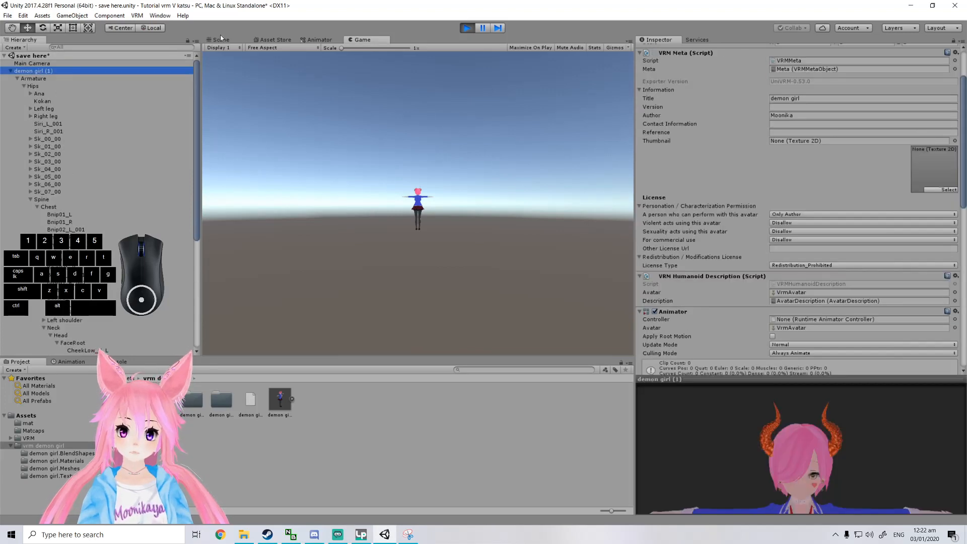
left_click(220, 39)
scroll(435, 216, "up", 3)
scroll(434, 216, "down", 4)
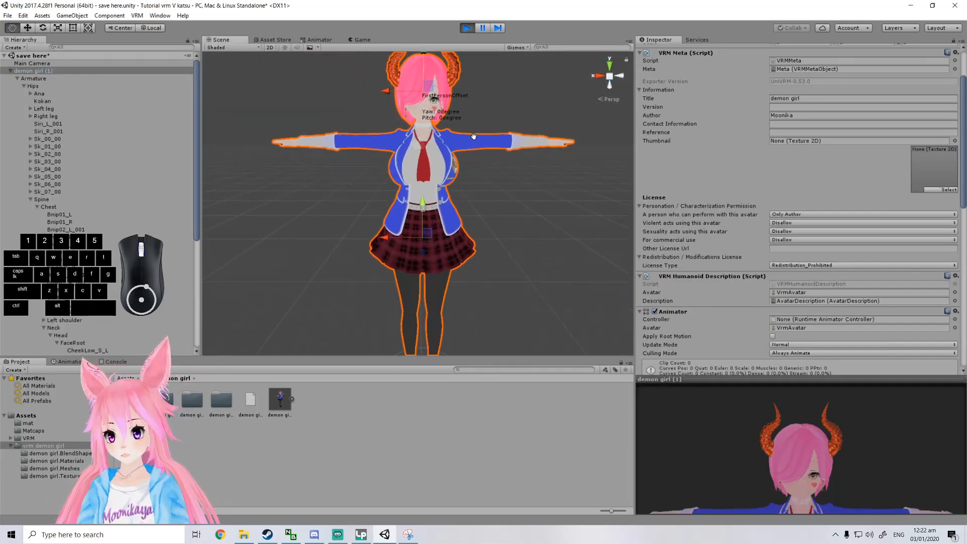
left_click_drag(407, 235, 379, 241)
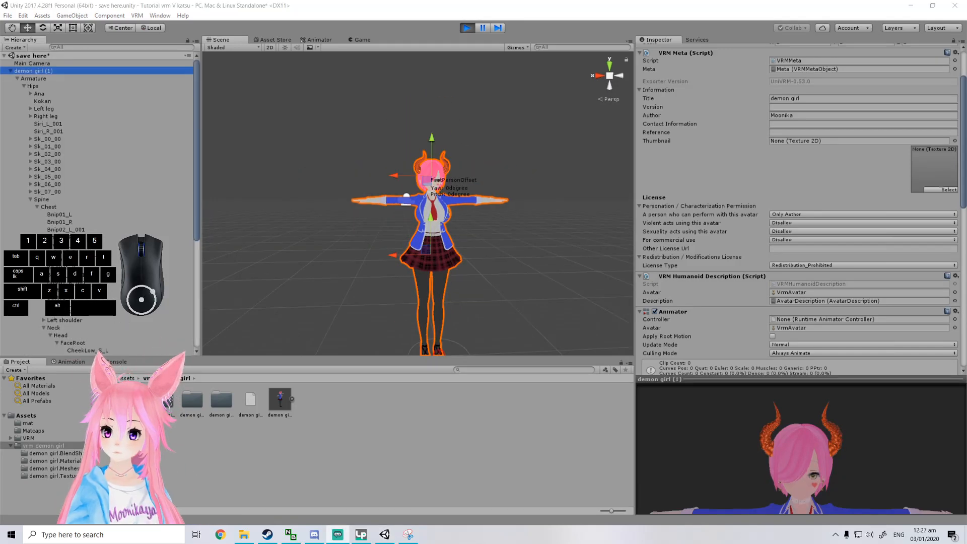
Raise the Stiffness Force of secondary's hair spring bone to about 3.03 while the scene is playing.
scroll(96, 201, "down", 8)
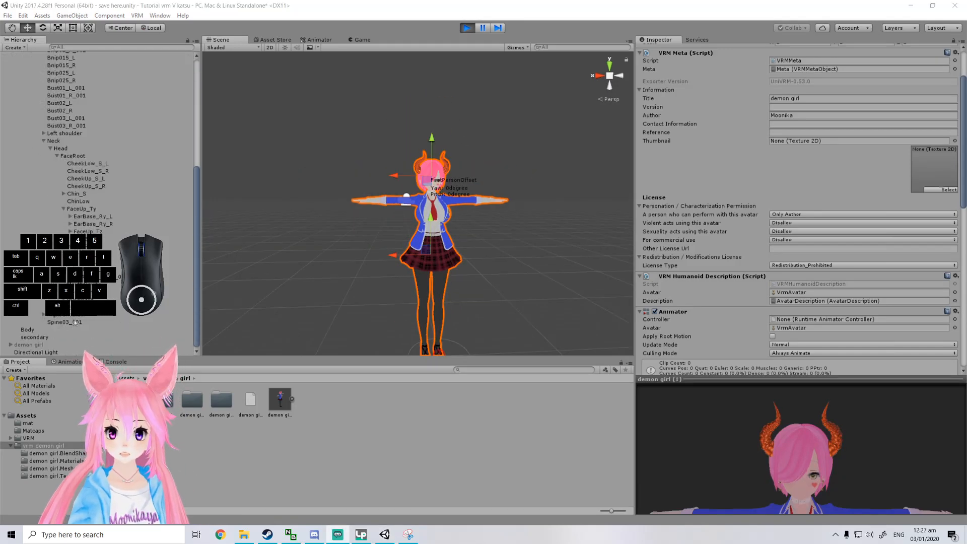
left_click(47, 337)
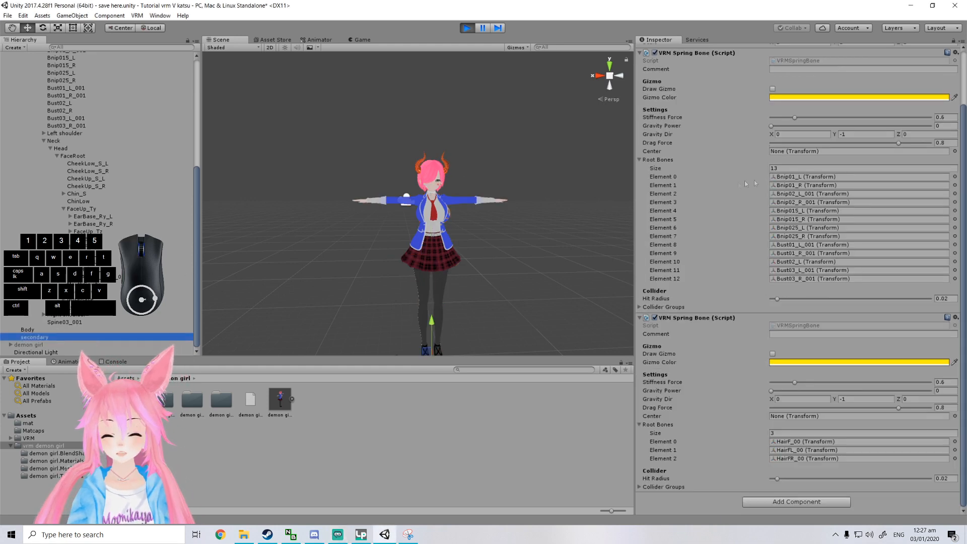
middle_click_drag(466, 274, 462, 255)
left_click_drag(794, 383, 892, 382)
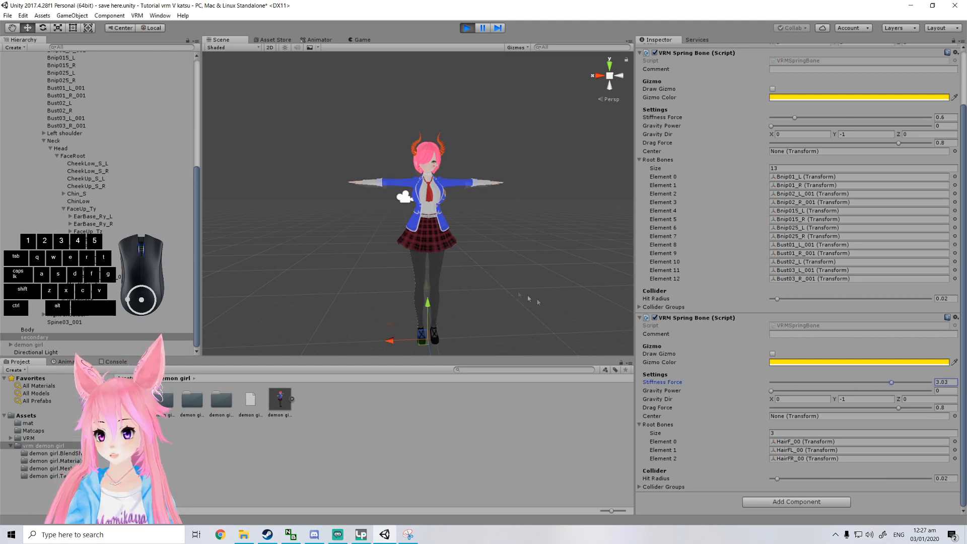
Move demon girl (1) sideways in the Scene view to test how the hair swings with the raised Stiffness Force.
scroll(46, 134, "up", 8)
left_click(34, 71)
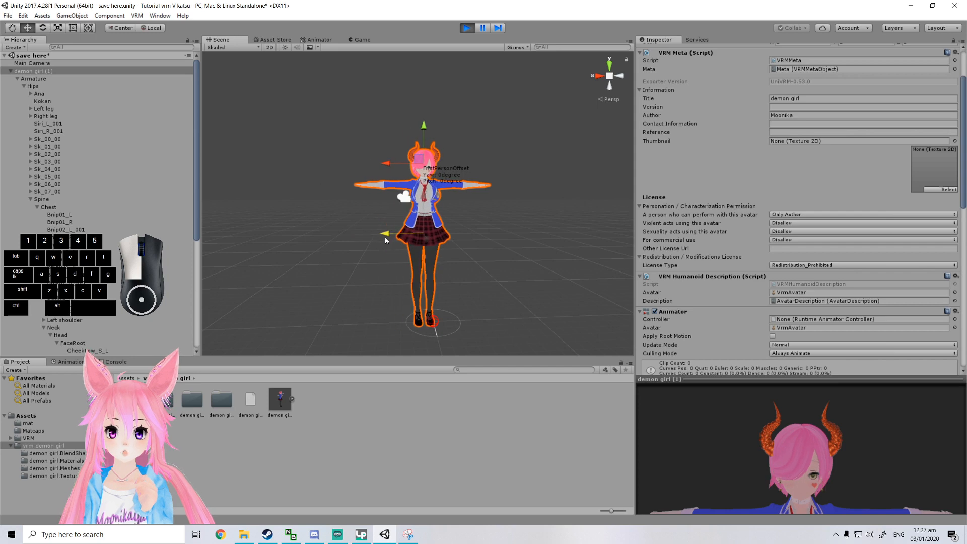
scroll(388, 242, "up", 5)
scroll(391, 250, "down", 5)
middle_click_drag(392, 250, 396, 258)
mouse_move(352, 275)
left_mouse_down()
mouse_move(380, 274)
mouse_move(356, 274)
left_mouse_up()
scroll(99, 202, "down", 7)
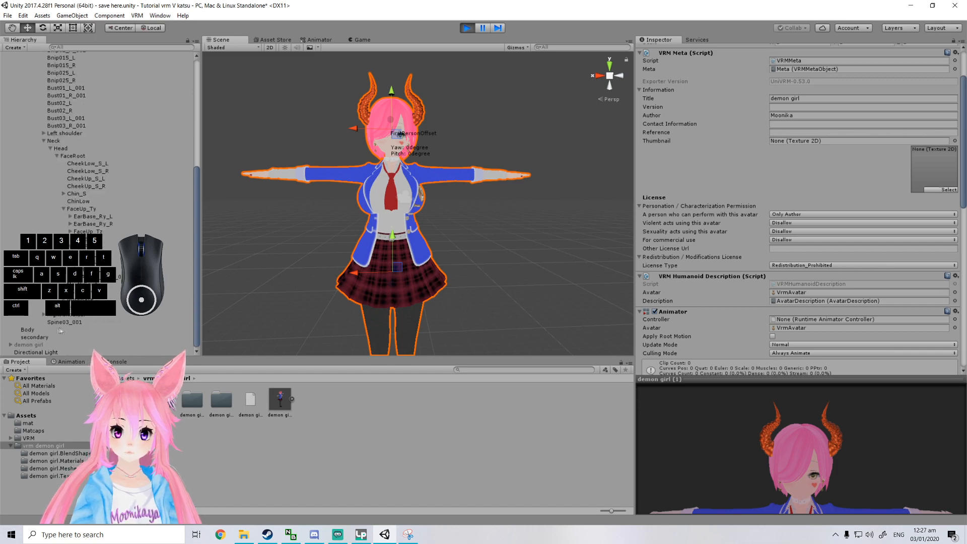
Lower the Stiffness Force of secondary's hair spring bone to 1.68 while the scene is playing.
left_click(43, 337)
left_click_drag(889, 383, 842, 386)
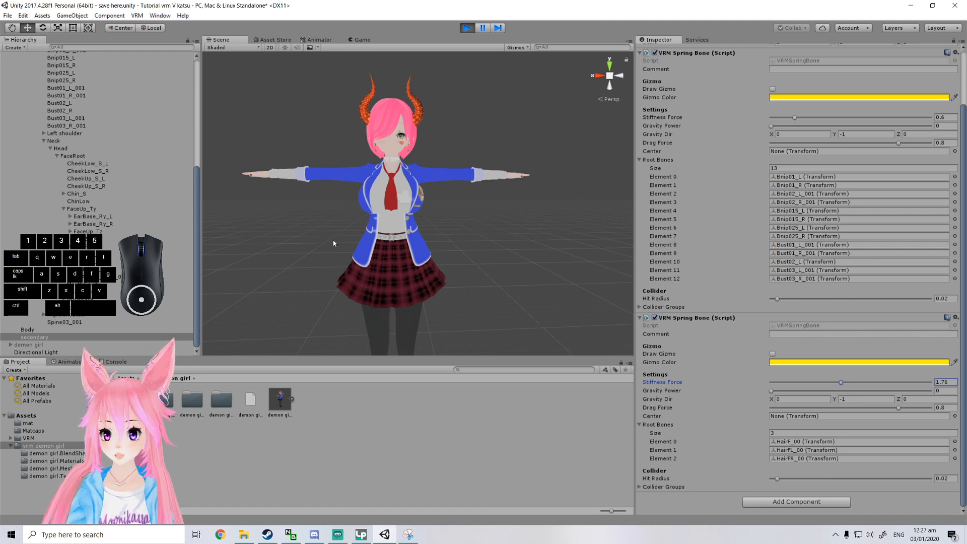
left_click_drag(840, 384, 838, 381)
Move demon girl (1) around in the Scene view to test the hair with the lowered Stiffness Force.
scroll(305, 229, "down", 3)
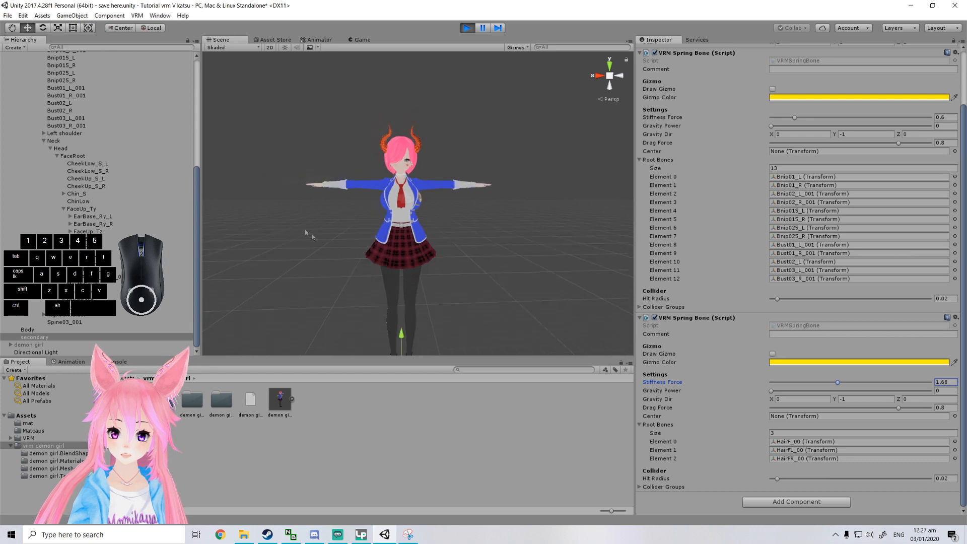
scroll(123, 151, "up", 4)
scroll(123, 154, "up", 5)
left_click(44, 70)
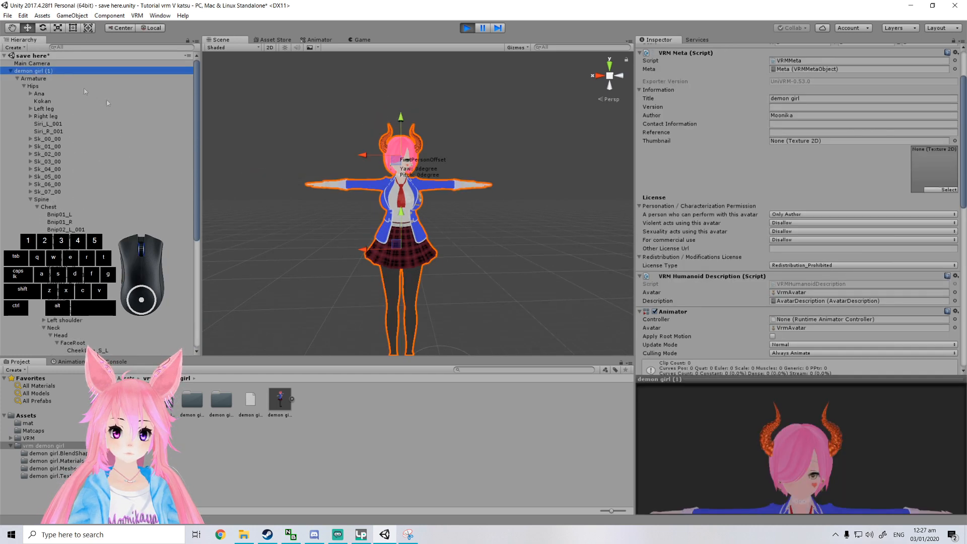
left_click(395, 248)
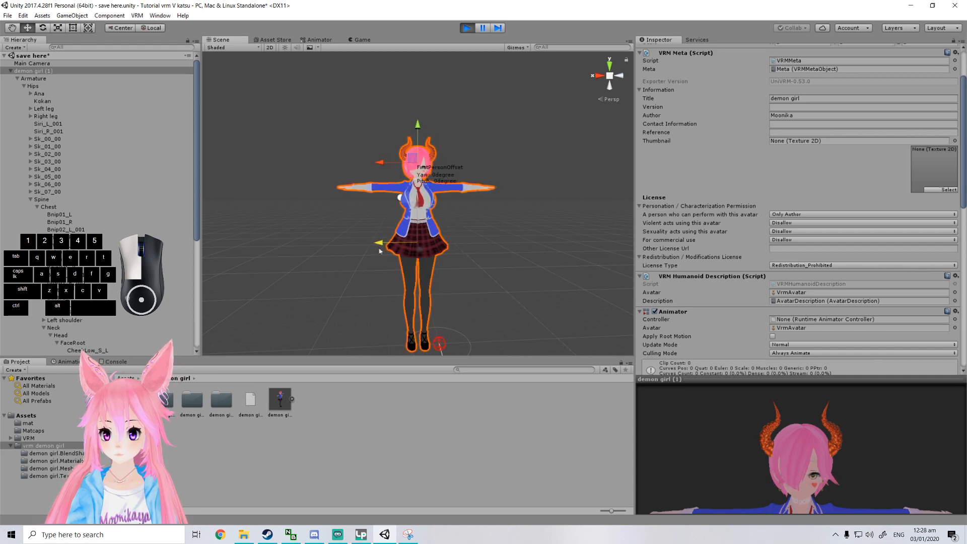
scroll(104, 177, "down", 3)
scroll(102, 187, "down", 6)
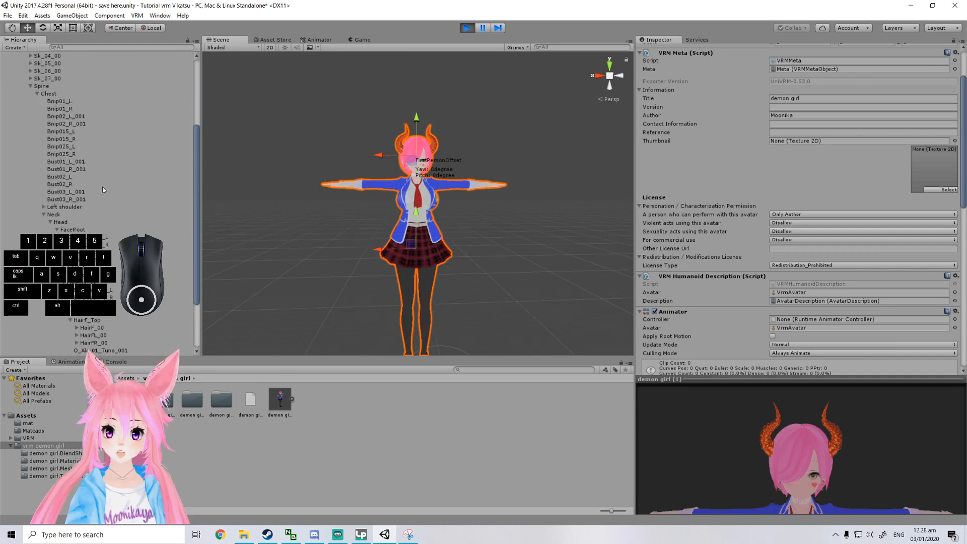
Copy secondary's hair spring bone component during play, stop the scene and paste its values back into the same component.
left_click(47, 336)
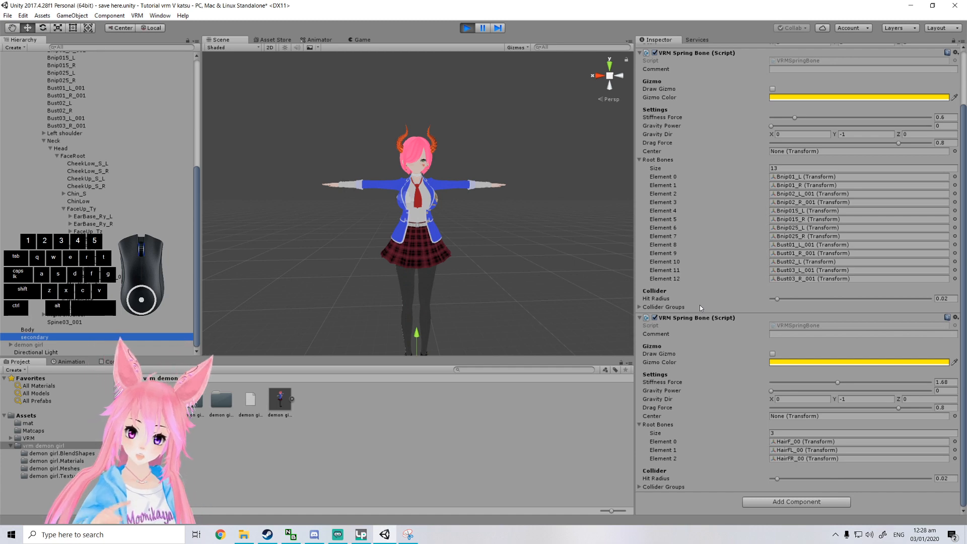
left_click(956, 318)
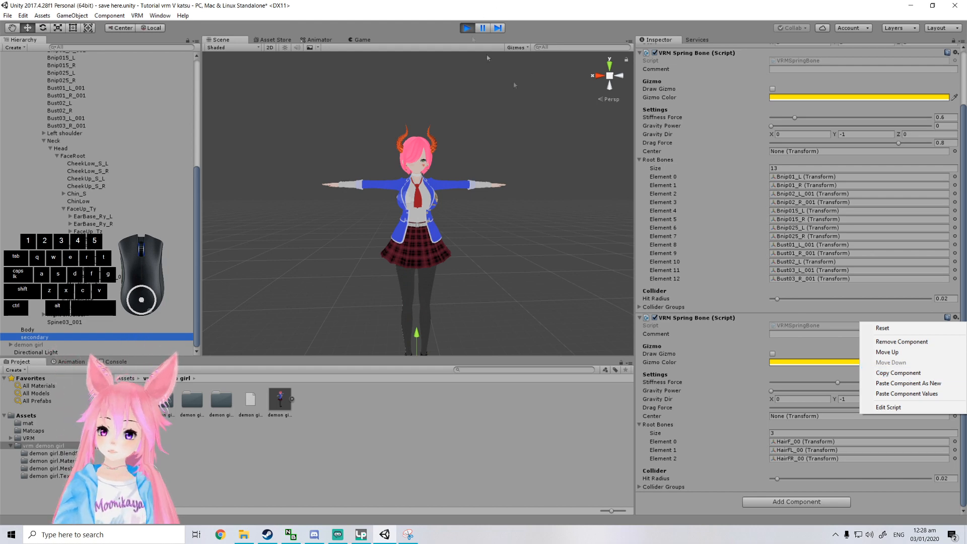
left_click(901, 374)
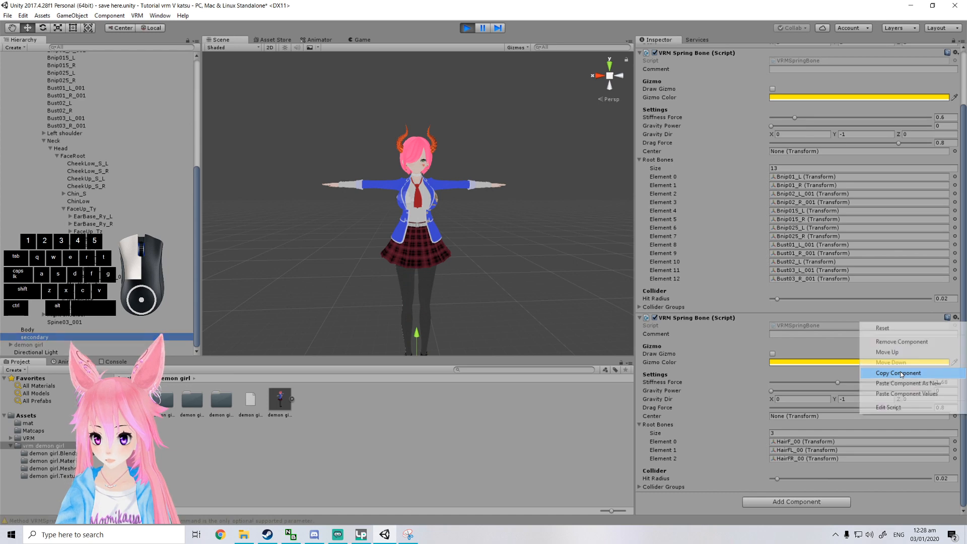
left_click(467, 27)
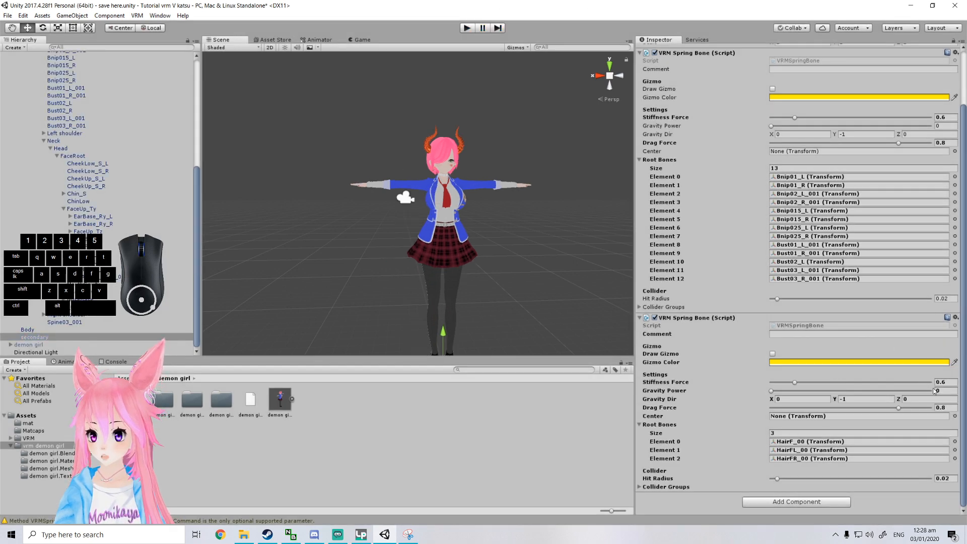
left_click(956, 318)
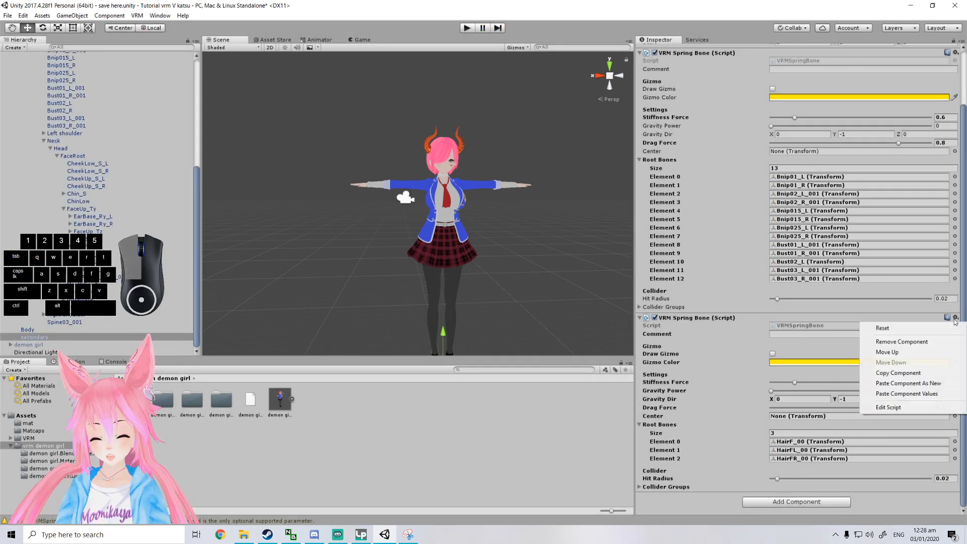
left_click(907, 394)
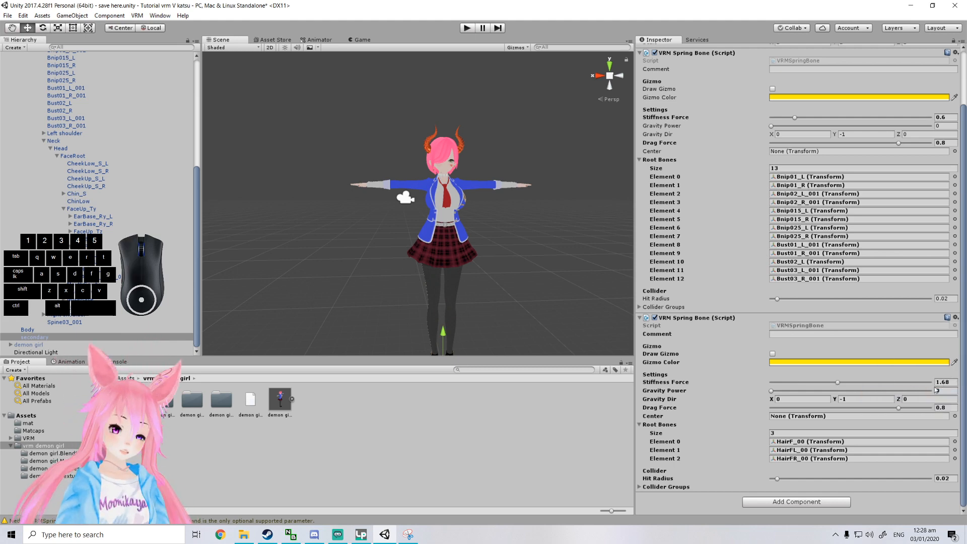
Add a VRM Spring Bone Collider Group component to the avatar's Head bone.
middle_click_drag(528, 226, 521, 223)
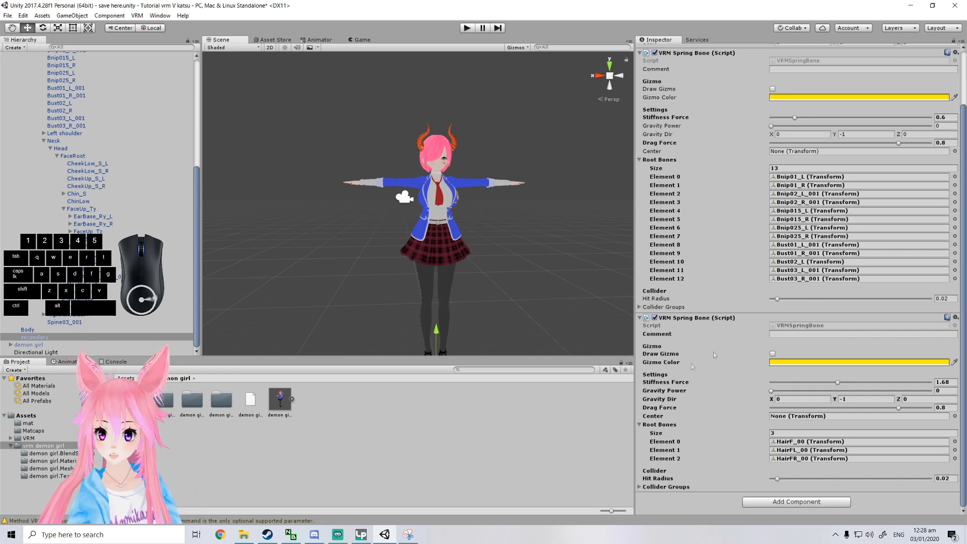
scroll(124, 211, "up", 6)
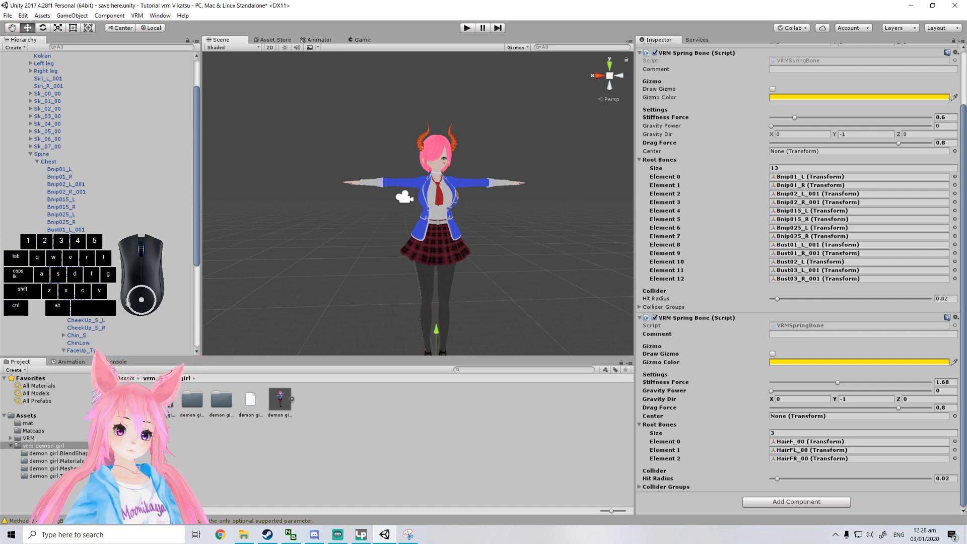
scroll(391, 254, "up", 10)
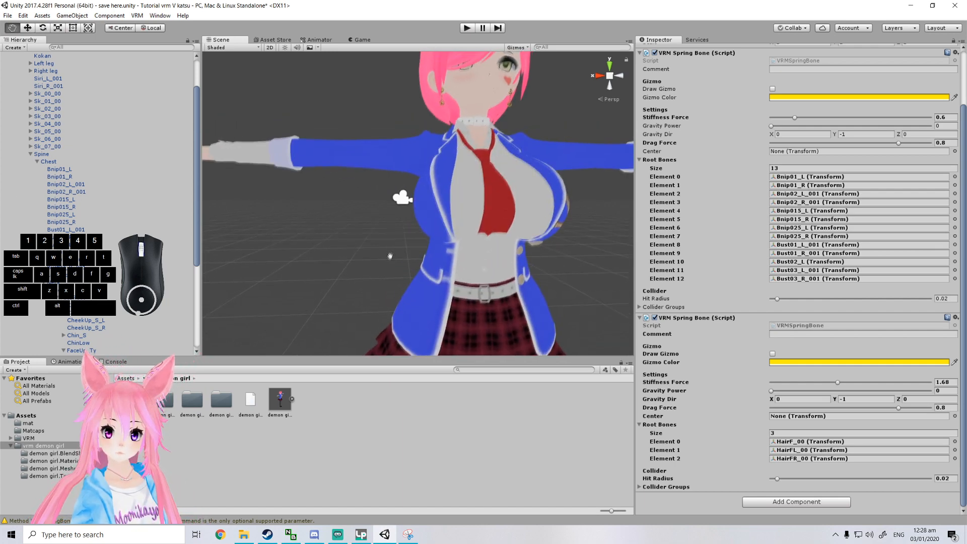
middle_click_drag(391, 254, 371, 268)
middle_click_drag(395, 225, 393, 243)
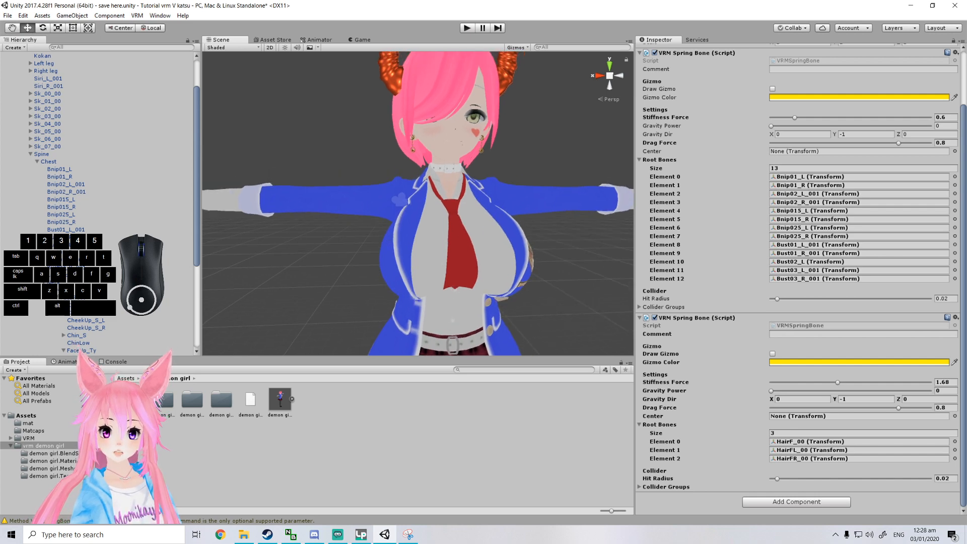
left_click(76, 290)
left_click(765, 121)
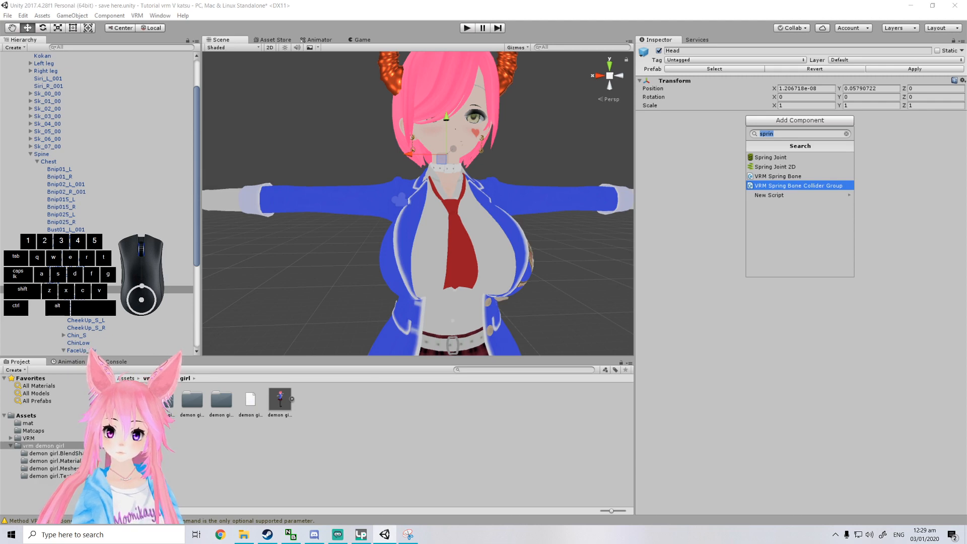
left_click(780, 185)
middle_click_drag(473, 203, 427, 219)
scroll(428, 219, "up", 5)
right_click_drag(428, 219, 222, 198)
scroll(222, 199, "down", 6)
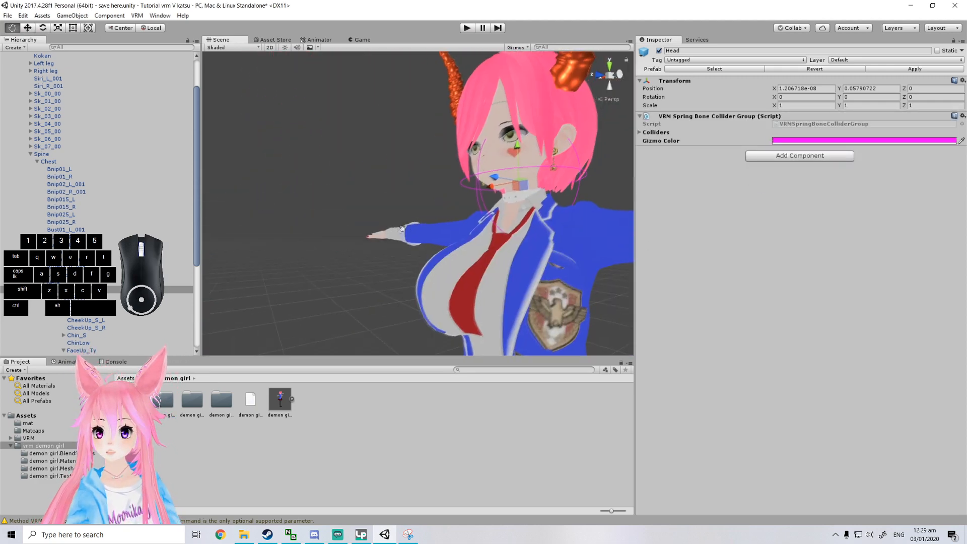
Fit the Head bone's Element 0 collider inside the face with offset Y about 0.0696, Z about 0.0098 and radius 0.068.
middle_click_drag(353, 206, 363, 272)
left_click_drag(485, 184, 487, 171)
key("ctrl+z")
left_click(655, 132)
left_click(663, 149)
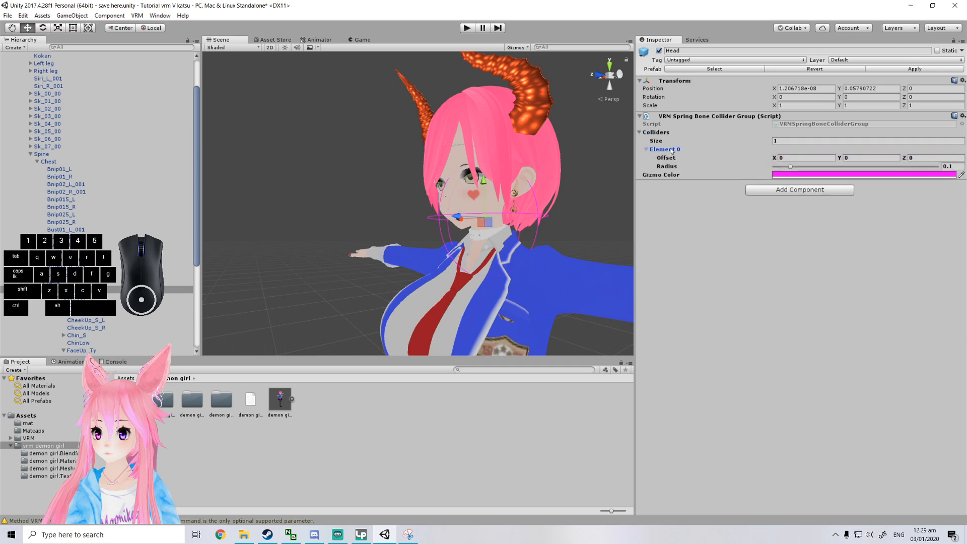
left_click_drag(840, 158, 843, 159)
left_click_drag(483, 165, 489, 148)
scroll(524, 175, "up", 4)
scroll(481, 147, "down", 4)
left_click_drag(792, 169, 786, 168)
left_click_drag(460, 172, 455, 172)
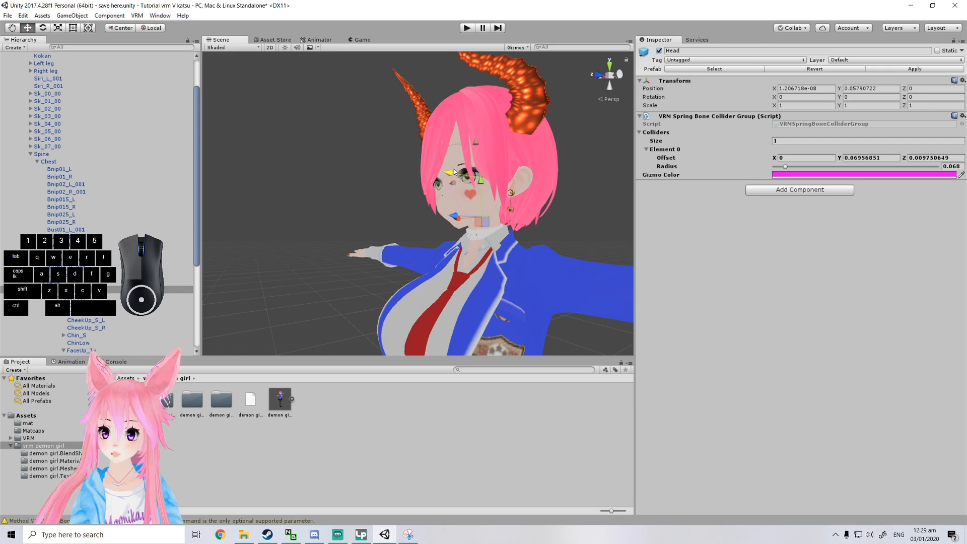
right_click_drag(452, 171, 359, 137)
middle_click_drag(454, 164, 325, 134)
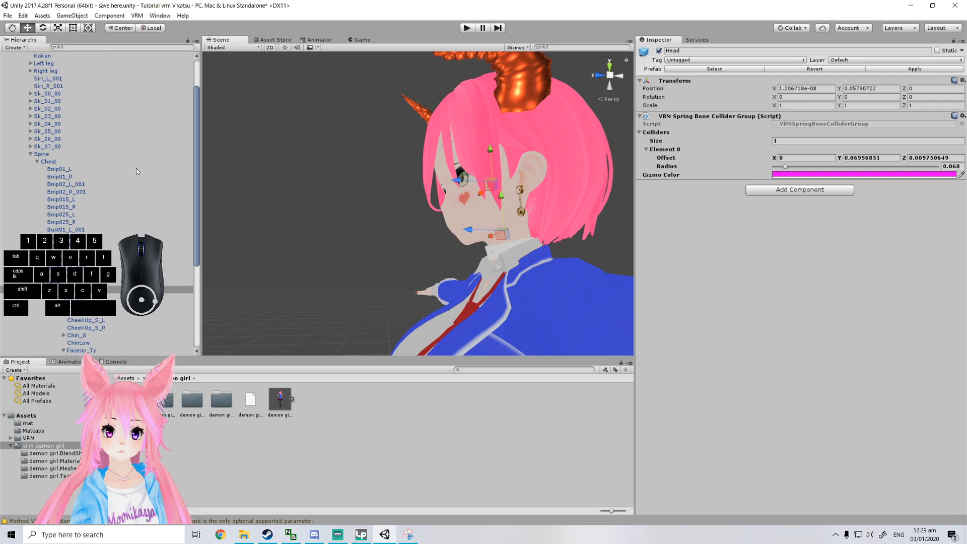
Assign the Head bone's collider group to the Collider Groups of secondary's hair spring bone.
scroll(136, 169, "down", 7)
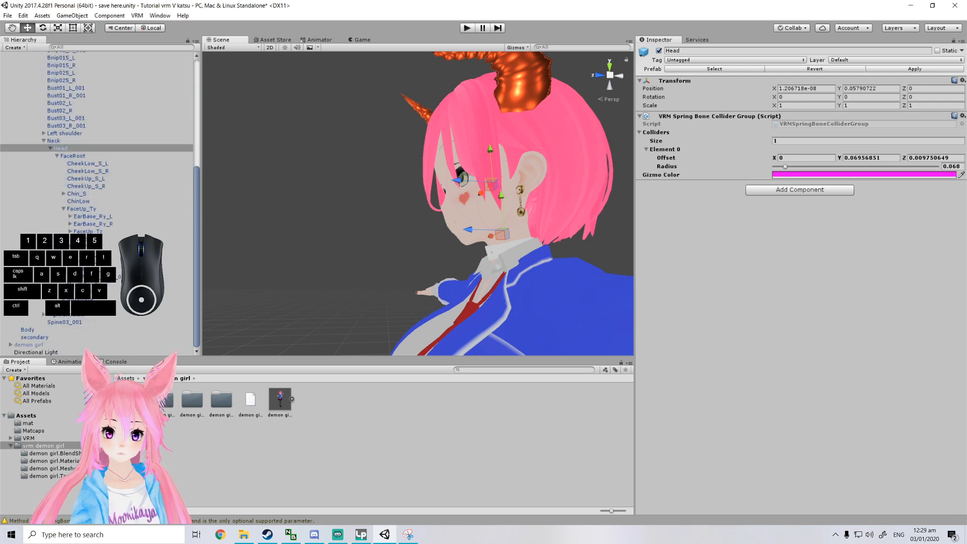
left_click(35, 337)
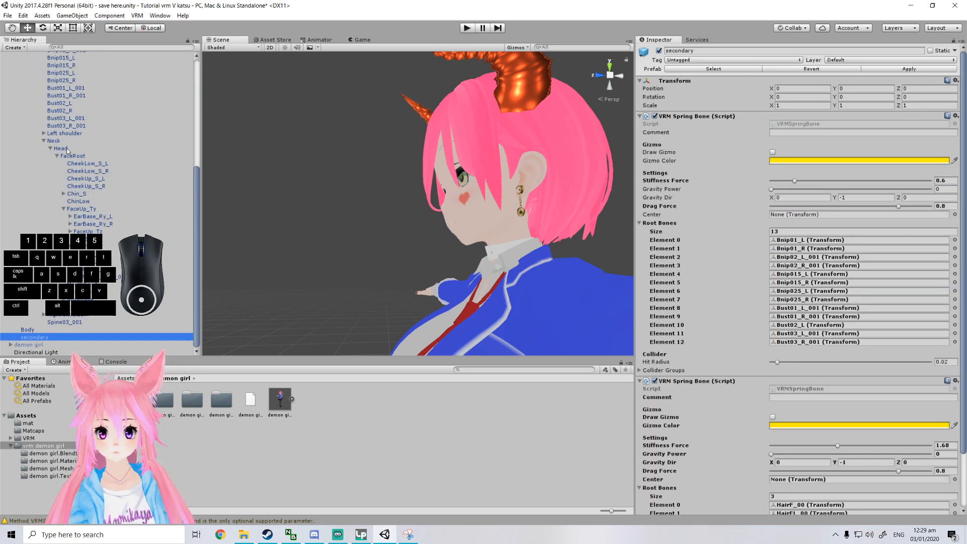
scroll(638, 284, "down", 3)
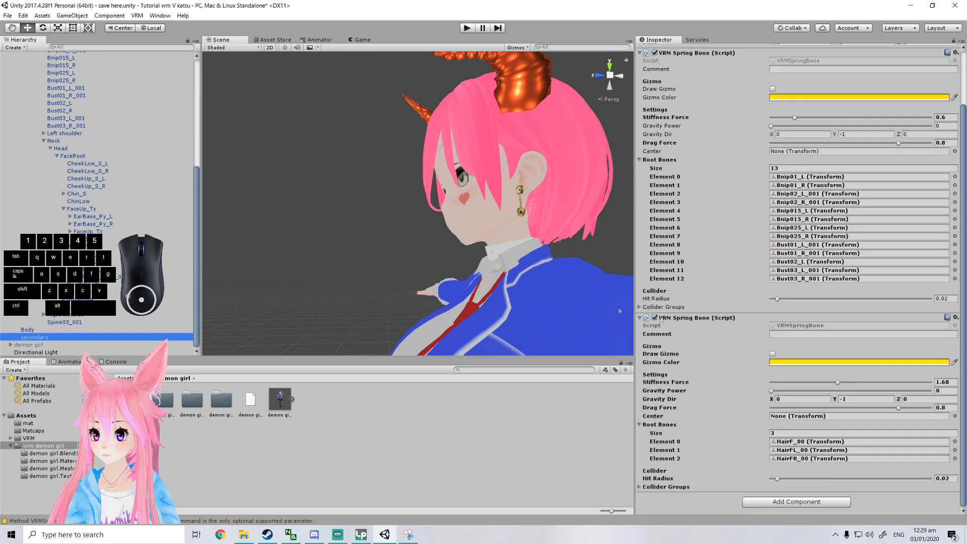
left_click_drag(62, 149, 636, 391)
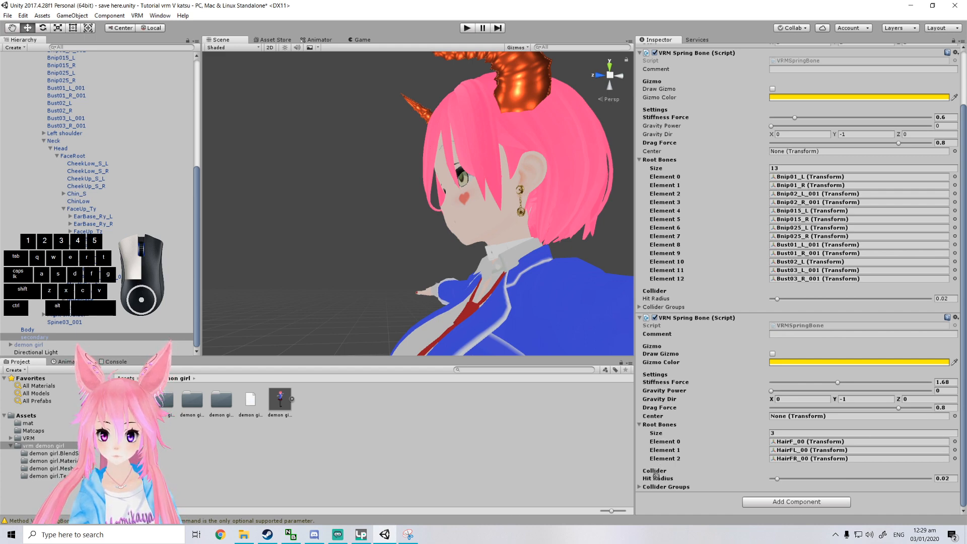
left_click_drag(657, 490, 670, 490)
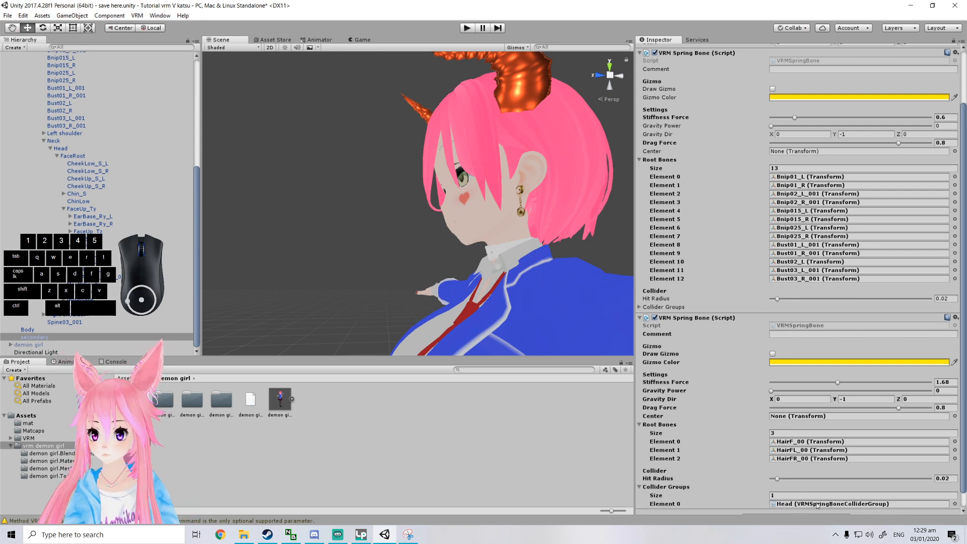
Run the scene and examine the hair around the face from the side in the Scene view.
right_click_drag(448, 254, 505, 224)
scroll(491, 149, "down", 3)
scroll(490, 150, "up", 3)
right_click_drag(479, 146, 424, 126)
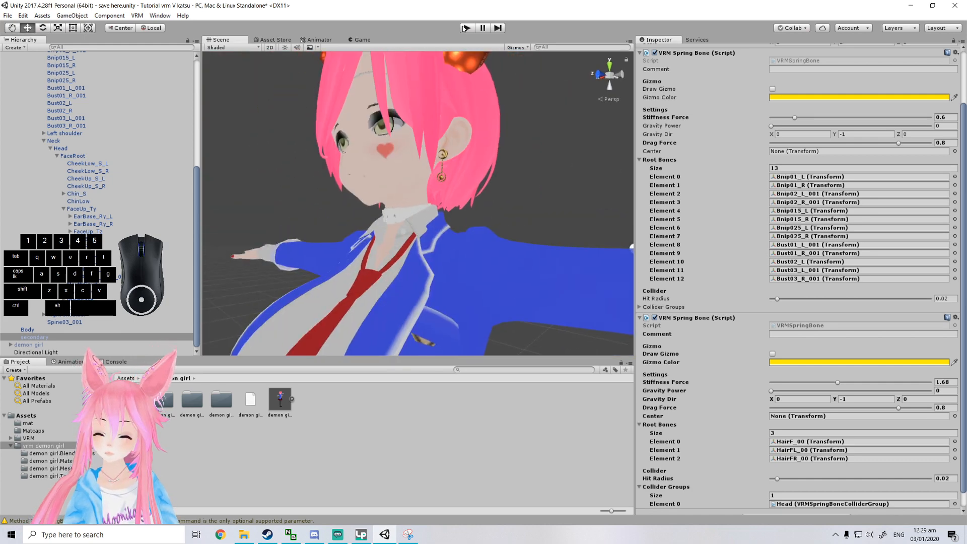
left_click(466, 28)
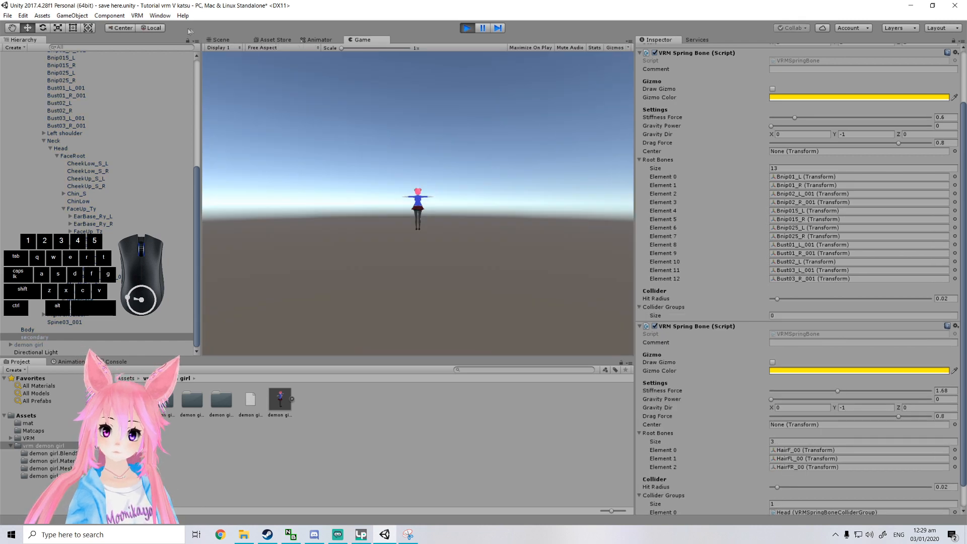
left_click(220, 40)
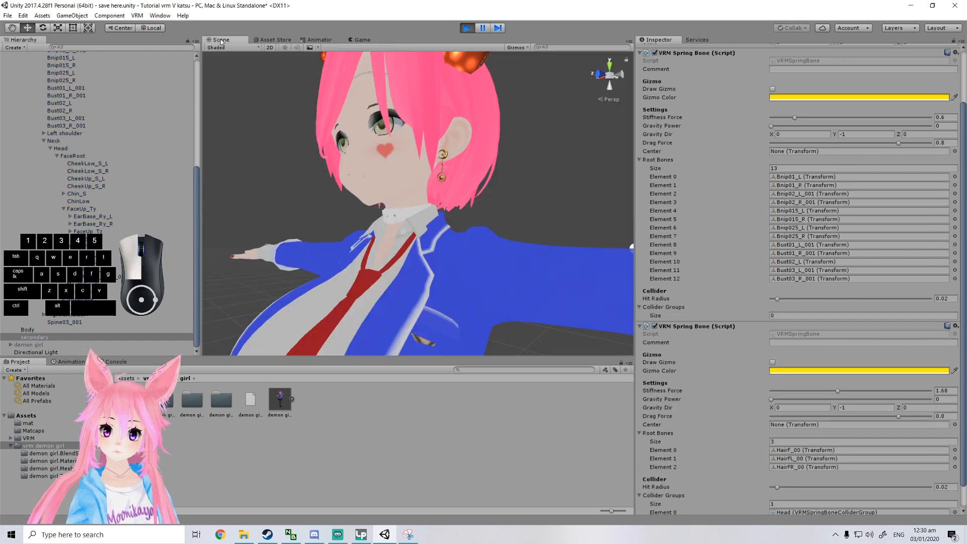
scroll(314, 141, "up", 3)
right_click_drag(315, 141, 155, 147)
Shift the Head collider's offset to about X -0.0011 and Z 0.0158 while the scene is playing.
scroll(155, 148, "up", 10)
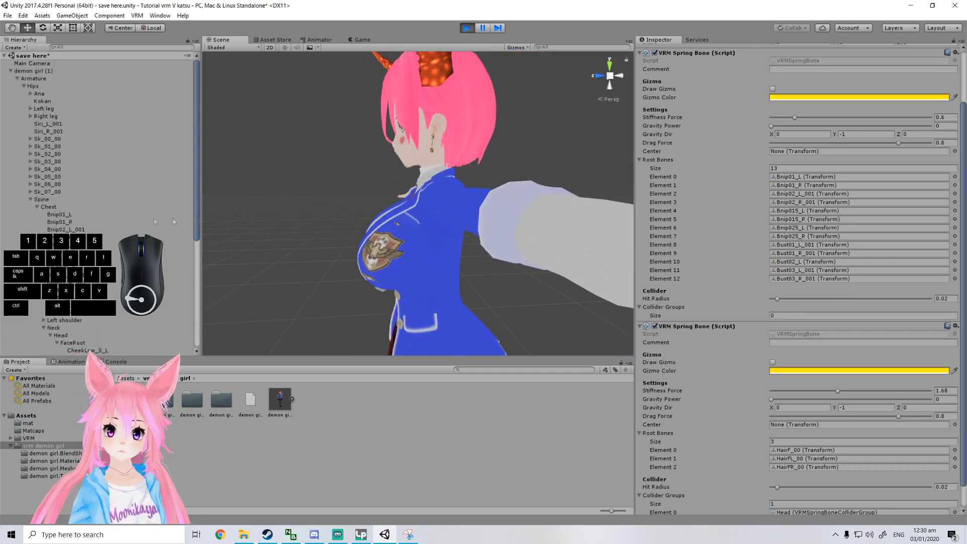
left_click(70, 334)
scroll(296, 190, "up", 5)
middle_click_drag(338, 188, 355, 244)
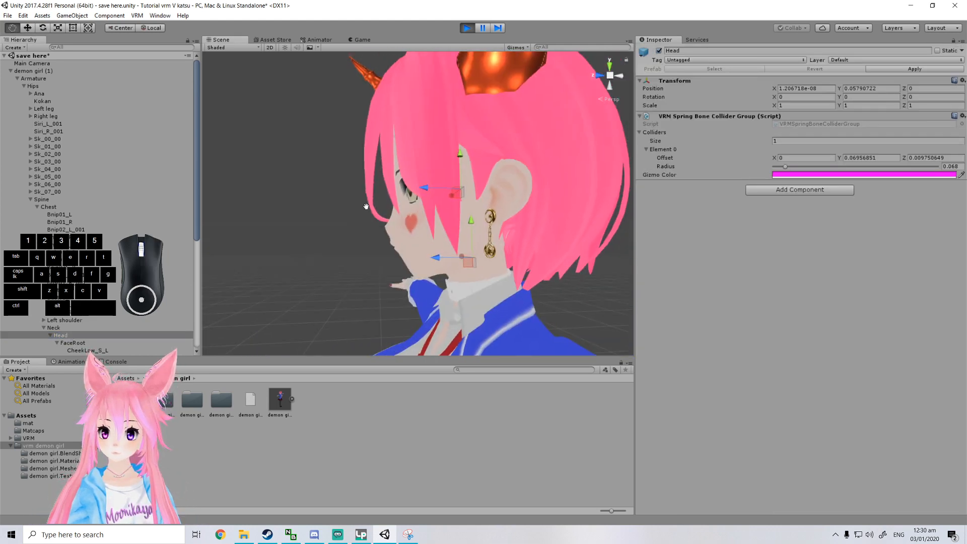
left_click_drag(436, 177, 415, 177)
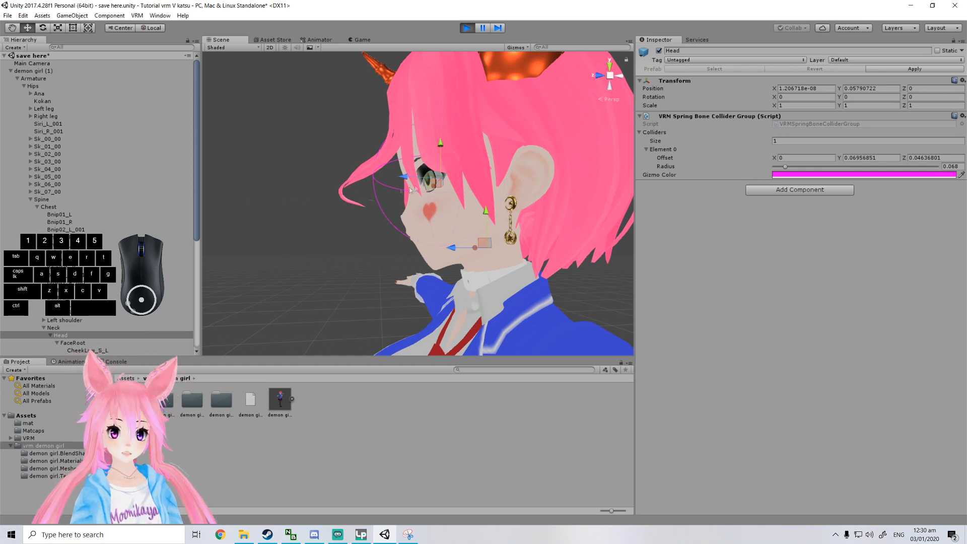
left_click_drag(408, 186, 434, 182)
right_click_drag(351, 187, 595, 198)
middle_click_drag(301, 177, 405, 189)
left_click_drag(401, 189, 404, 190)
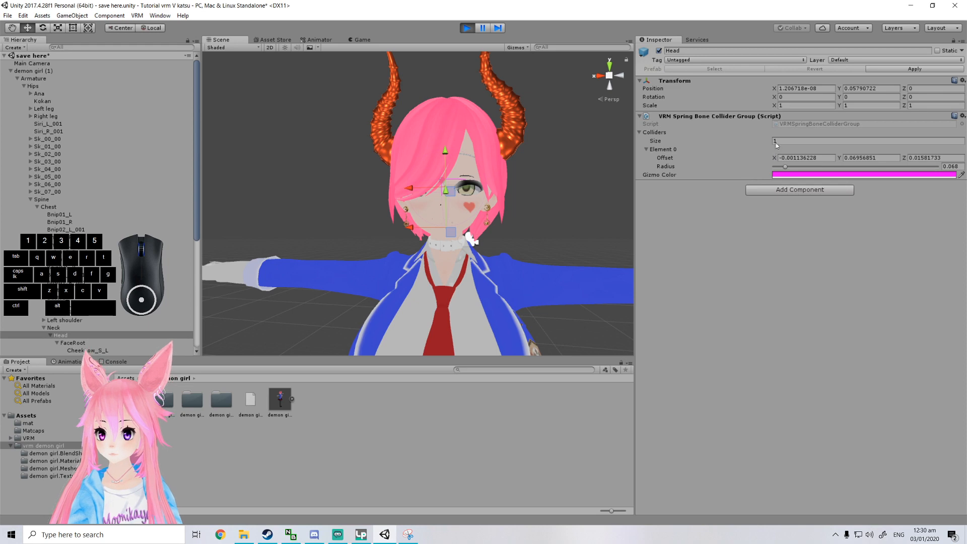
Reduce the Head collider's radius to 0.062 and move its offset forward to about Z 0.0195 during play.
left_click_drag(786, 166, 783, 166)
right_click_drag(515, 159, 406, 167)
middle_click_drag(406, 167, 261, 172)
left_click_drag(415, 151, 414, 149)
right_click_drag(413, 150, 468, 161)
middle_click_drag(468, 161, 485, 164)
key("f")
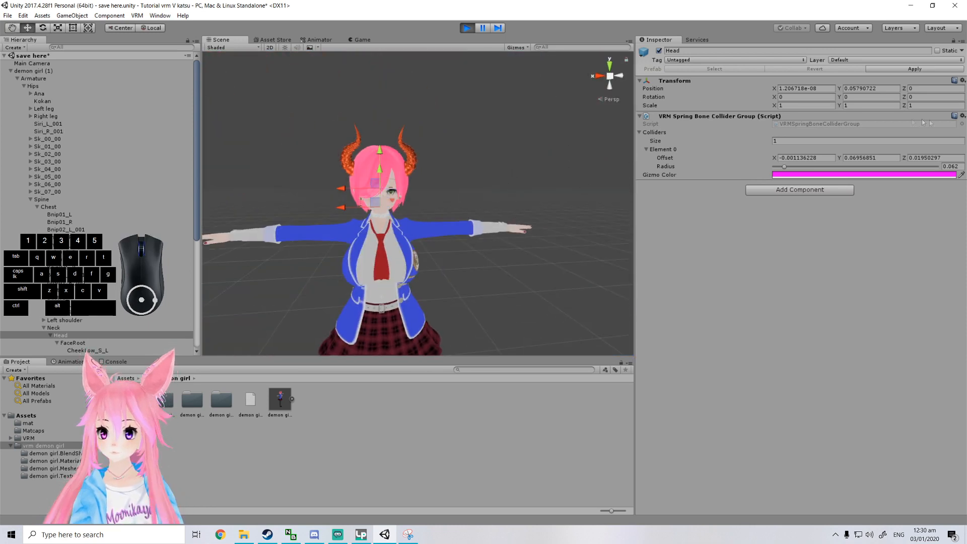
Copy the Head bone's VRM Spring Bone Collider Group component while the scene is playing, and stop play mode.
right_click(952, 120)
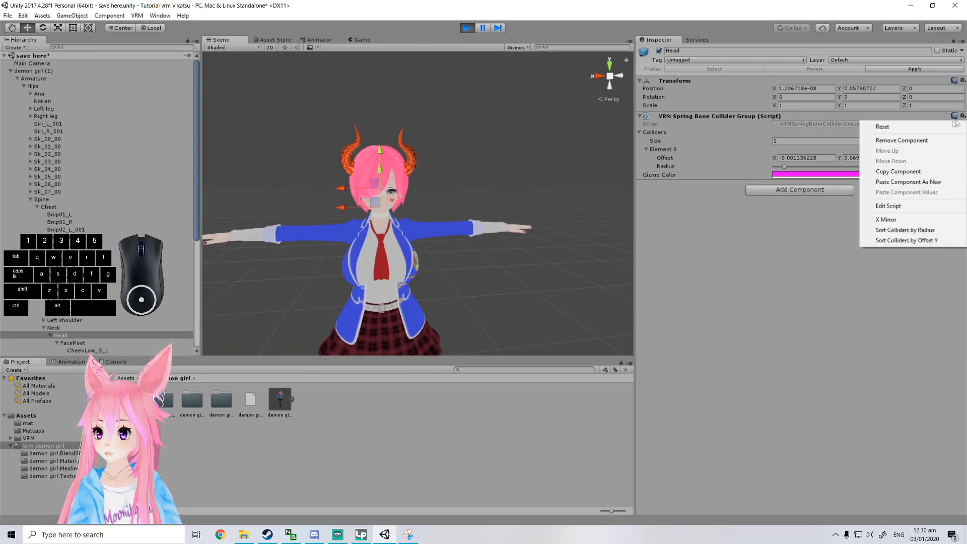
left_click(917, 173)
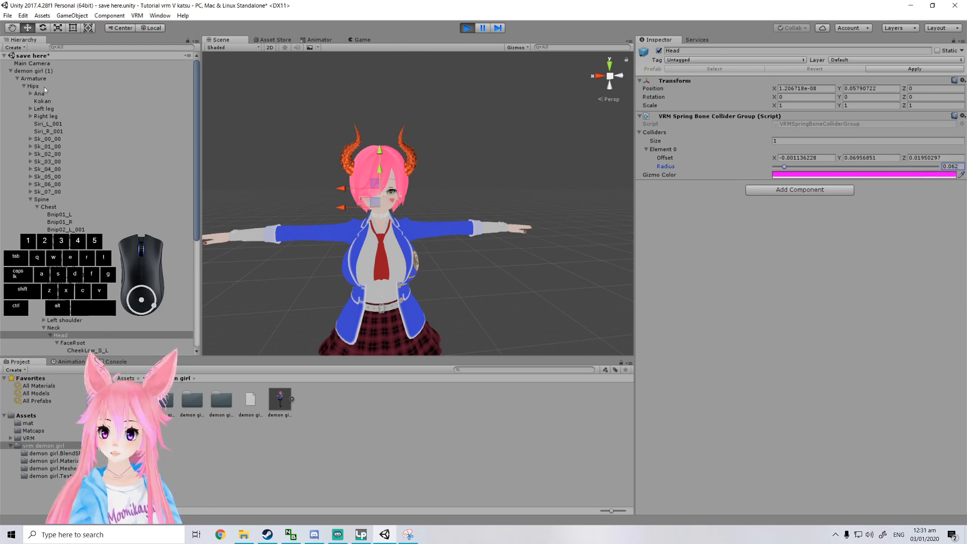
left_click(35, 71)
left_click_drag(277, 168, 268, 120, "alt")
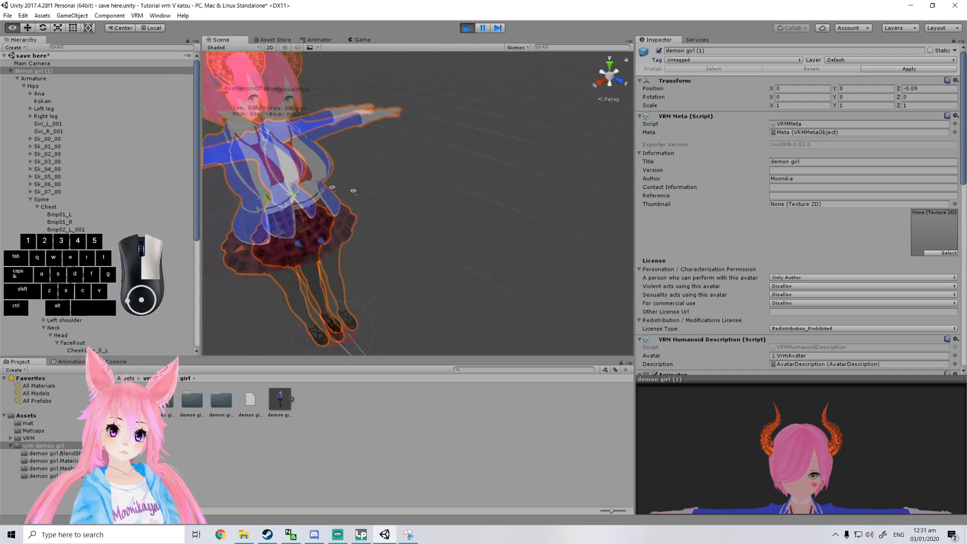
left_click(464, 28)
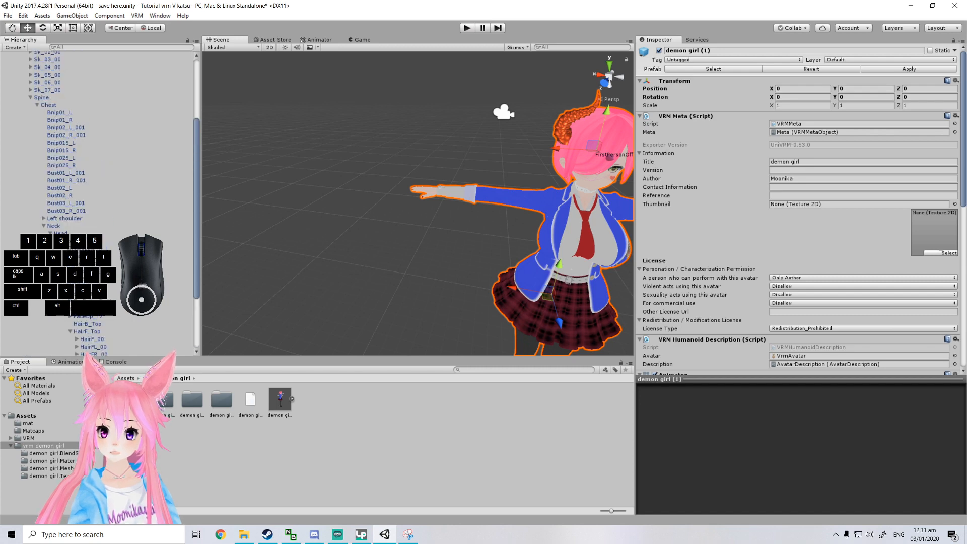
Paste the copied component values onto the VRM Spring Bone Collider Group of demon girl (1)'s Head bone.
left_click(60, 232)
left_click(963, 119)
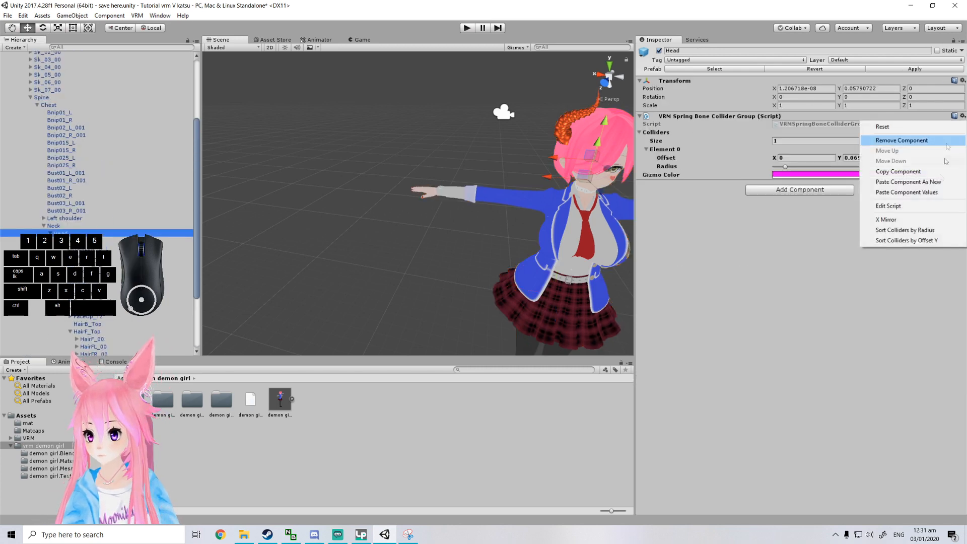
left_click(915, 194)
middle_click_drag(405, 247, 323, 235)
right_click_drag(345, 232, 377, 217)
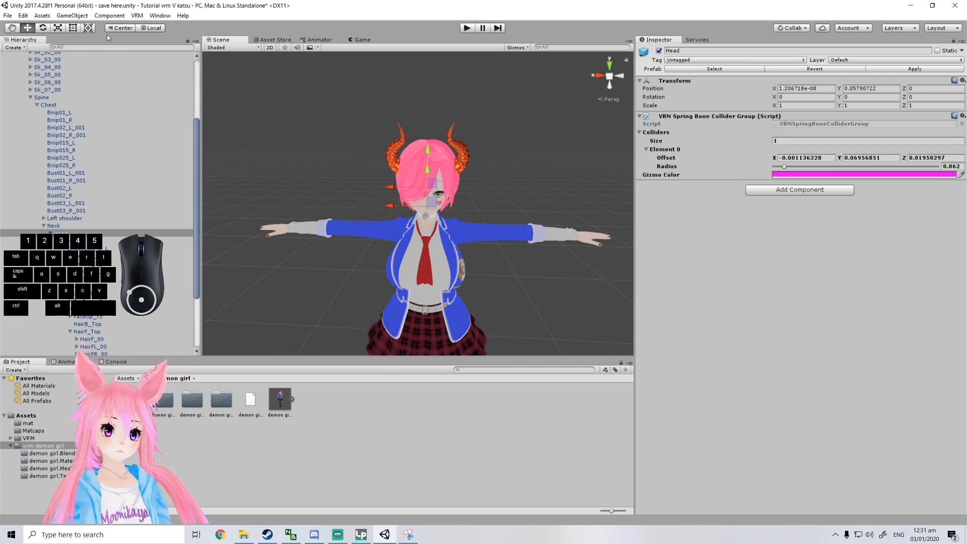
Collapse demon girl (1) in the hierarchy and create a folder named Finished inside the vrm demon girl assets folder.
scroll(111, 161, "up", 5)
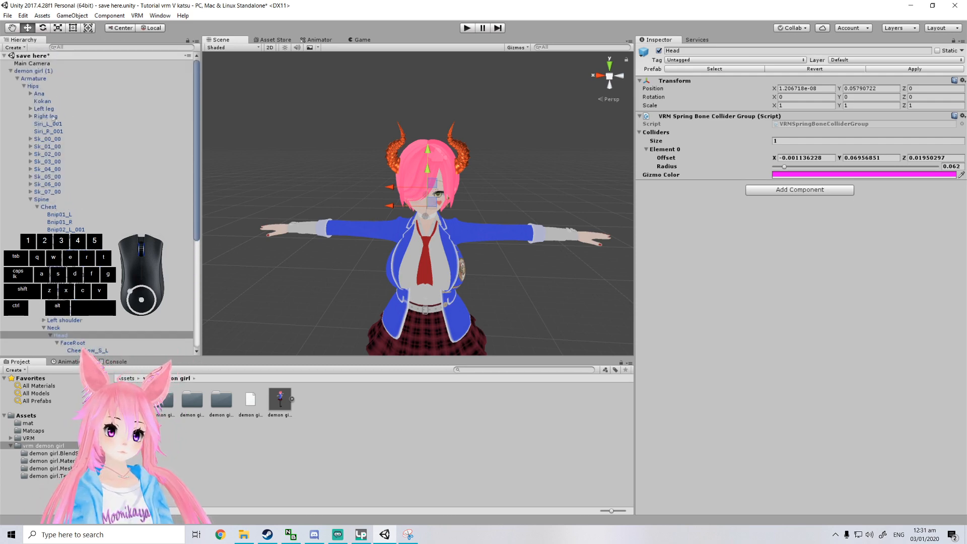
left_click(10, 71)
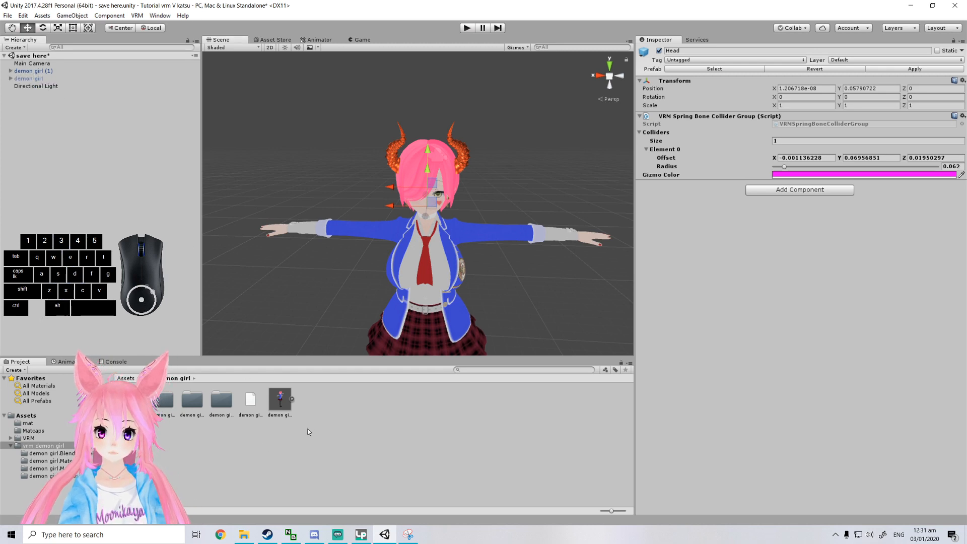
right_click(337, 408)
mouse_move(373, 223)
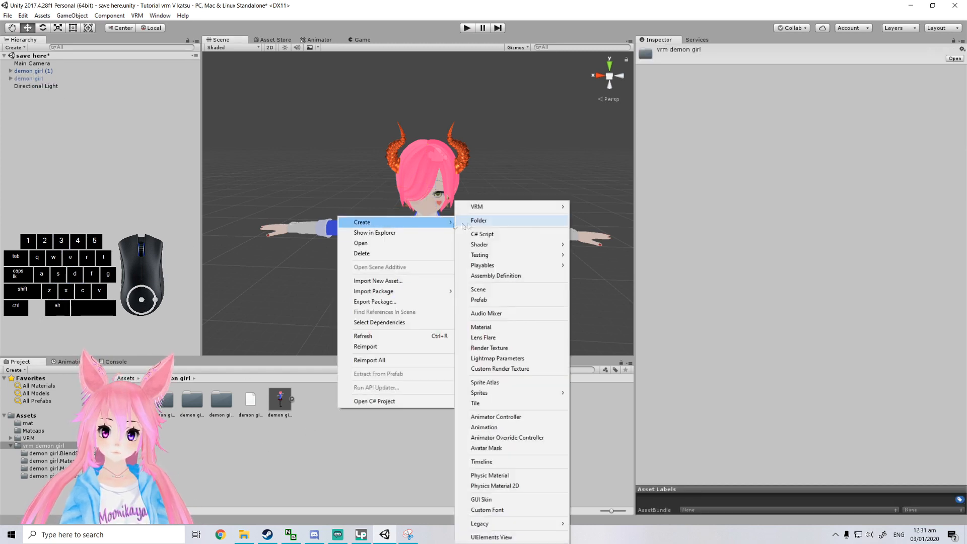
left_click(494, 222)
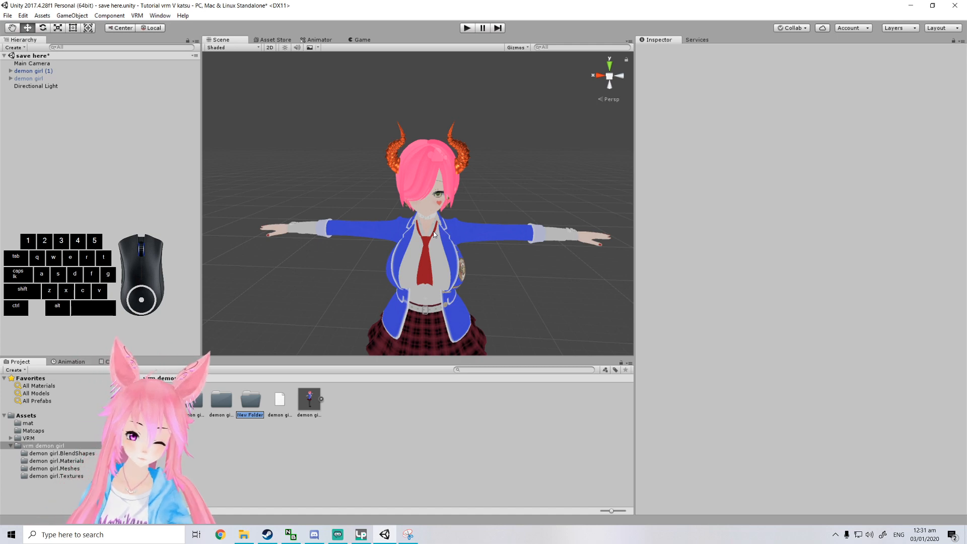
type("Finished")
key("Return")
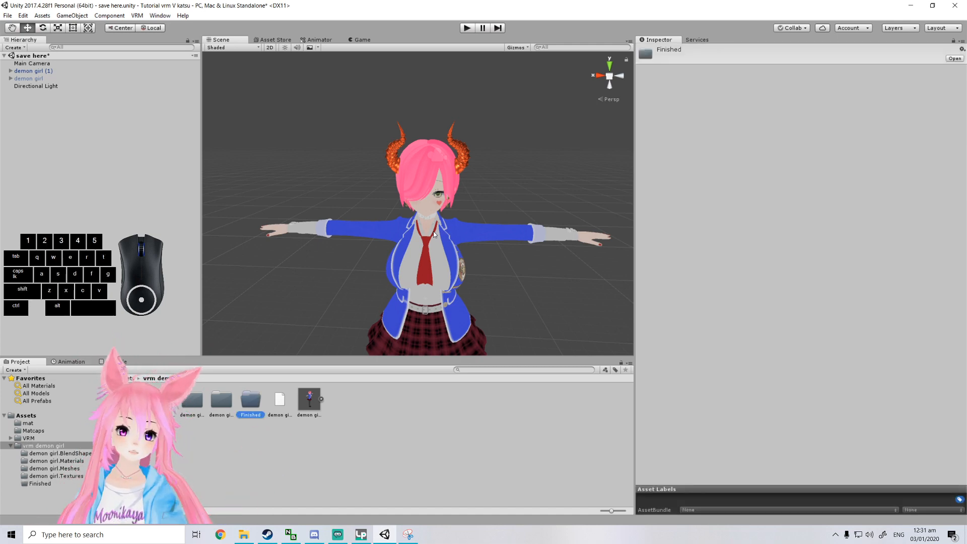
Export demon girl (1) with UniVRM-0.53.0, saving the VRM file in the Finished folder.
left_click(39, 71)
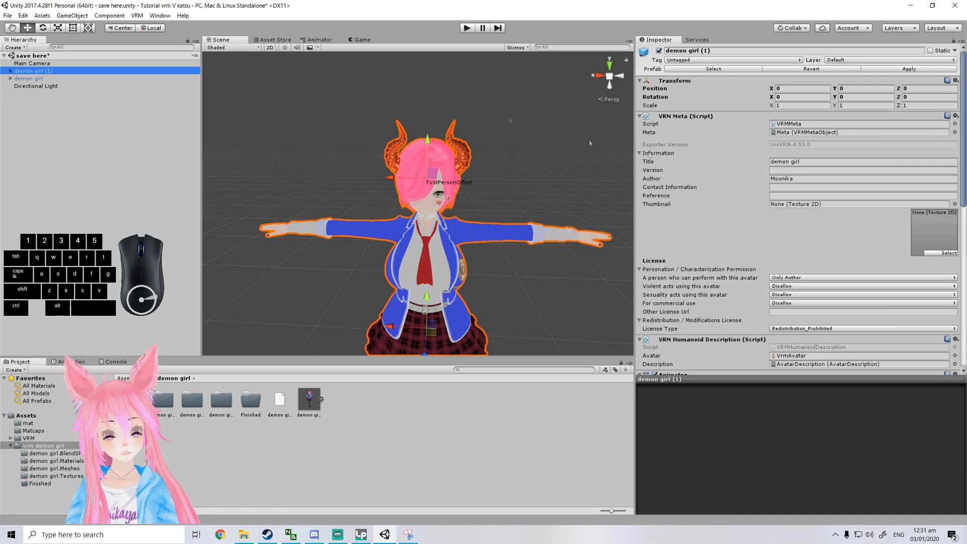
left_click(137, 15)
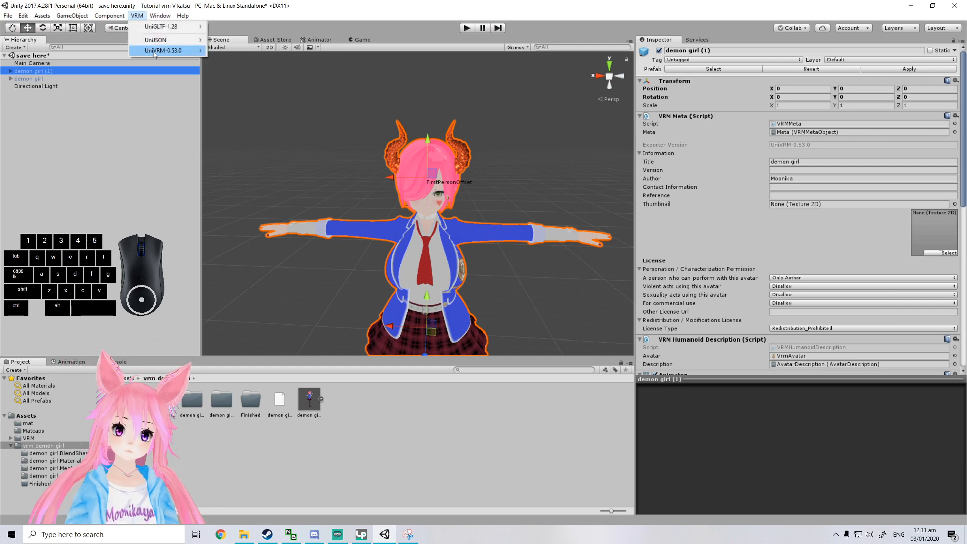
mouse_move(154, 52)
left_click(239, 55)
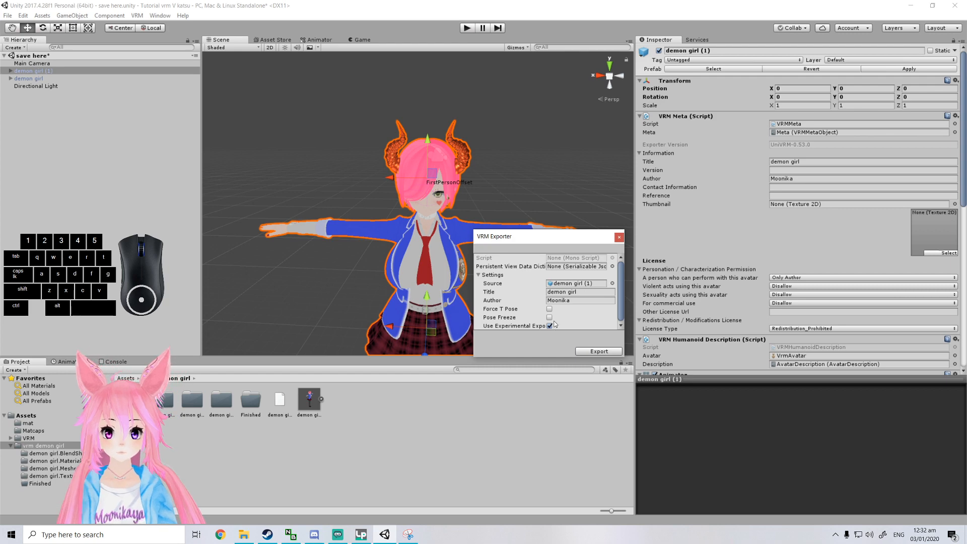
left_click(594, 353)
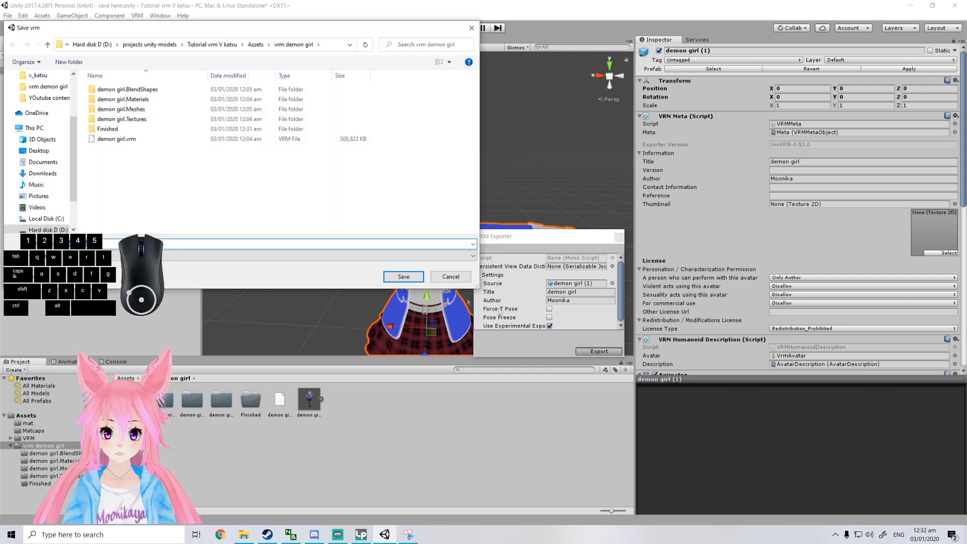
left_click(121, 130)
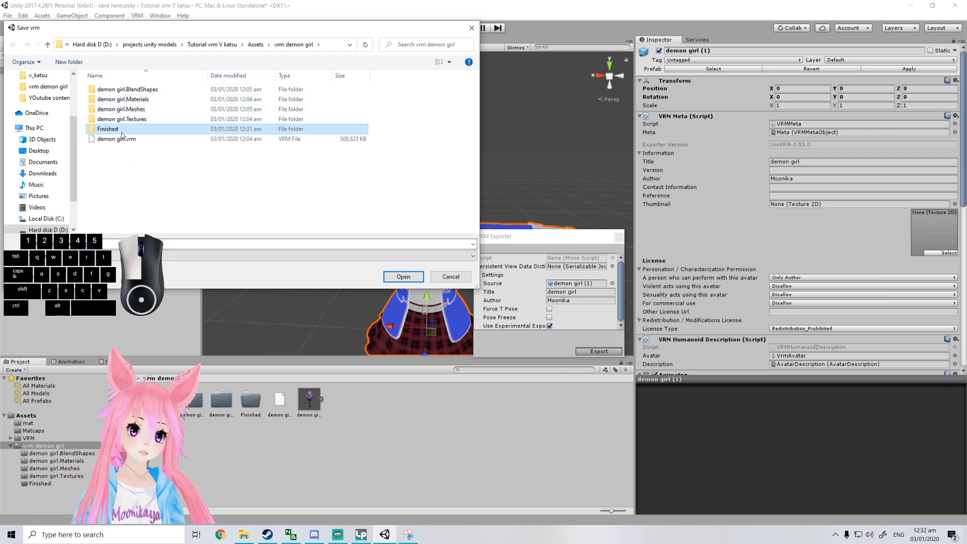
double_click(122, 132)
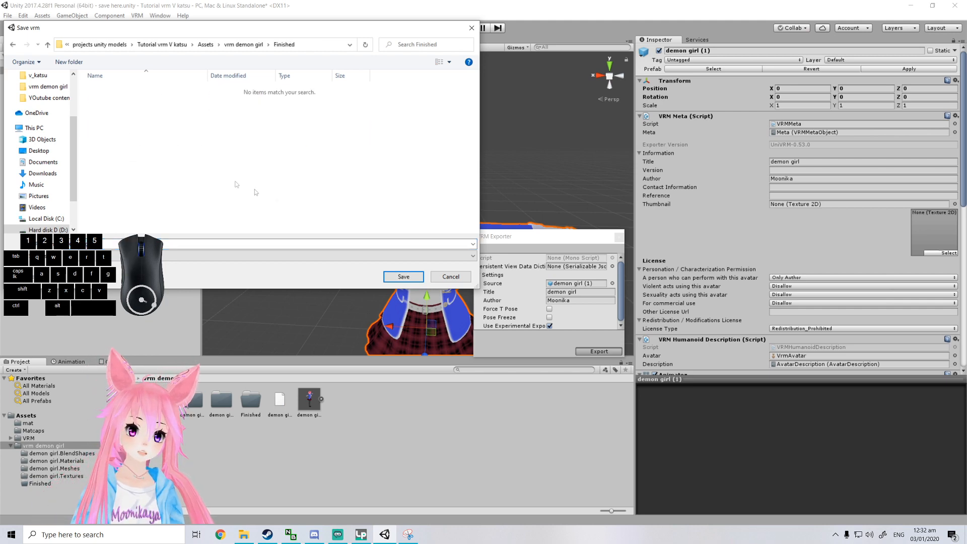
left_click(404, 277)
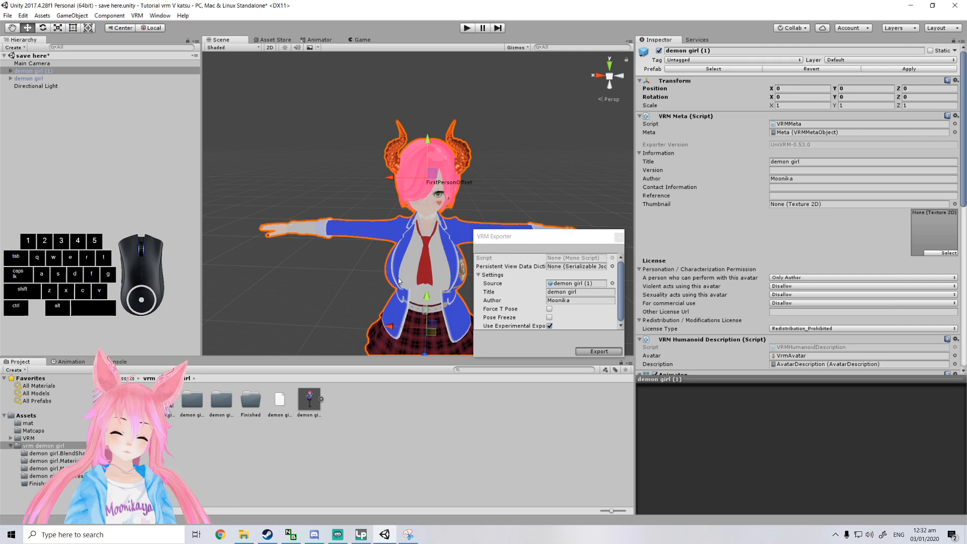